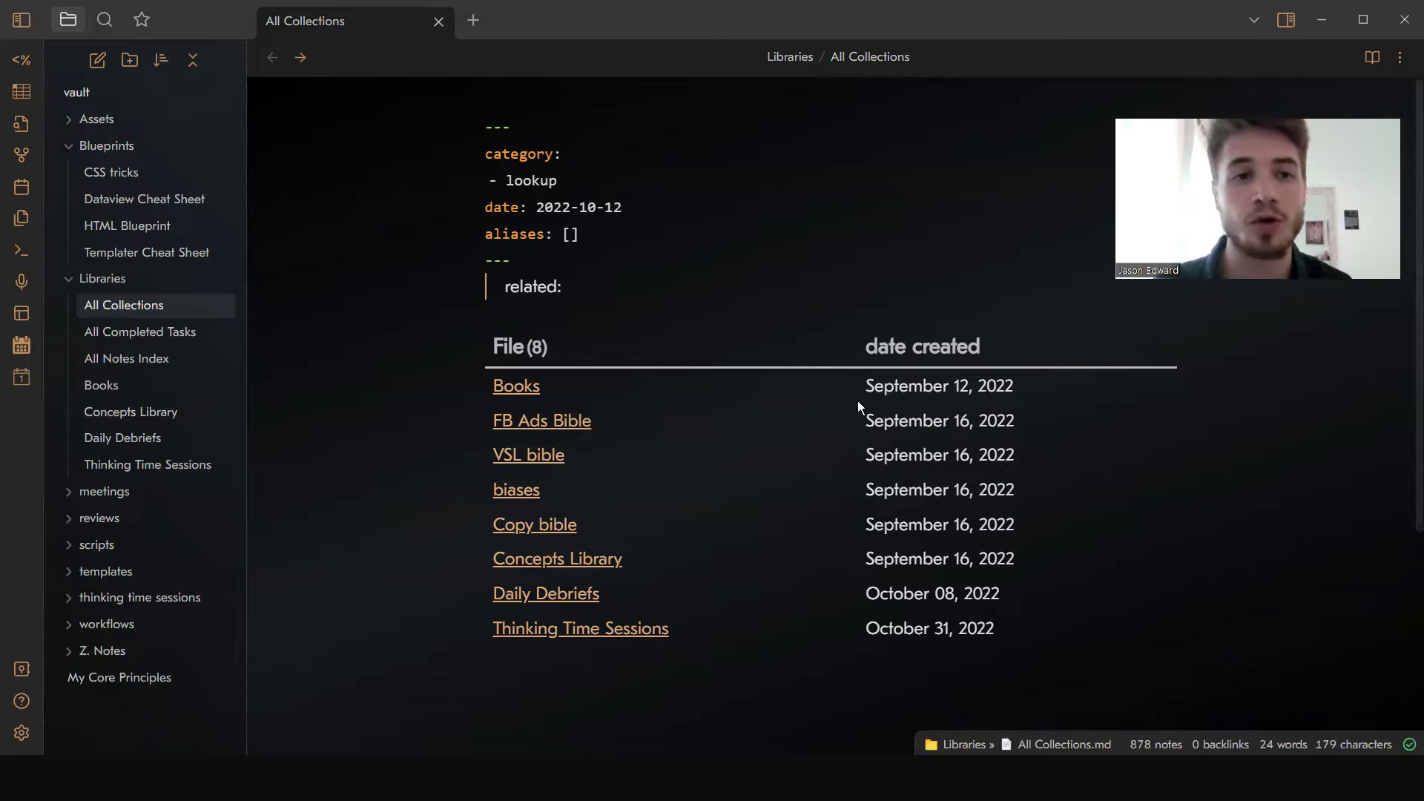
Step: Open the Thinking Time Sessions collection from the All Collections table and preview the TT Episode 3 note
scroll(850, 141, "down", 3)
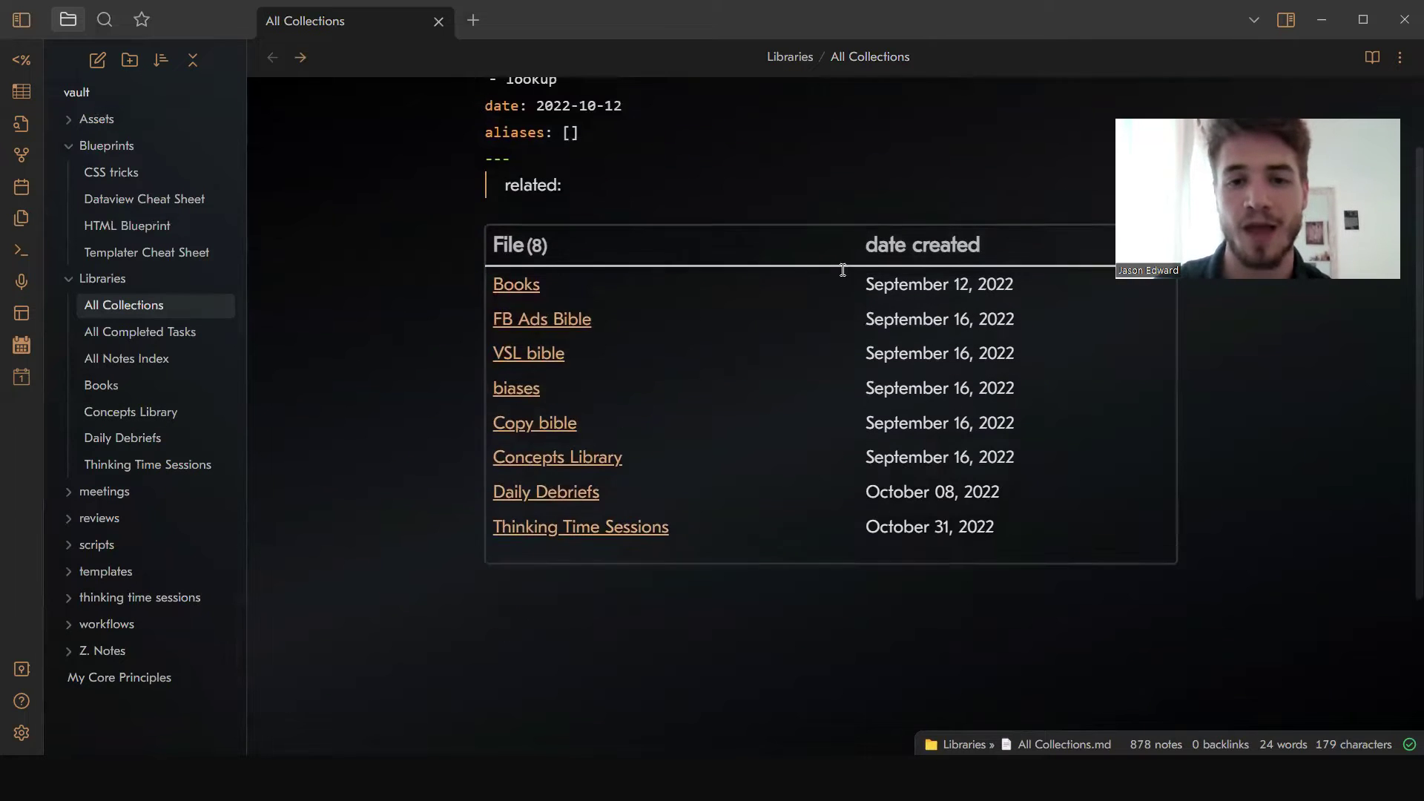
scroll(750, 267, "up", 3)
scroll(786, 430, "down", 3)
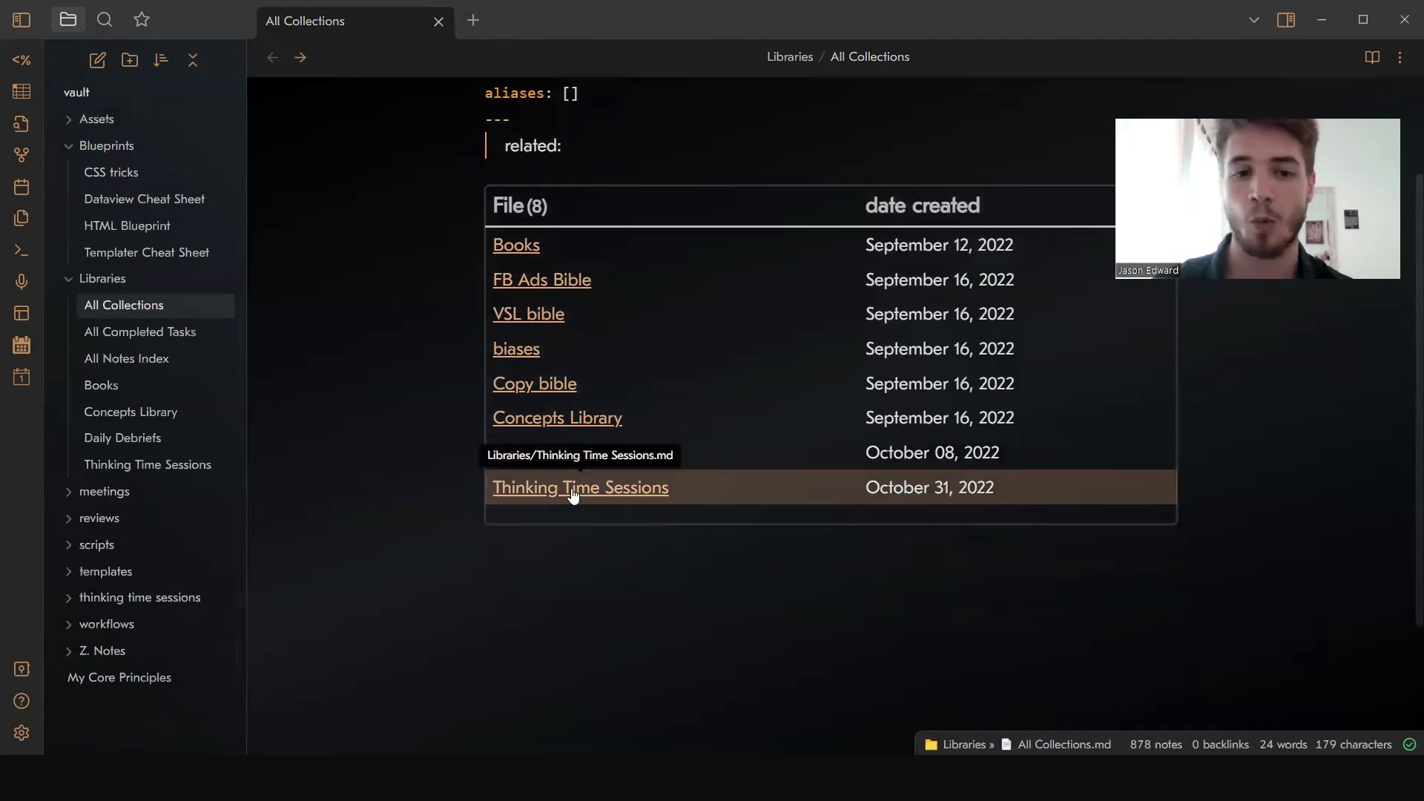
left_click(573, 489)
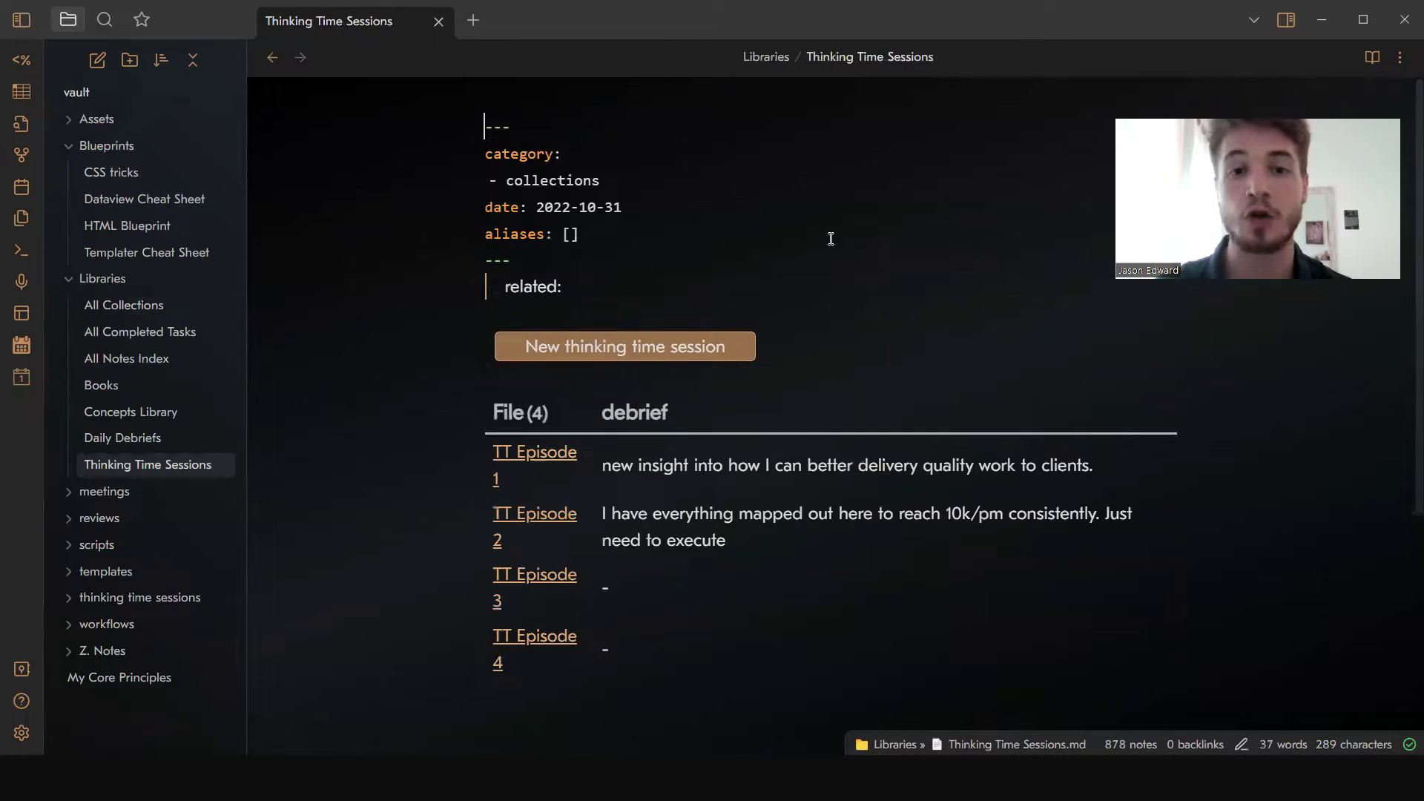
scroll(830, 238, "down", 2)
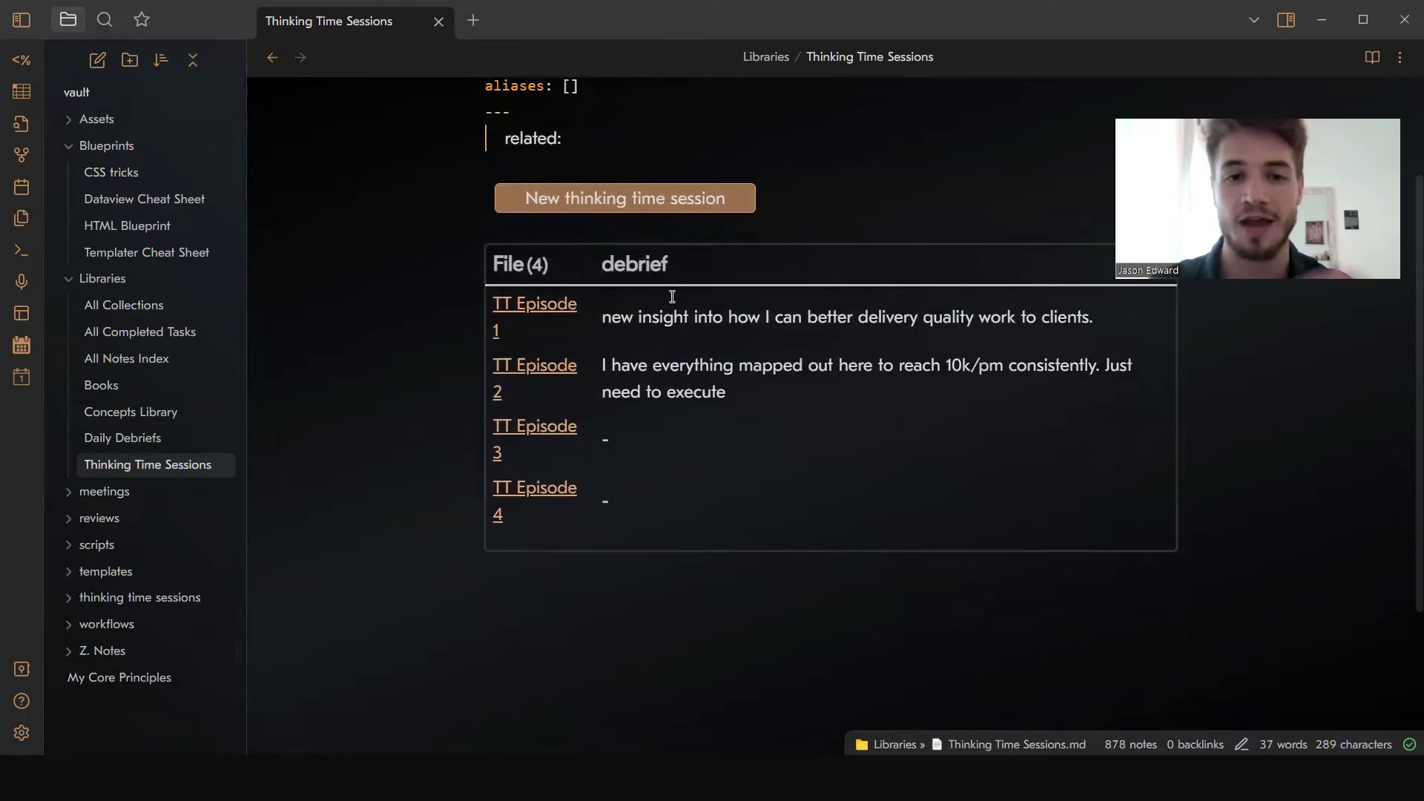
scroll(672, 296, "up", 1)
mouse_move(552, 524)
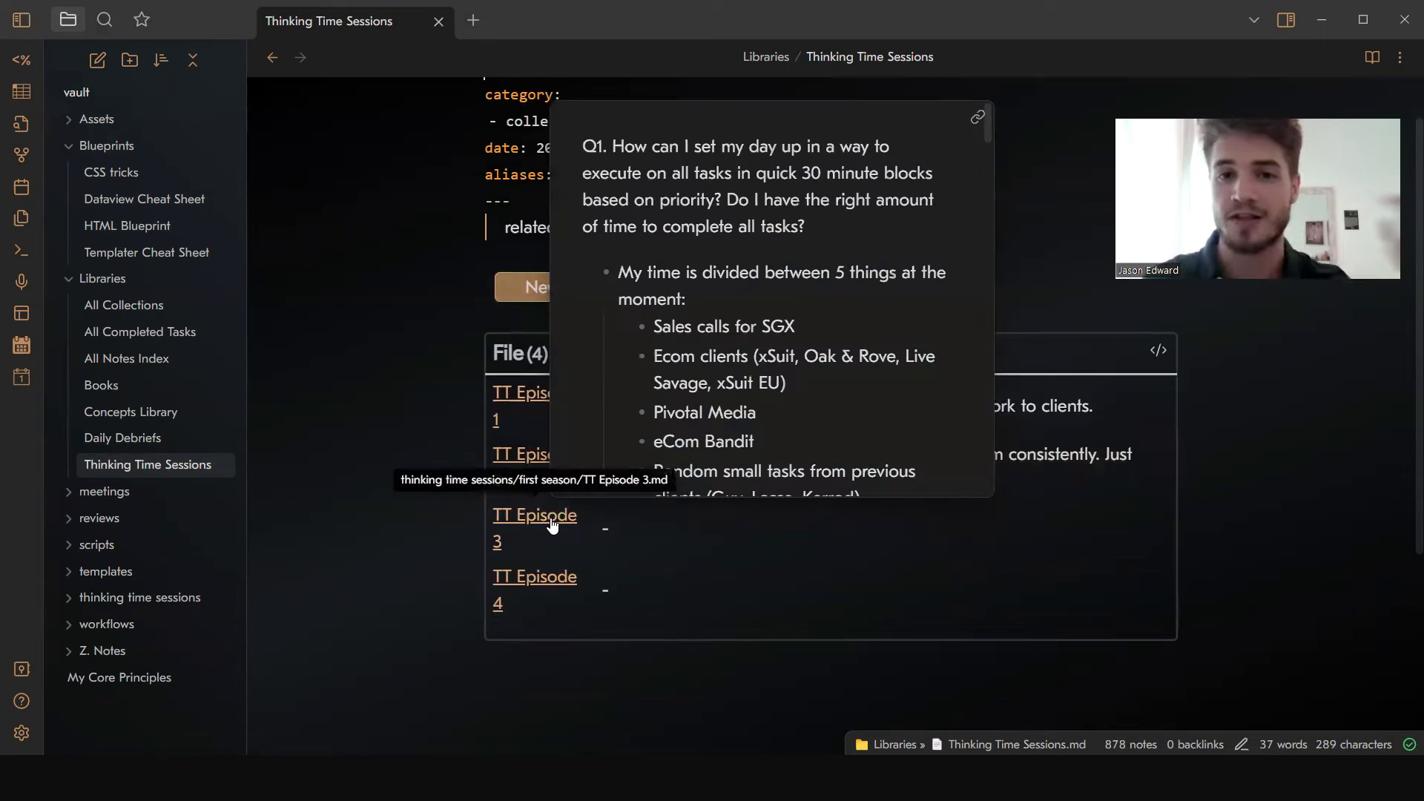
Step: Return to All Collections and look over its file table, including the query code block behind it
key("ctrl+alt+Left")
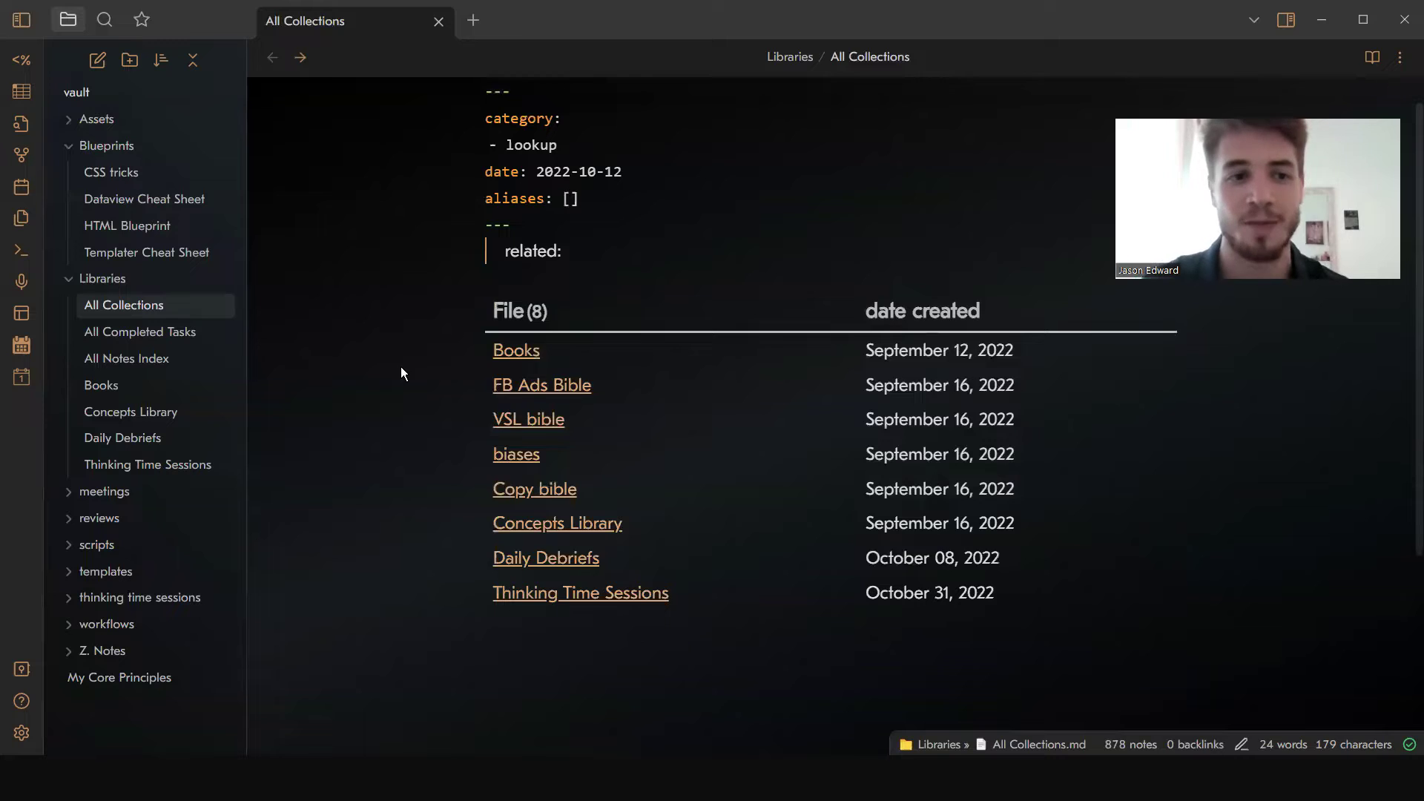
scroll(289, 358, "up", 1)
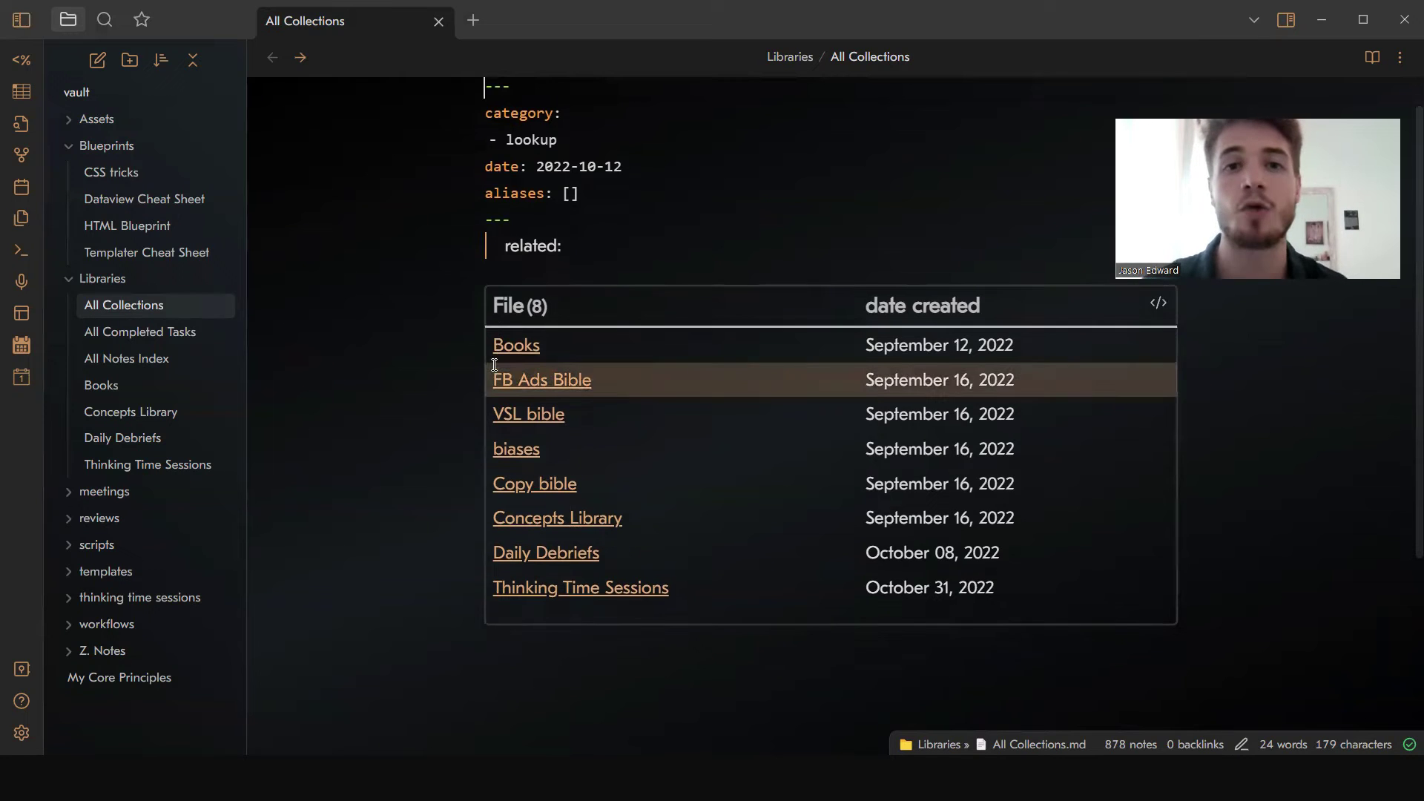
scroll(504, 360, "down", 1)
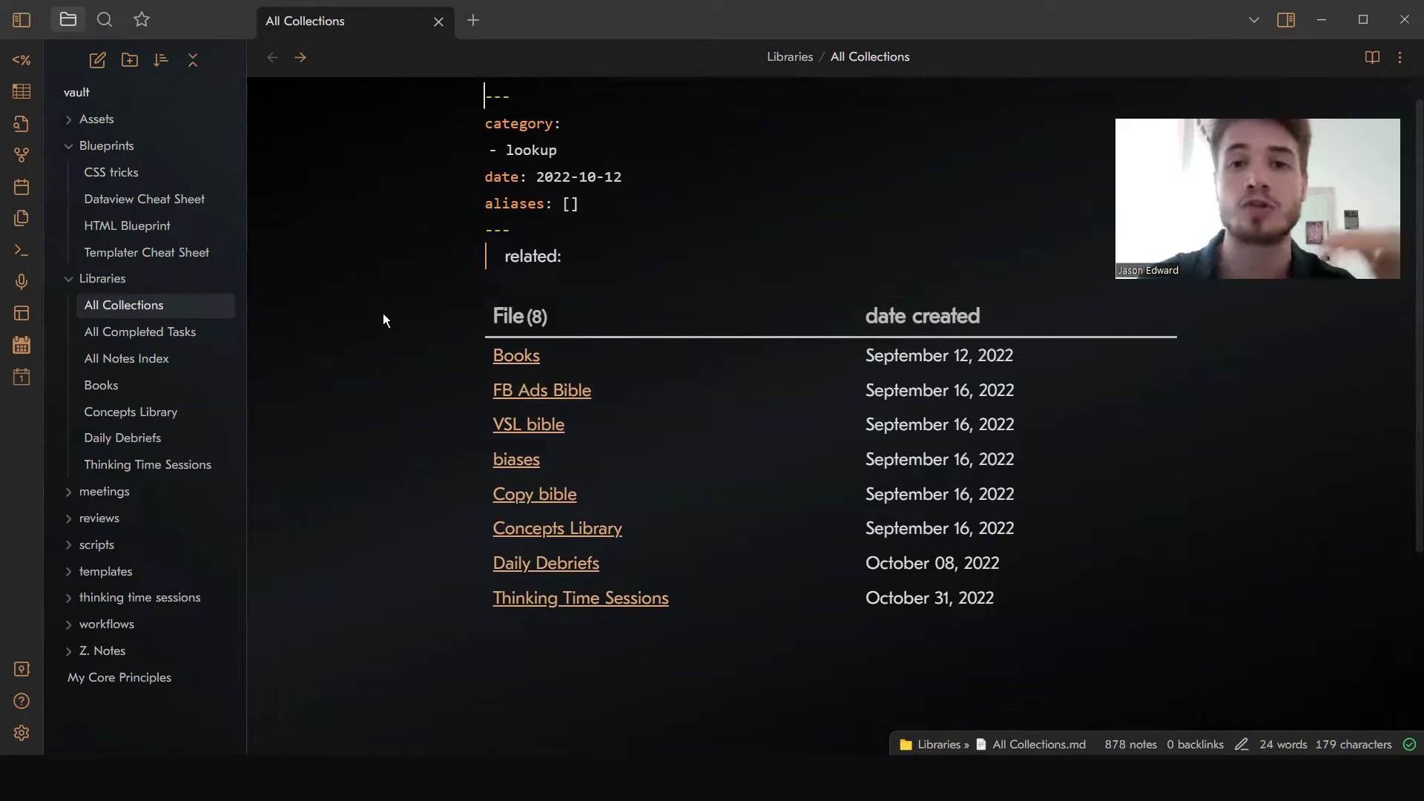
scroll(546, 315, "down", 1)
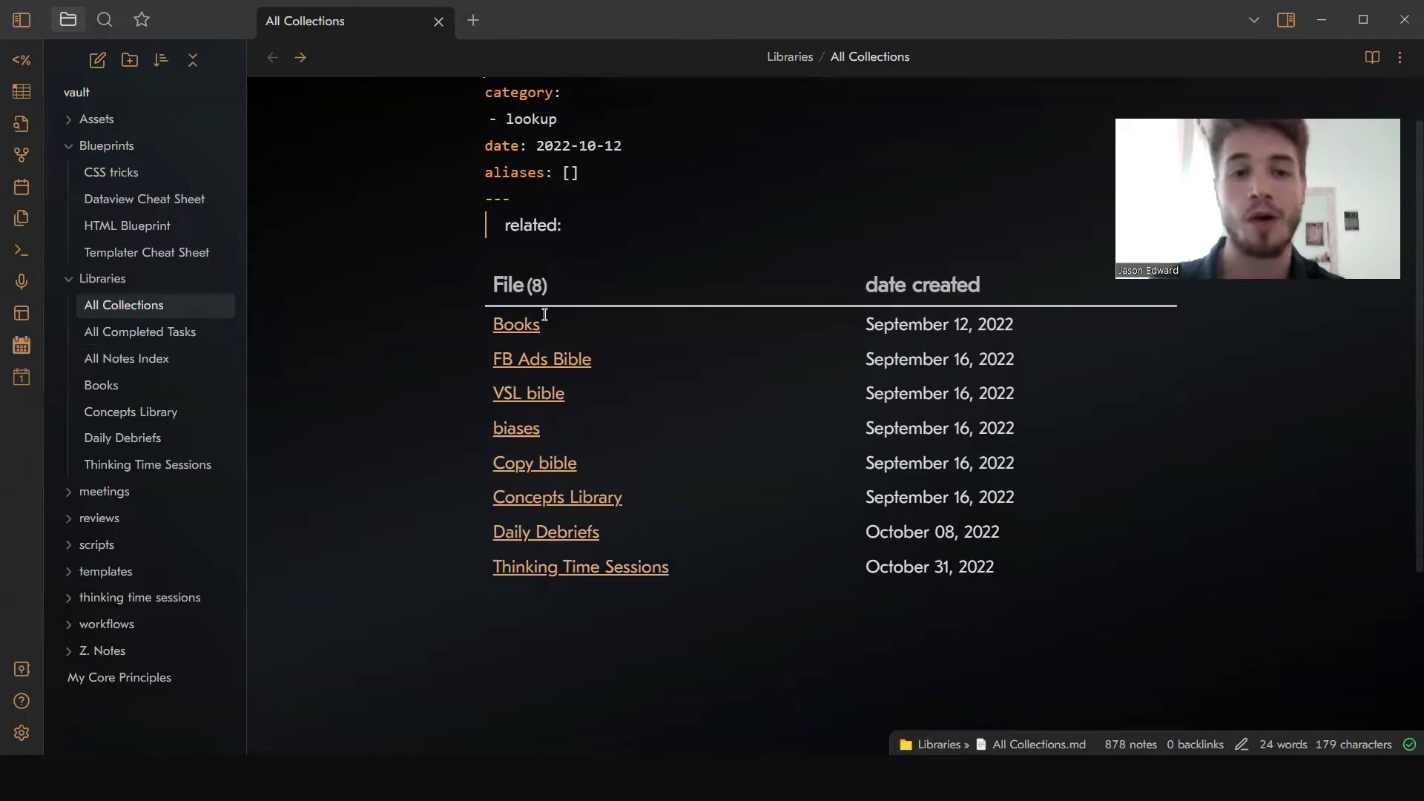
scroll(770, 252, "up", 2)
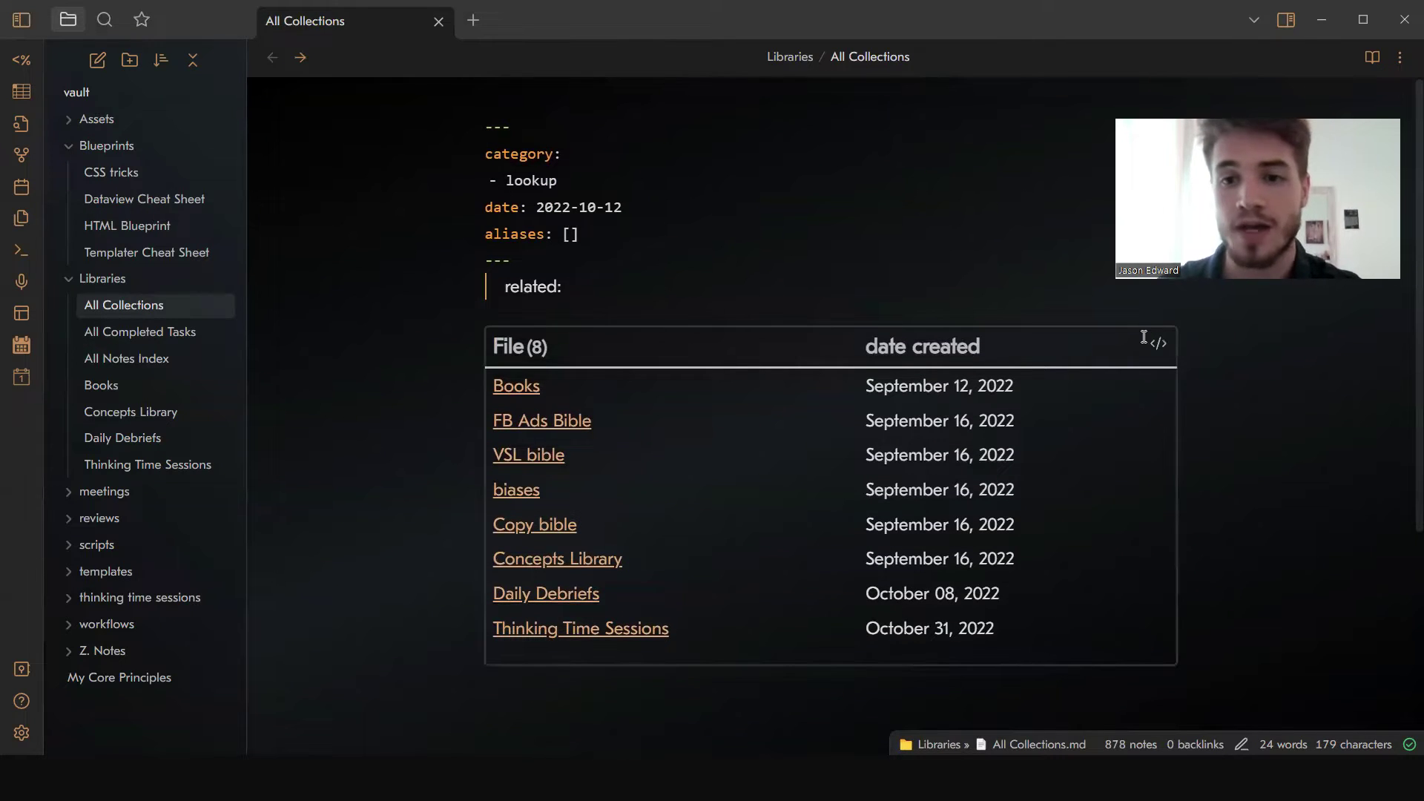
left_click(1156, 343)
left_click(610, 441)
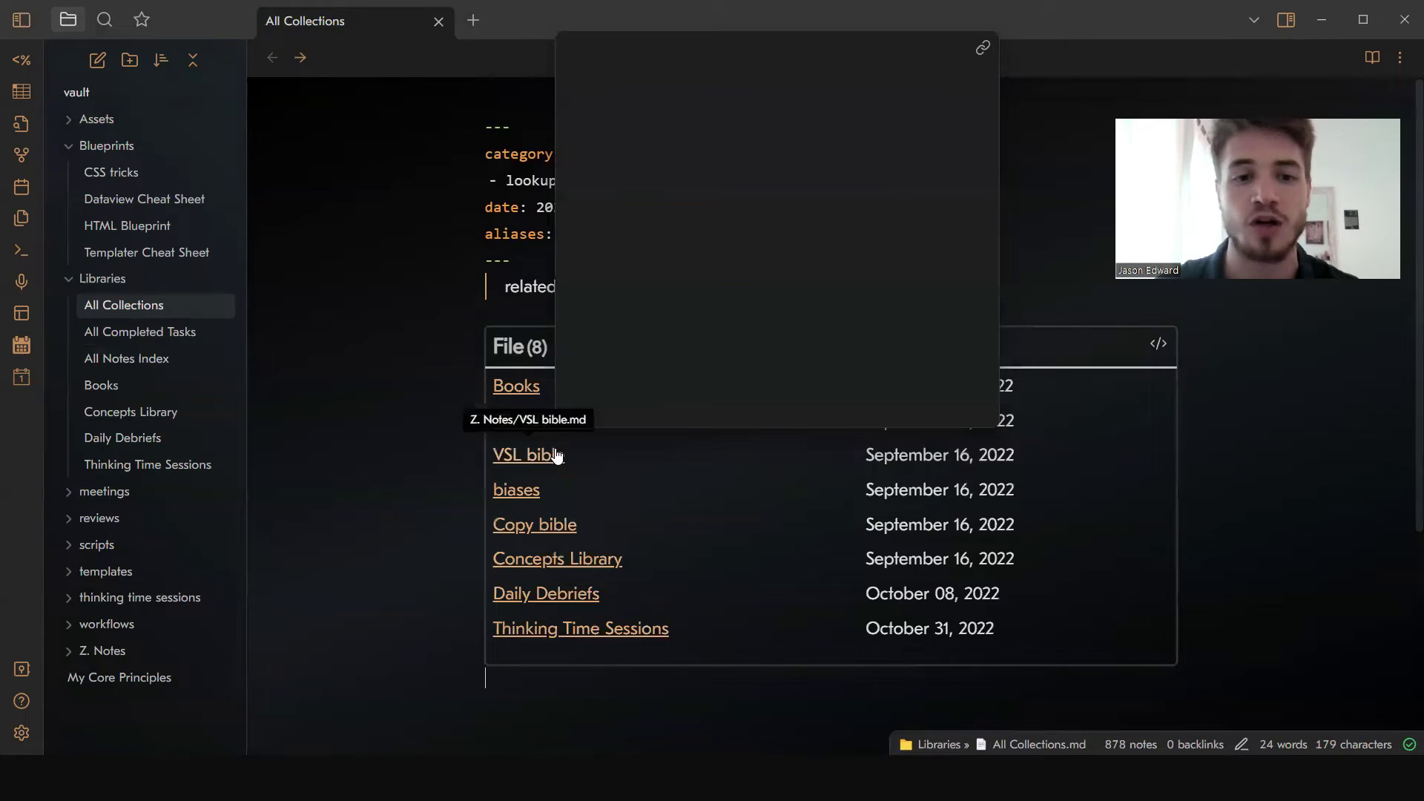
Step: Open the Books collection and look through its new books to read list and Library table
left_click(504, 390)
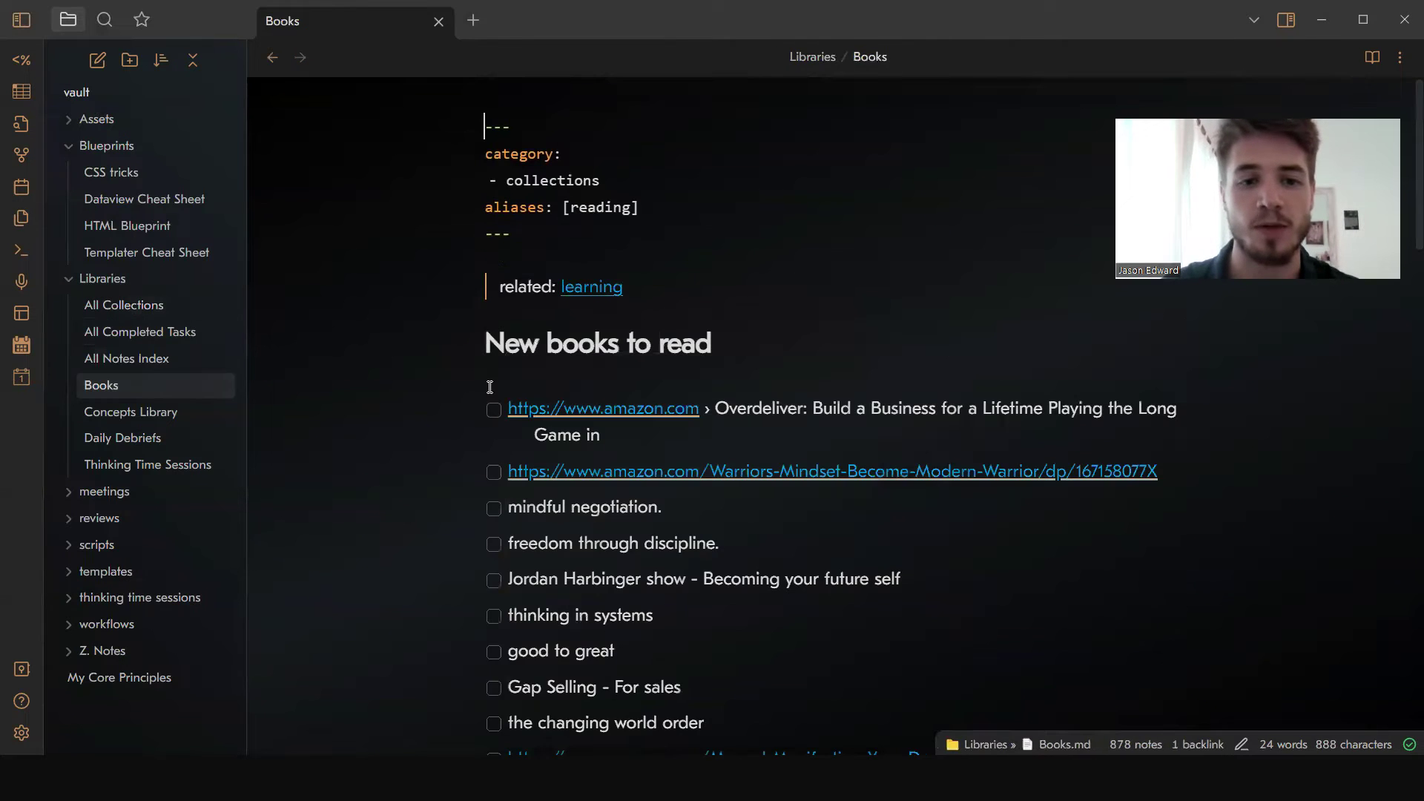
scroll(584, 215, "down", 3)
scroll(585, 215, "down", 5)
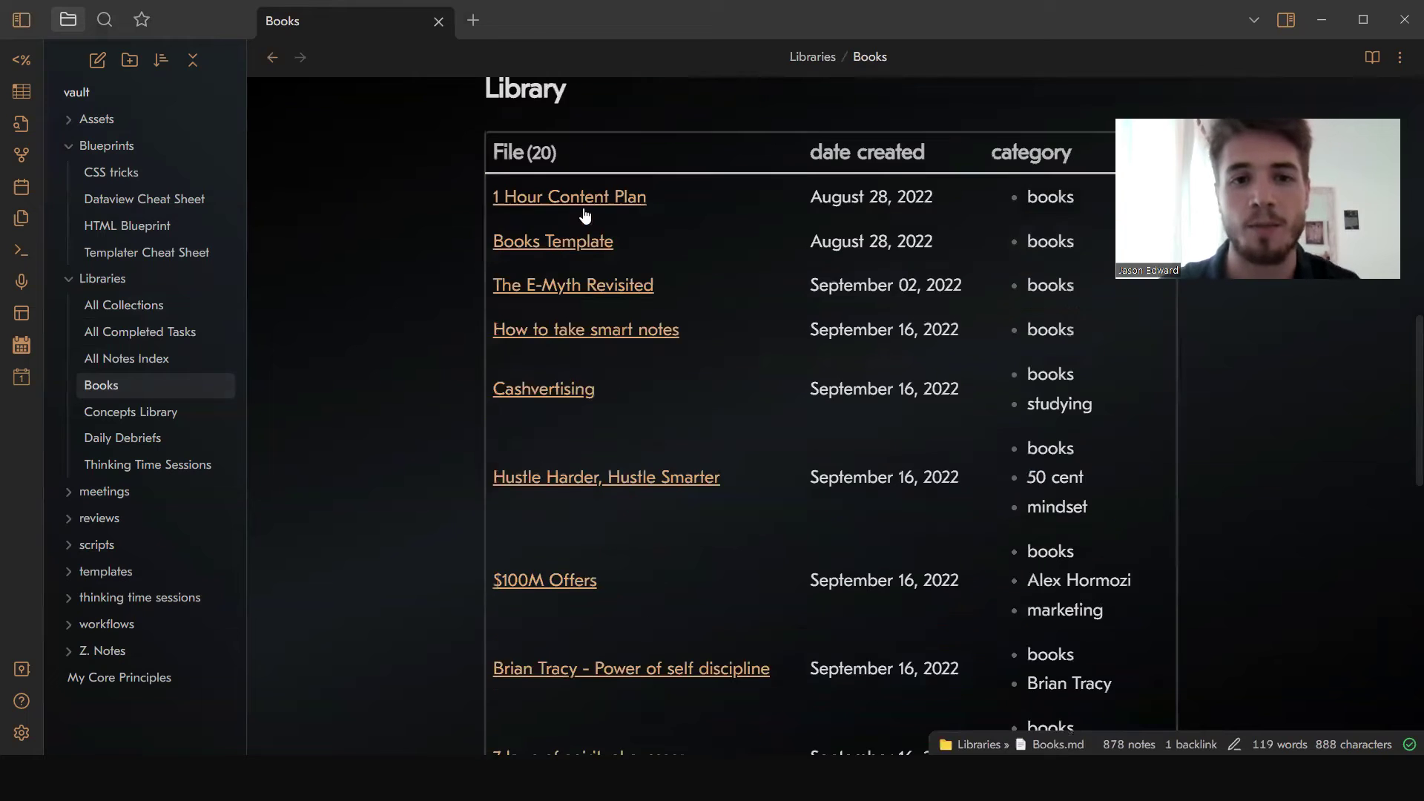
scroll(544, 558, "down", 6)
scroll(546, 557, "up", 15)
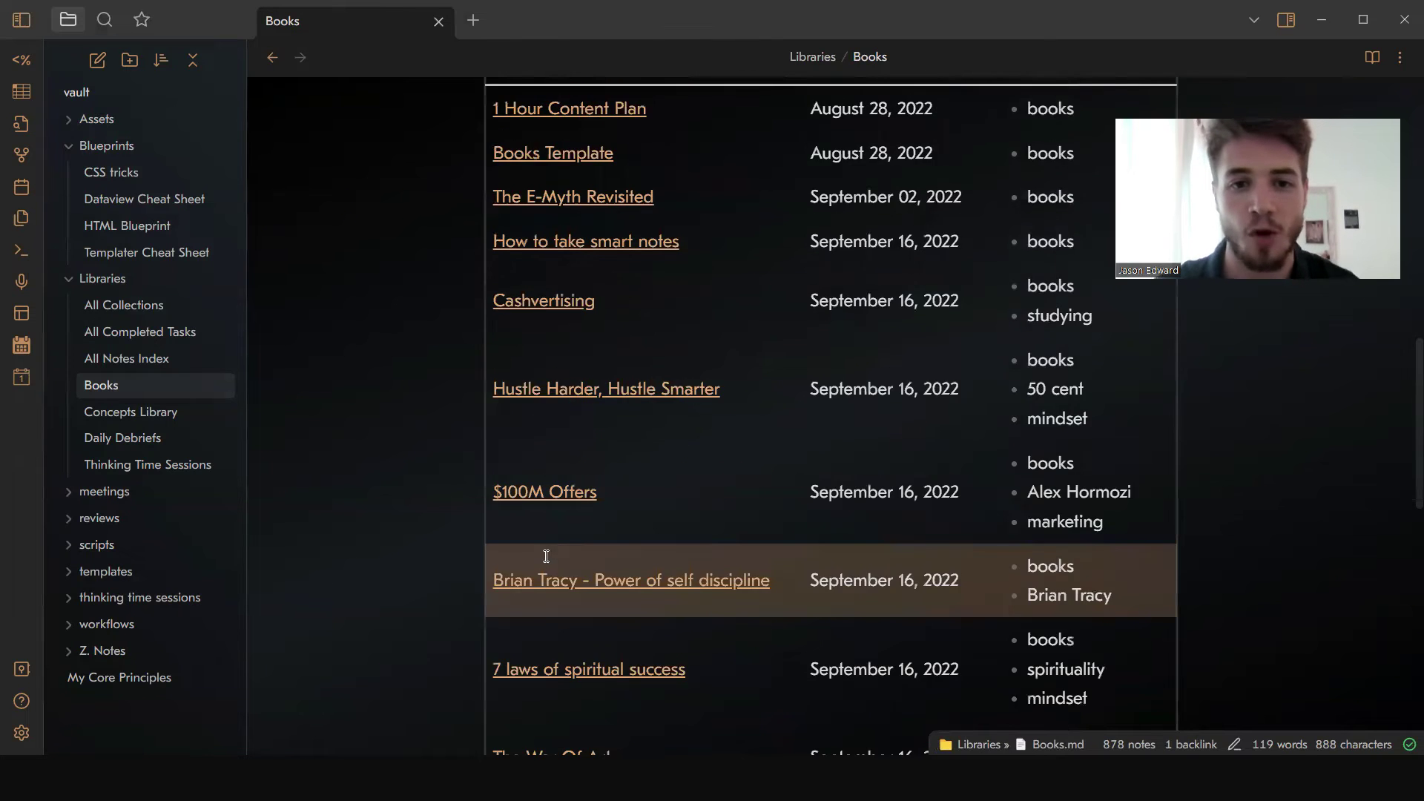
Step: Go back to All Collections, open Thinking Time Sessions and create a new thinking time session
key("ctrl+alt+Left")
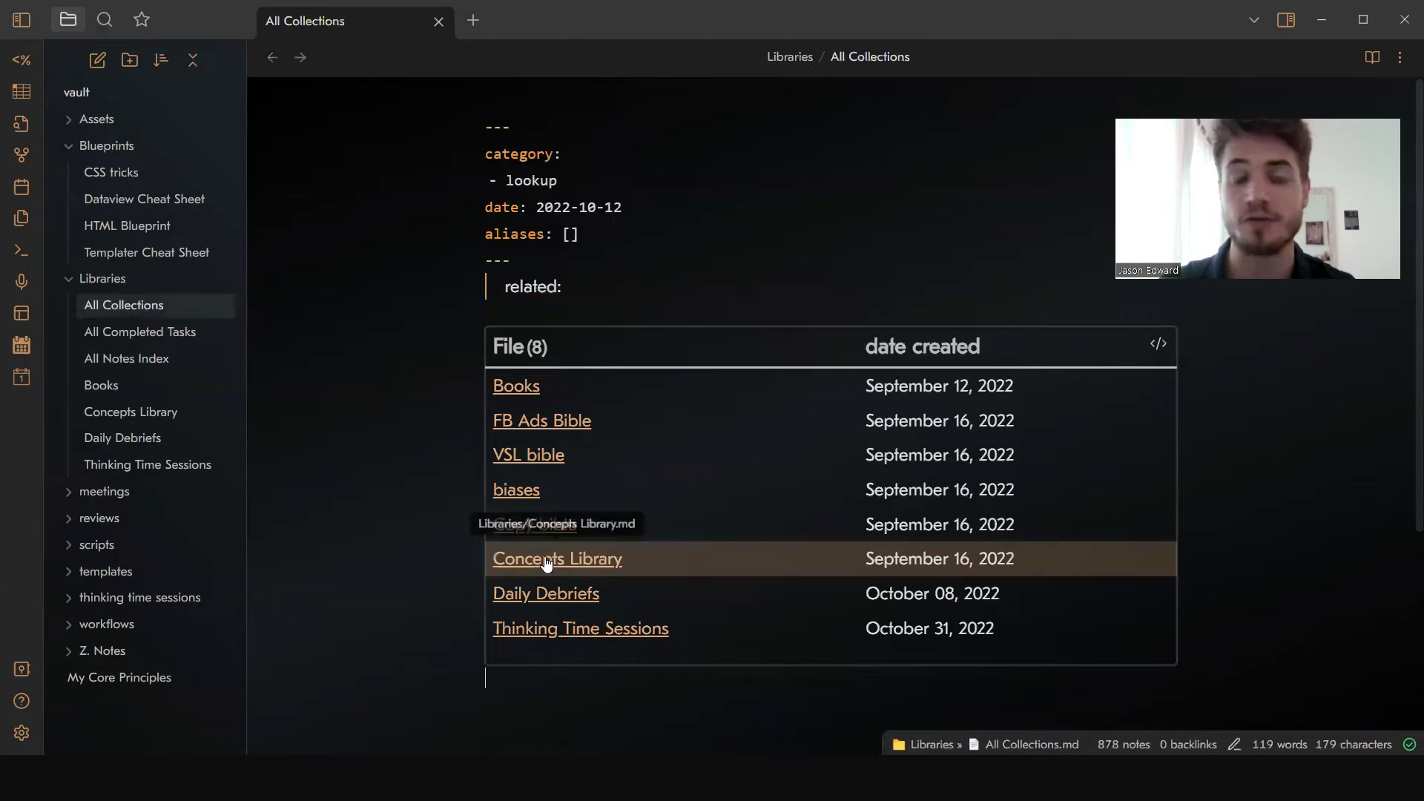
scroll(400, 481, "down", 2)
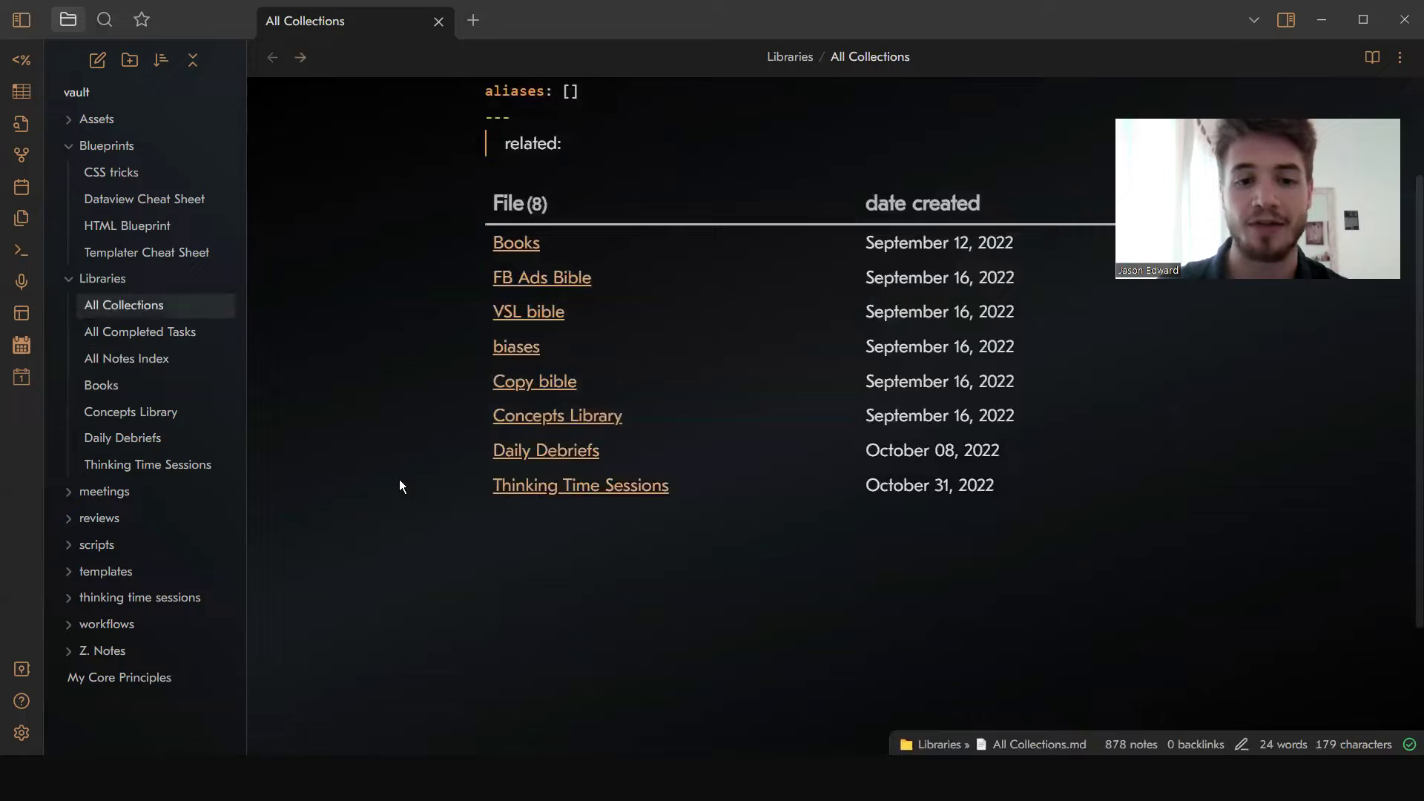
left_click(510, 488)
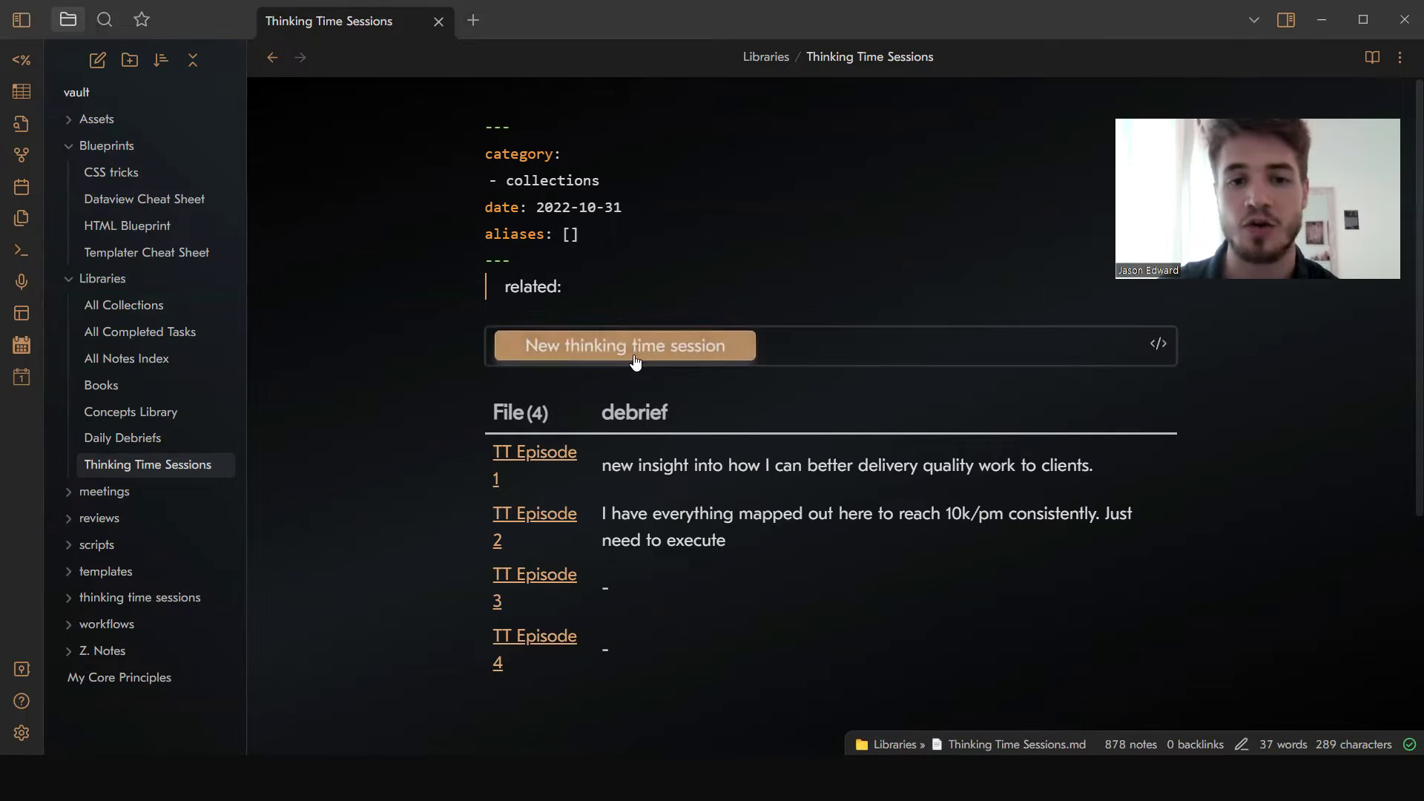
left_click(661, 344)
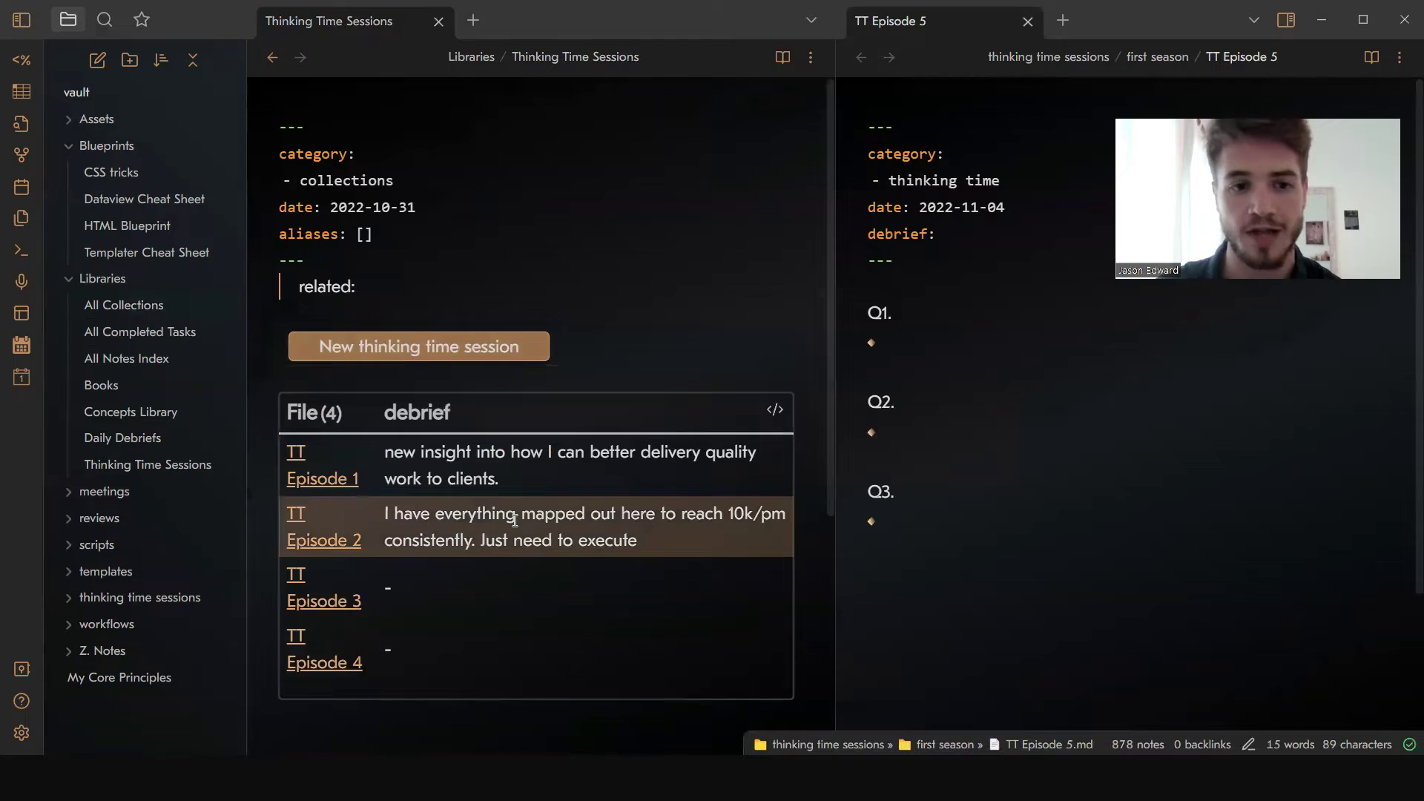
Step: Create another thinking time session and check its entry in the sessions table and its blank question template
scroll(512, 517, "down", 3)
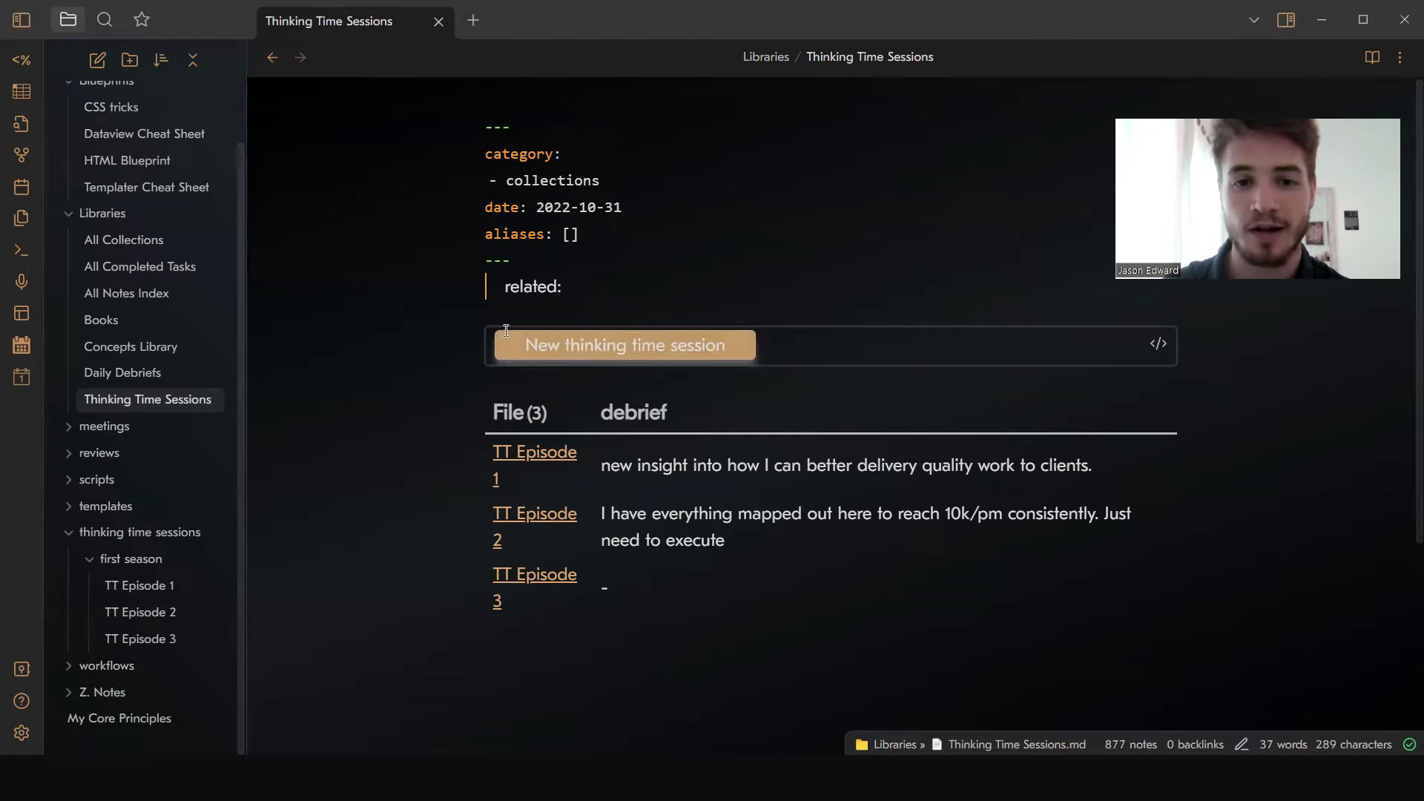
left_click(546, 348)
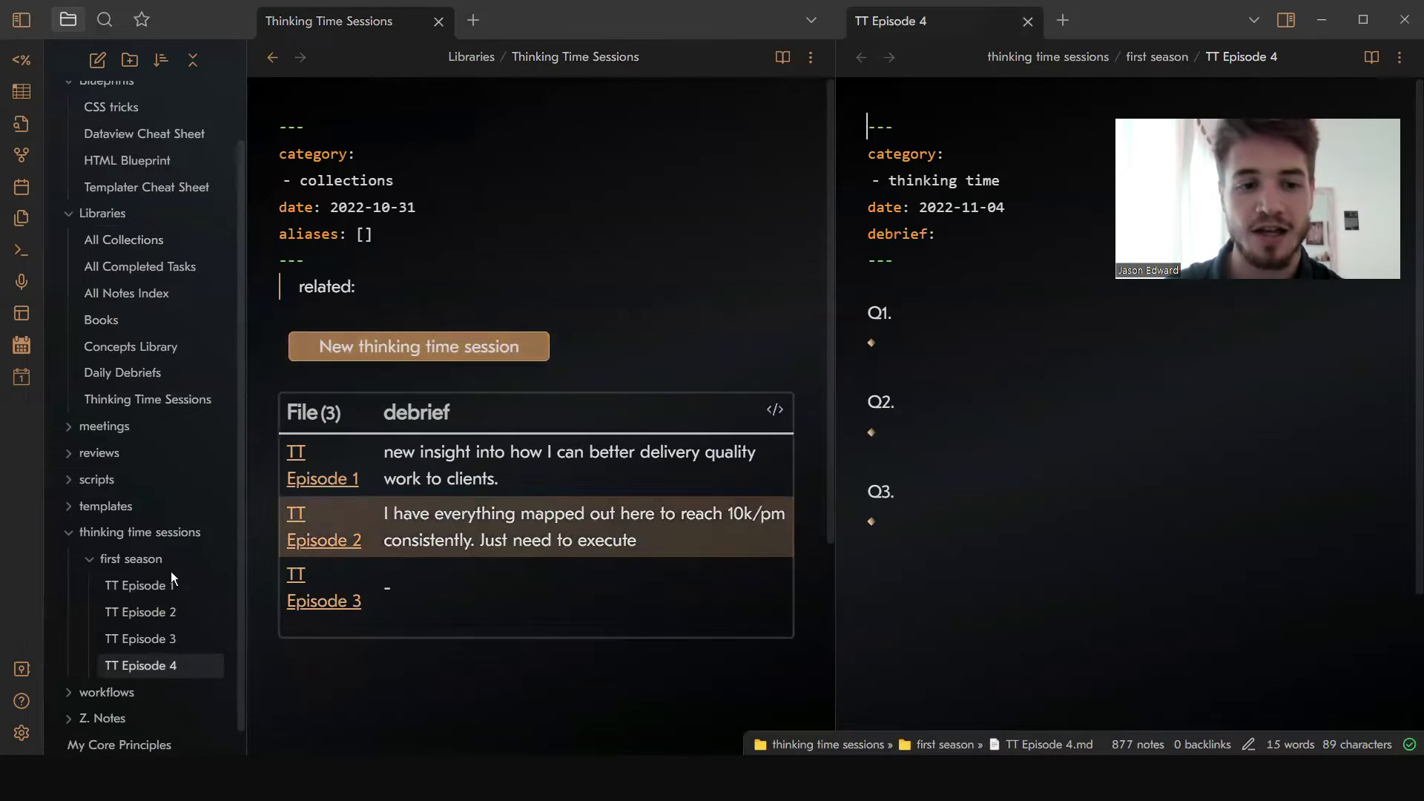
scroll(549, 475, "down", 2)
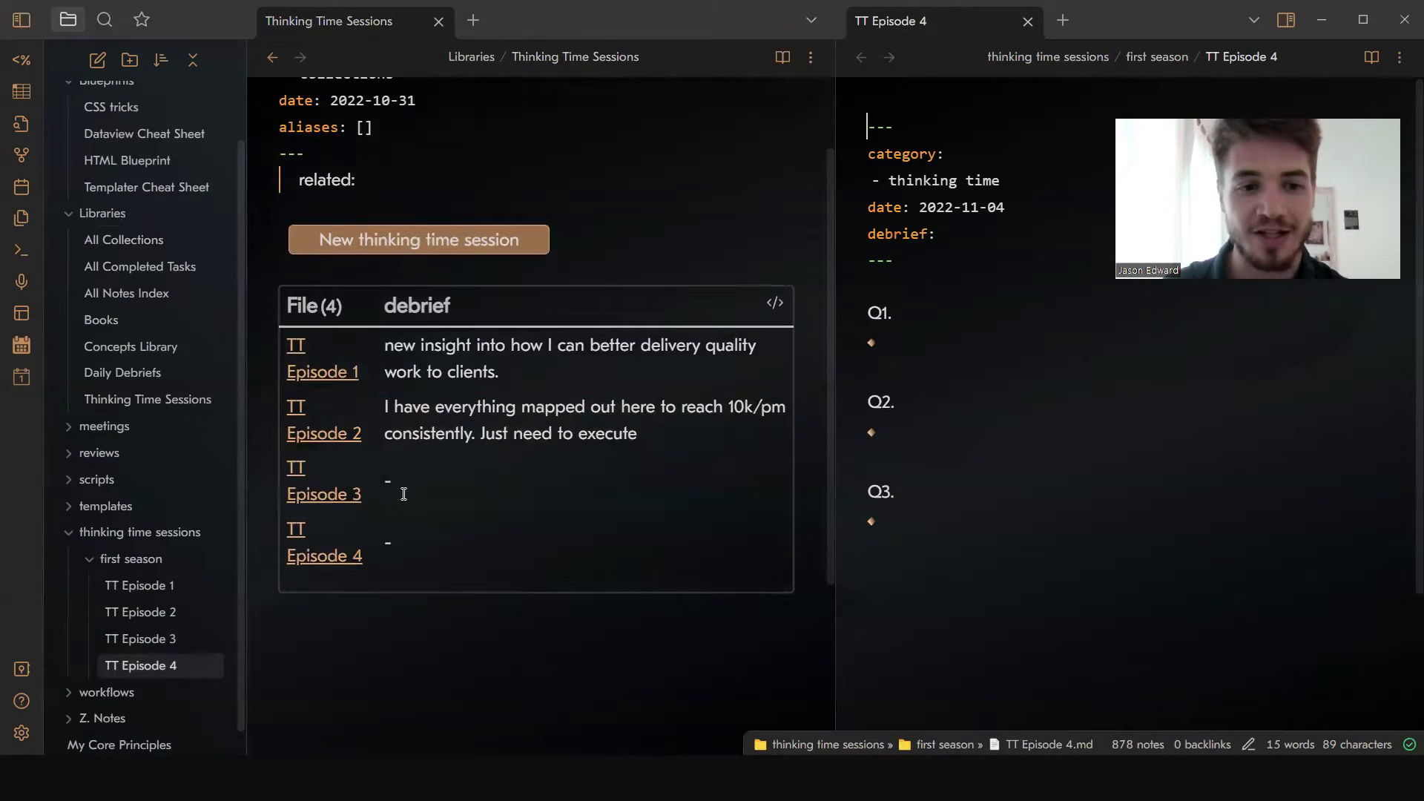
mouse_move(301, 565)
scroll(519, 519, "up", 2)
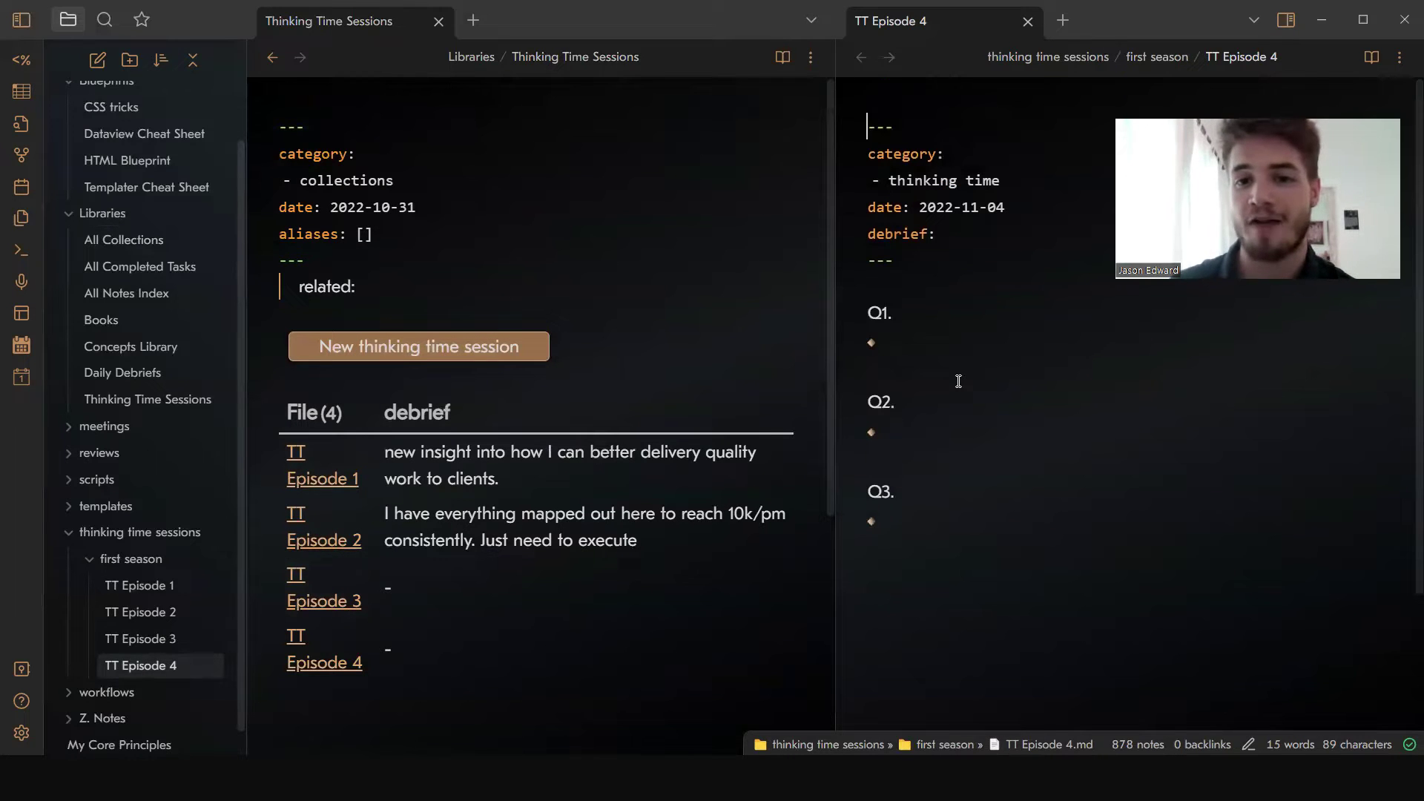
scroll(951, 314, "down", 1)
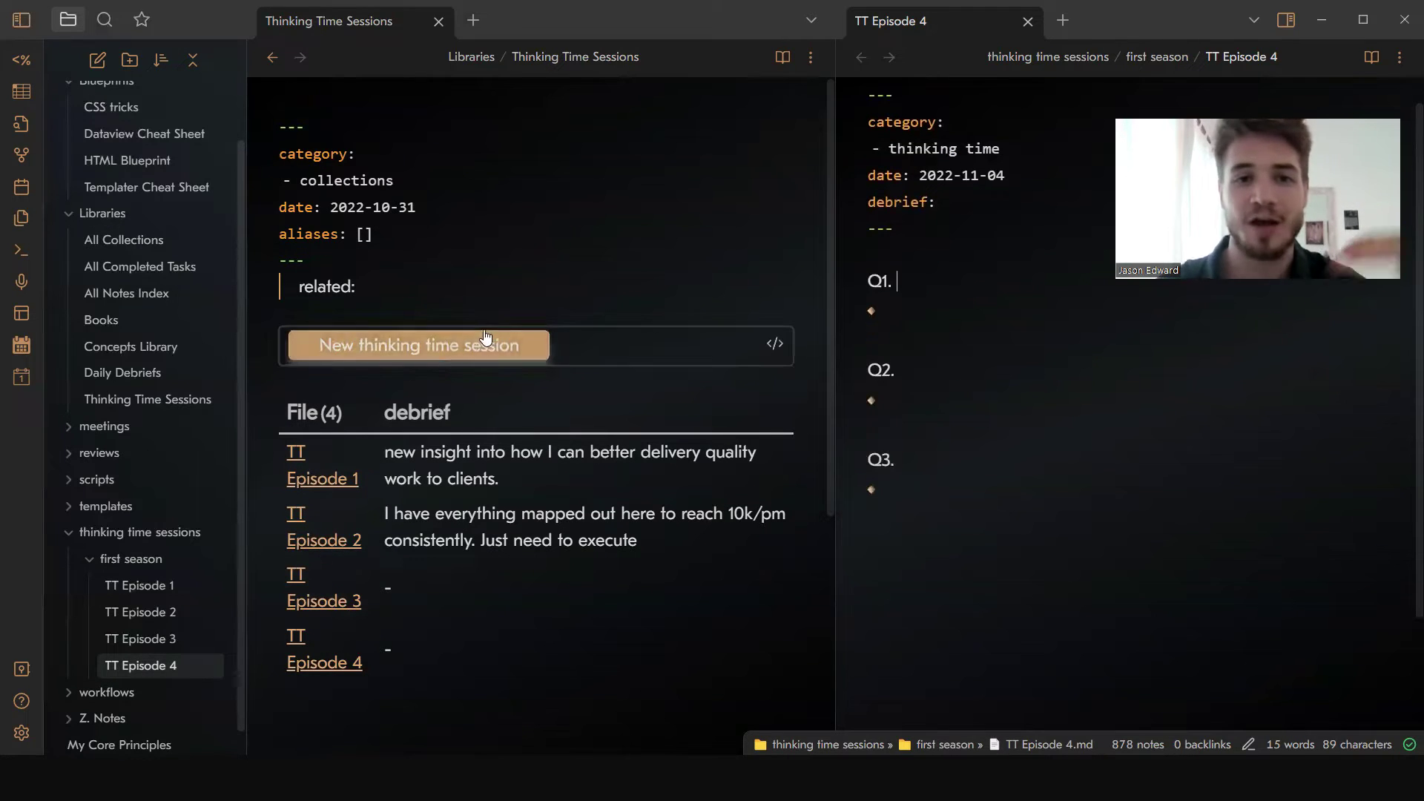
scroll(491, 334, "down", 1)
scroll(491, 327, "up", 1)
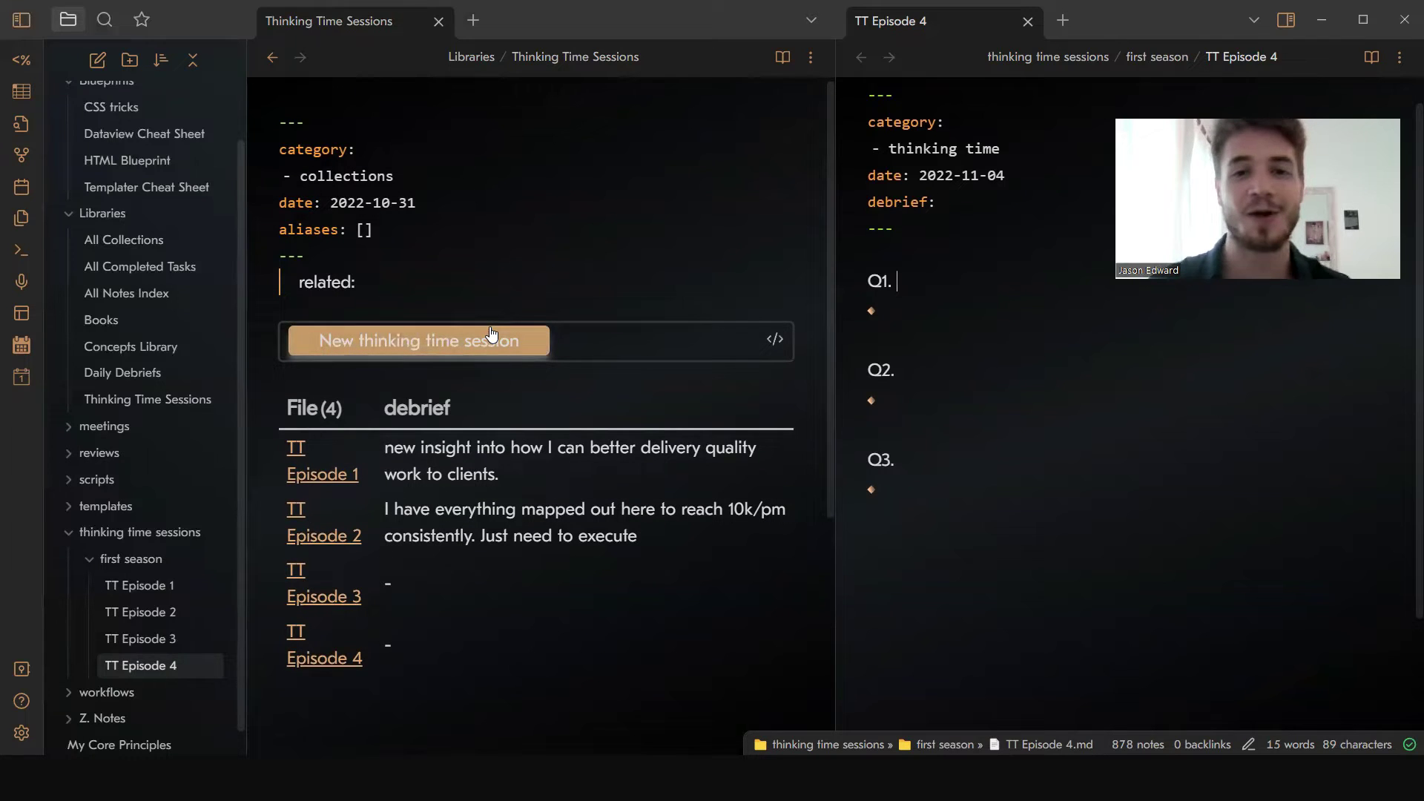
Step: Create one more thinking time session and close its note, going back to All Collections
scroll(601, 245, "down", 2)
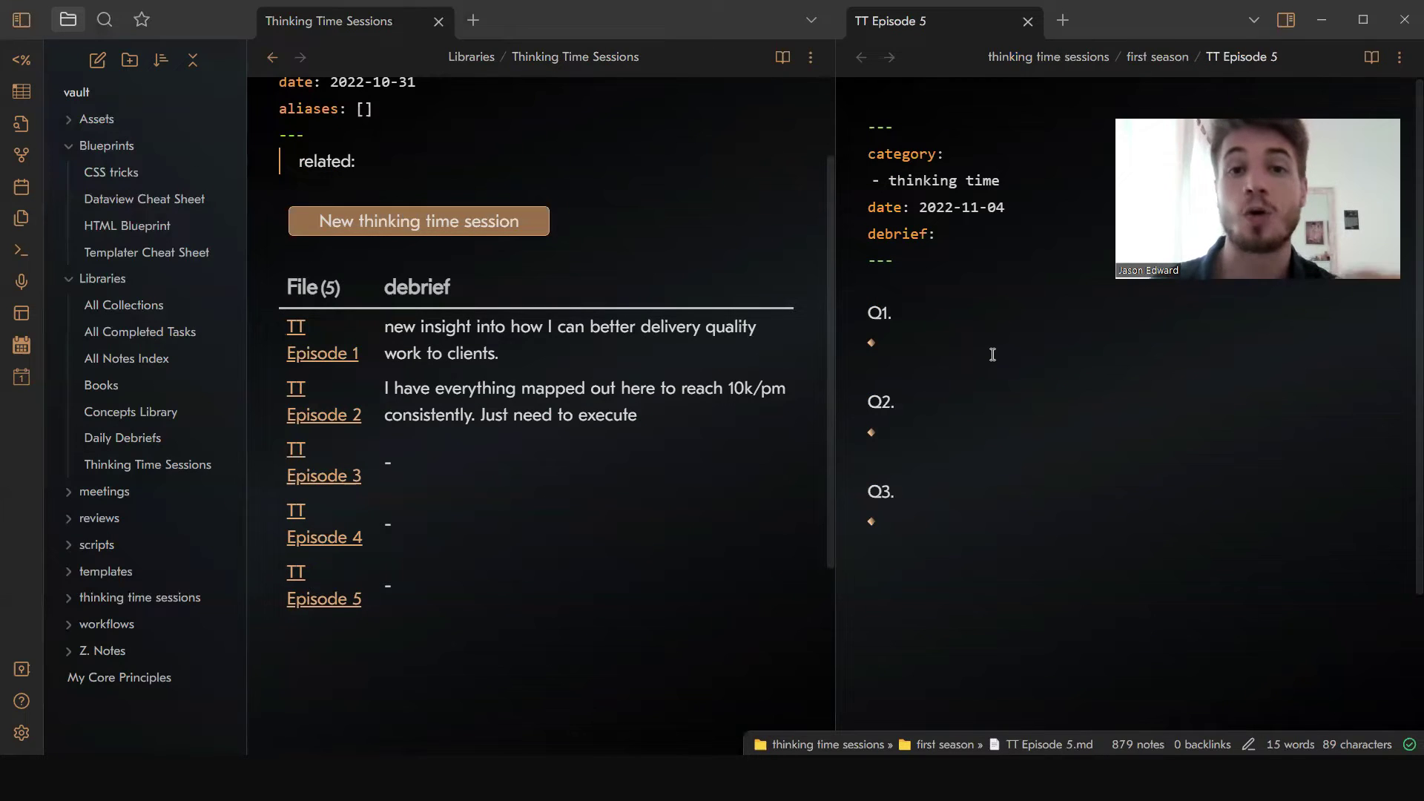
left_click(1027, 21)
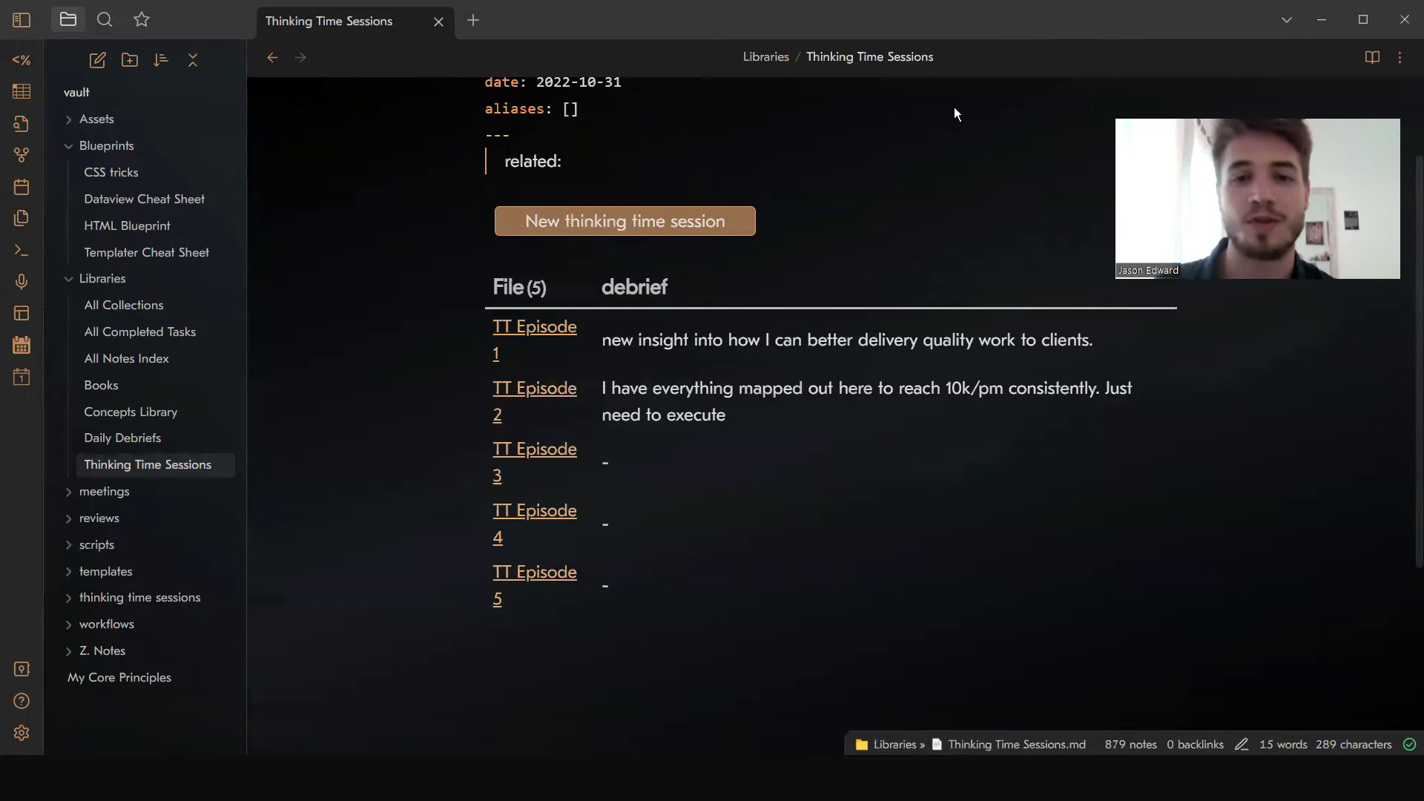
key("ctrl+alt+Left")
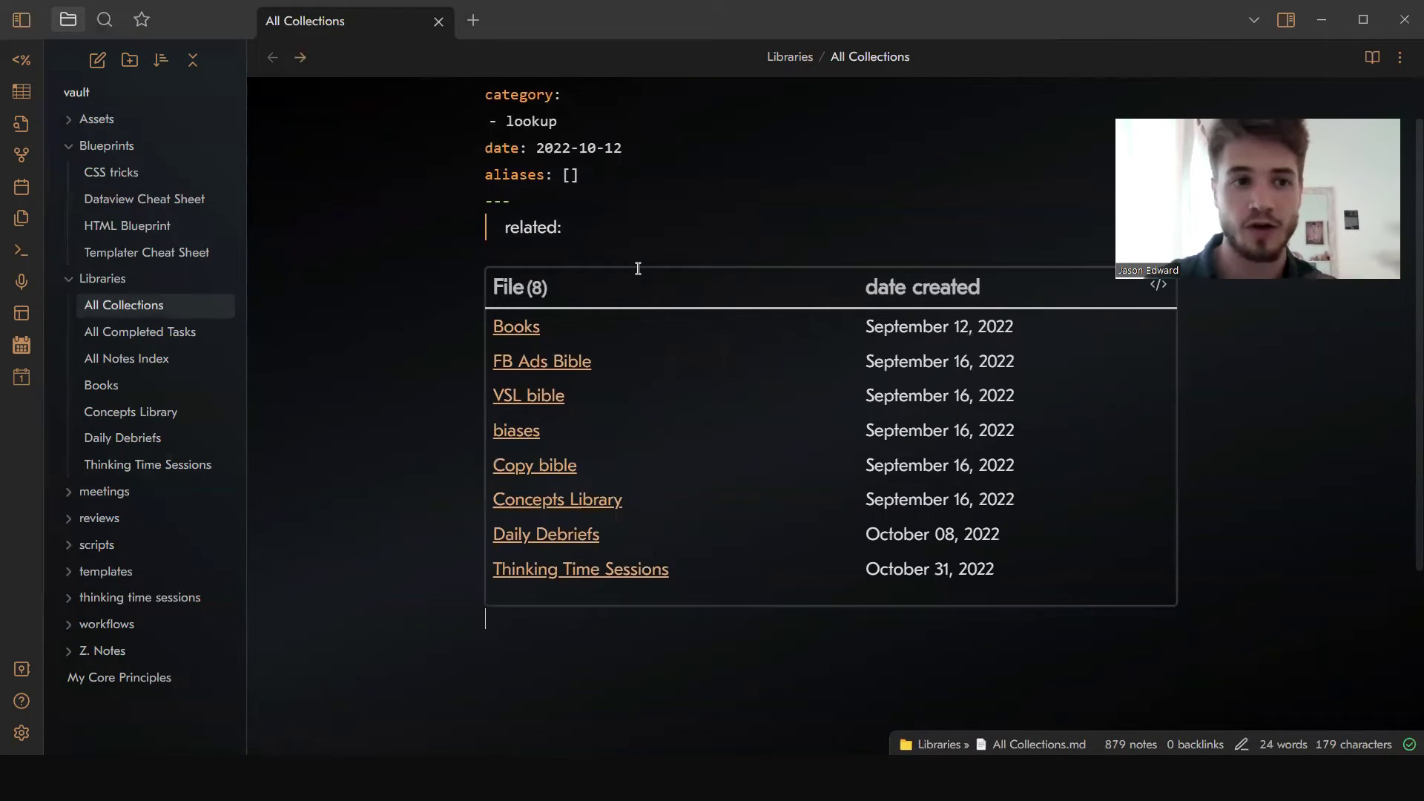
Step: Collapse the Blueprints folder and look briefly at the All Completed Tasks note before reopening All Collections
left_click(70, 146)
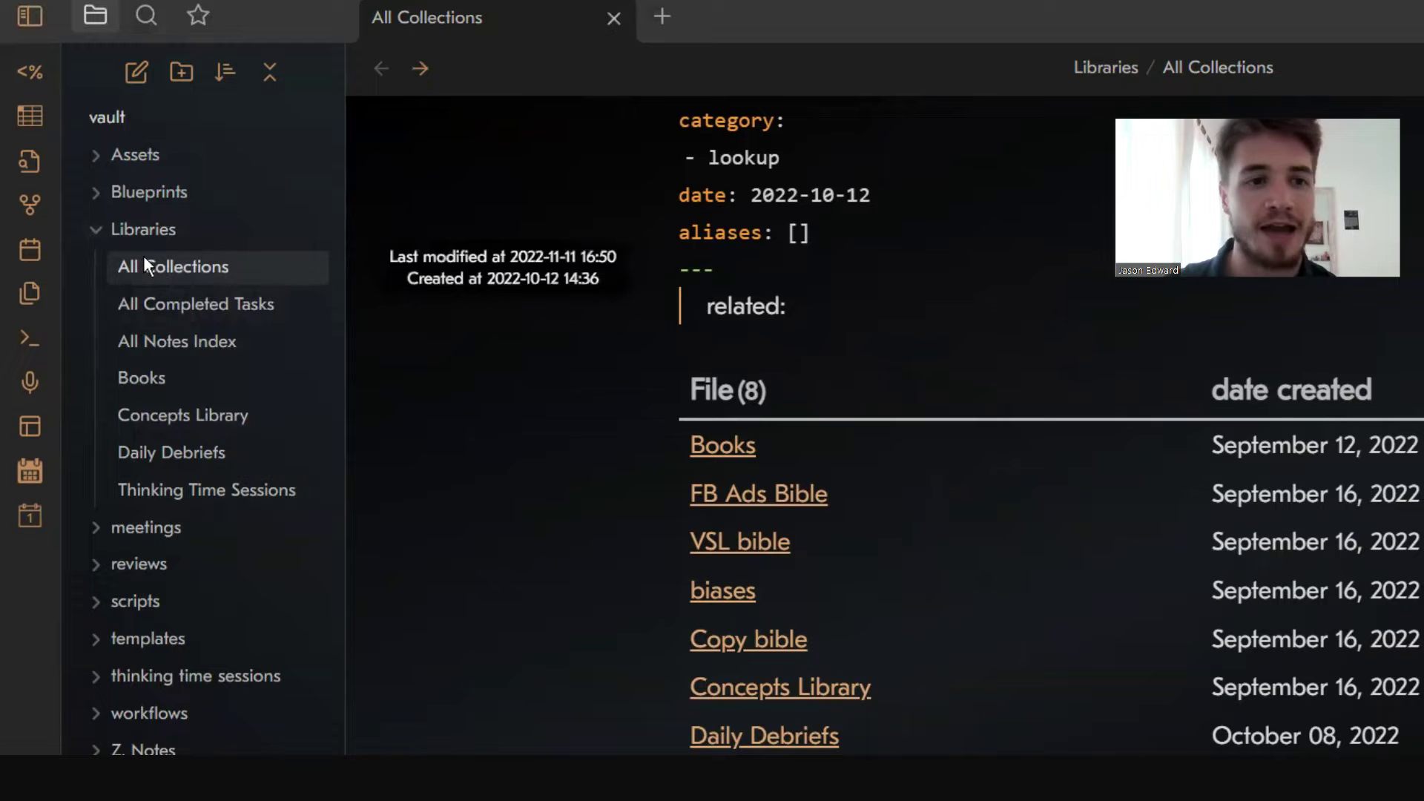
left_click(188, 303)
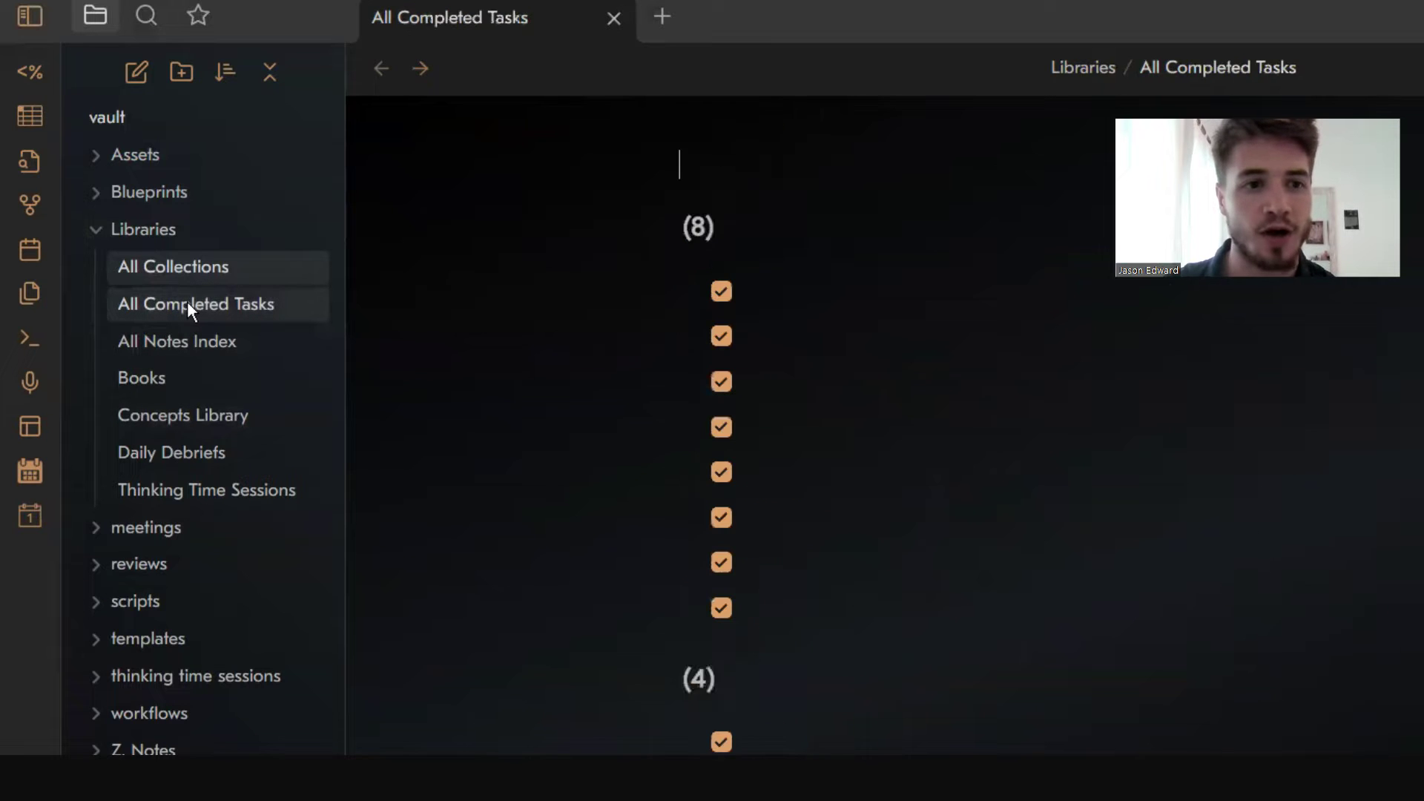
left_click(179, 276)
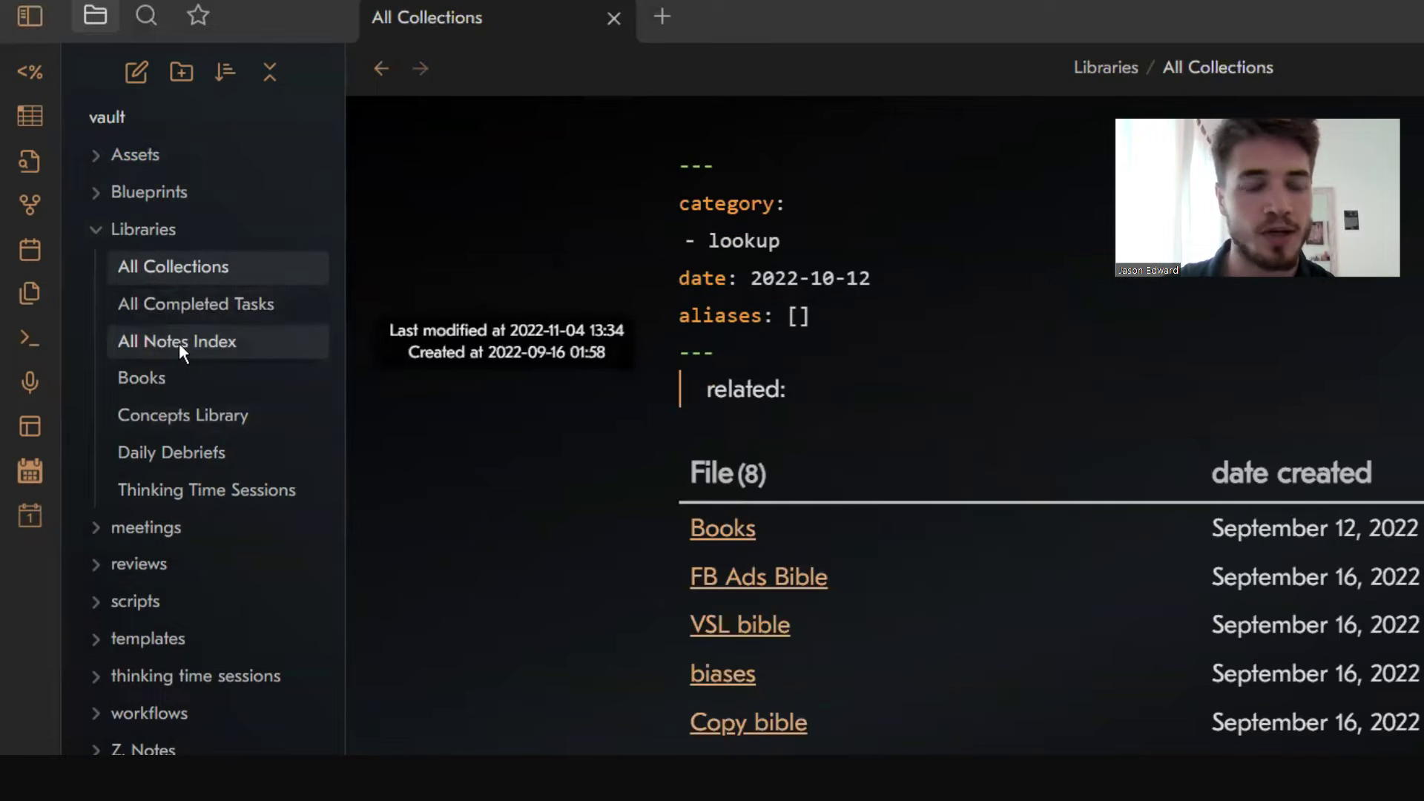
Step: Open the All Notes Index note, leave its query code block and browse the rendered table of notes
left_click(179, 343)
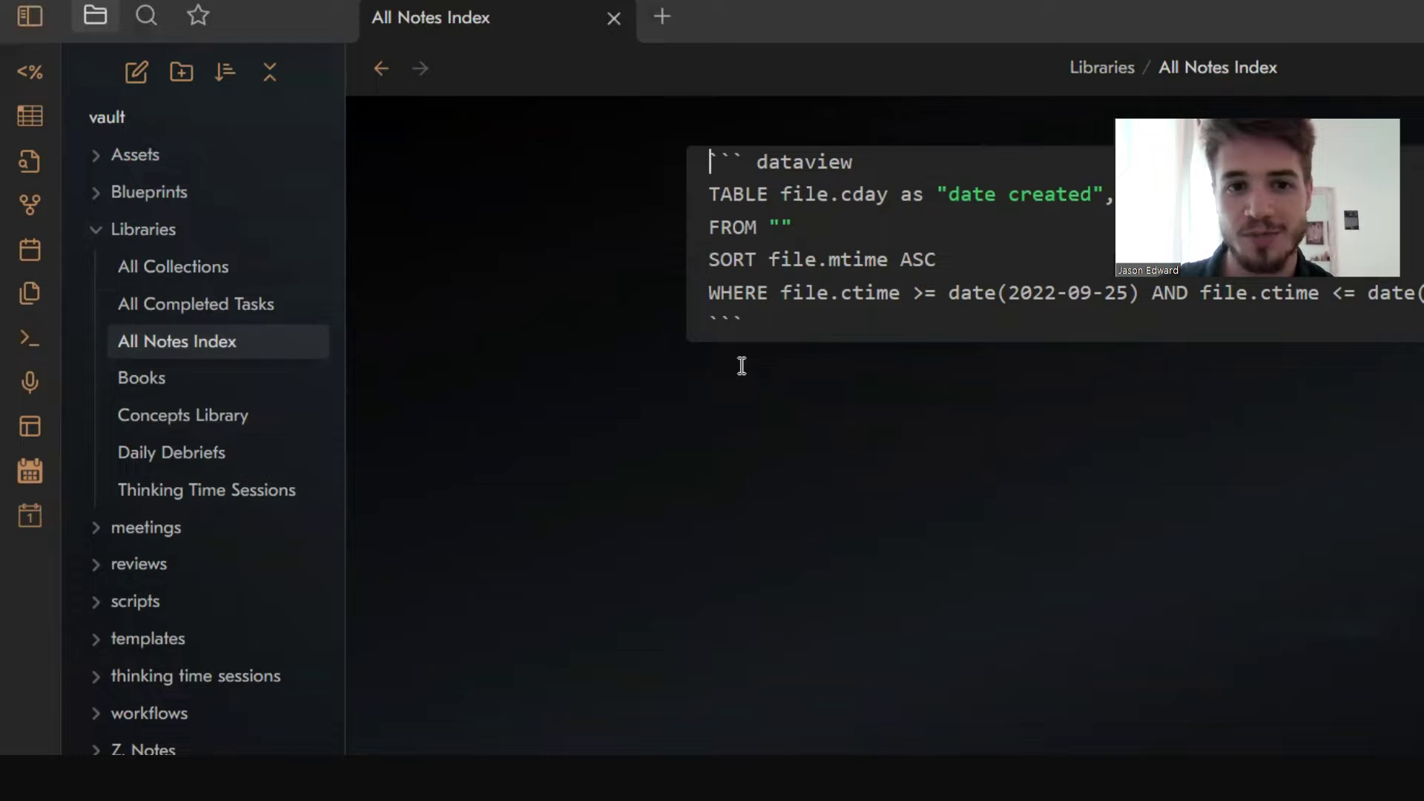
left_click(695, 557)
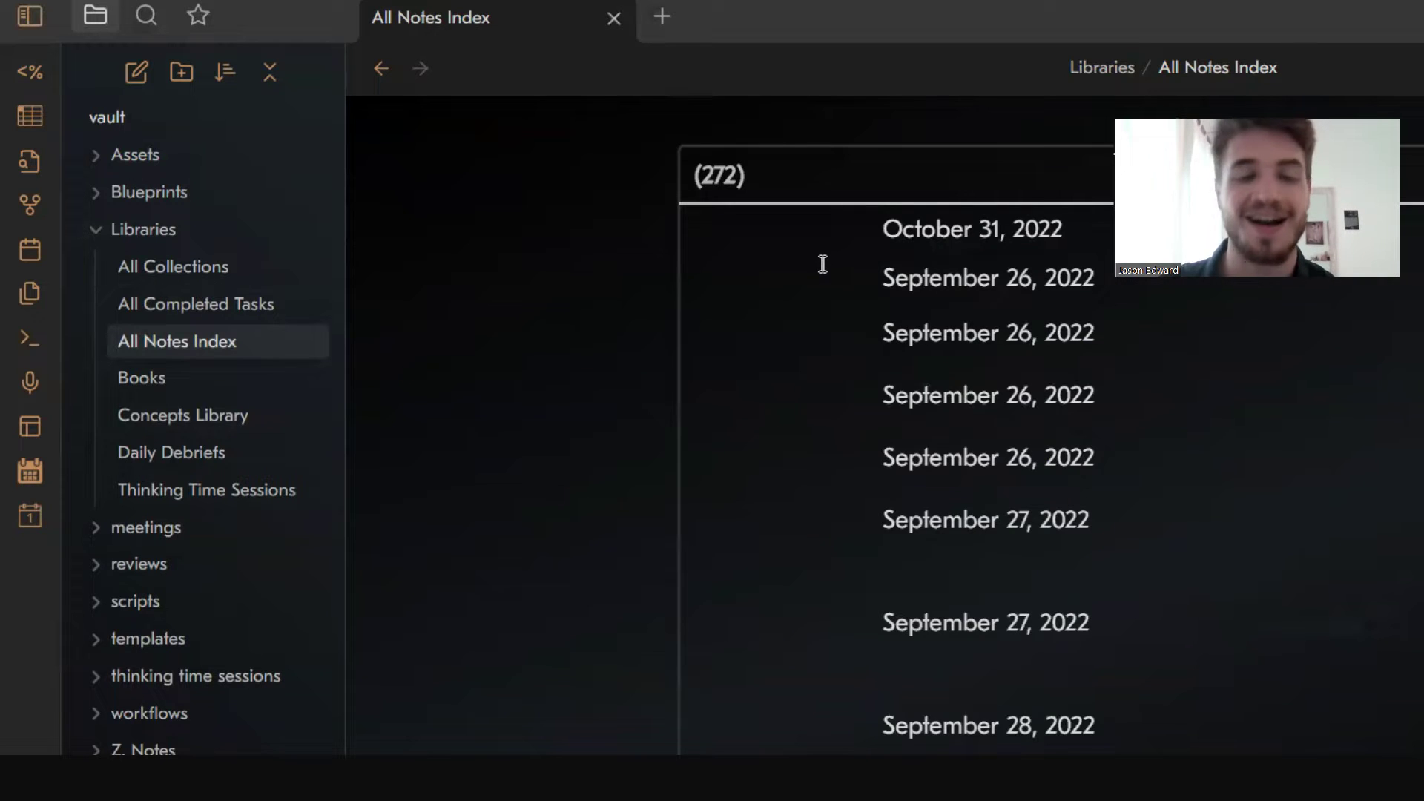
scroll(860, 475, "down", 5)
scroll(859, 486, "up", 5)
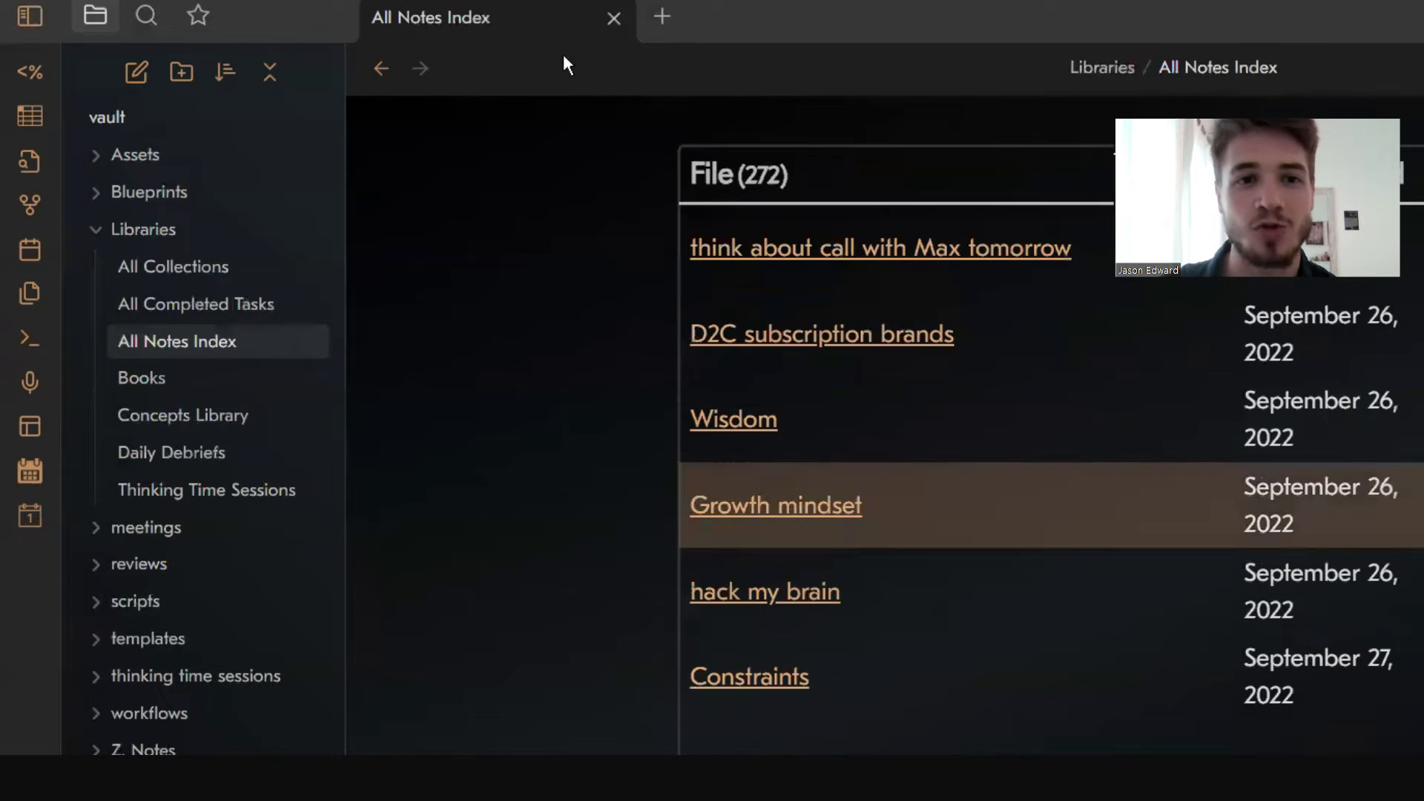
Step: Close the All Notes Index note and look over the All Collections table again
left_click(615, 20)
scroll(649, 390, "down", 3)
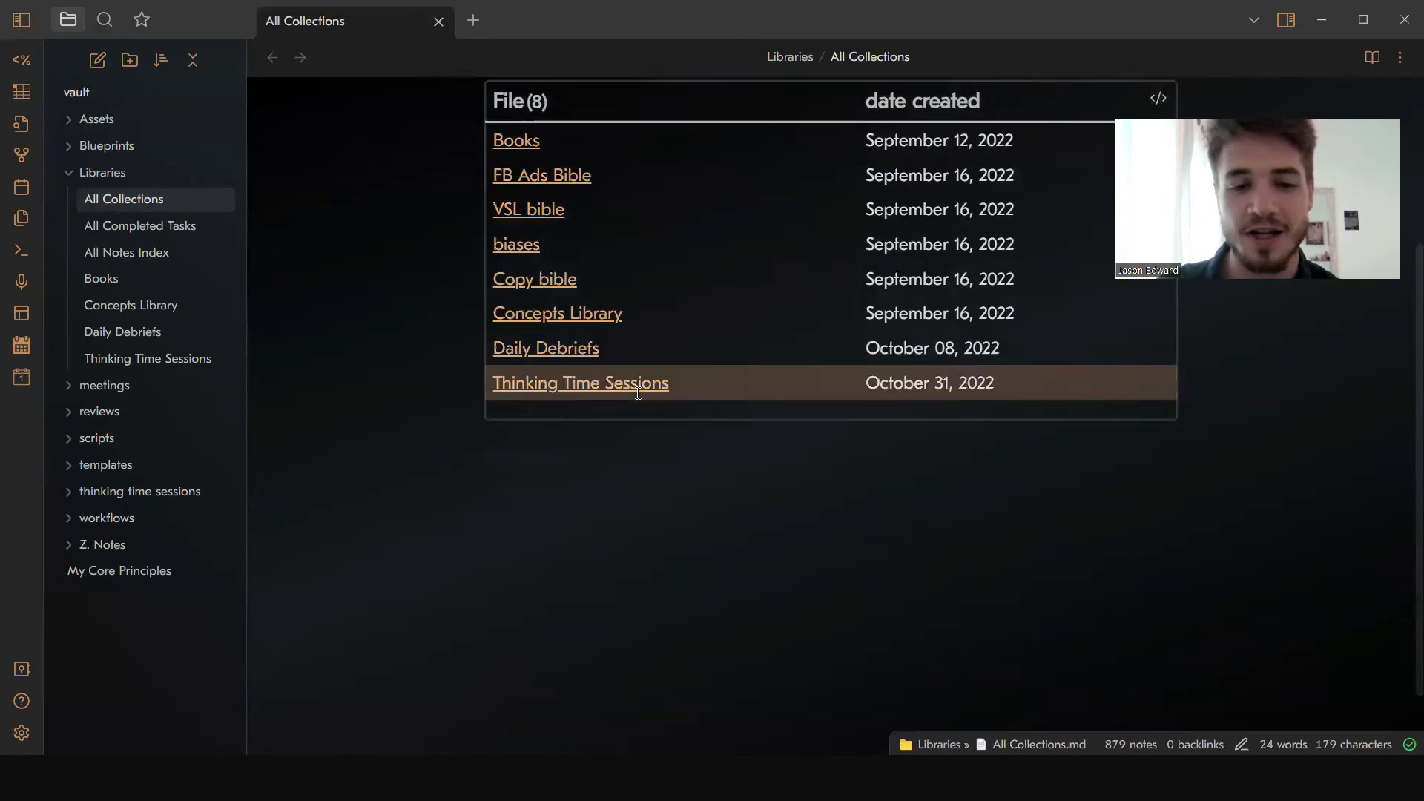
scroll(638, 394, "up", 3)
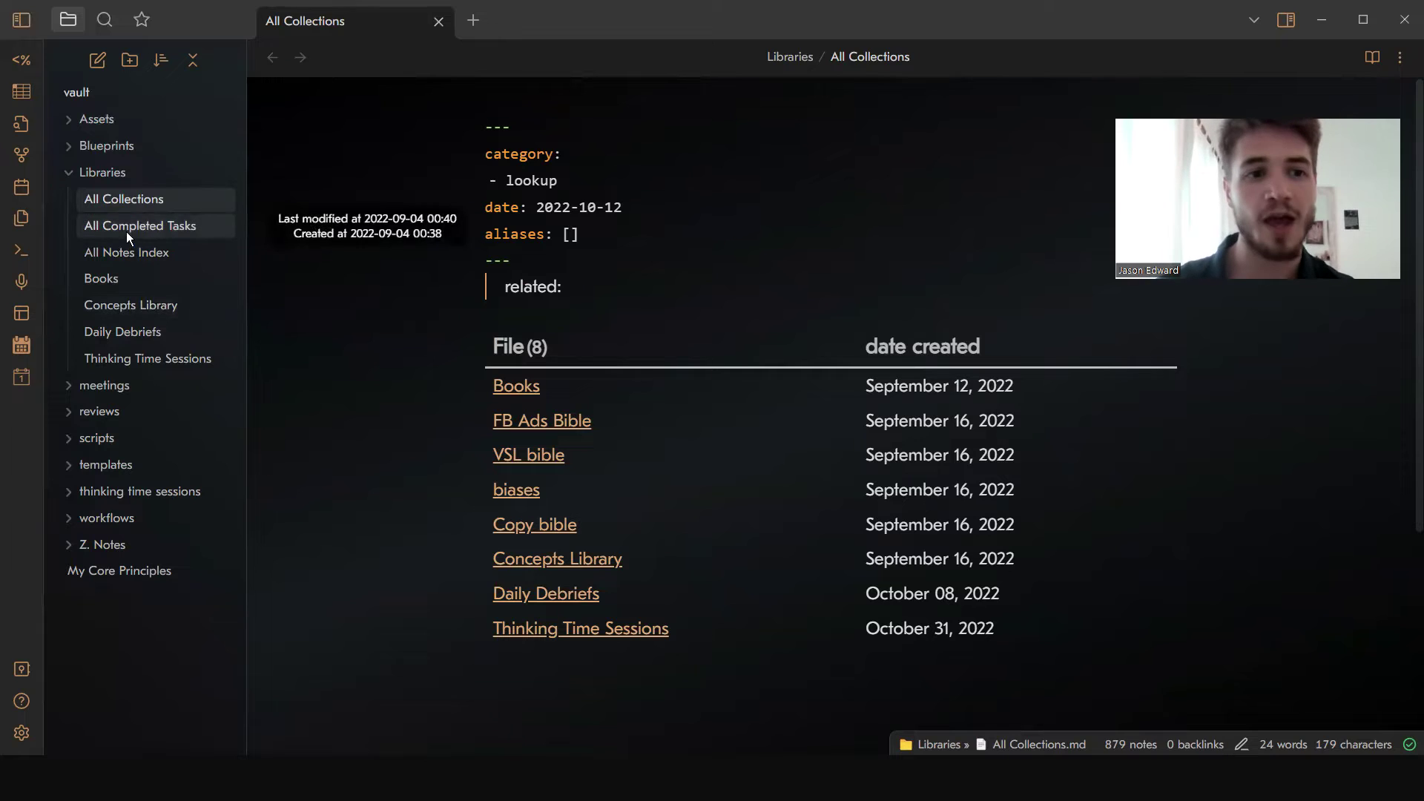
Step: Open the Books note from the Libraries folder and highlight its frontmatter, especially the collections category
left_click(124, 286)
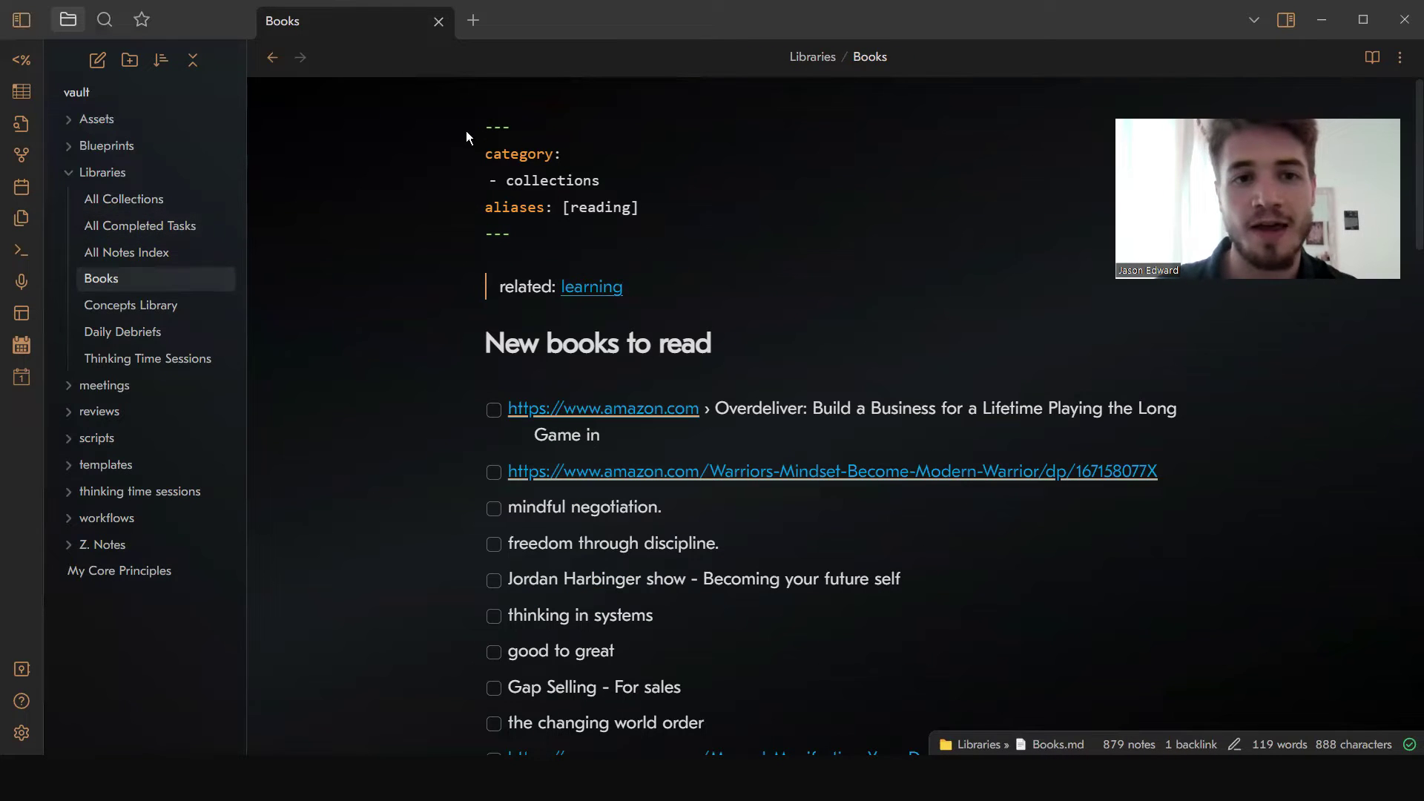
left_click_drag(487, 129, 541, 232)
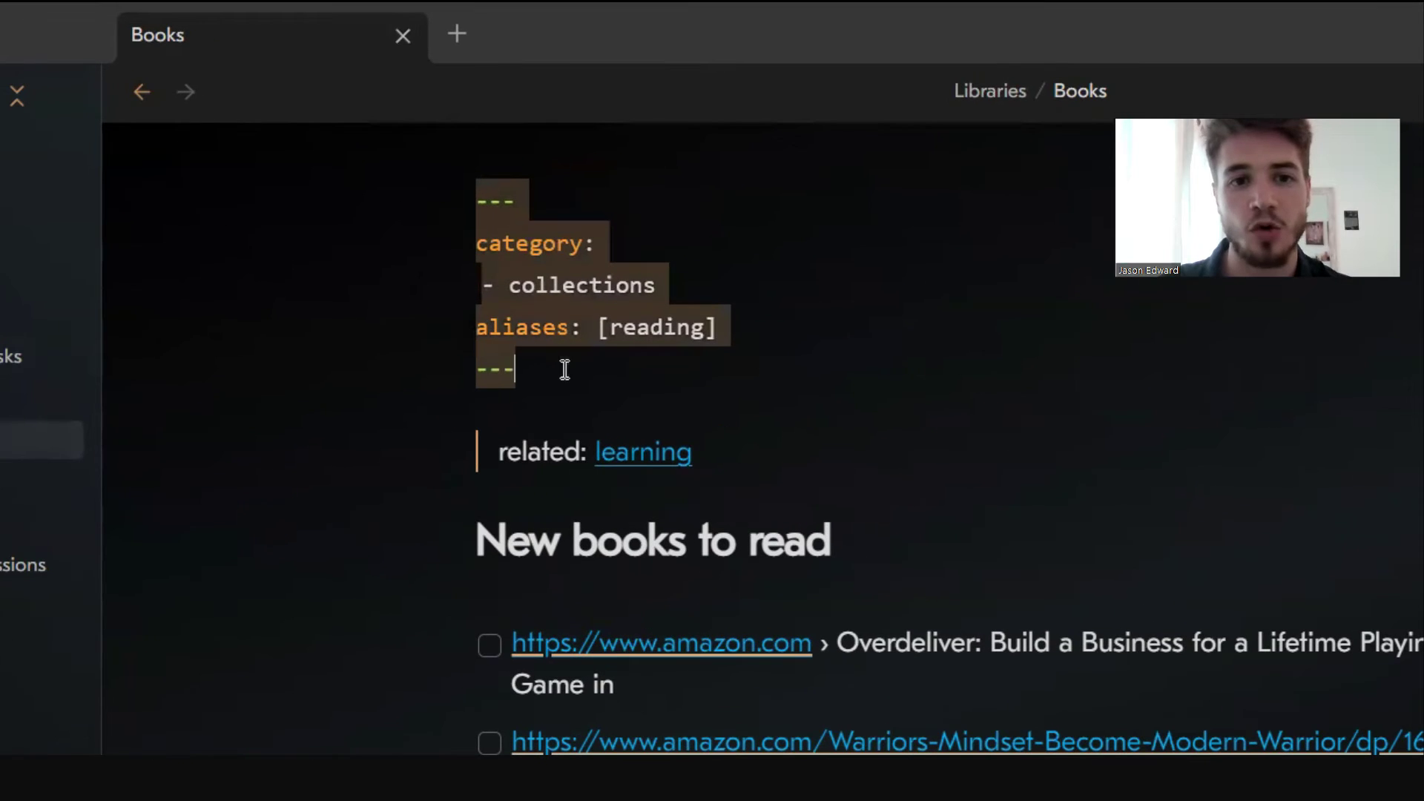
left_click_drag(578, 285, 876, 356)
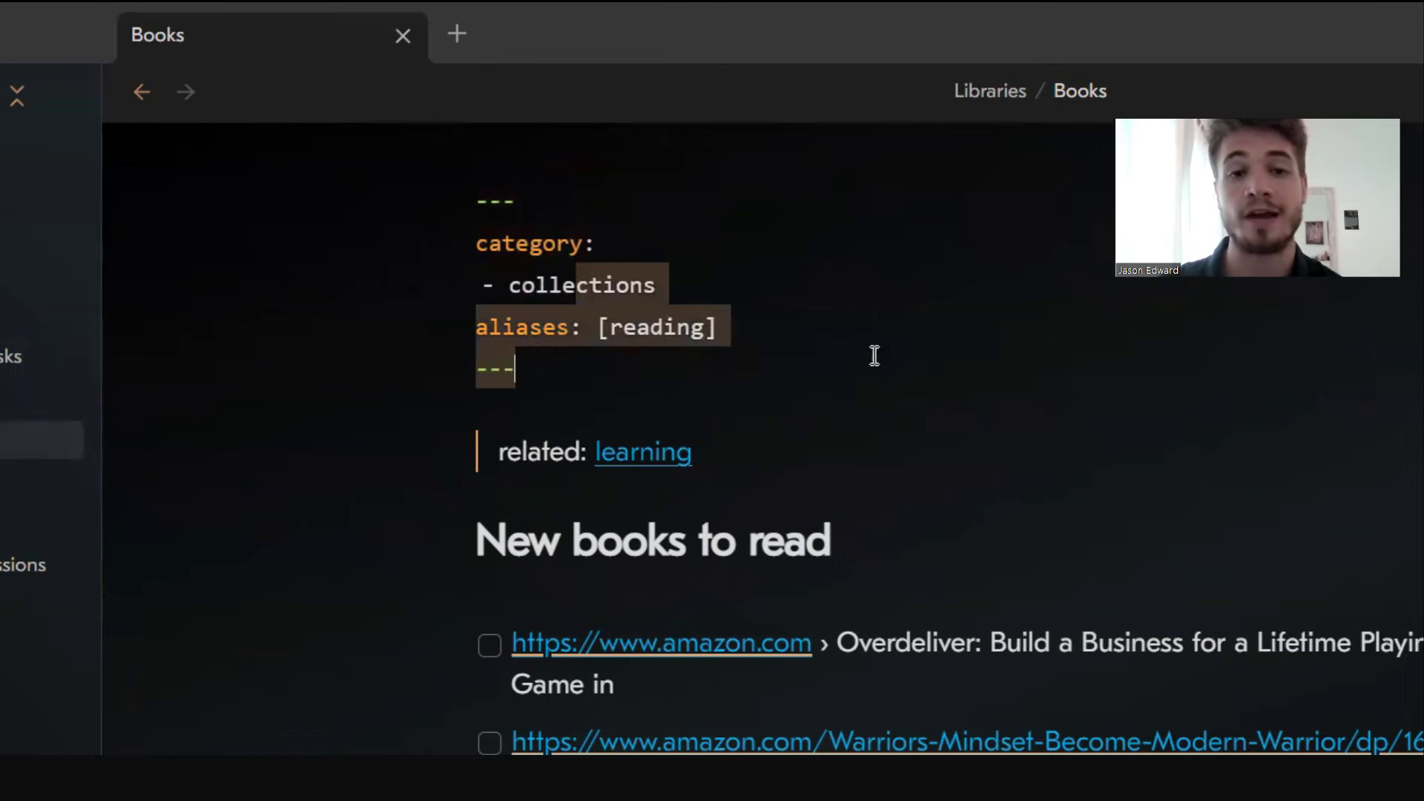
left_click(706, 283)
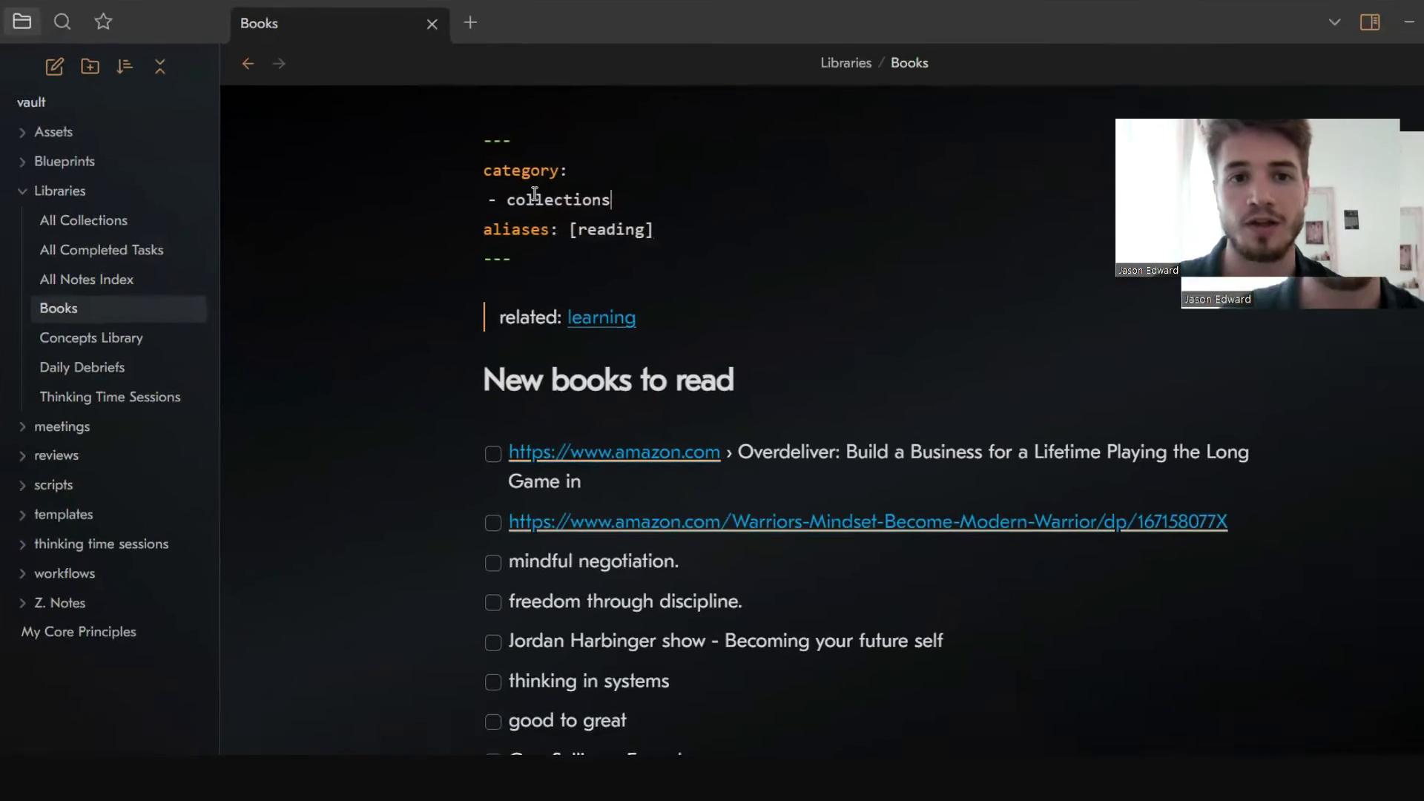
double_click(516, 282)
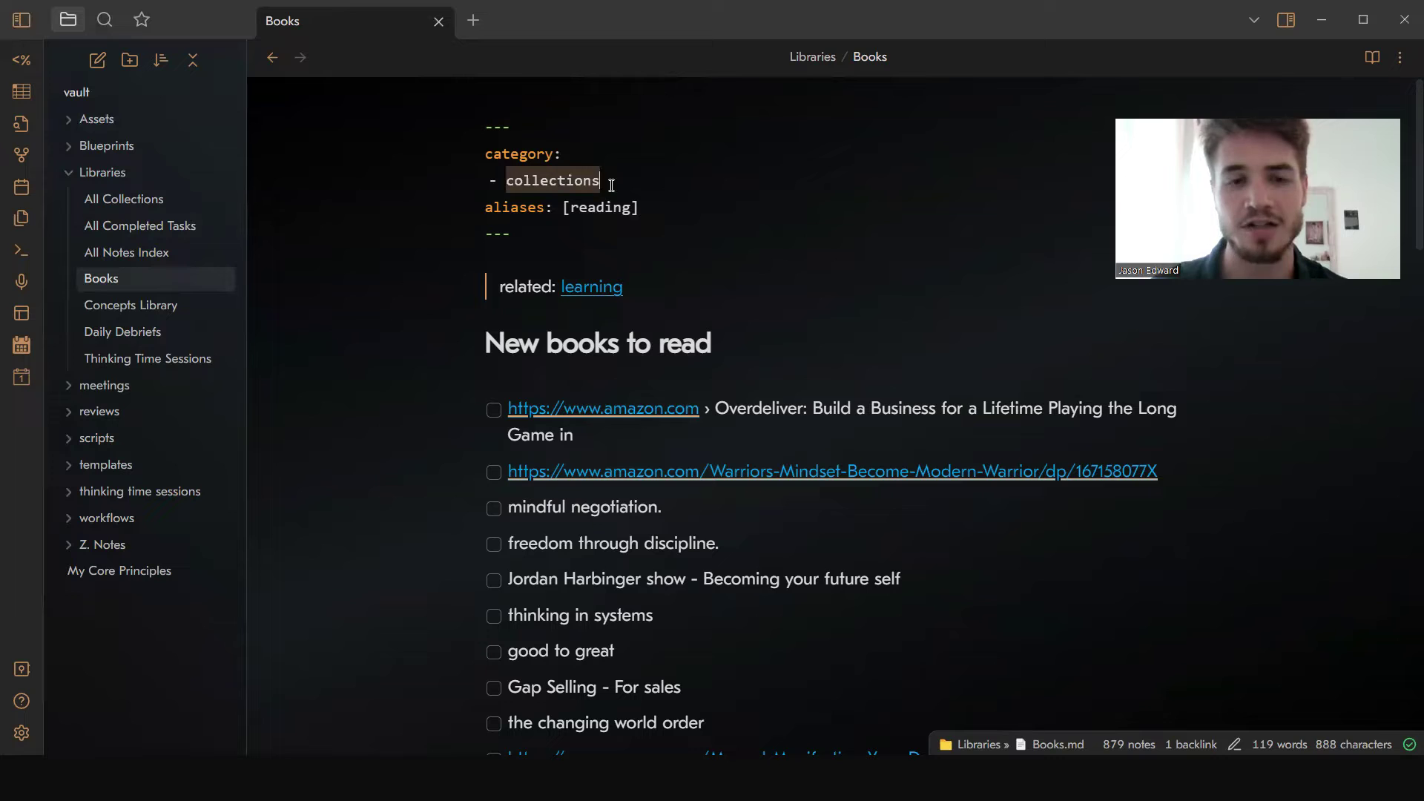
Step: Open the Thinking Time Sessions note and highlight the collections category in its frontmatter
left_click(112, 356)
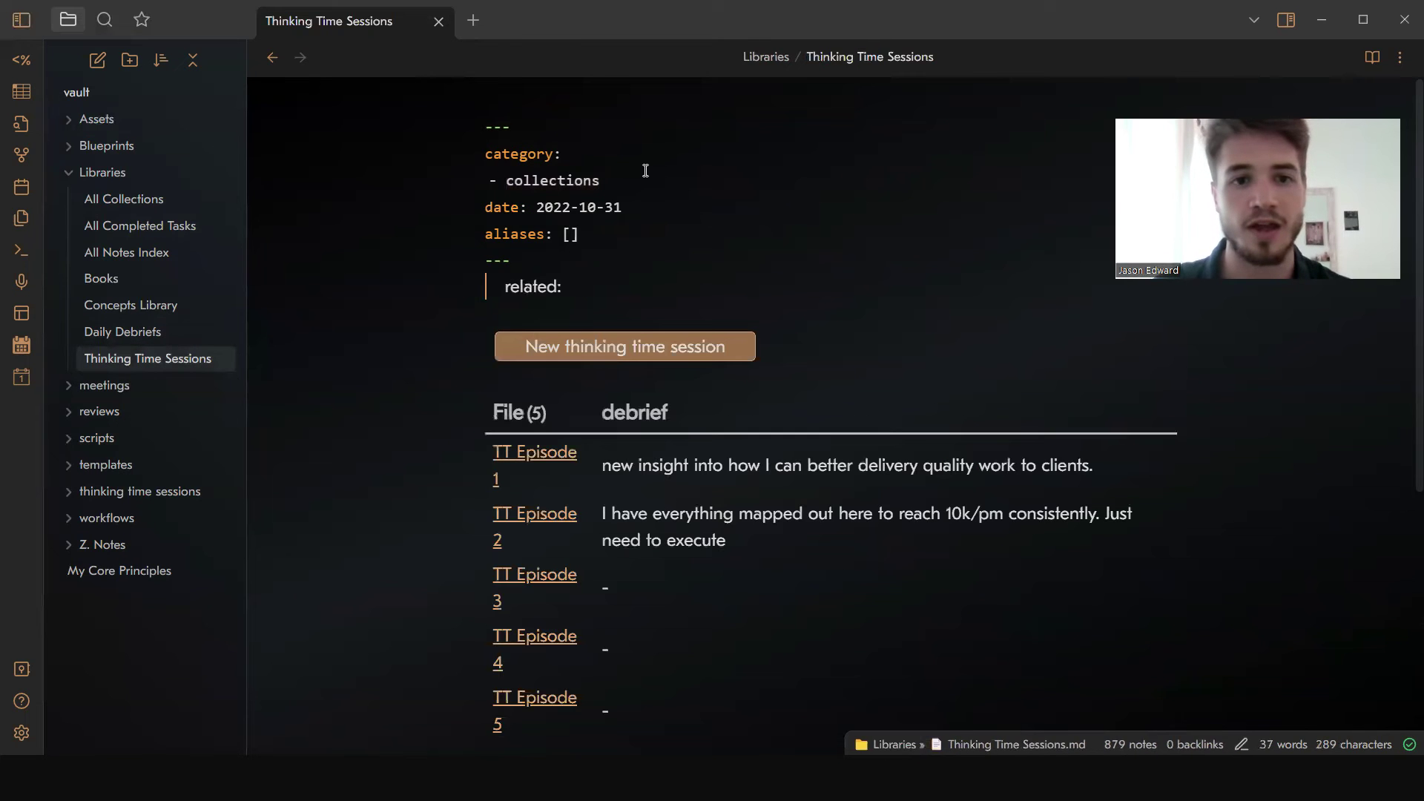
double_click(573, 183)
left_click_drag(514, 182, 615, 182)
left_click(611, 184)
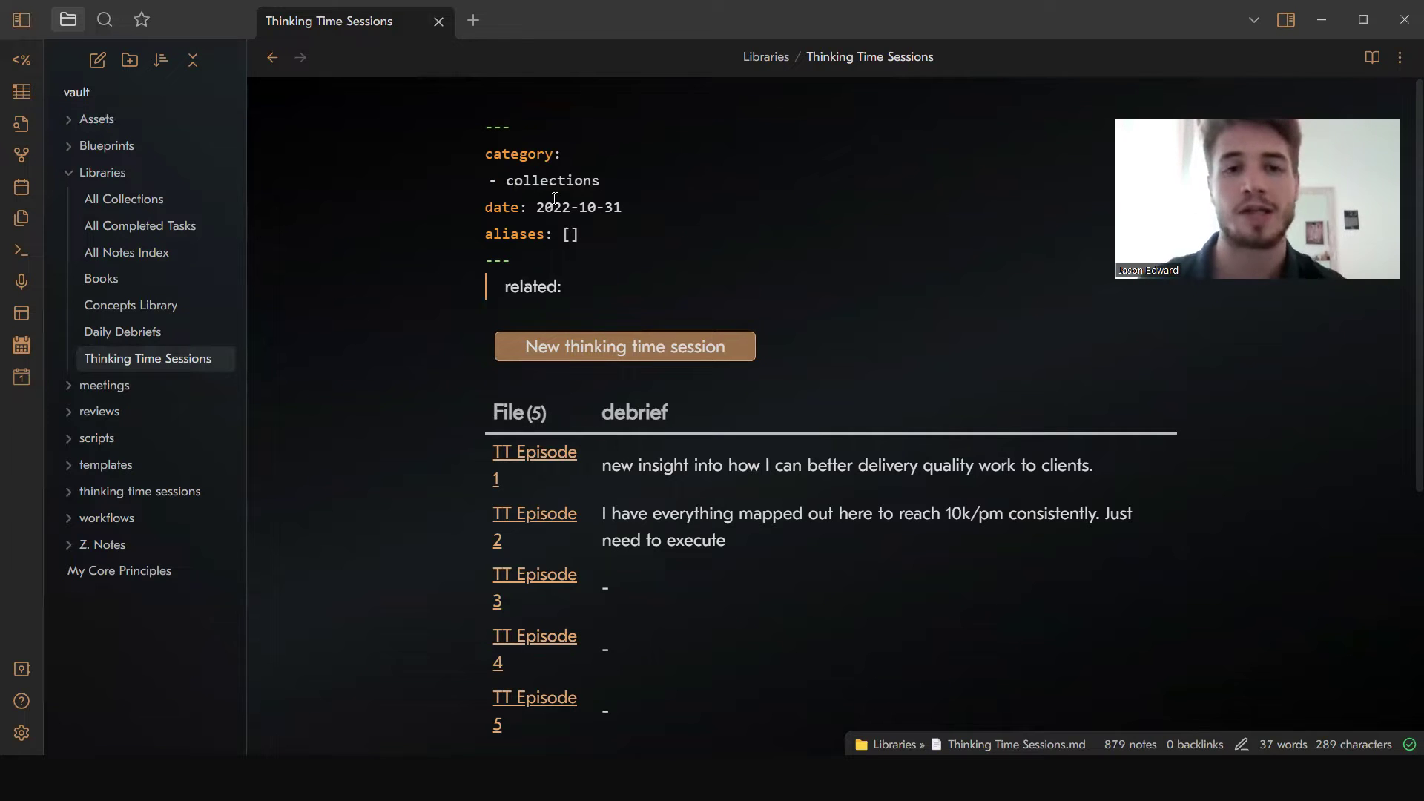
Step: Reopen All Collections, inspect the WHERE contains(category,"collection") line of its dataview query, and leave the code block
left_click(130, 200)
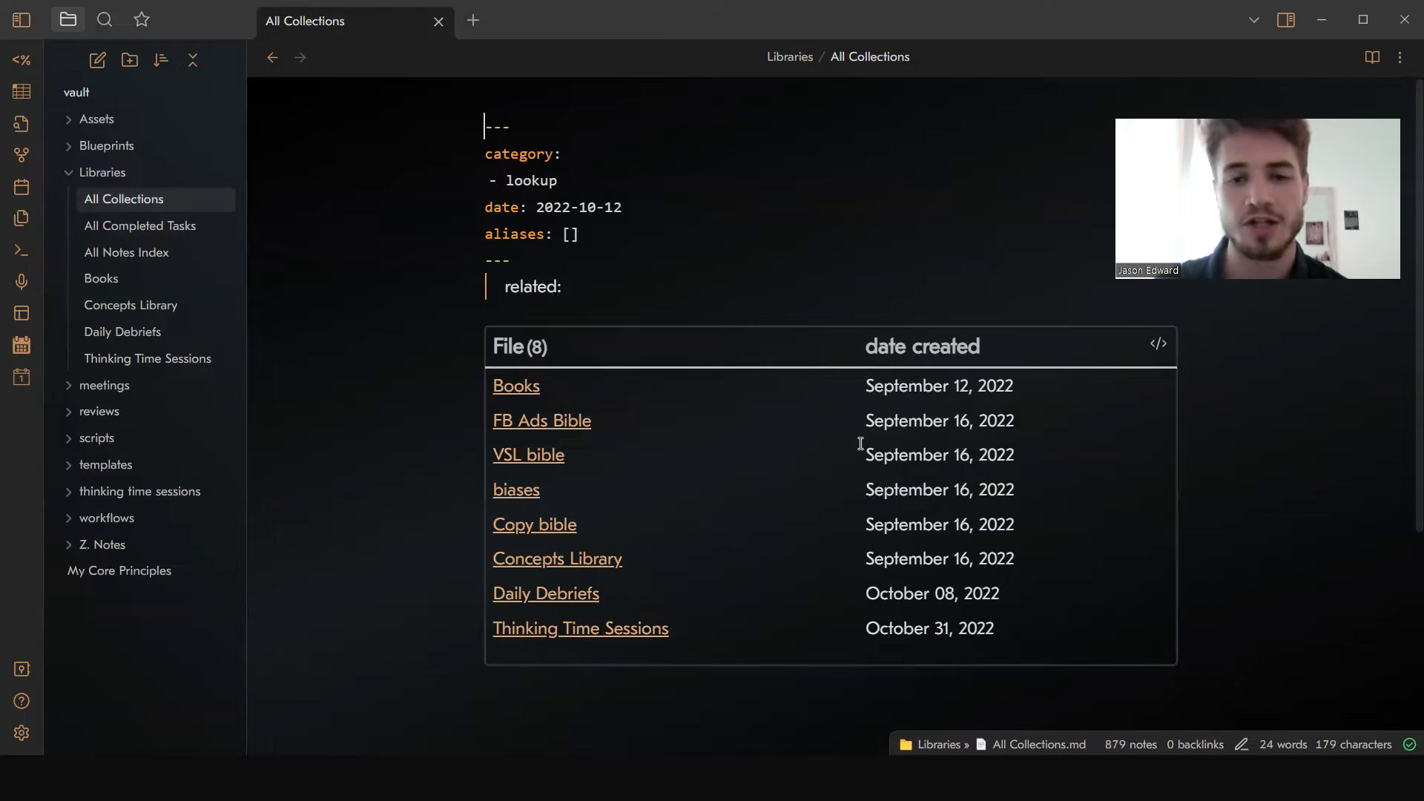
left_click(1162, 342)
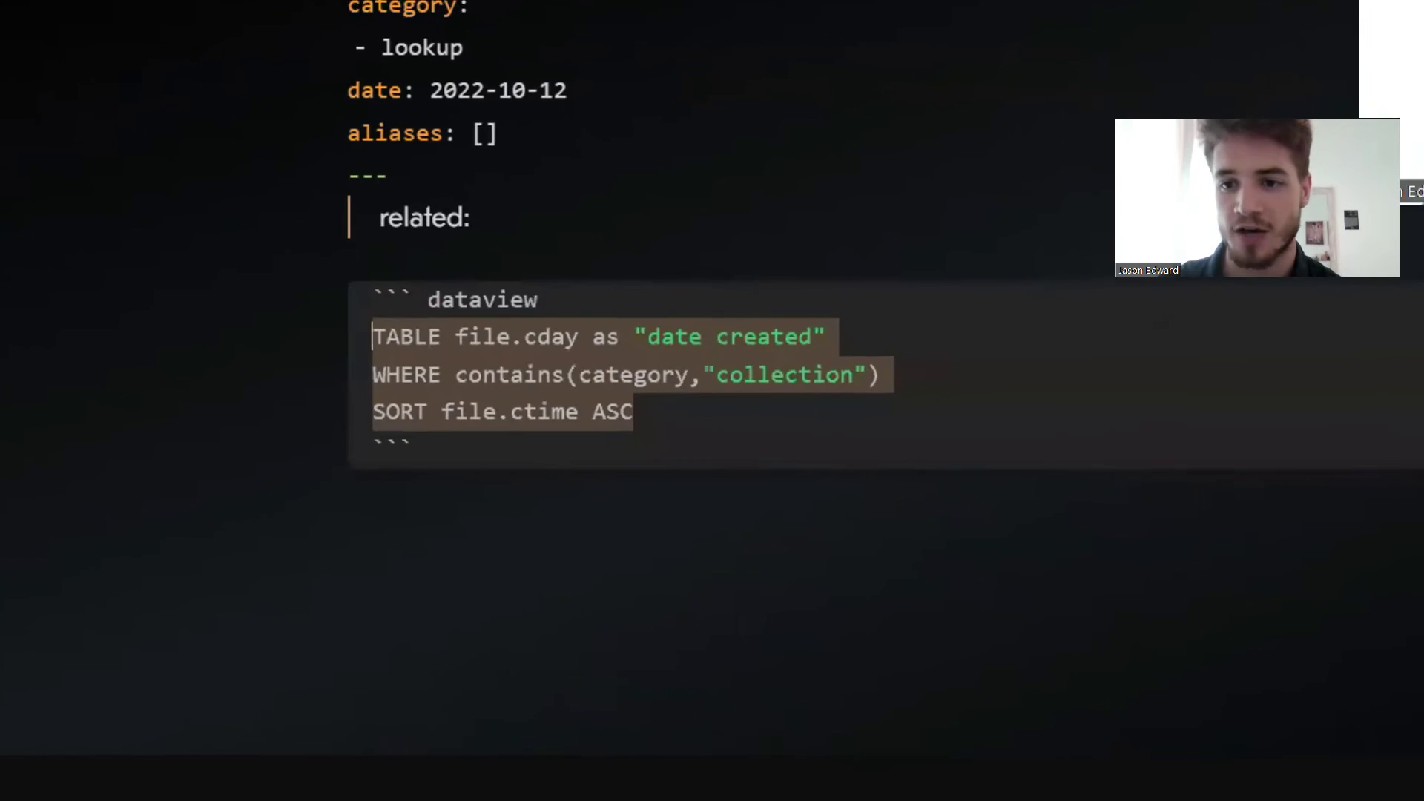
left_click_drag(343, 371, 736, 370)
left_click(514, 371)
left_click(836, 370)
left_click(1008, 375)
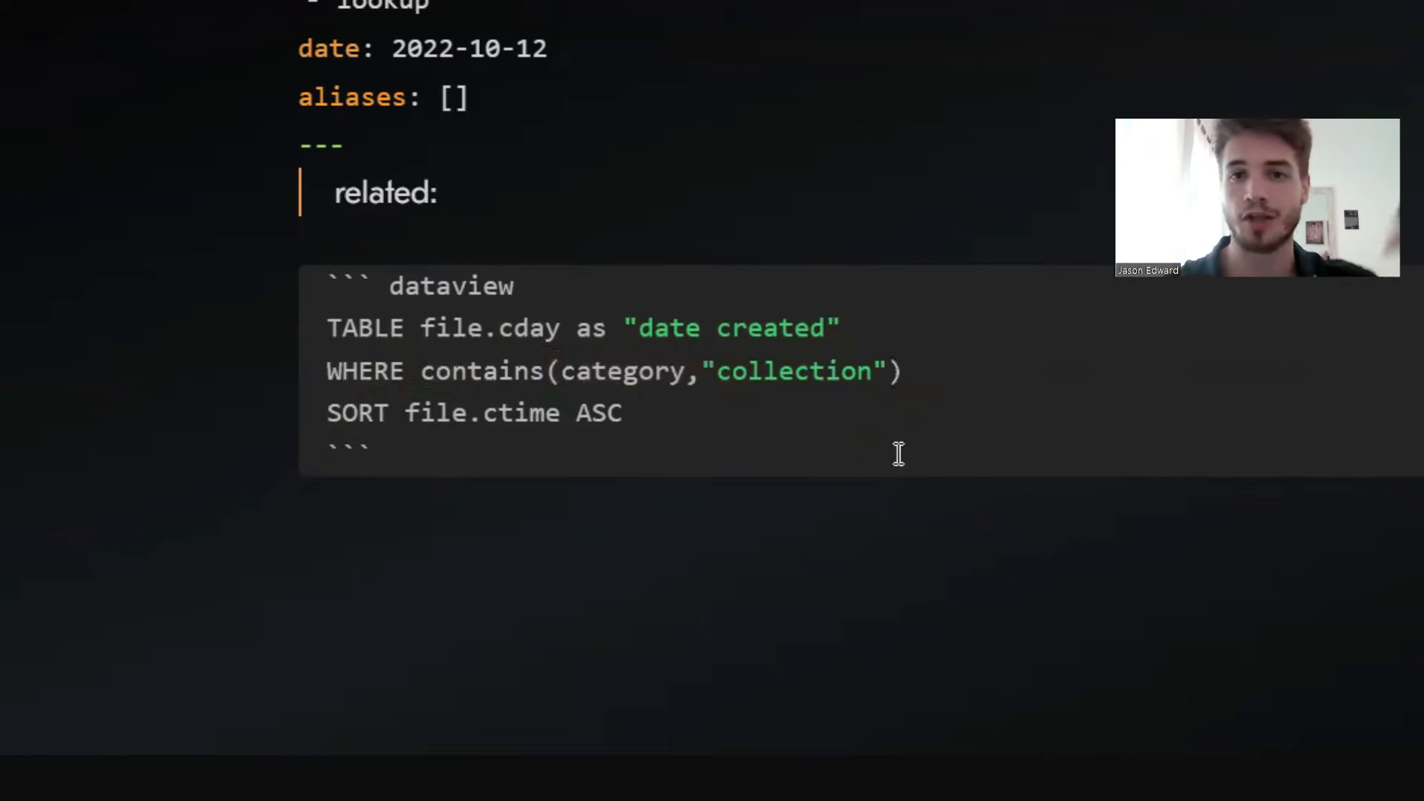
left_click(705, 496)
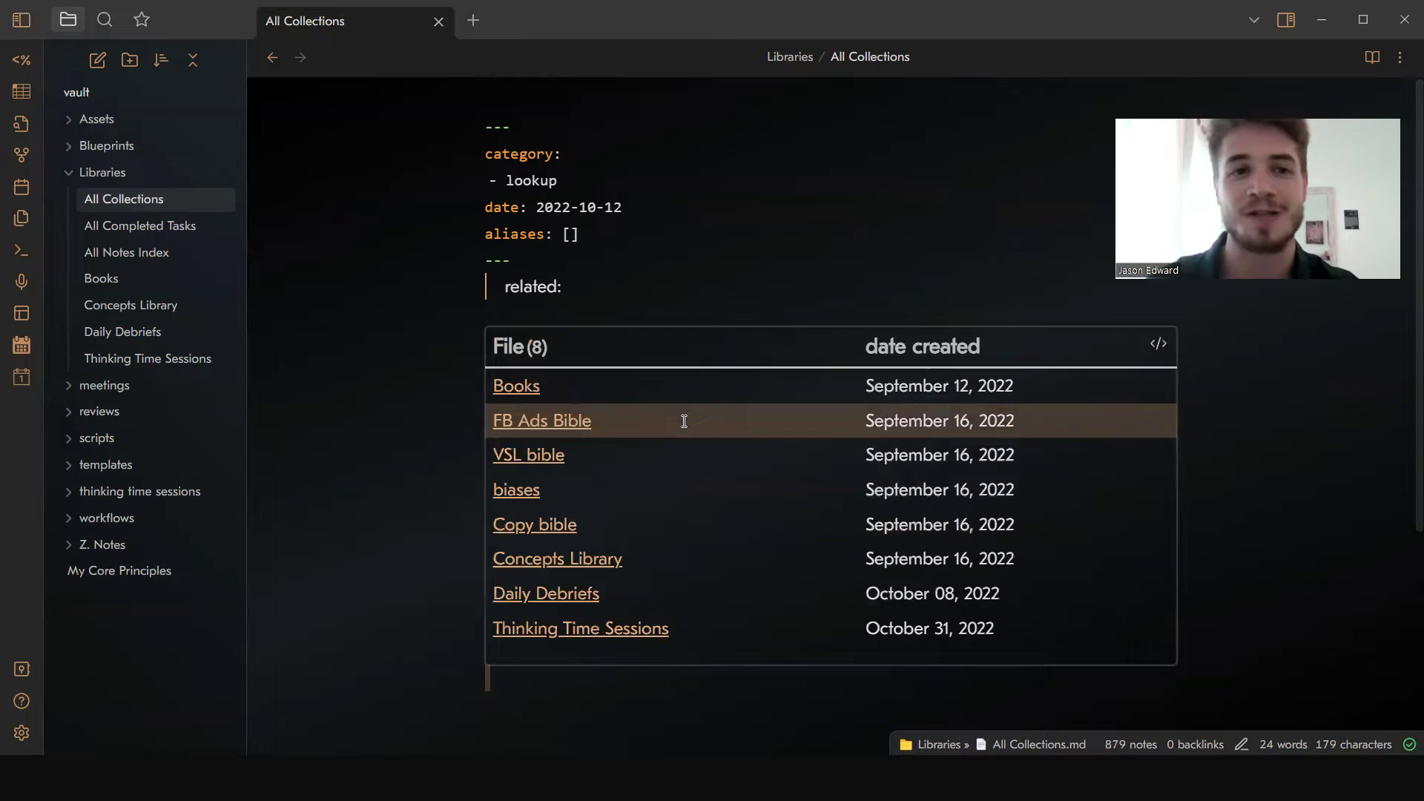
Step: Follow the Thinking Time Sessions link in the All Collections table and look over that note's button and session table
scroll(437, 279, "down", 1)
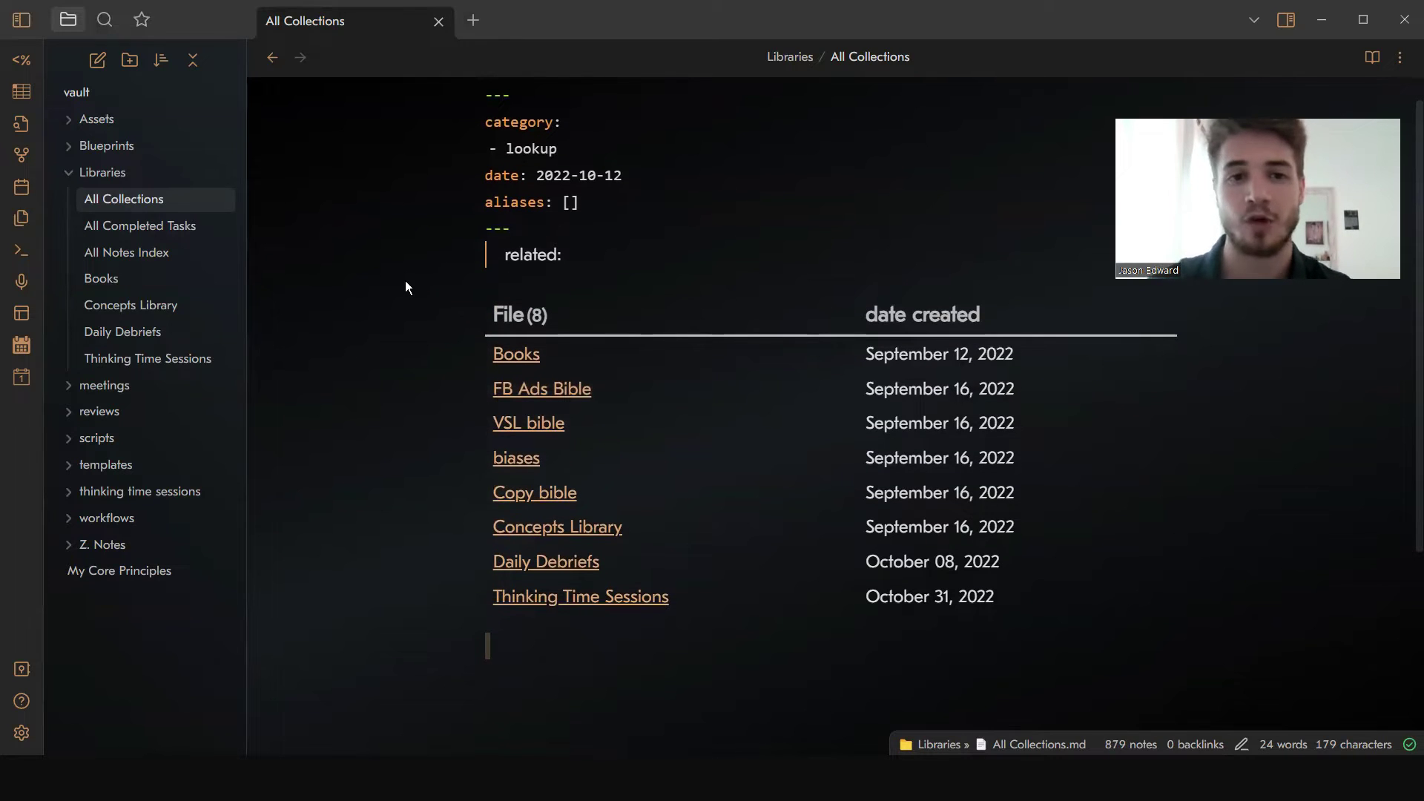
scroll(518, 437, "down", 3)
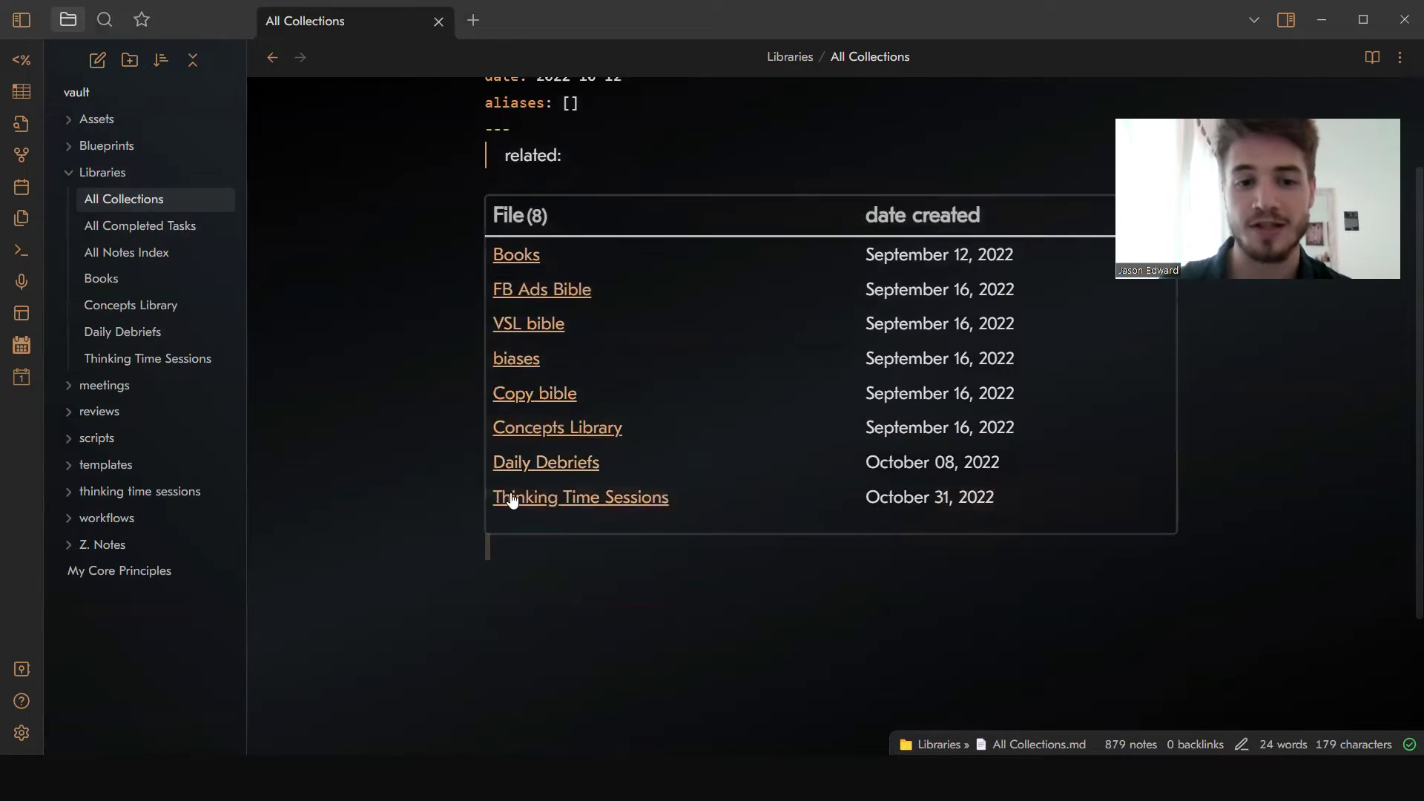
left_click(603, 499)
scroll(572, 378, "down", 3)
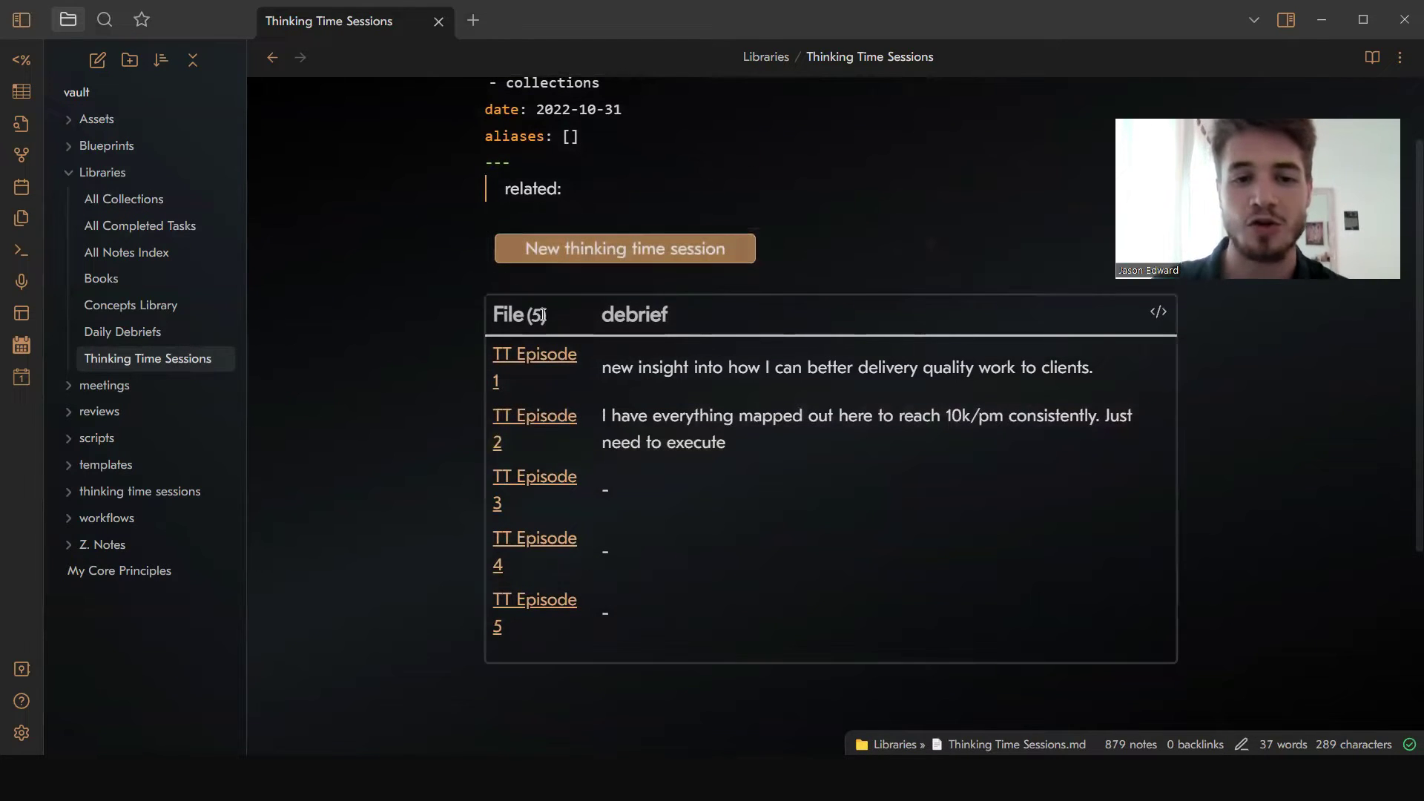
scroll(650, 418, "down", 4)
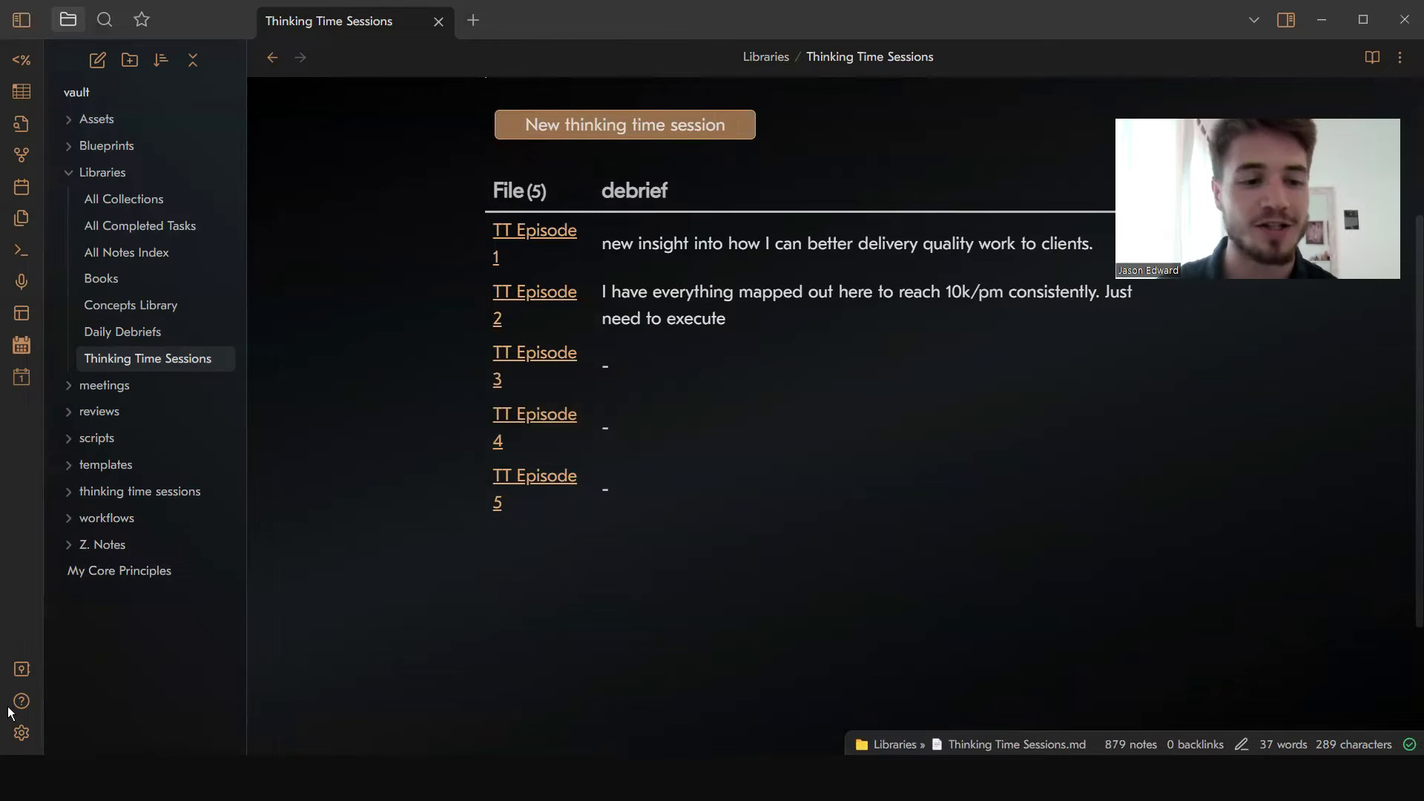
Step: Open the community plugins settings and search the installed plugins for templater
left_click(20, 733)
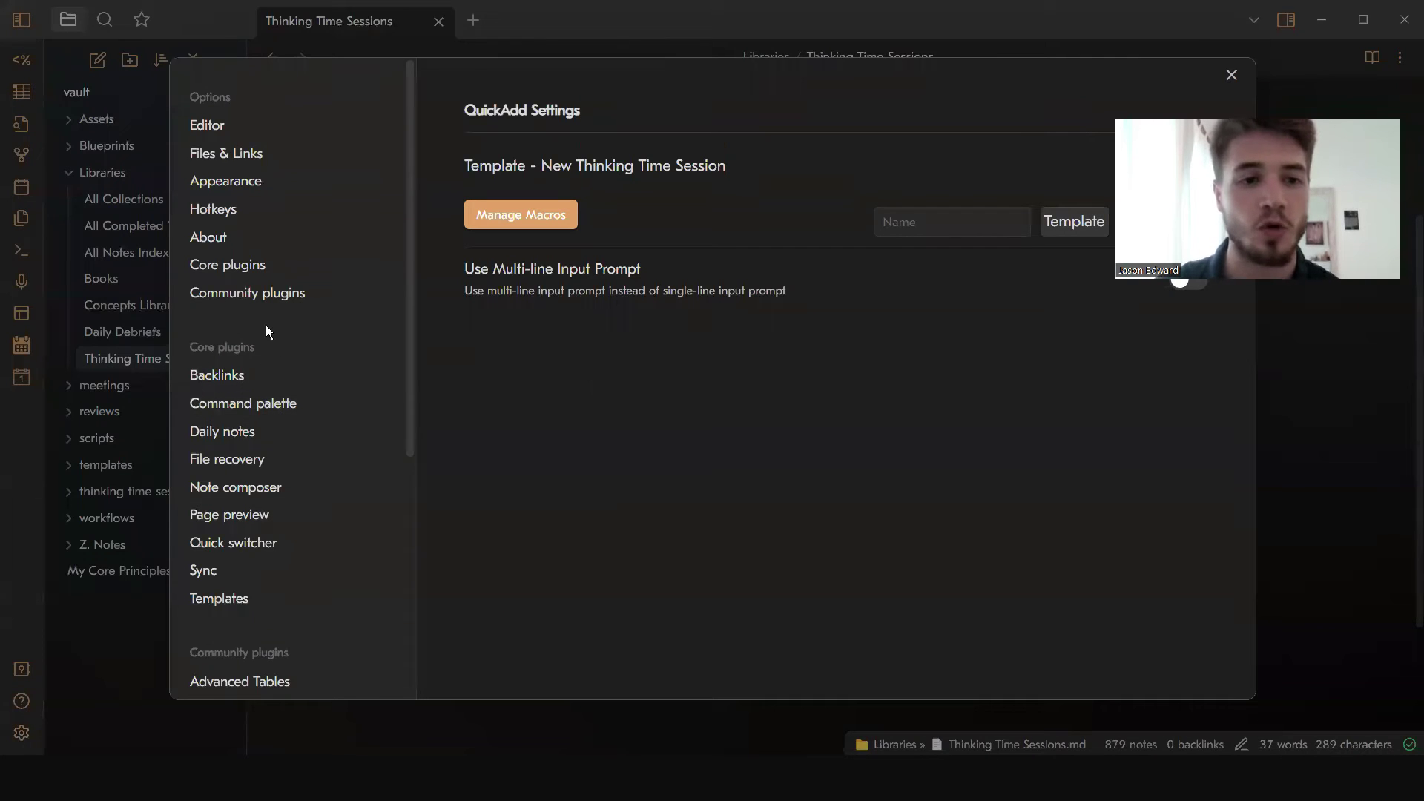
scroll(266, 330, "down", 1)
left_click(240, 247)
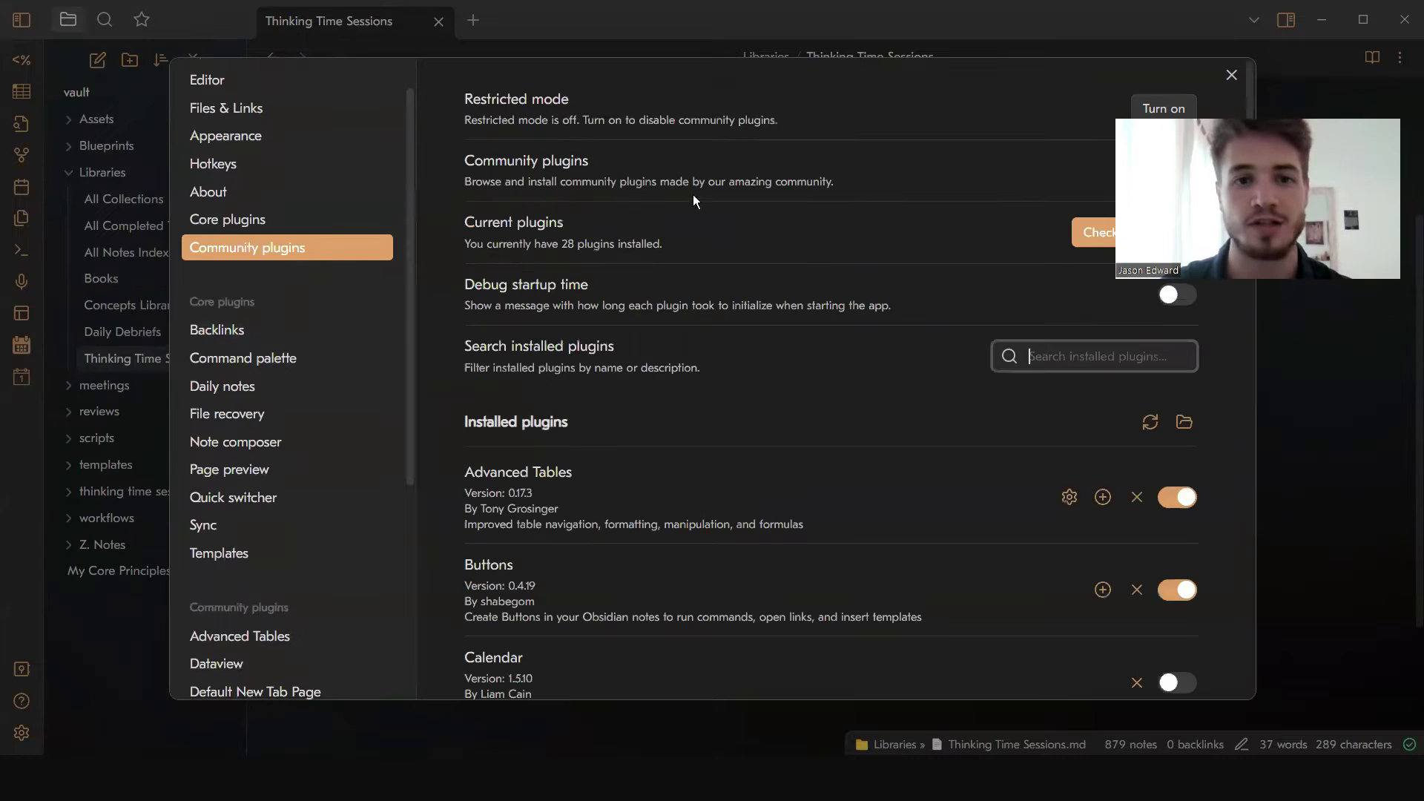
left_click(1073, 353)
type("templater")
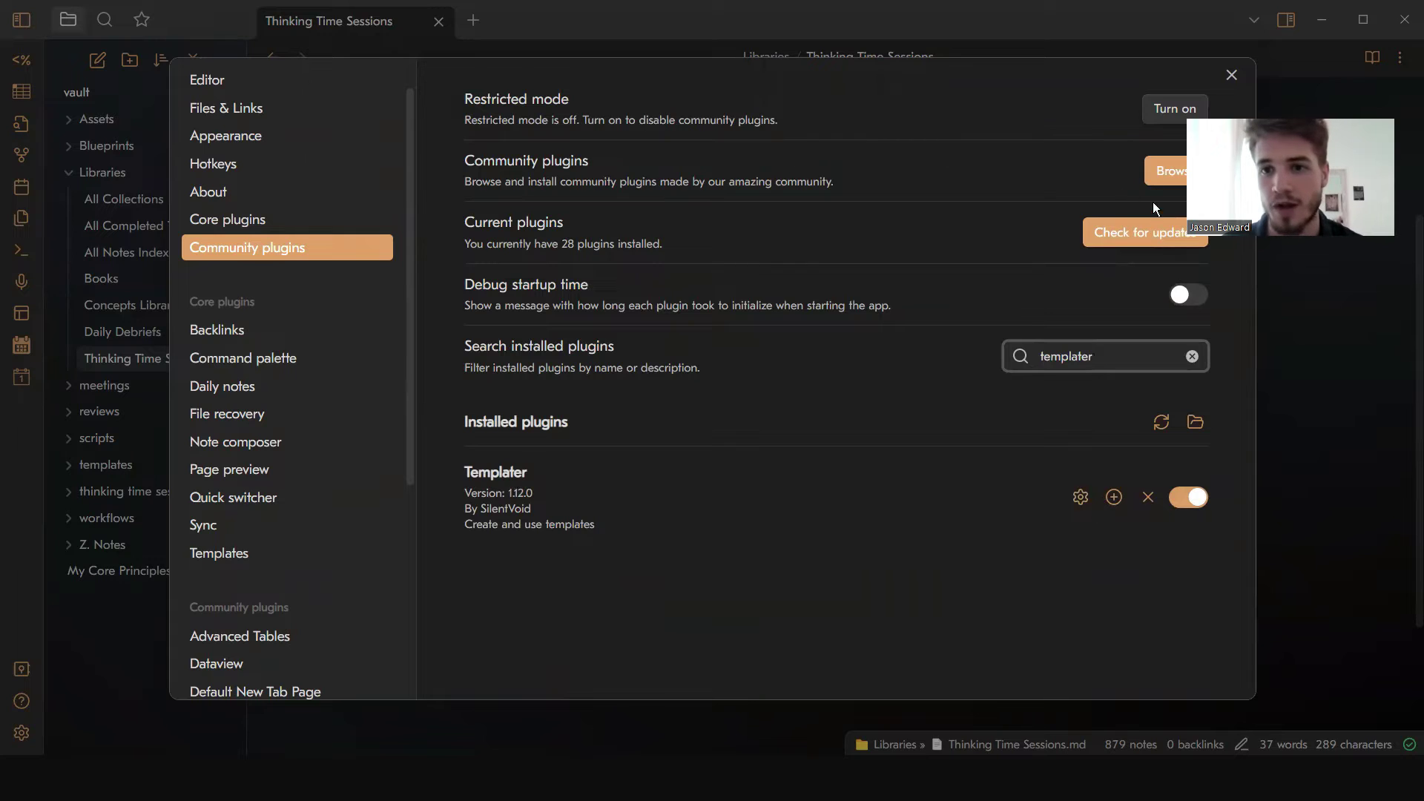
Step: Browse the community plugin catalogue for templater and open the Templater plugin's page
left_click(1149, 181)
type("tem")
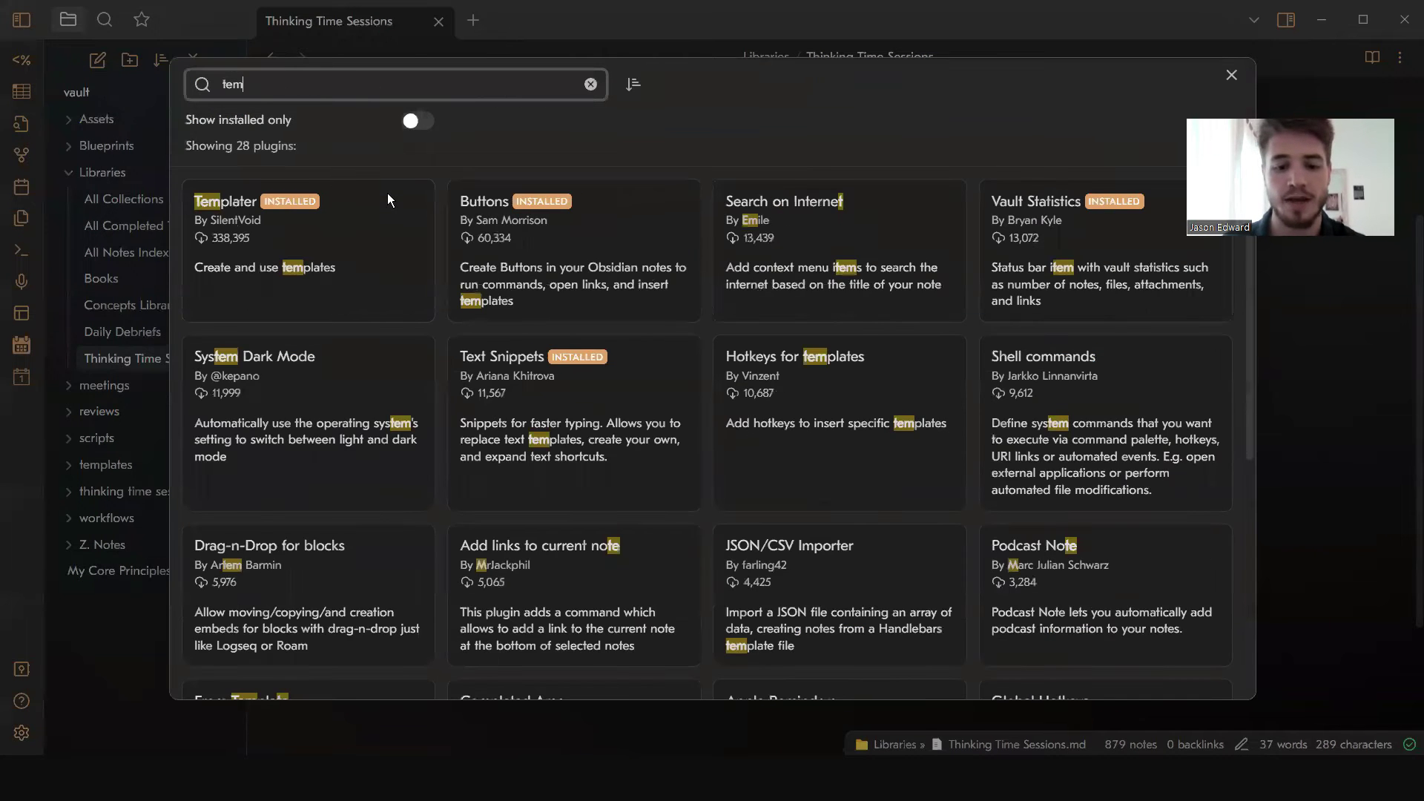
type("plater")
left_click(231, 223)
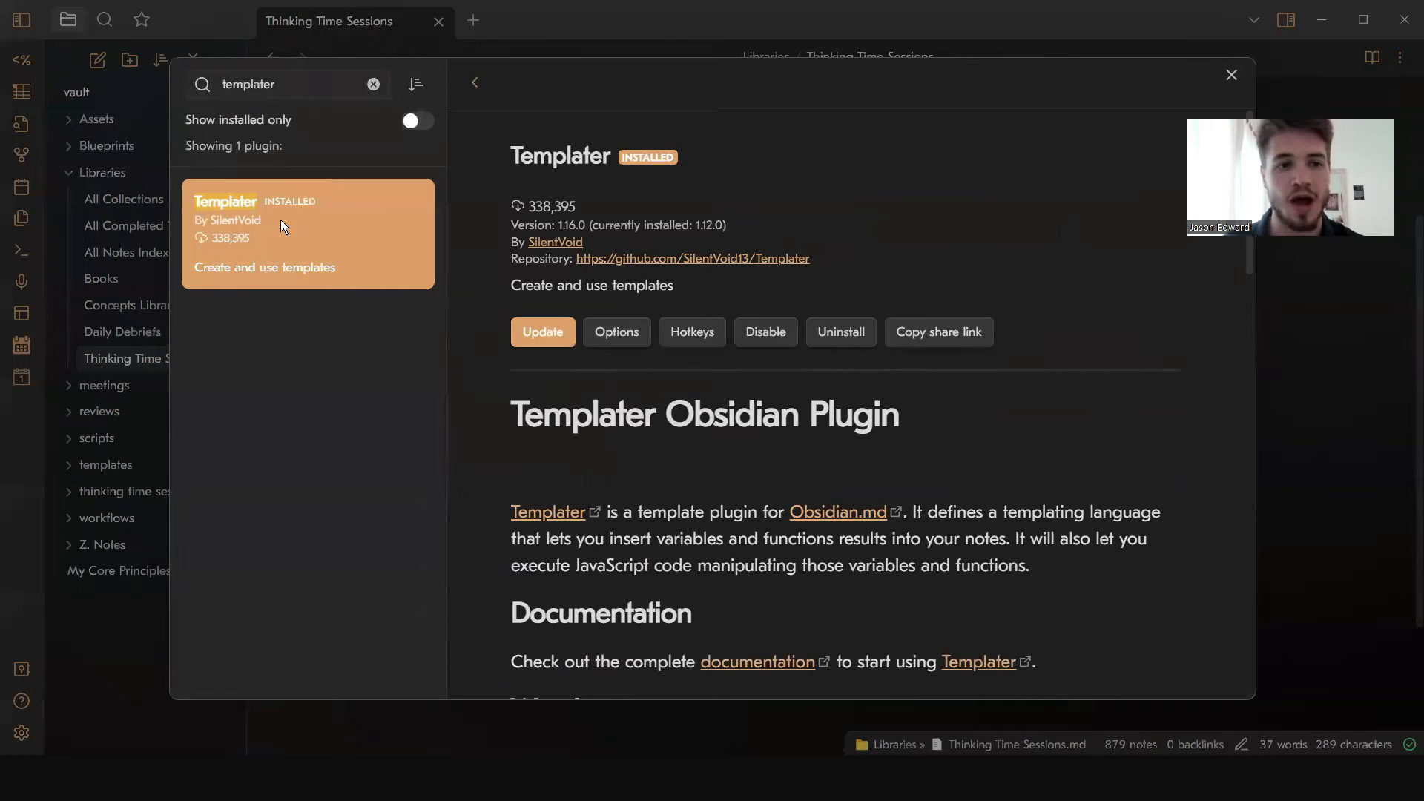
Step: Open Templater's options, review its template, hotkey, folder and script settings, and look through the list of community plugins
left_click(635, 331)
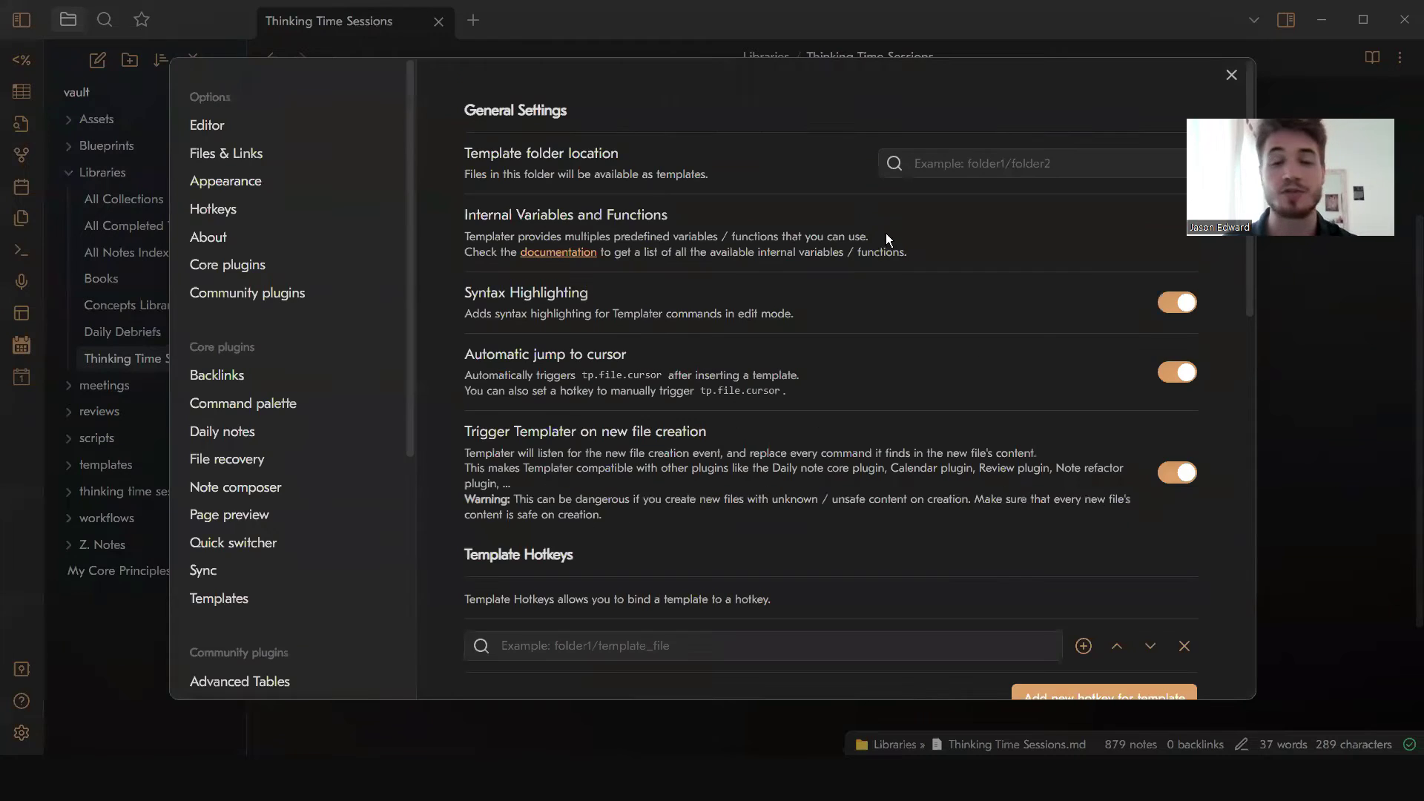
scroll(855, 264, "down", 5)
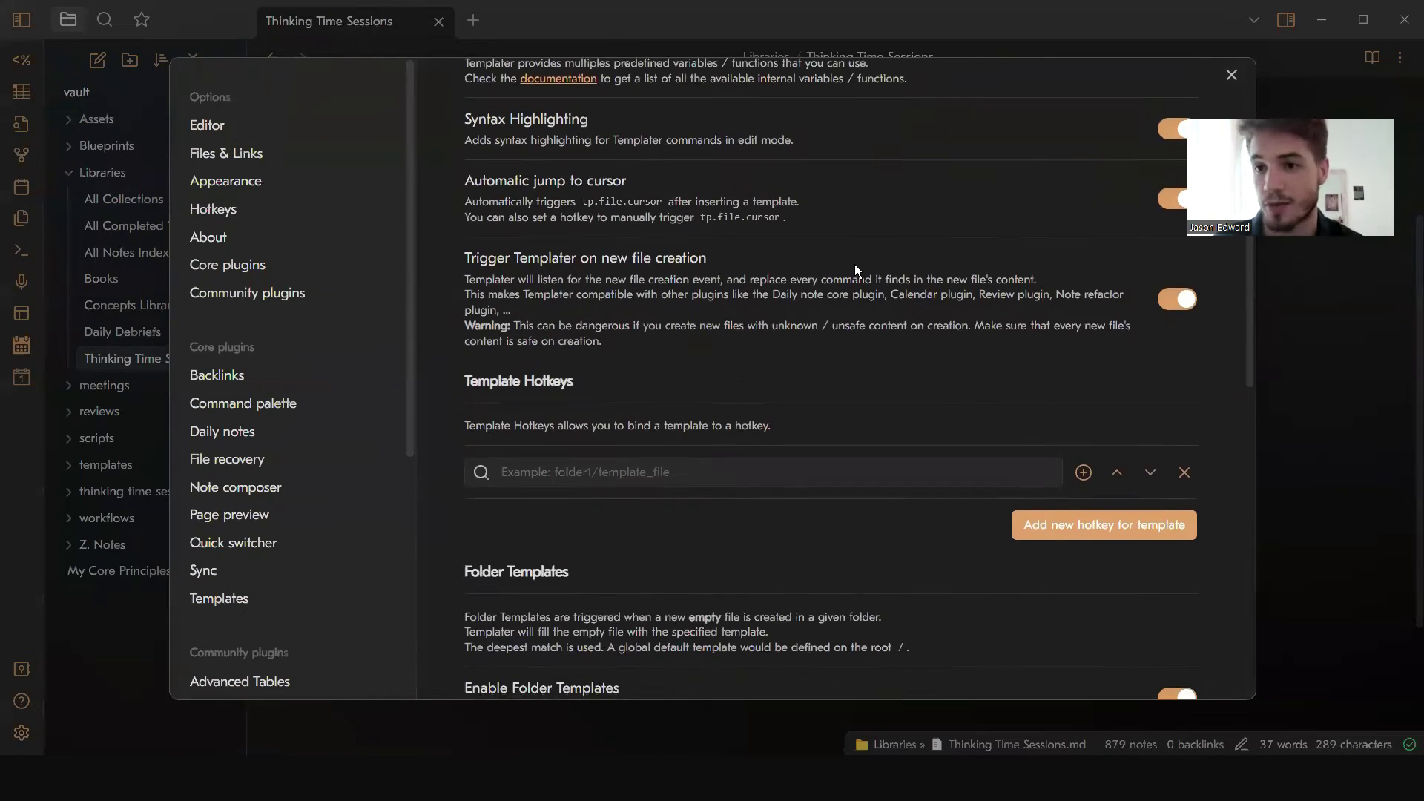
scroll(855, 264, "down", 4)
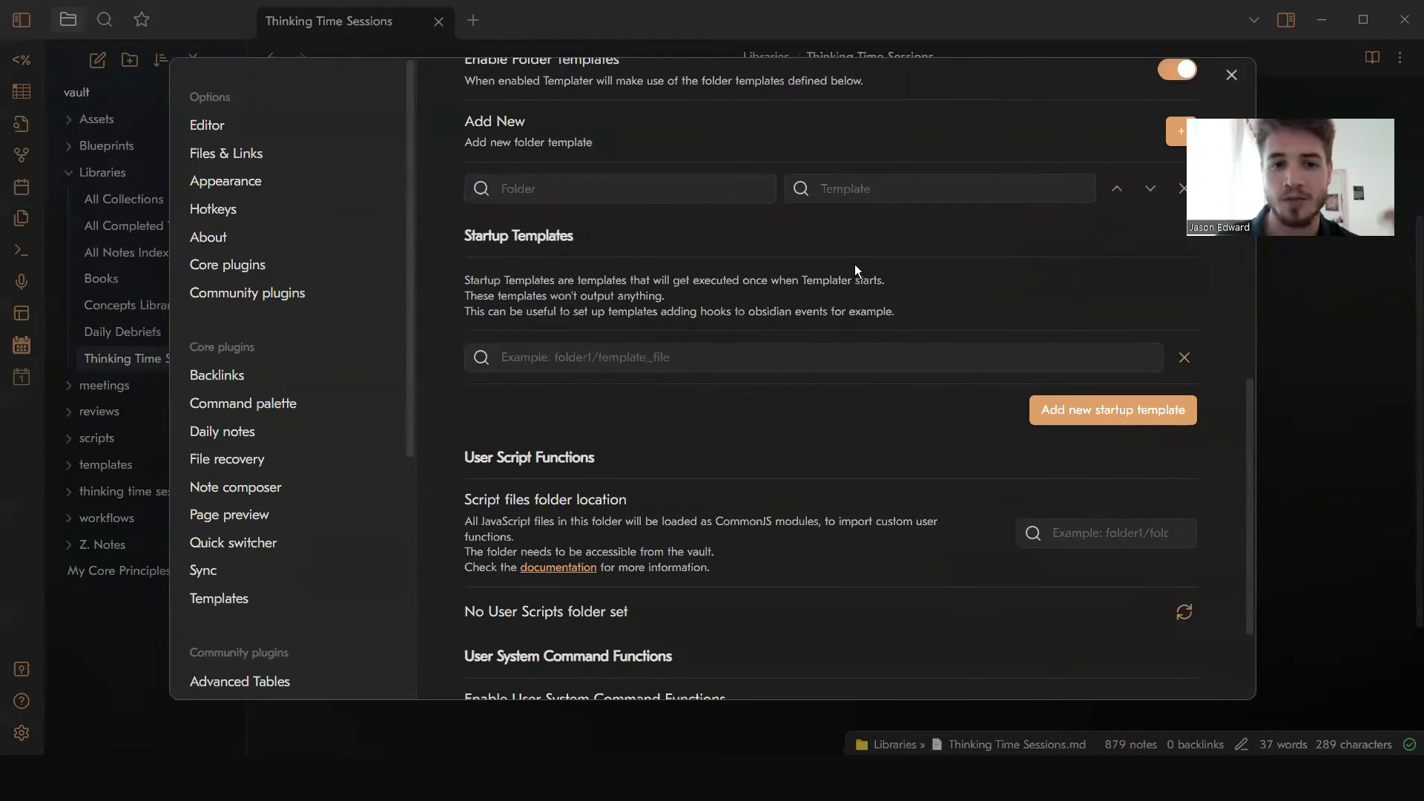
scroll(855, 264, "up", 10)
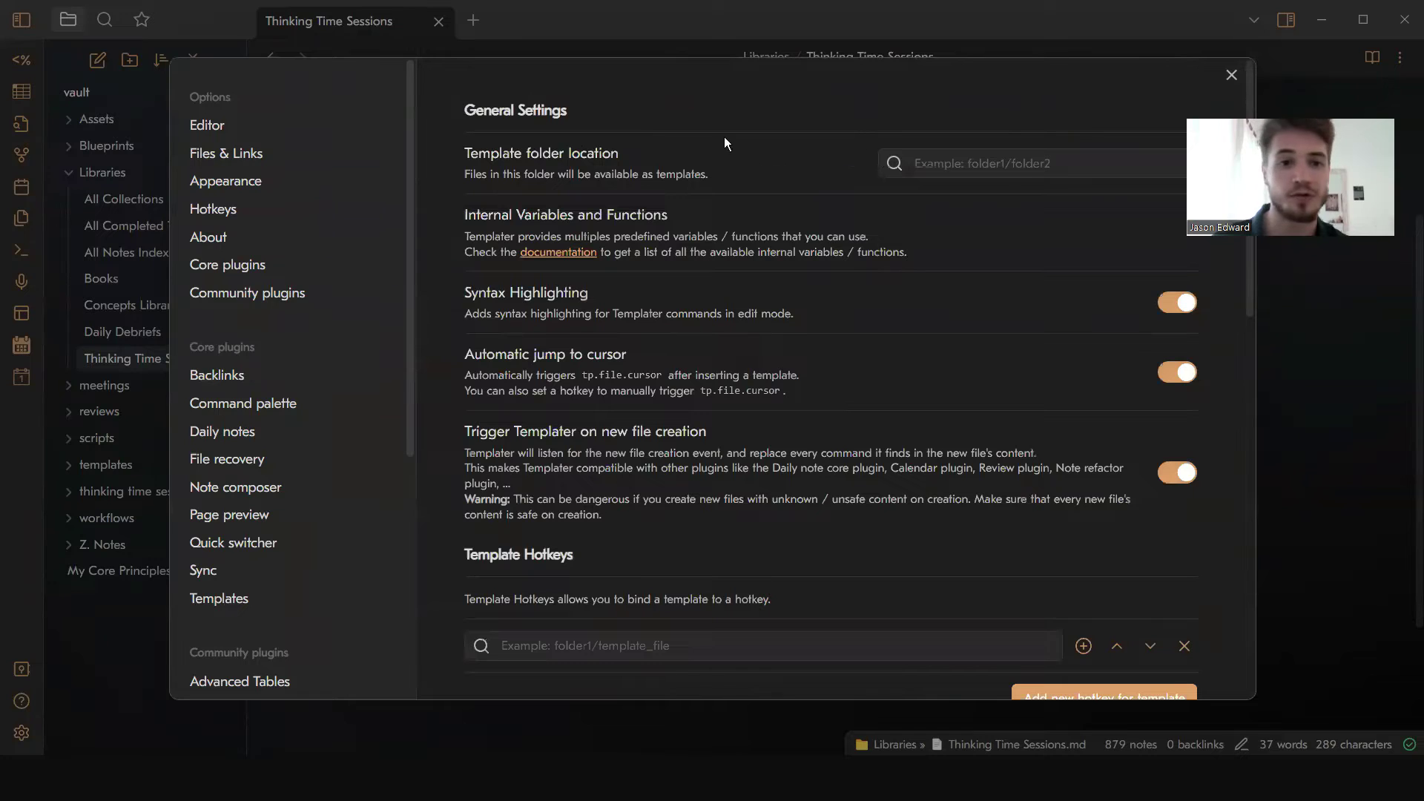
scroll(314, 489, "down", 5)
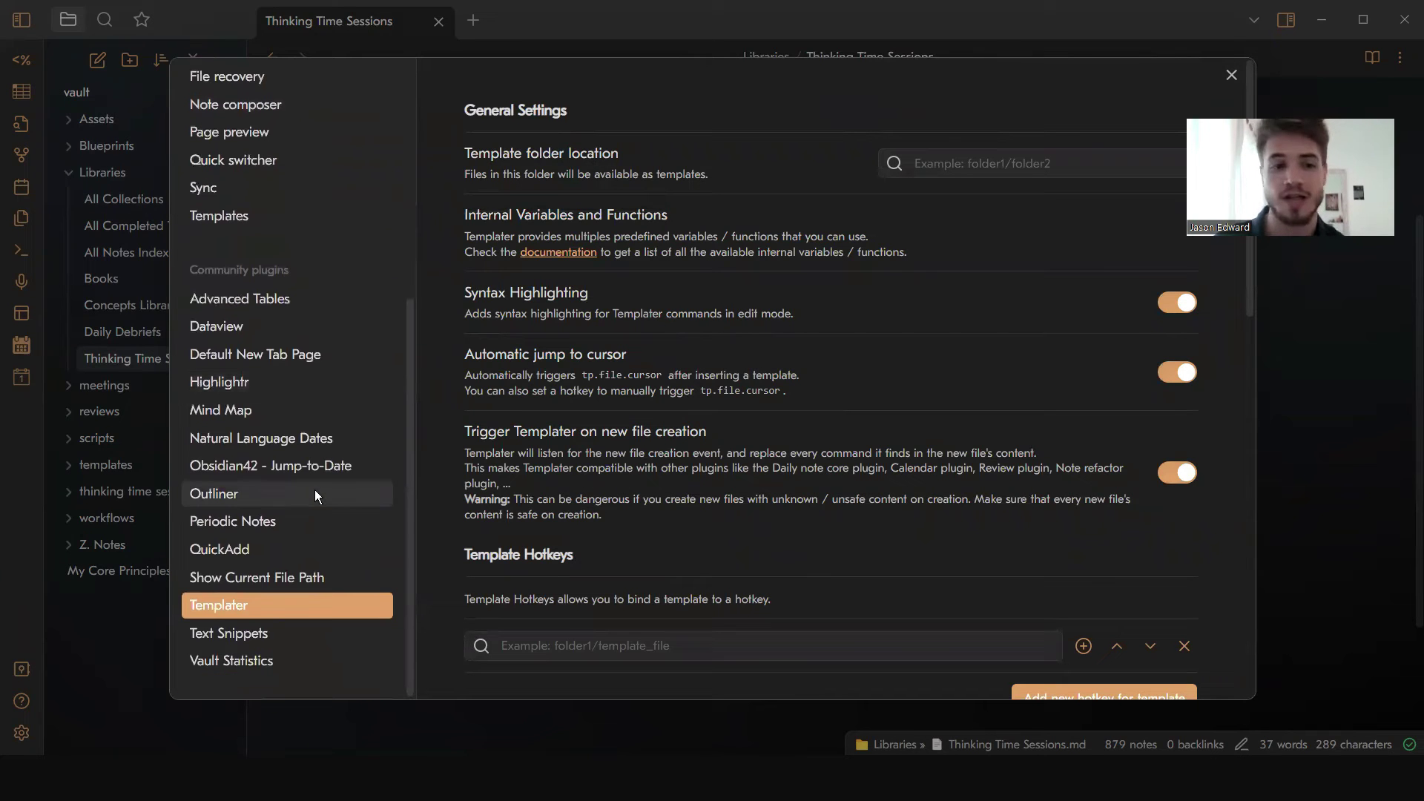
scroll(297, 482, "up", 2)
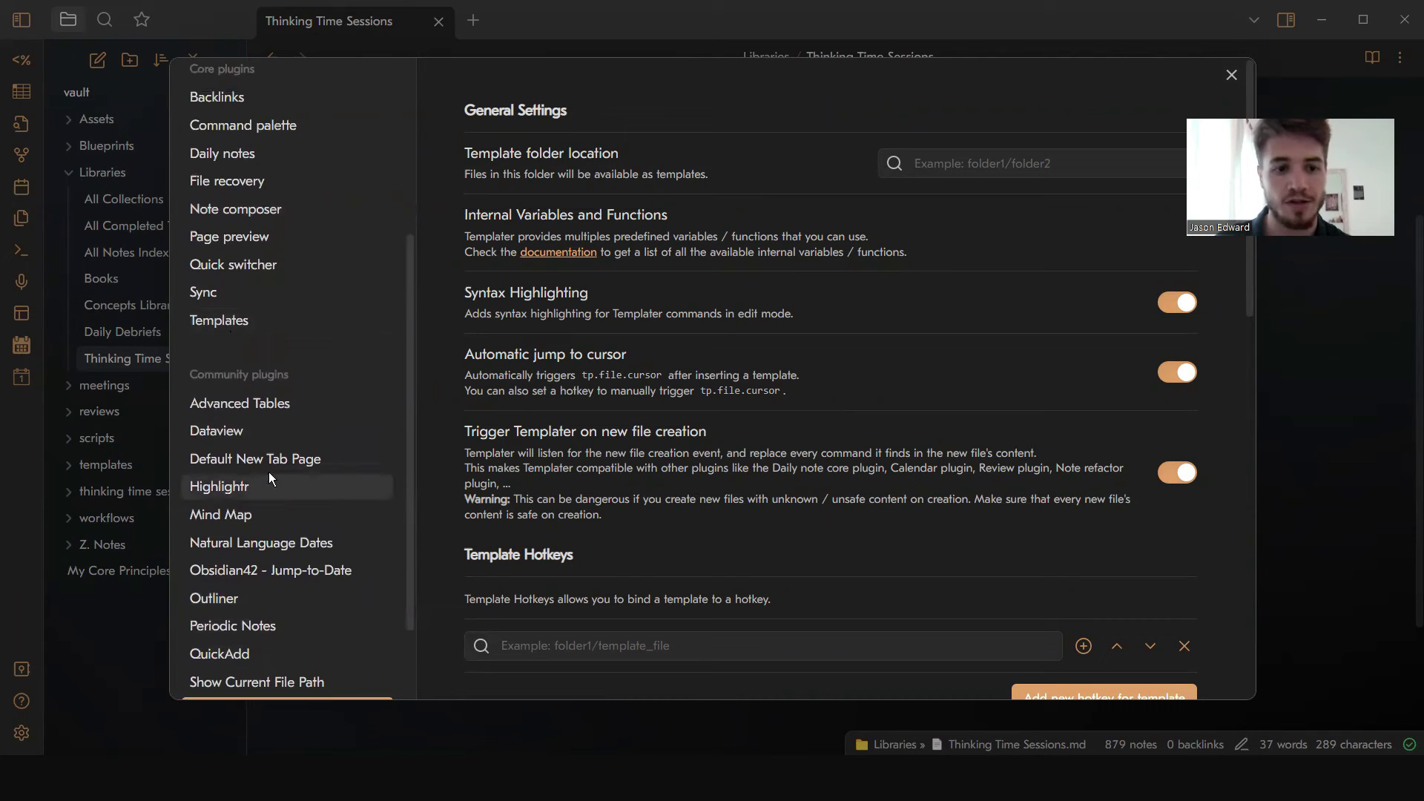
scroll(268, 472, "down", 2)
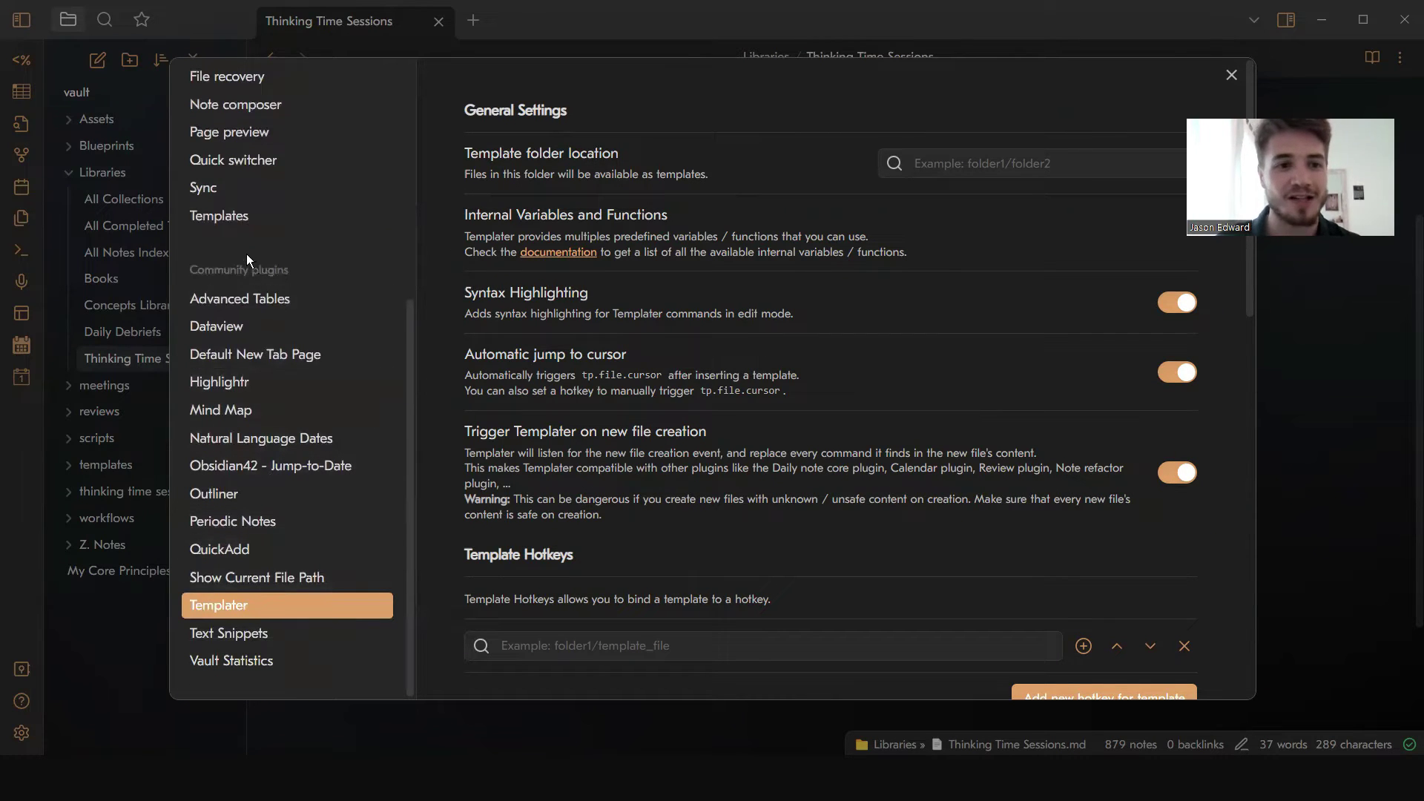
Step: Return to the community plugin catalogue, search it for dataview, and open the Dataview plugin's page
scroll(245, 260, "up", 6)
left_click(236, 221)
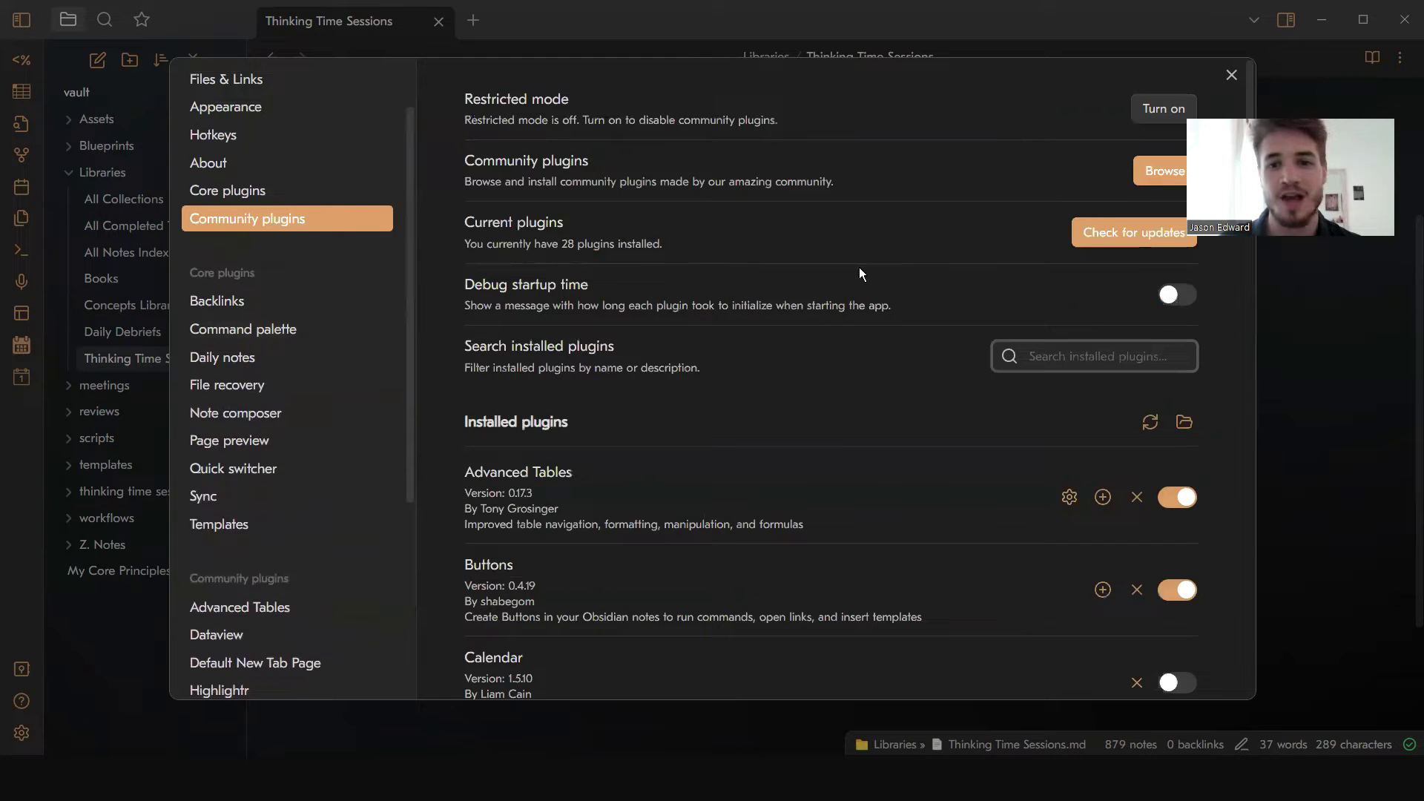
left_click(1164, 171)
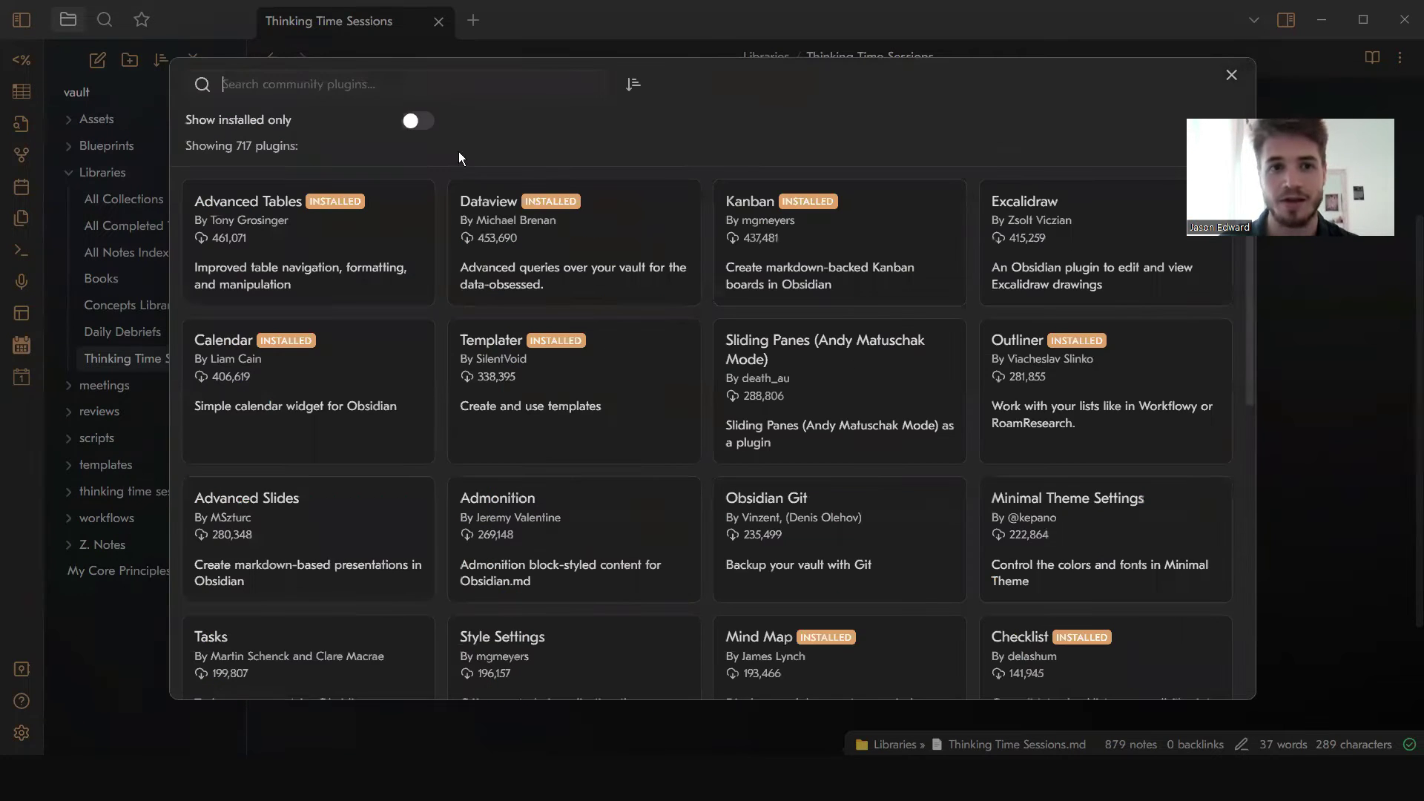
type("date")
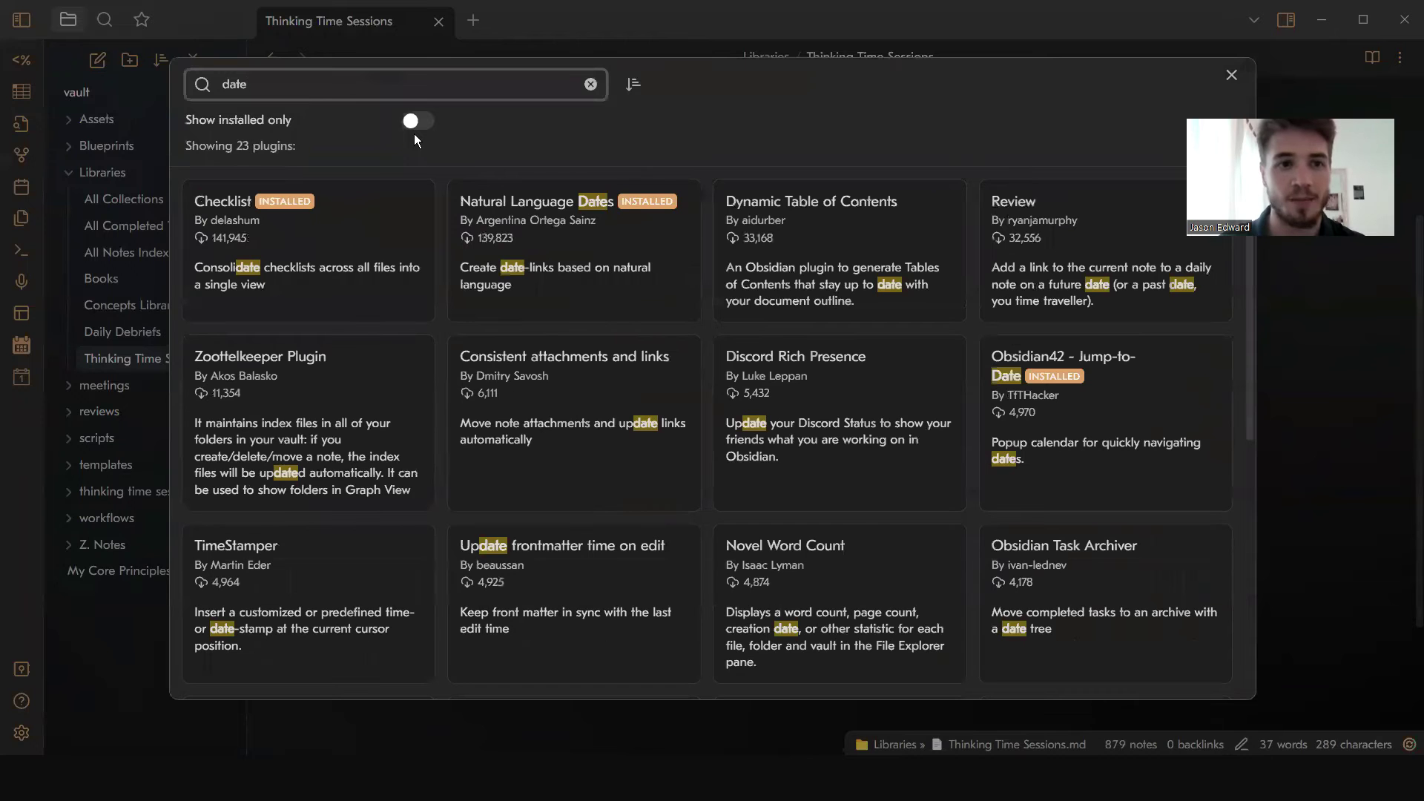
key("BackSpace")
type("aview")
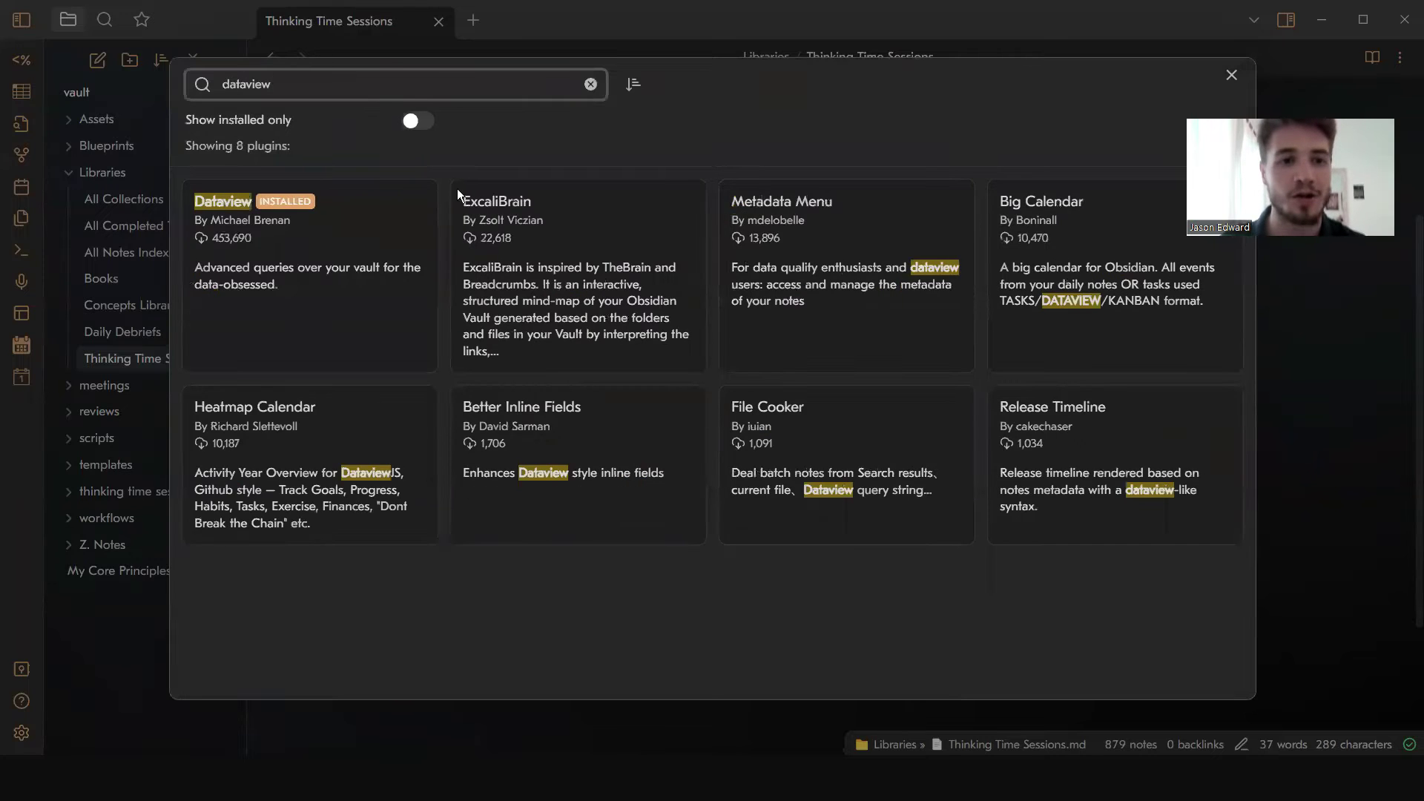
left_click(421, 252)
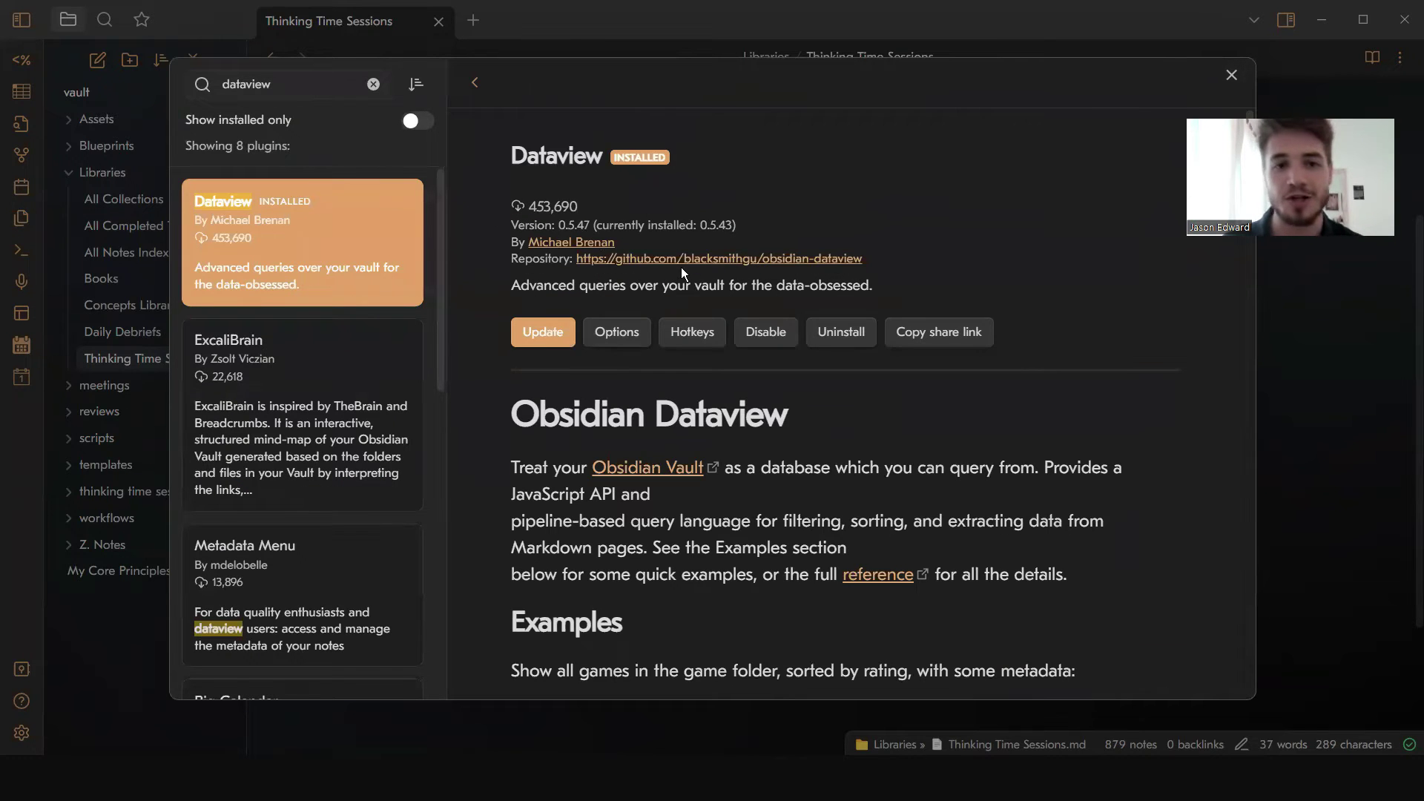
Step: Replace the plugin search with button and open the Buttons plugin's page
left_click(289, 94)
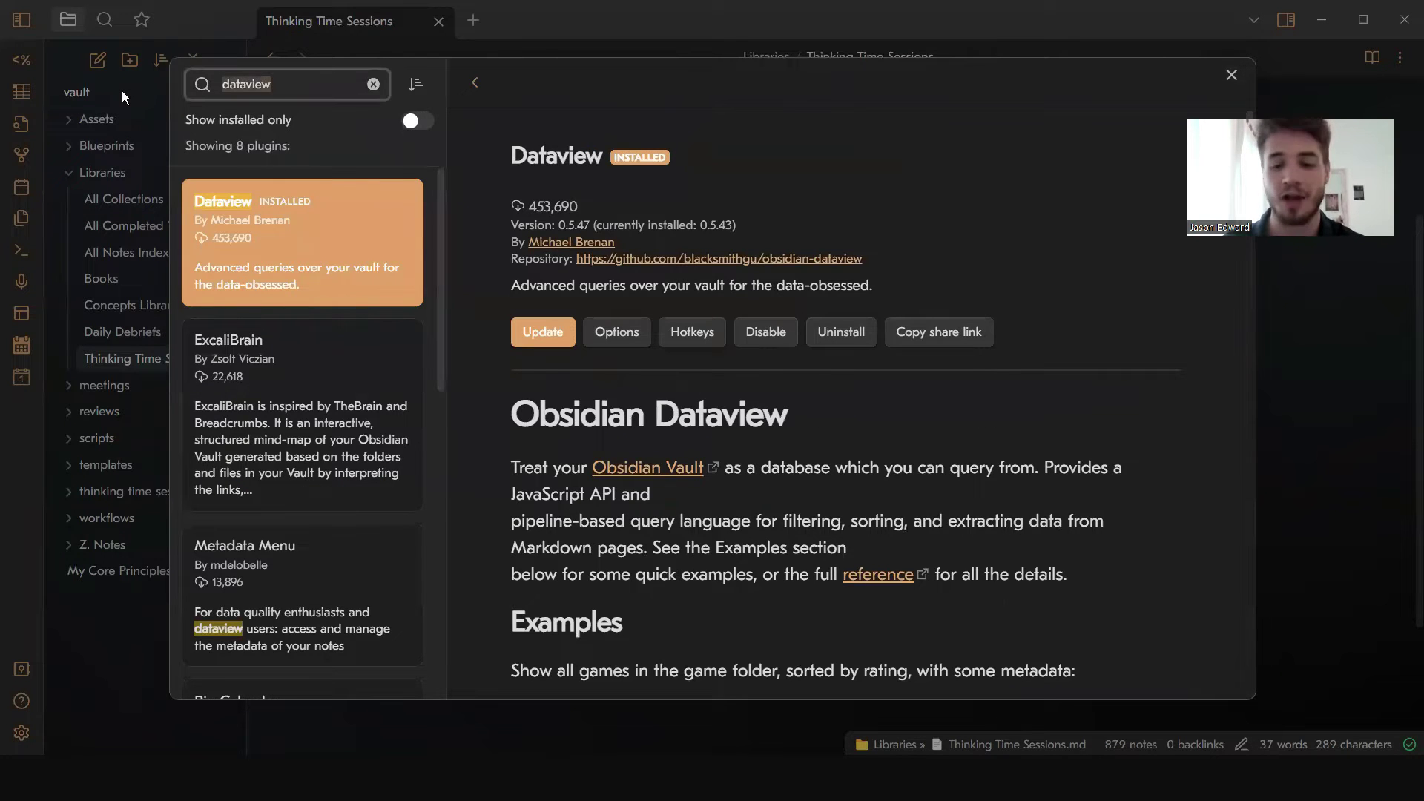
key("ctrl+a")
key("BackSpace")
type("button")
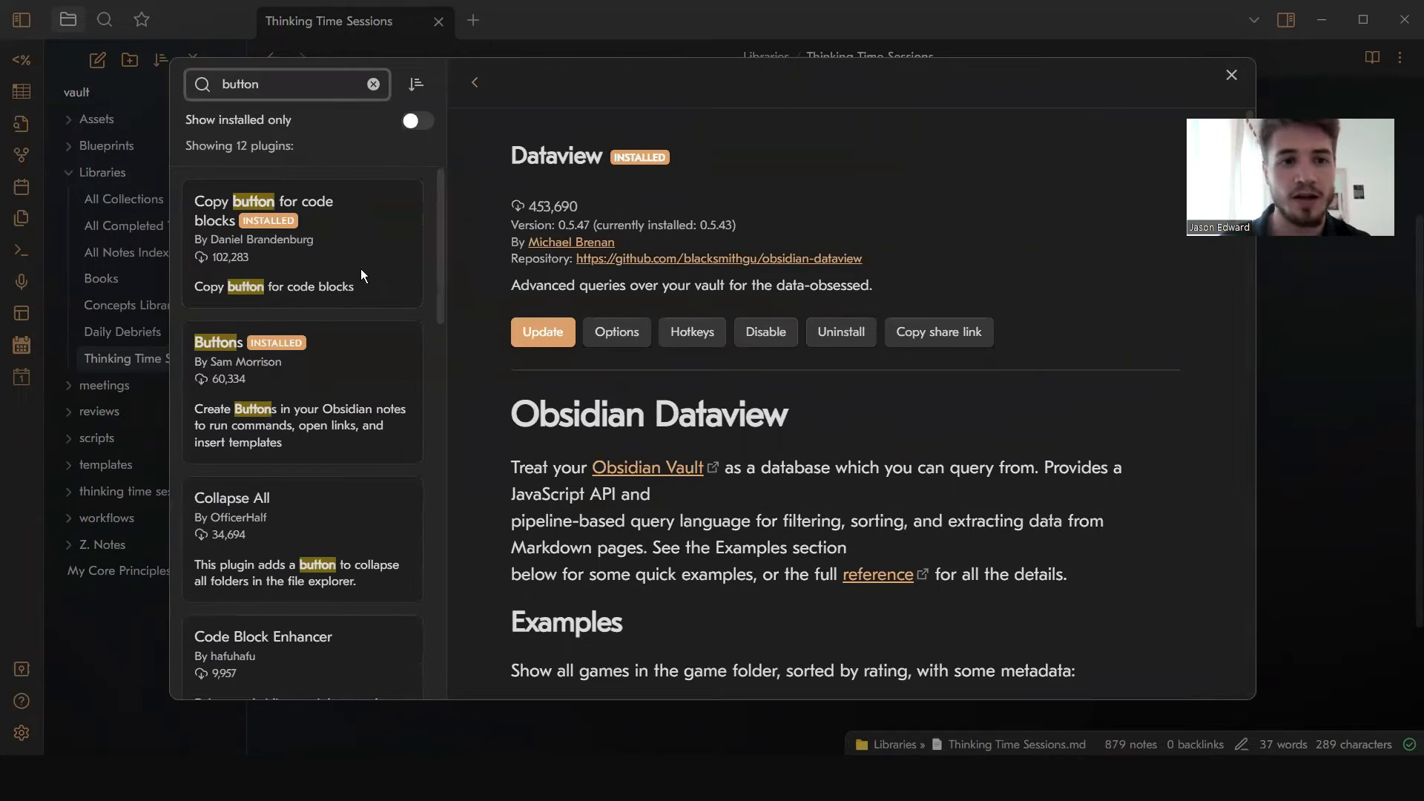
scroll(342, 282, "down", 1)
left_click(291, 288)
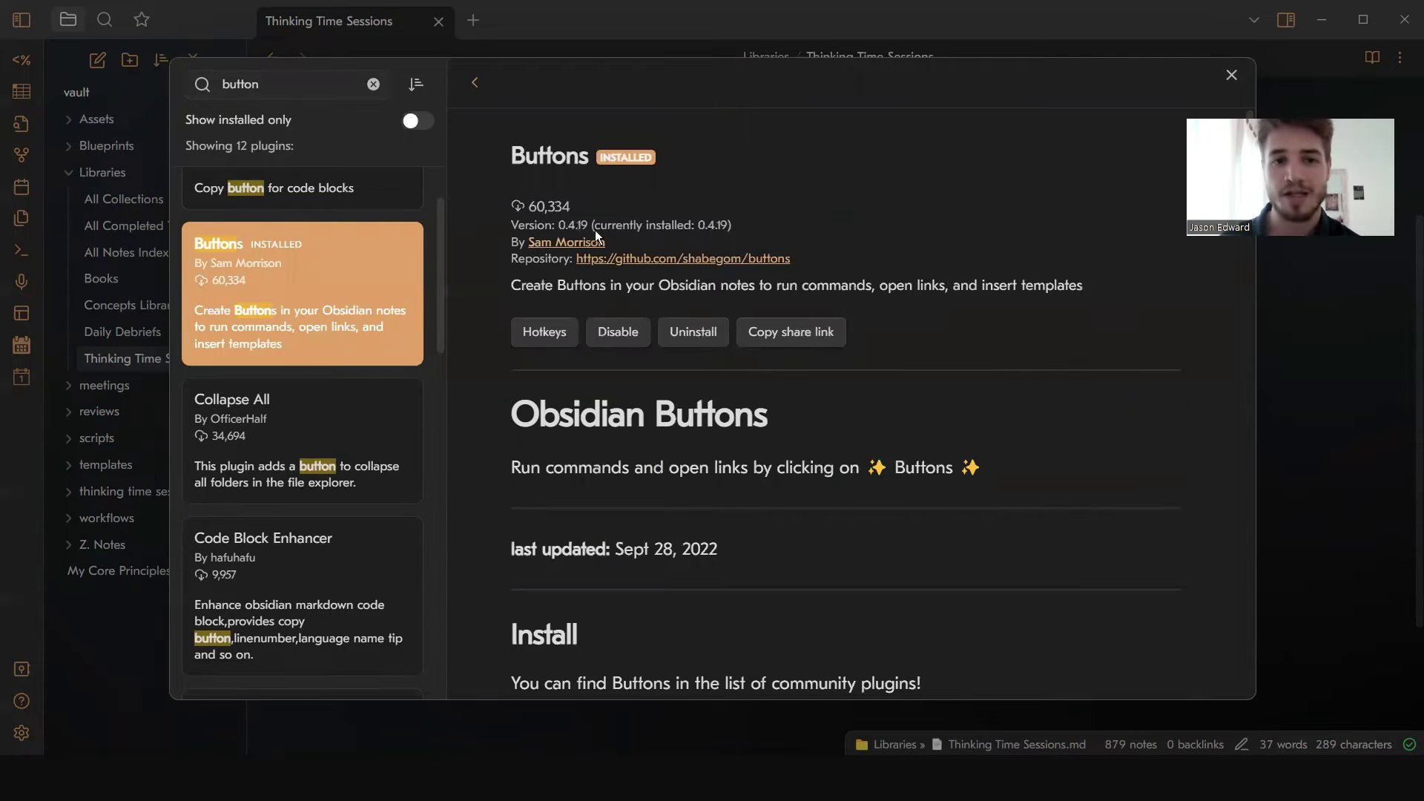
Step: Search the community plugin catalogue for quick instead of button, open the QuickAdd plugin's page, and look through its description
scroll(604, 323, "down", 1)
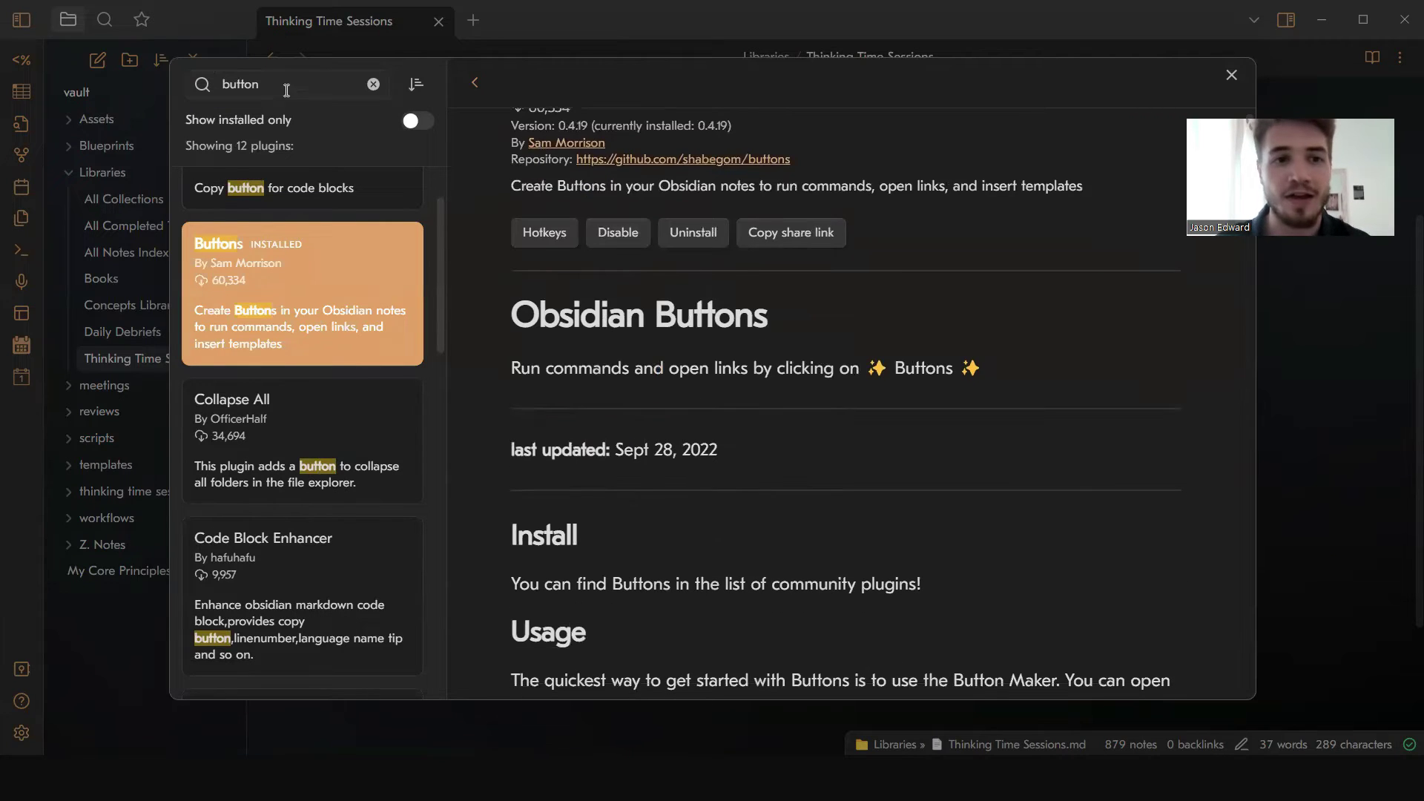
left_click(373, 84)
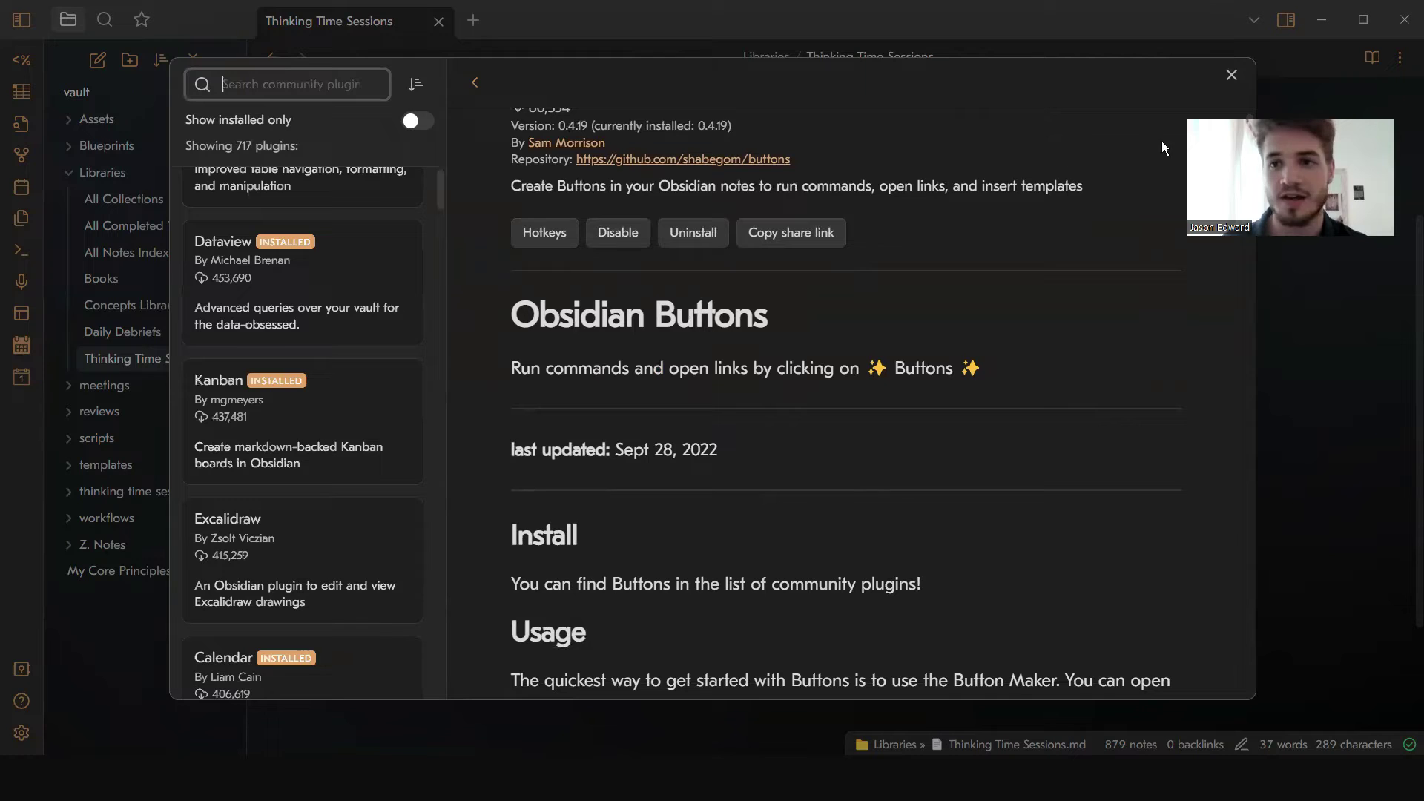
type("quick")
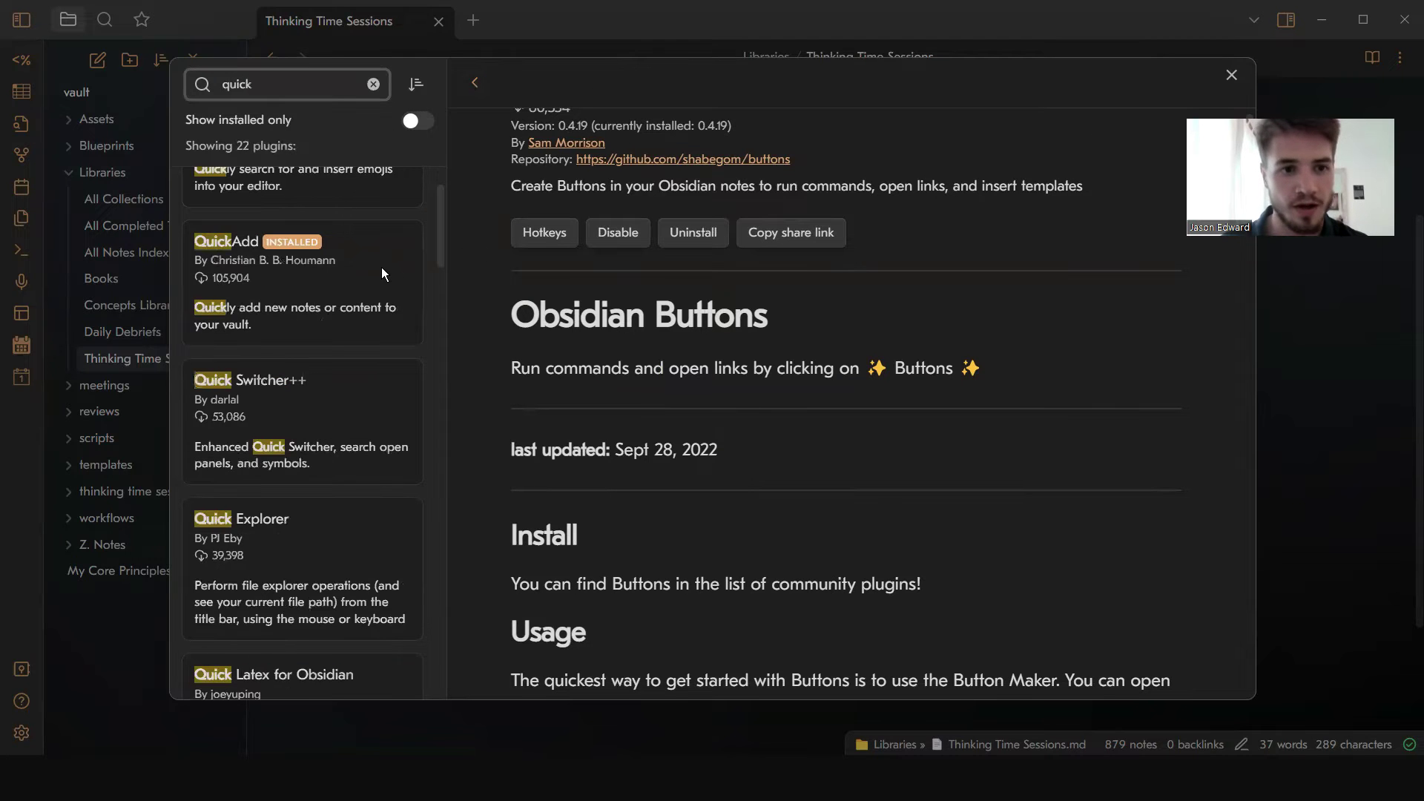
scroll(381, 275, "up", 1)
left_click(338, 335)
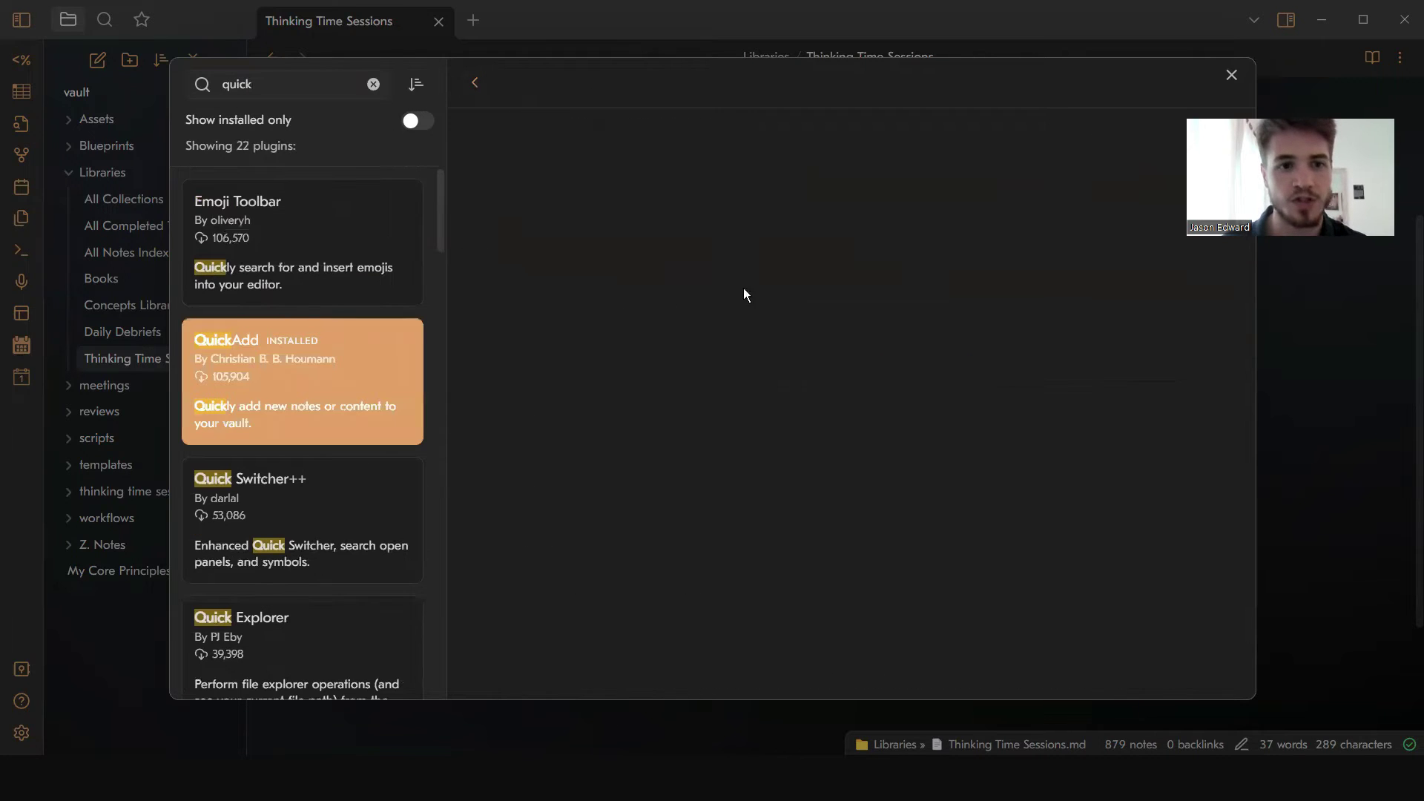
scroll(599, 221, "down", 4)
scroll(599, 221, "up", 5)
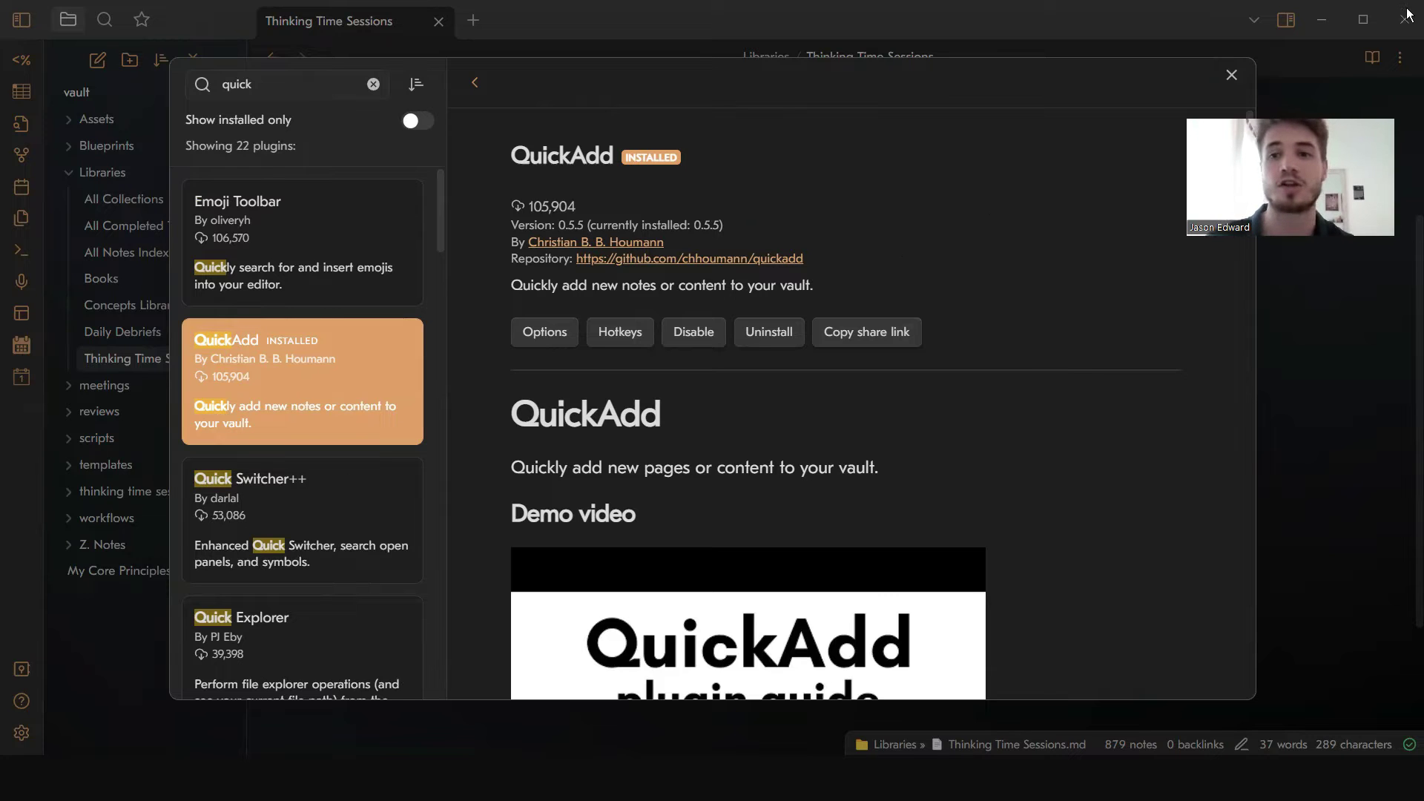
Step: Close the plugin catalogue and settings, and examine the Thinking Time Sessions note's button and debrief table
left_click(1231, 75)
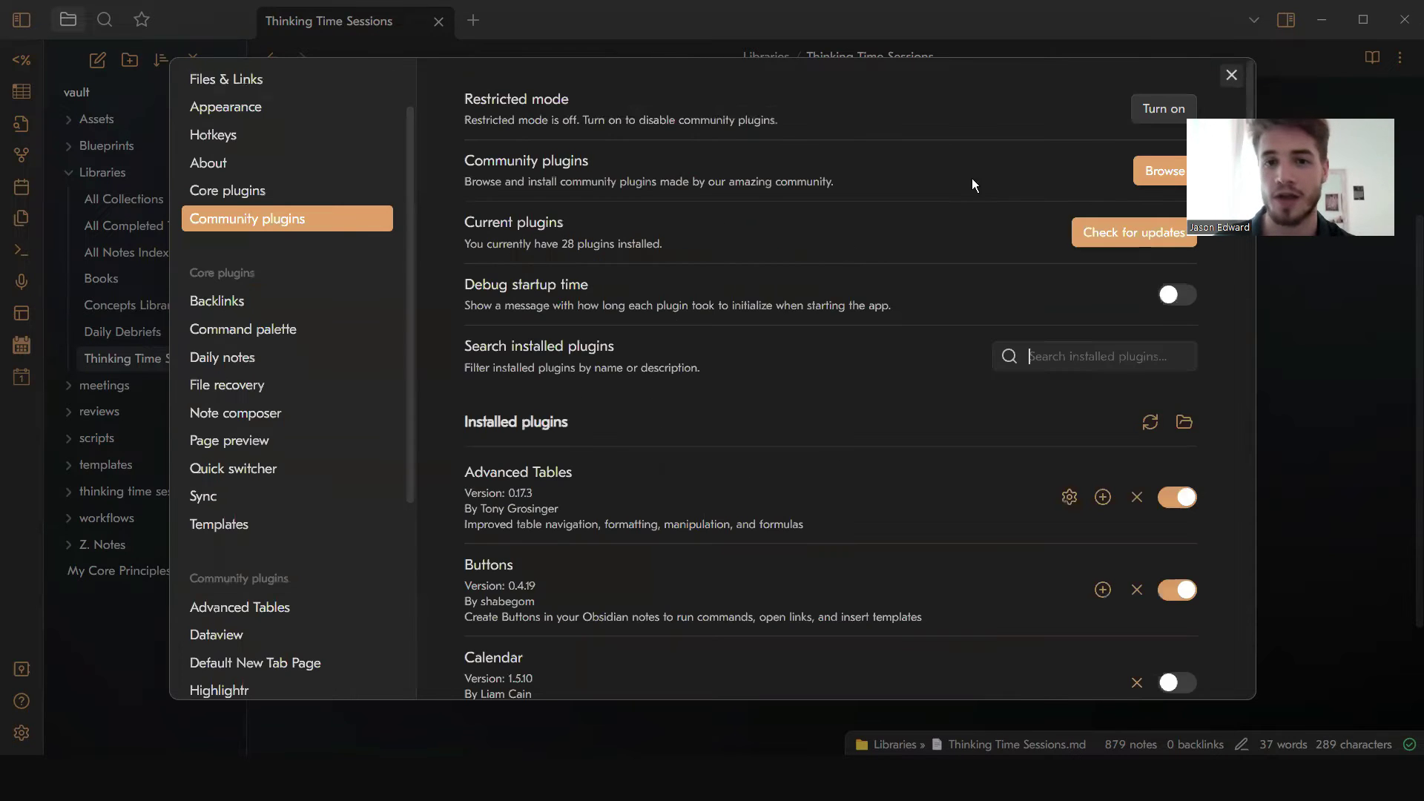
left_click(1232, 75)
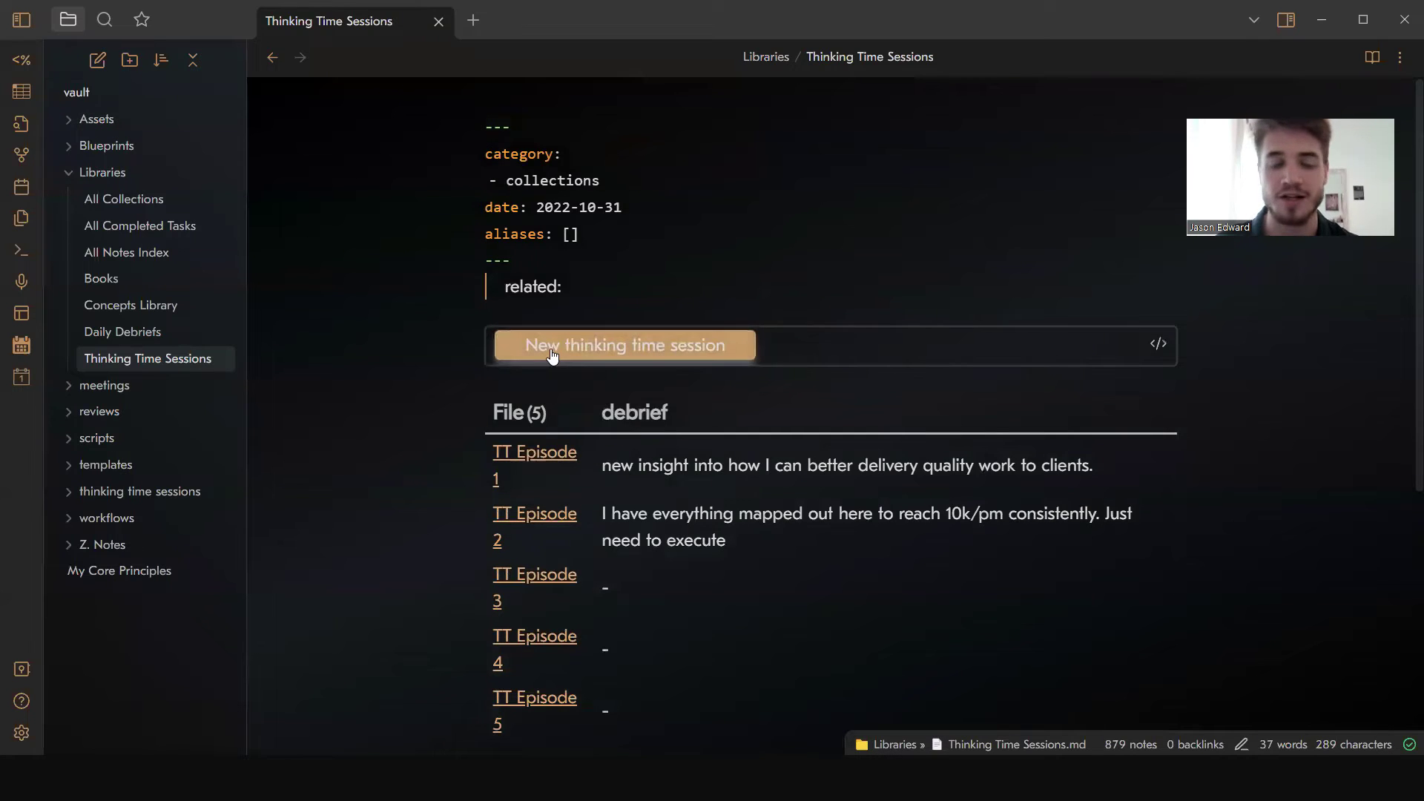
scroll(551, 357, "down", 2)
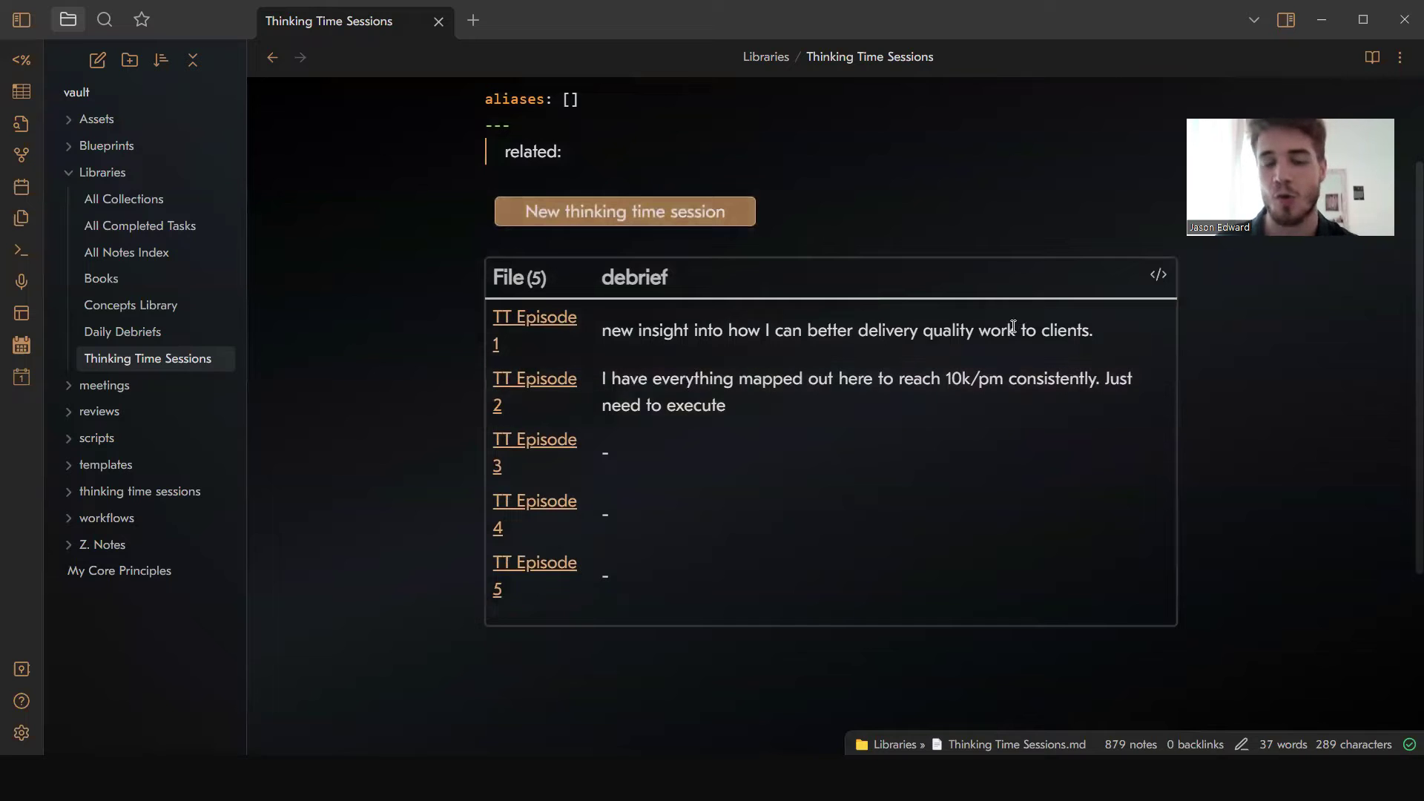
scroll(1013, 327, "up", 1)
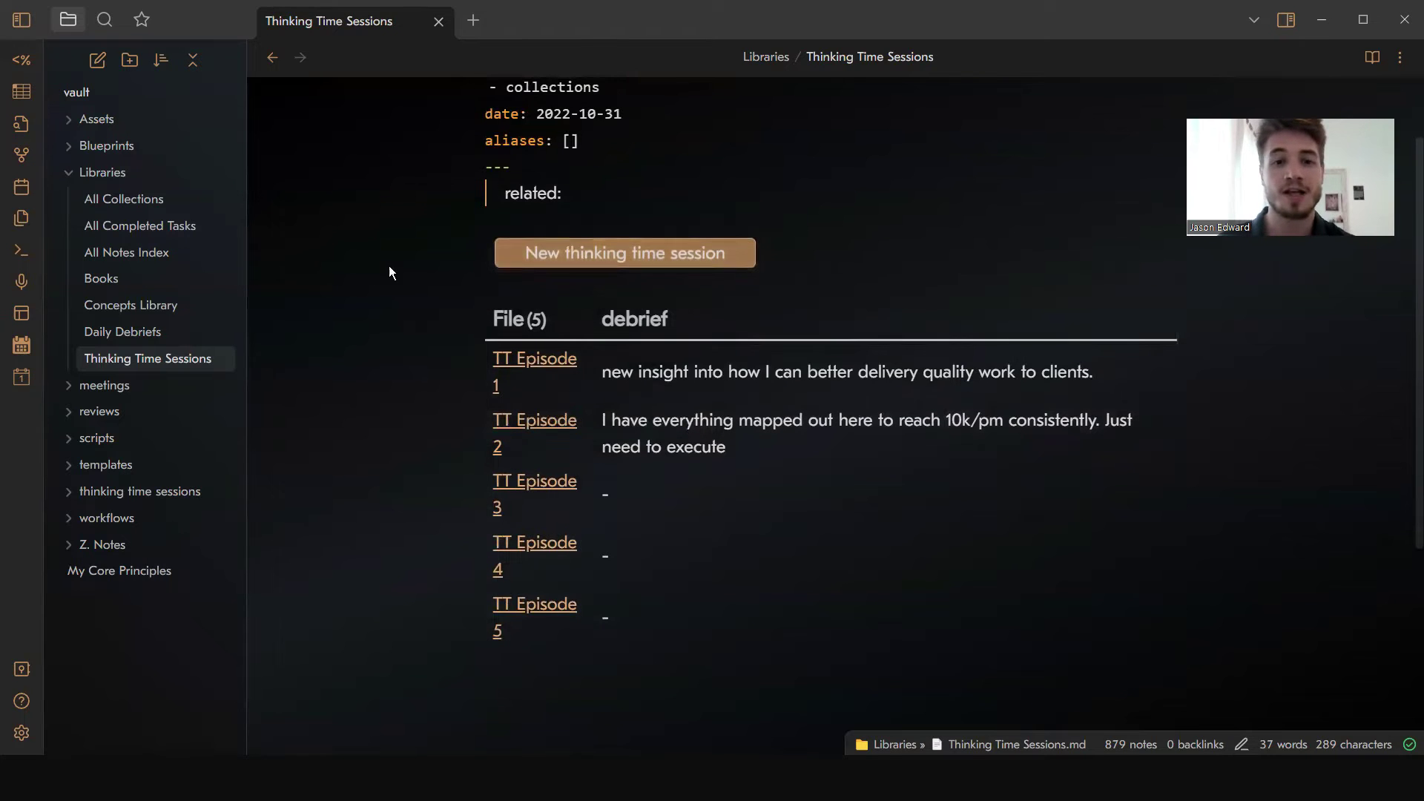
scroll(348, 395, "up", 1)
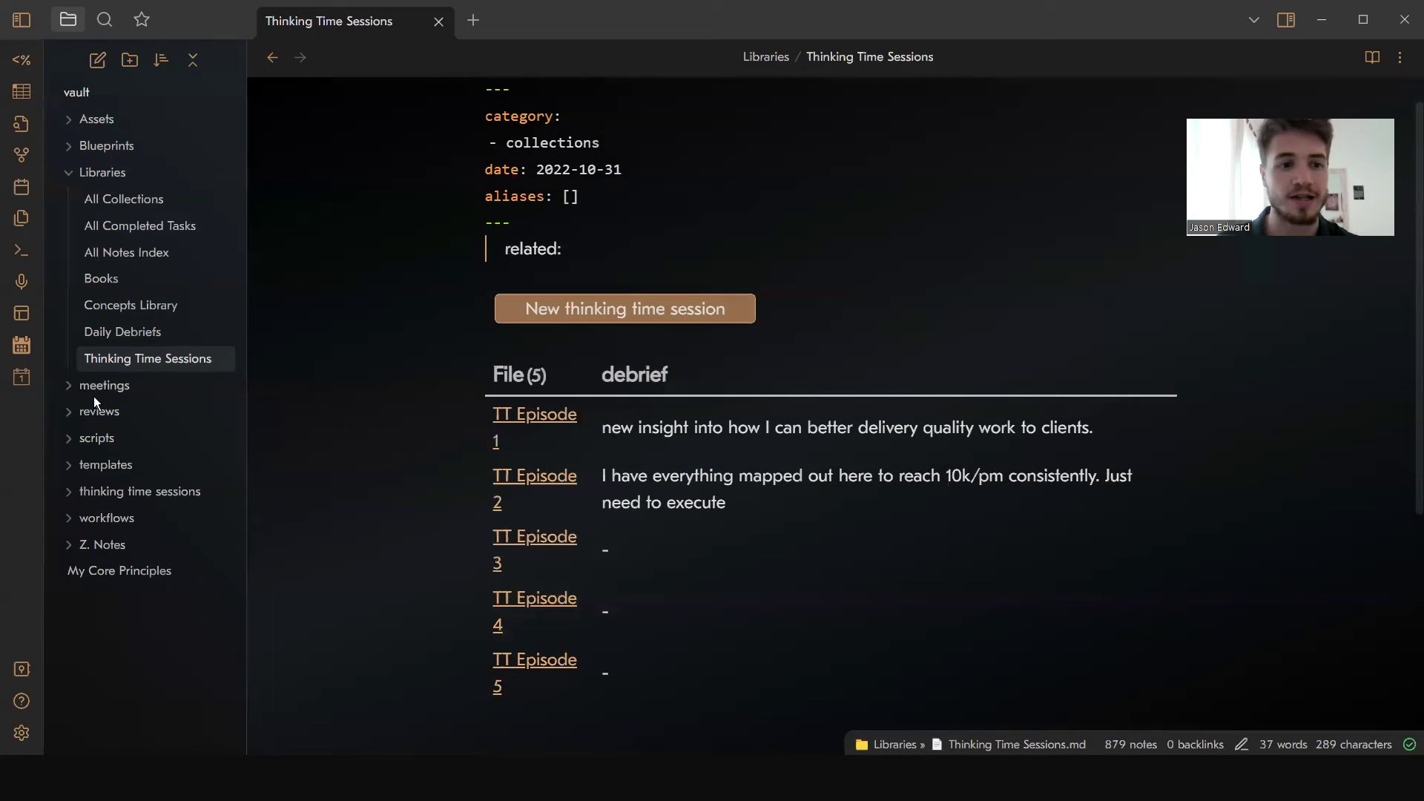
Step: Expand the templates folder and look through its templates and the vault's Blueprints and Libraries folders
left_click(65, 467)
scroll(173, 457, "down", 5)
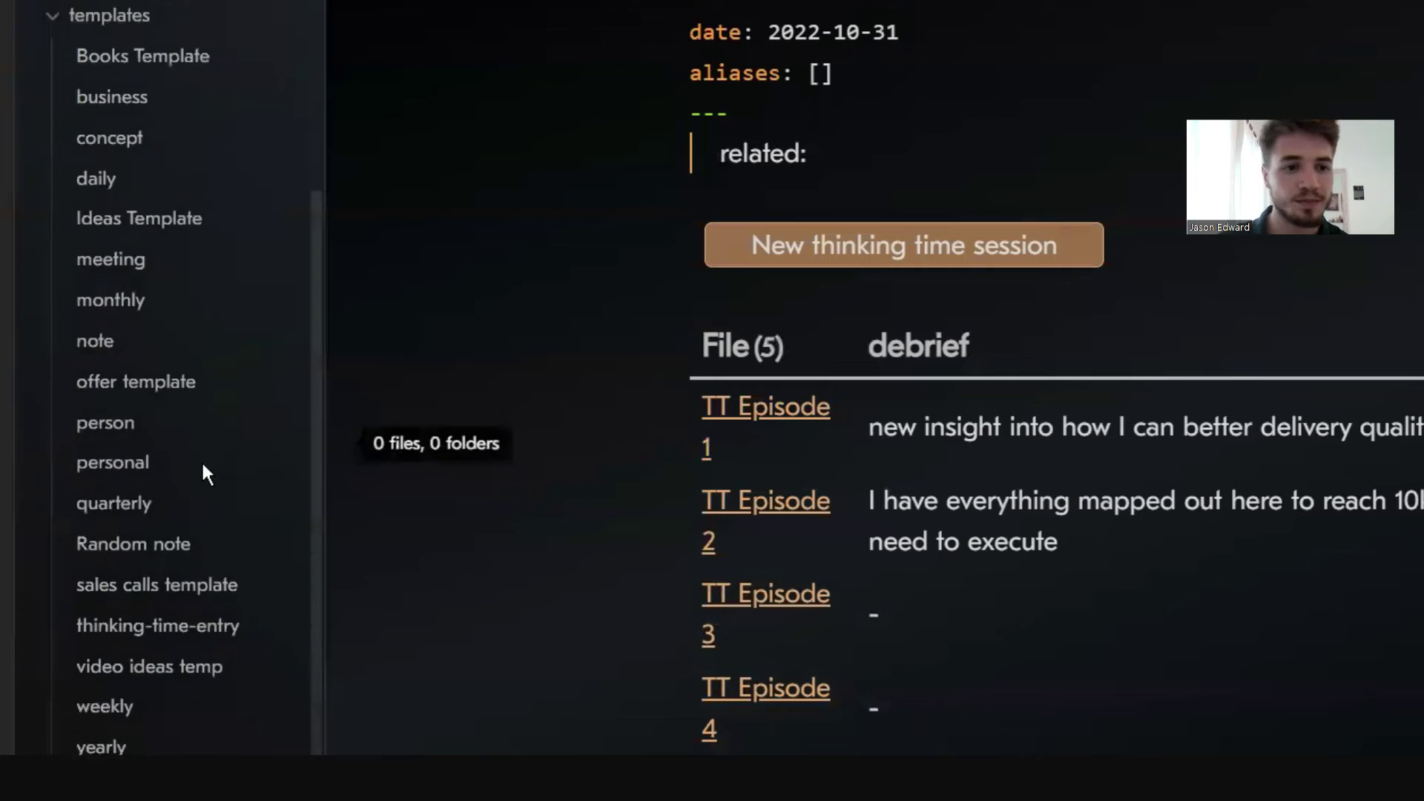
scroll(172, 457, "up", 1)
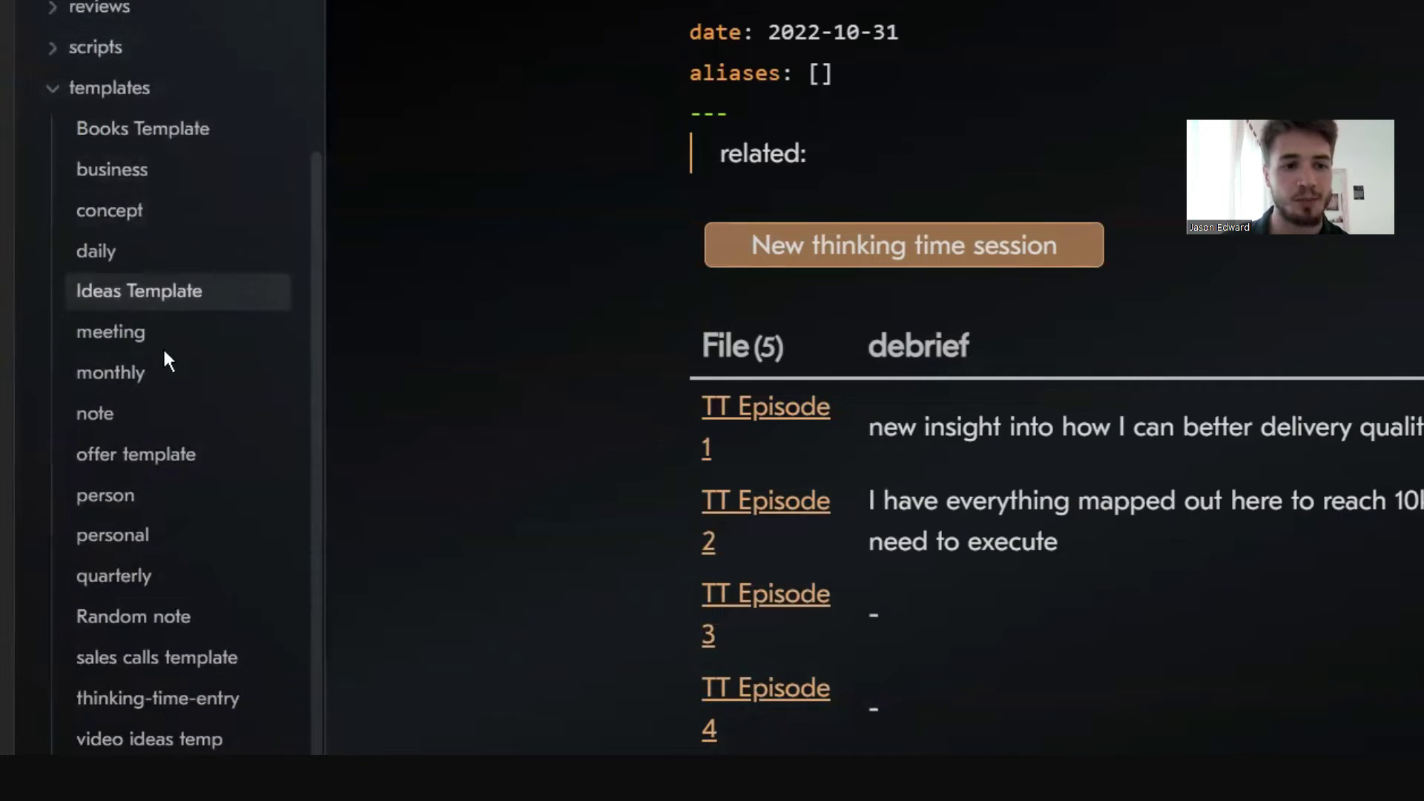
scroll(155, 360, "down", 5)
scroll(178, 74, "up", 6)
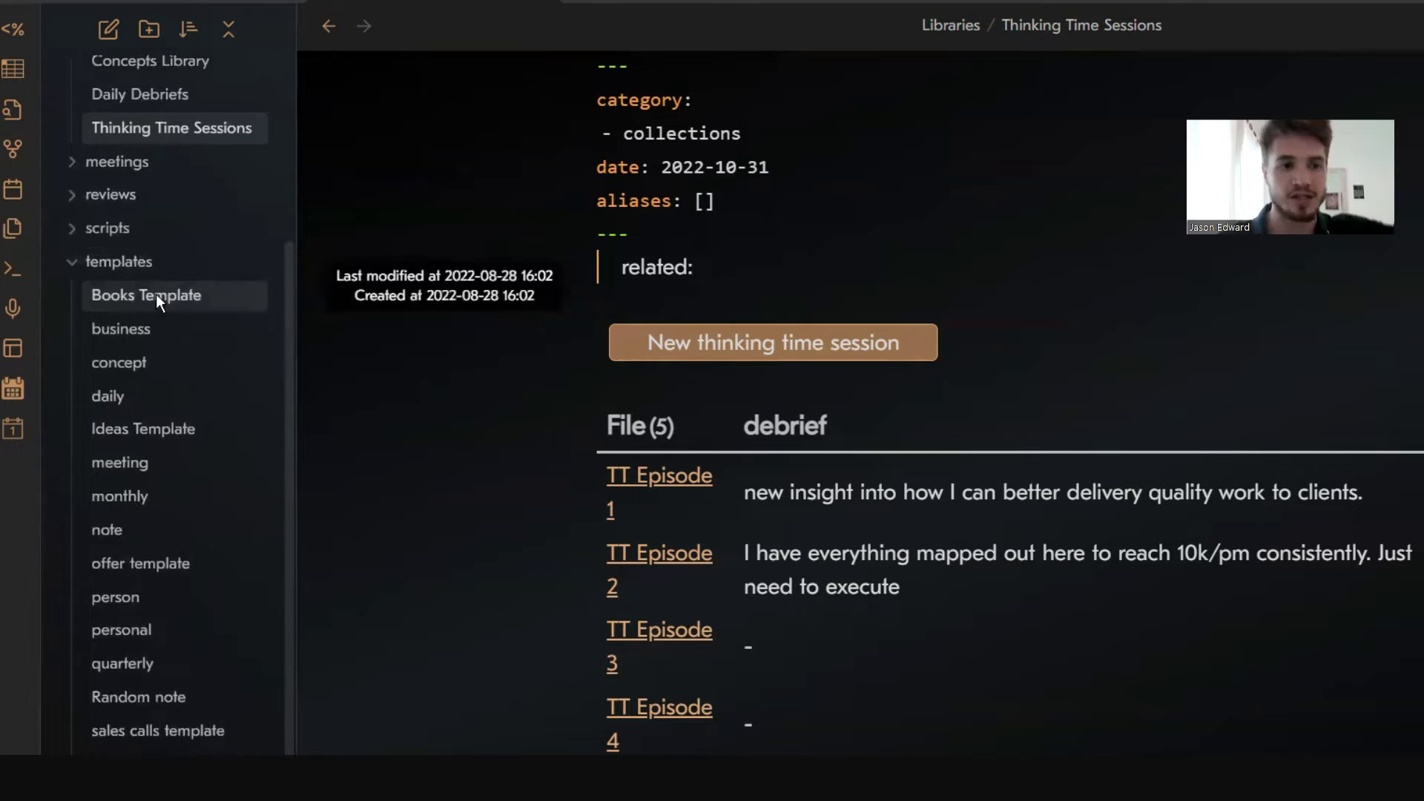
scroll(155, 293, "up", 10)
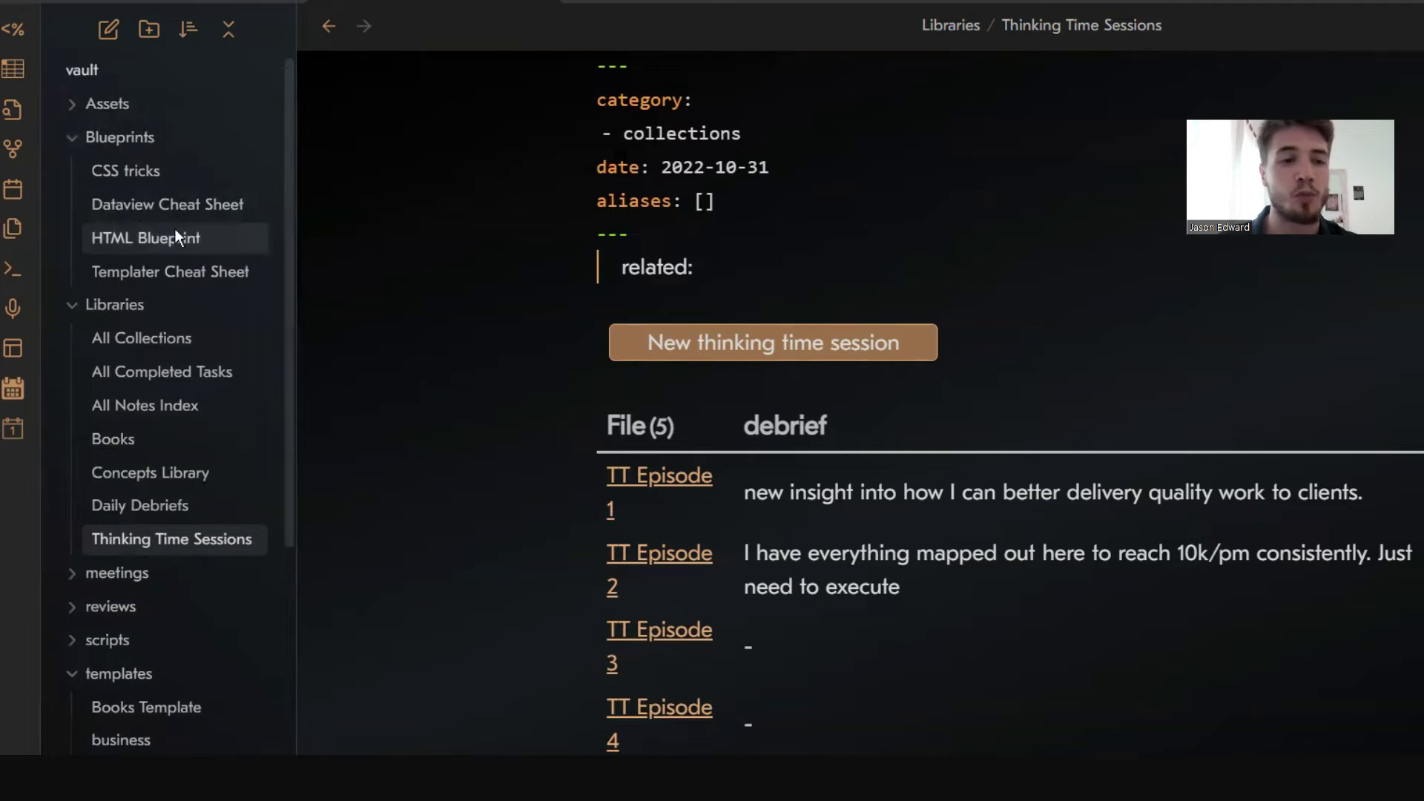
scroll(132, 275, "down", 1)
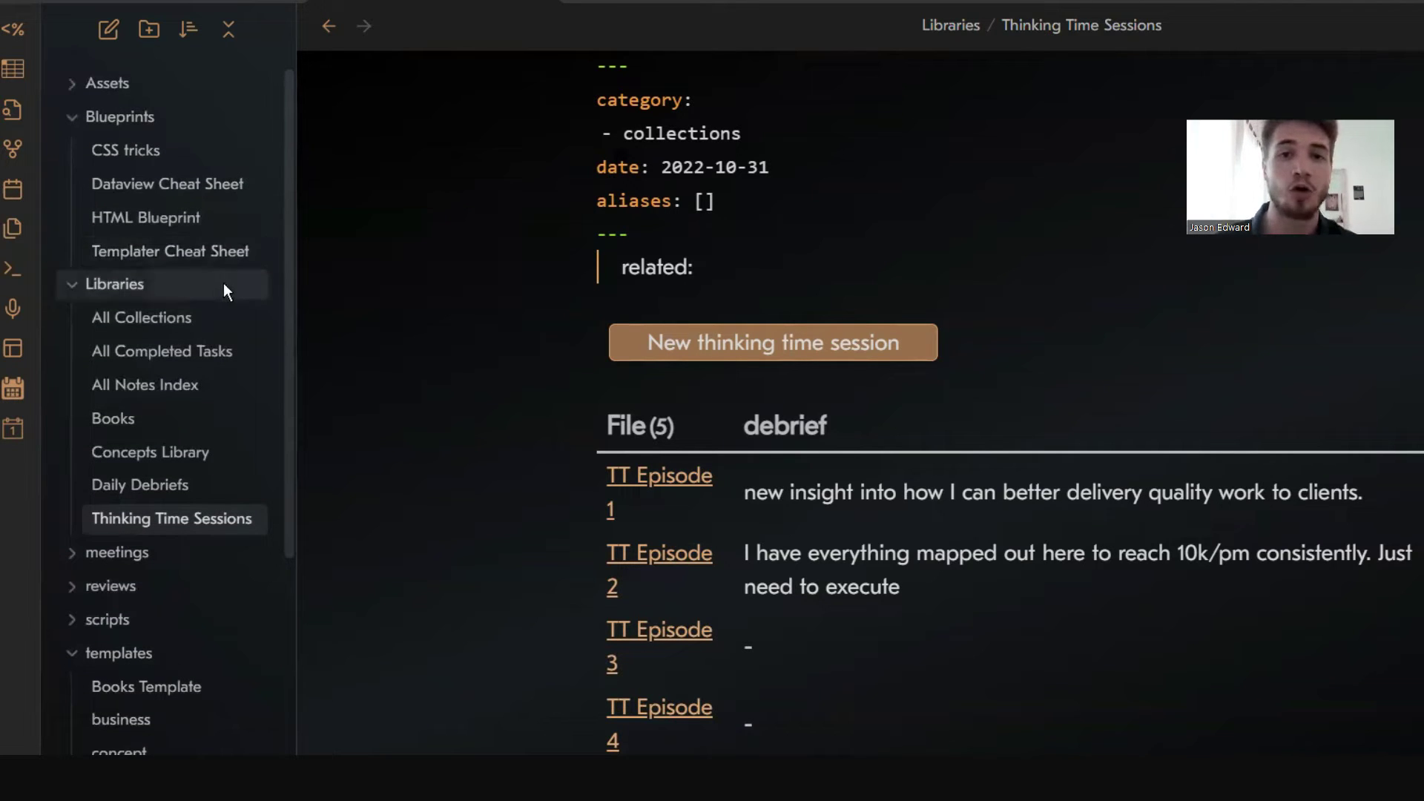
scroll(226, 284, "down", 2)
scroll(228, 287, "down", 3)
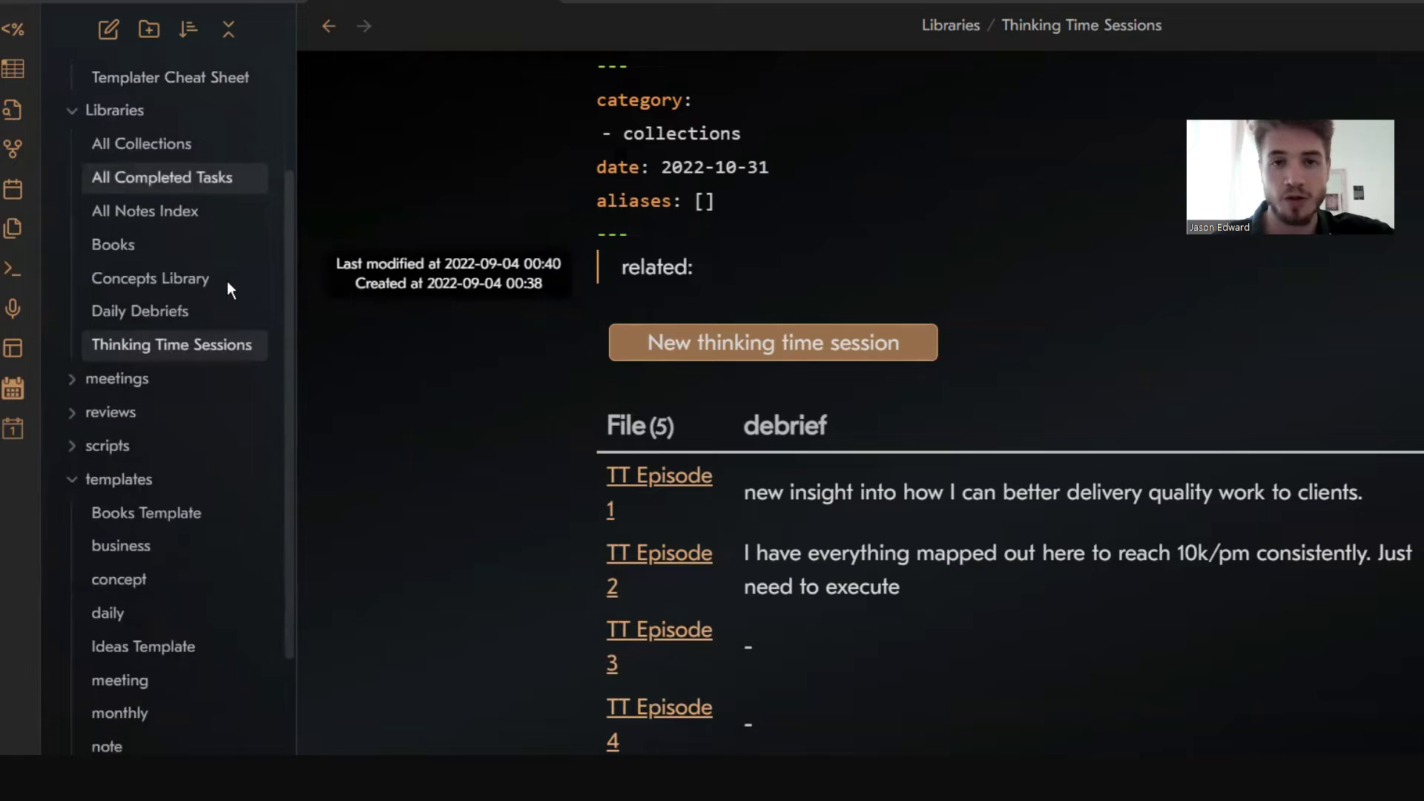
scroll(227, 285, "down", 4)
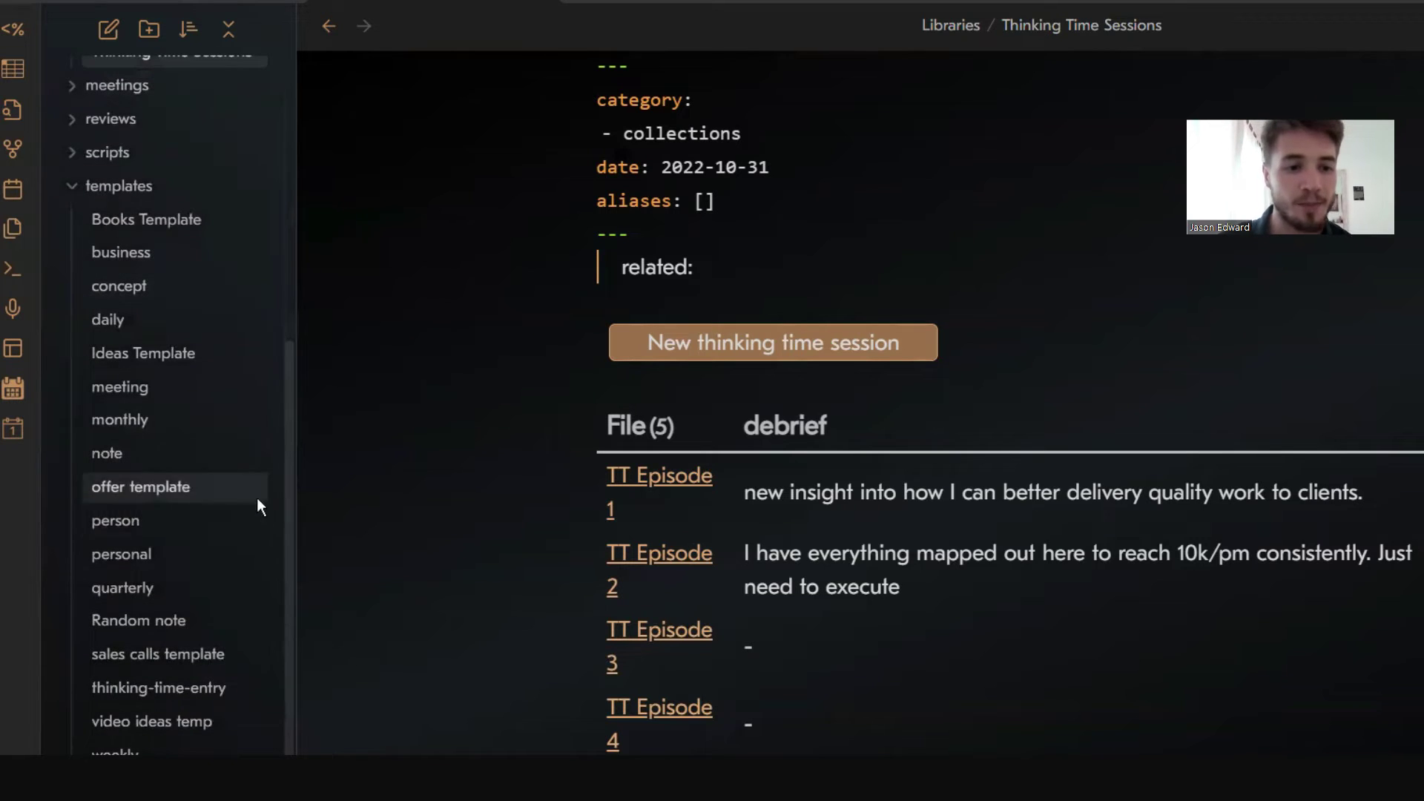
scroll(257, 519, "down", 2)
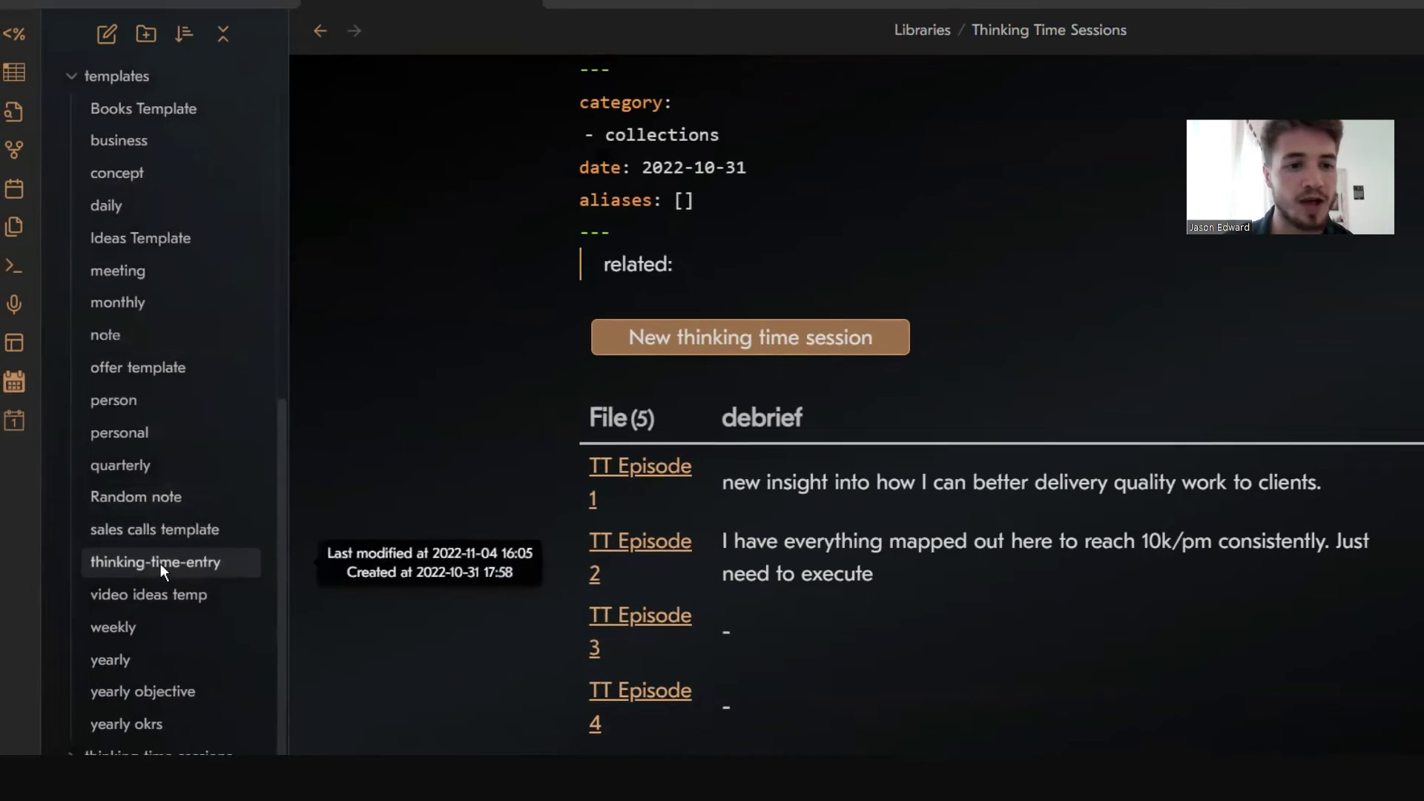
Step: Open the thinking-time-entry template and examine its category, date and debrief properties and its three question headings
left_click(162, 580)
left_click_drag(610, 232, 683, 553)
left_click(566, 596)
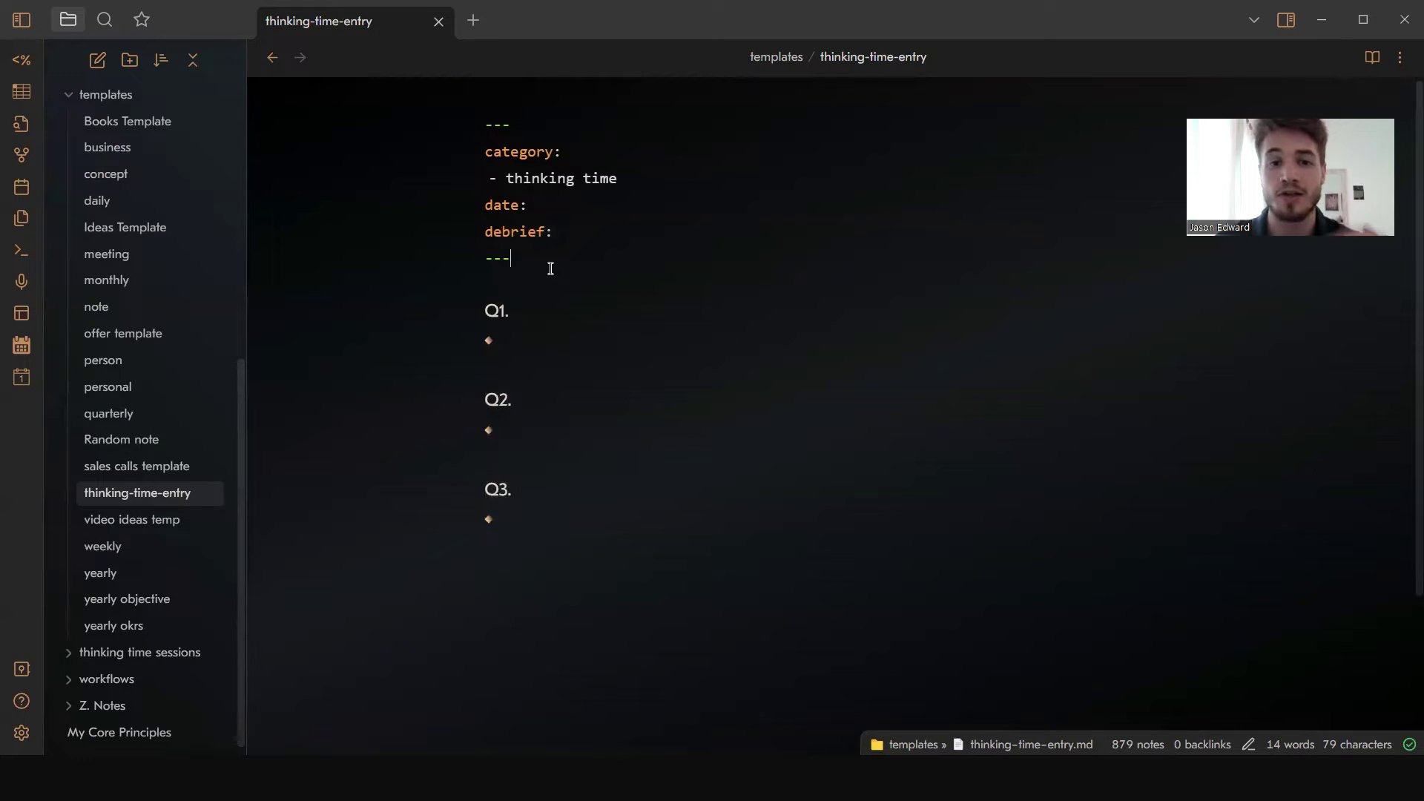
scroll(557, 363, "down", 2)
scroll(557, 366, "up", 2)
scroll(556, 365, "down", 4)
Step: Set Templater's template folder location to templates in its plugin settings, and close the settings
left_click(22, 733)
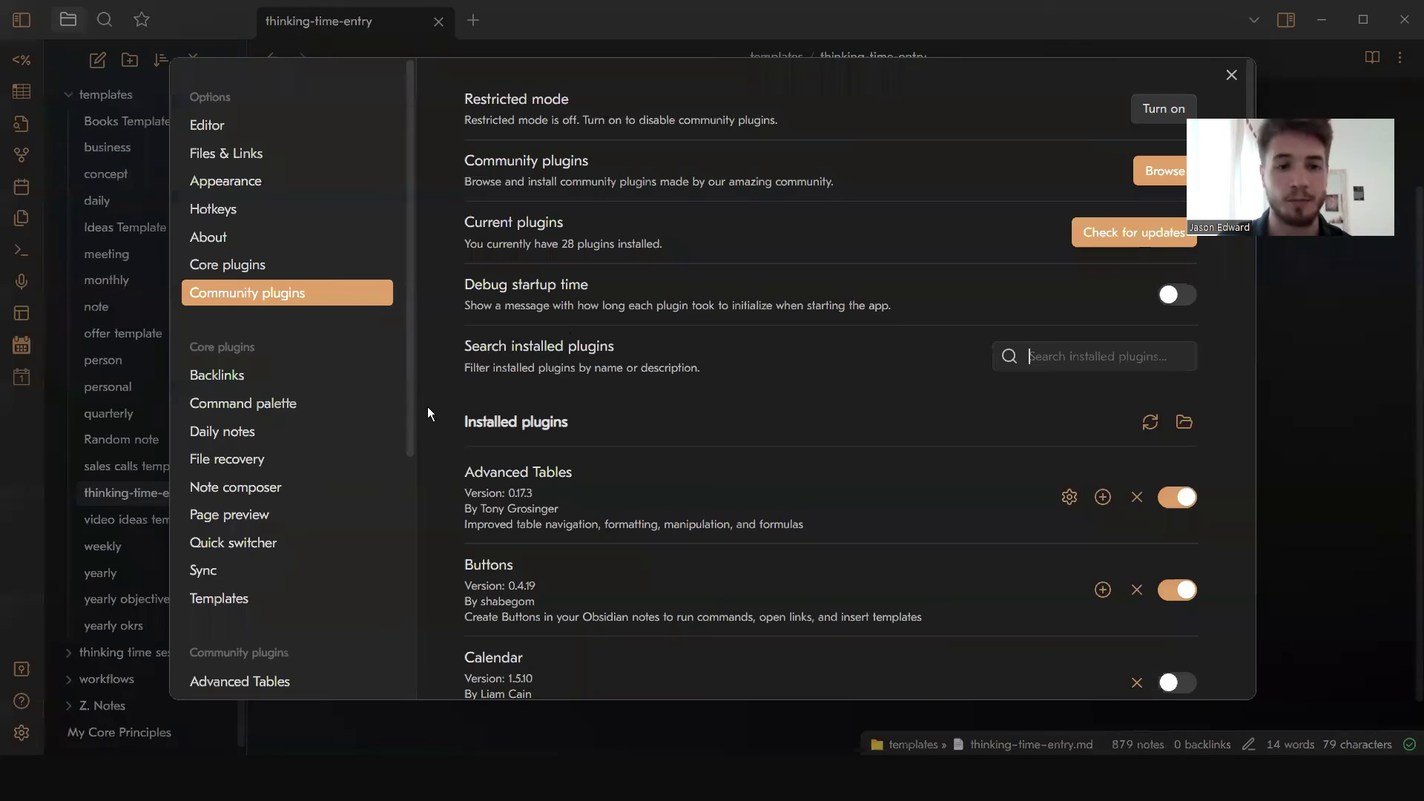
scroll(277, 372, "down", 5)
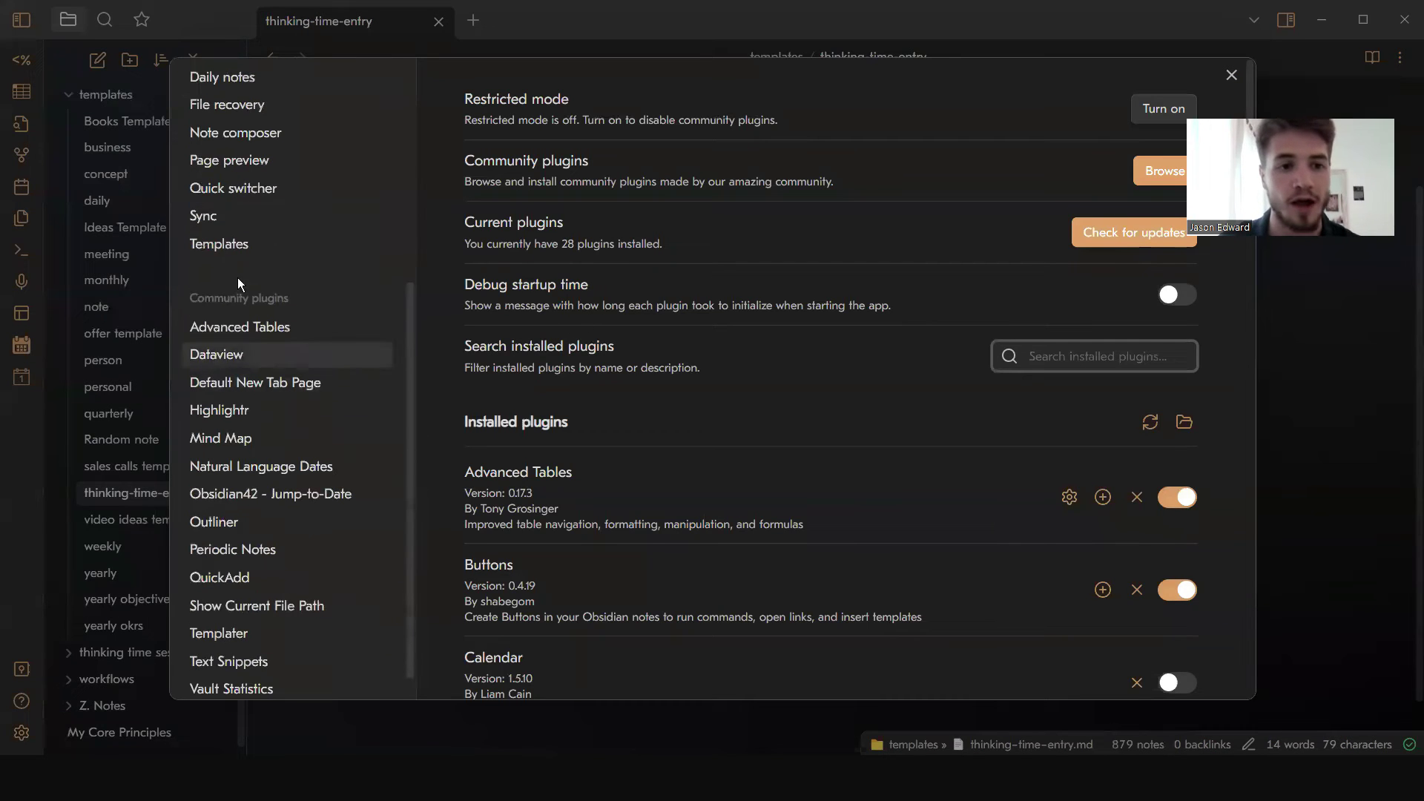
left_click(222, 243)
scroll(262, 502, "down", 1)
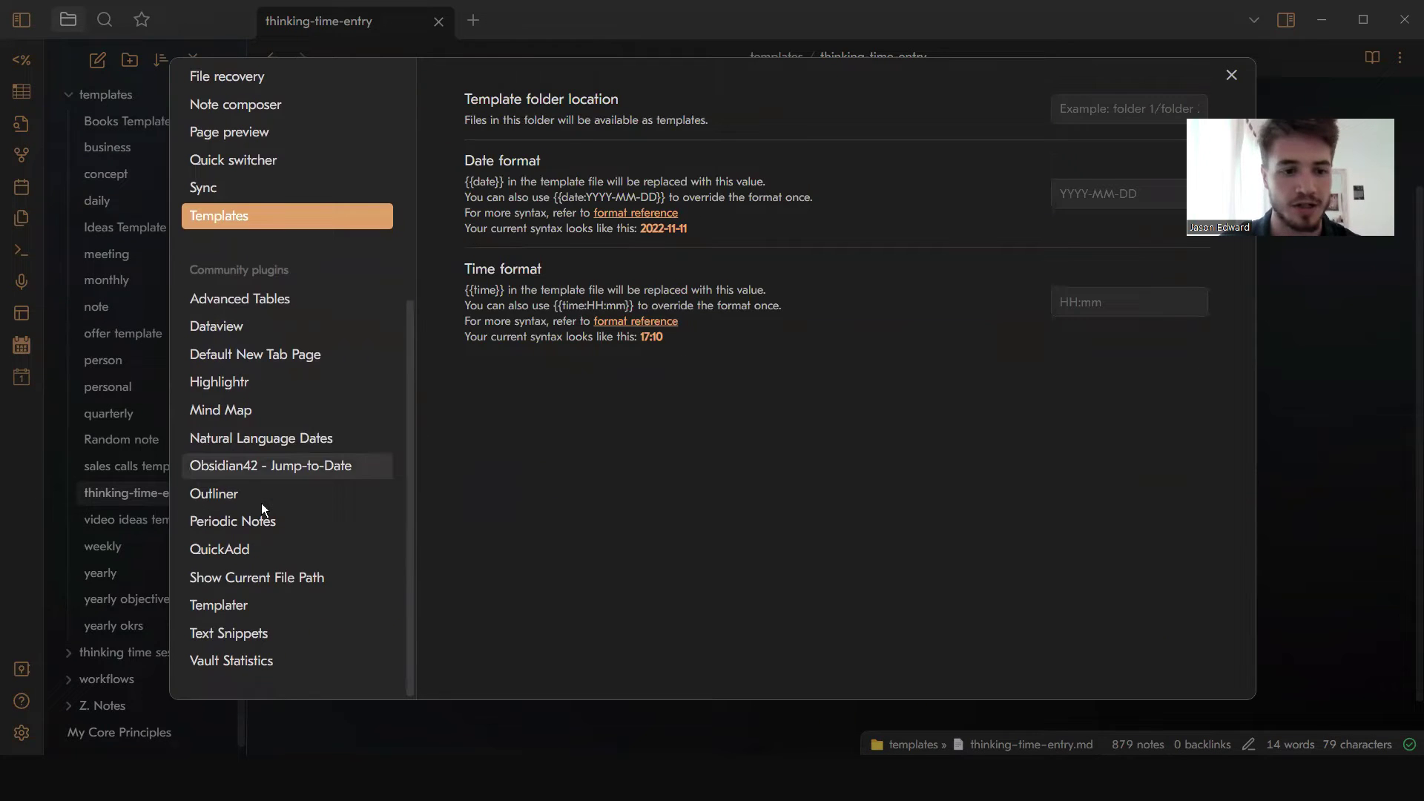
left_click(211, 607)
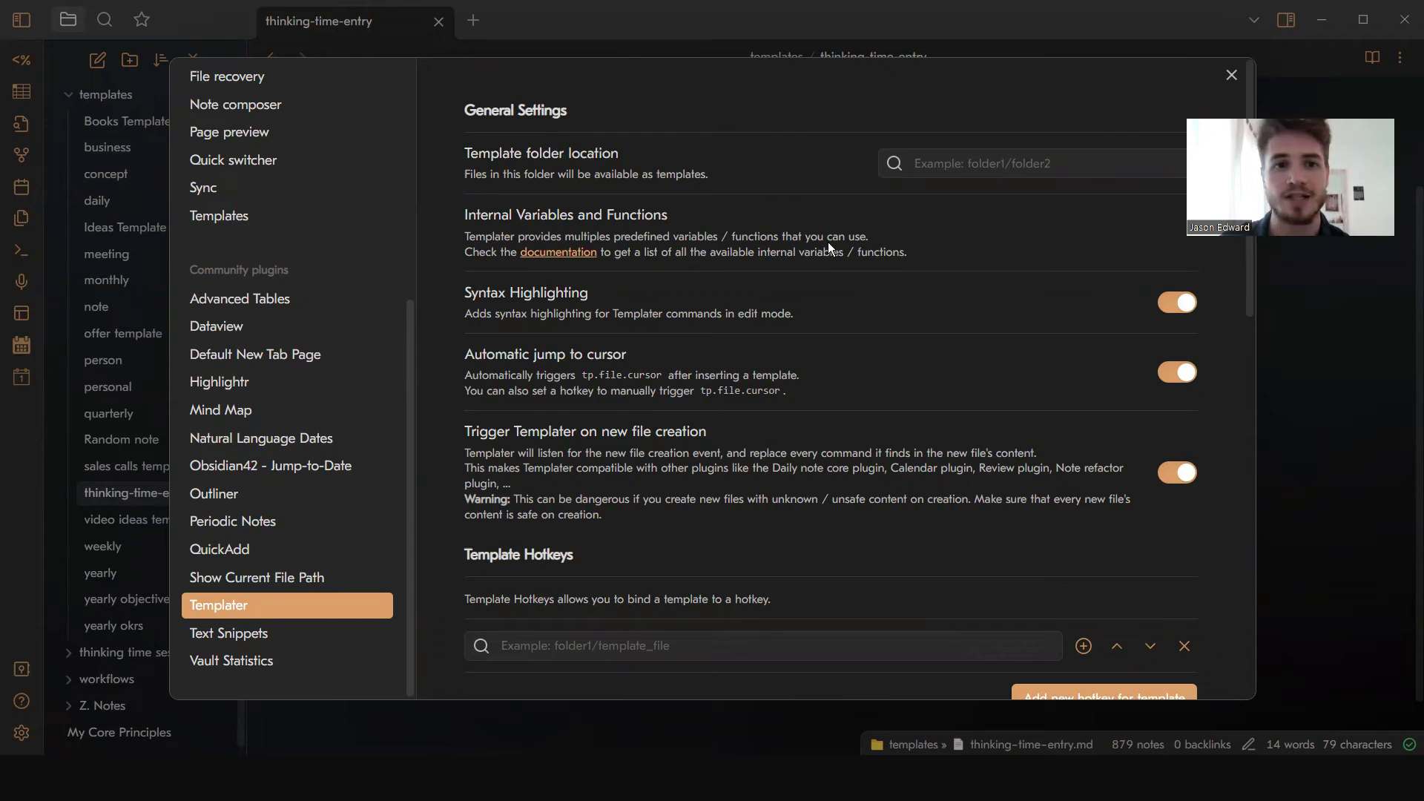
left_click(960, 149)
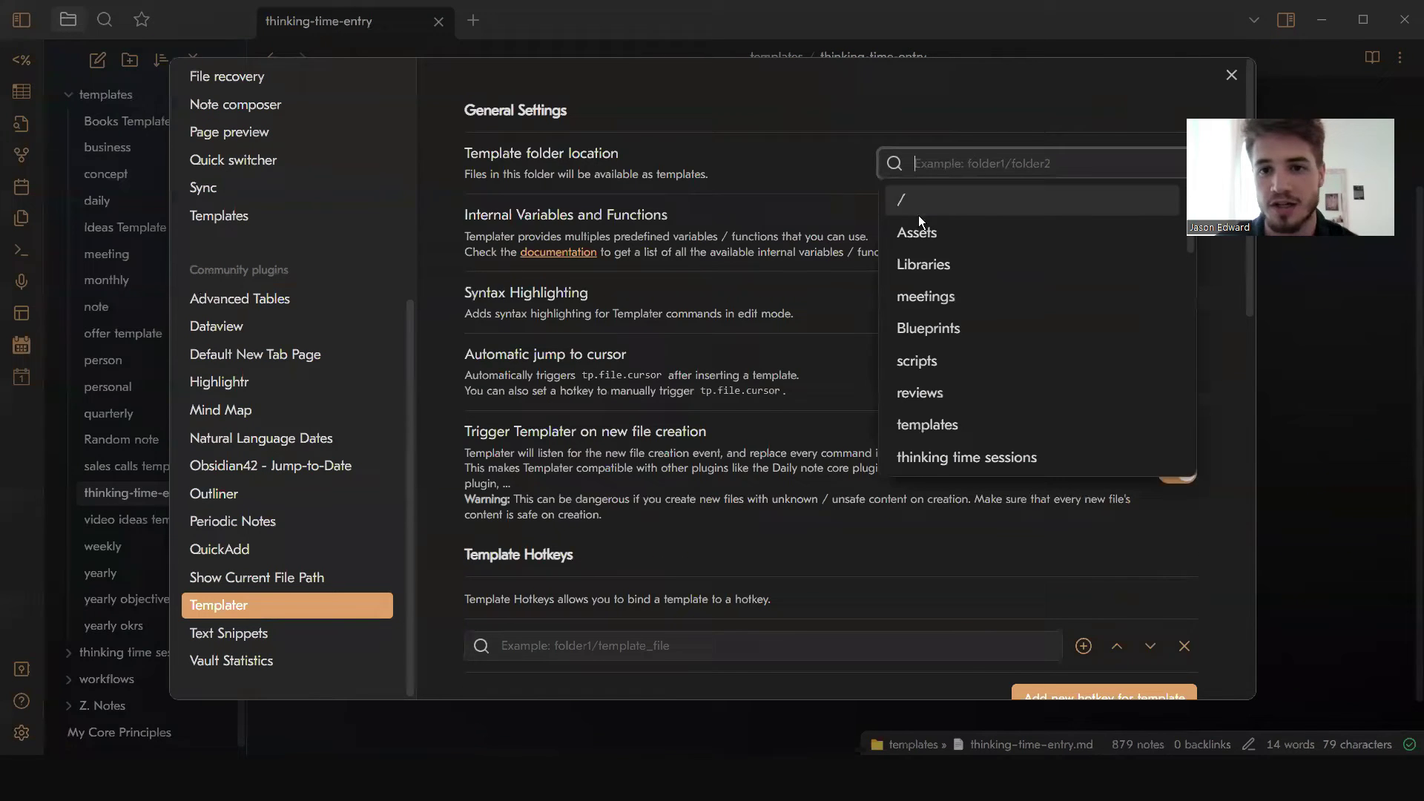
scroll(921, 356, "down", 2)
left_click(927, 327)
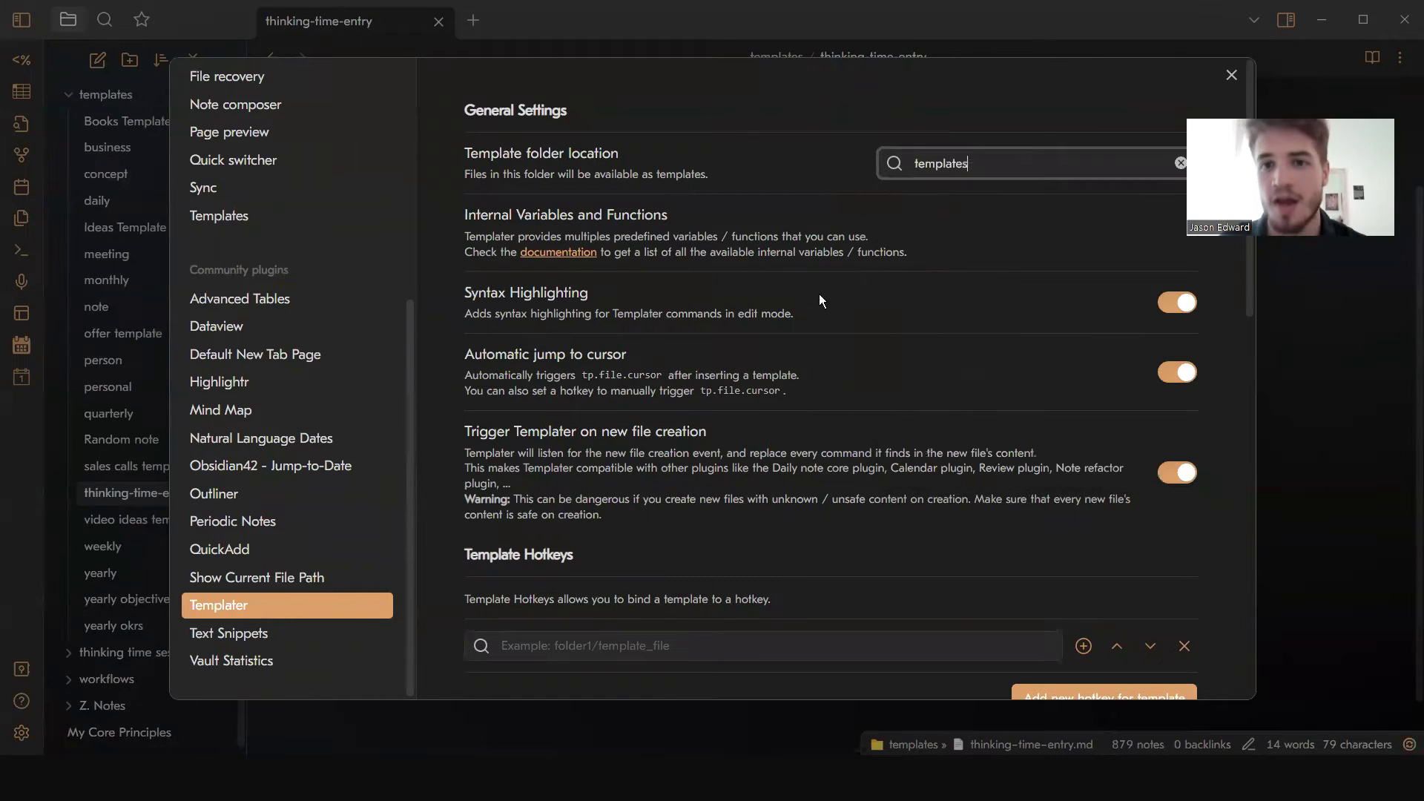
left_click(953, 166)
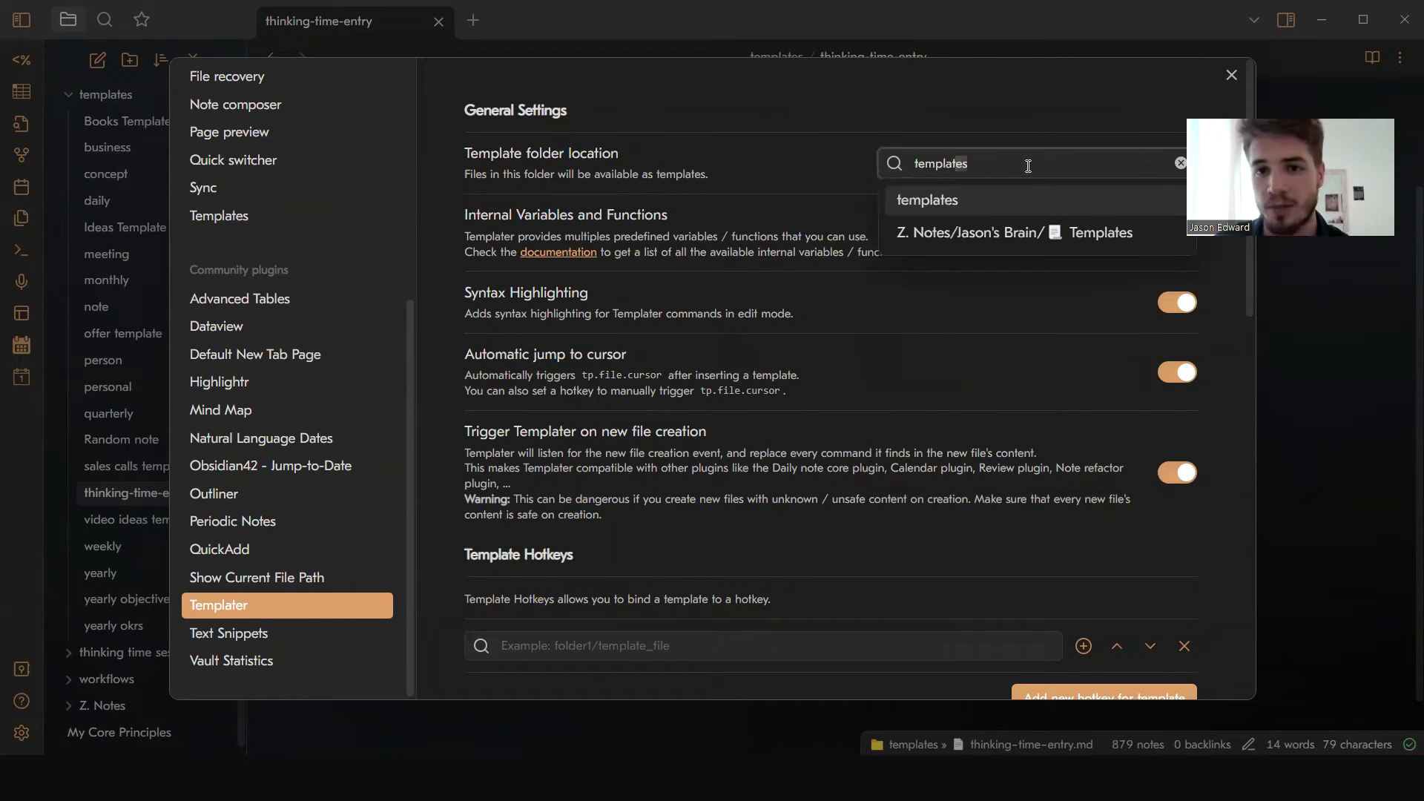
left_click(873, 276)
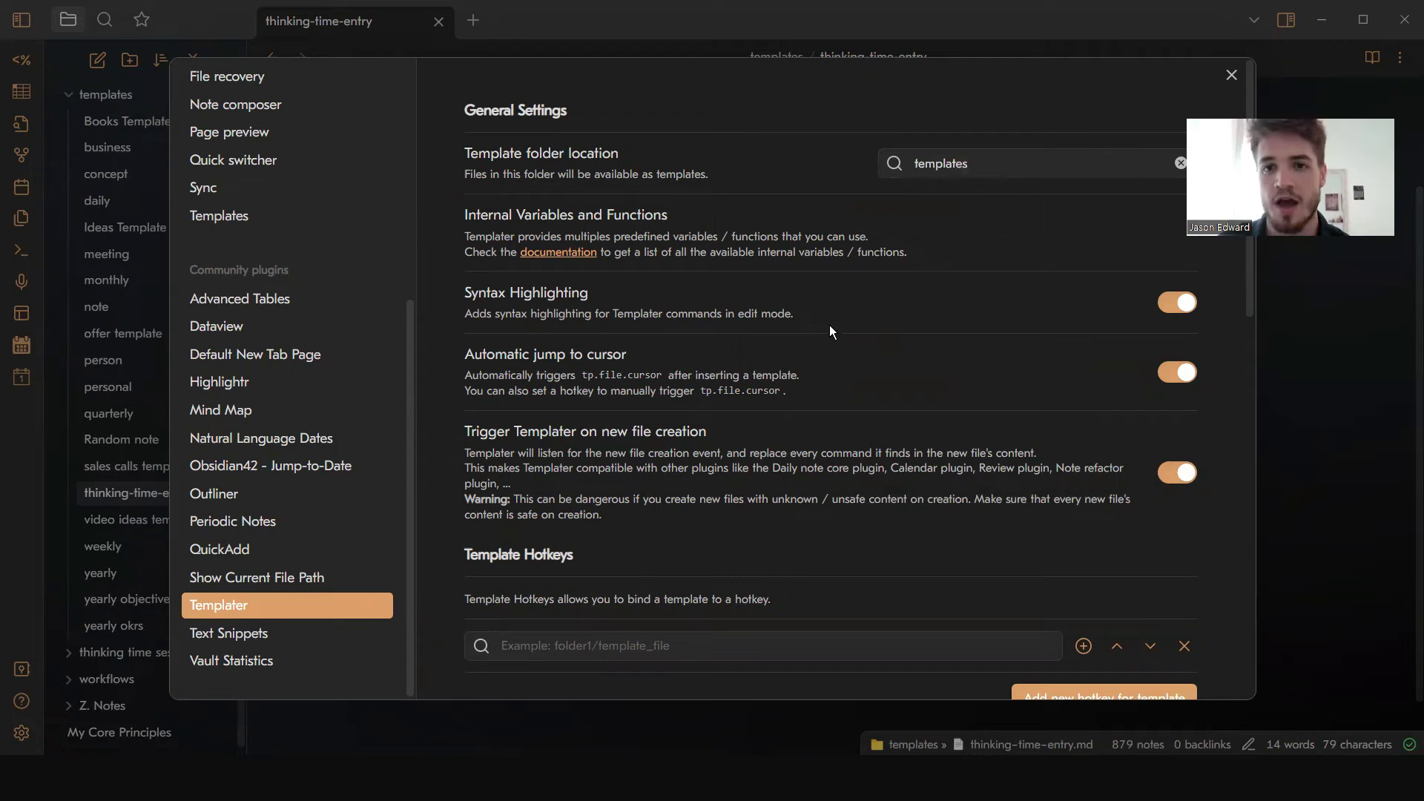
left_click(1232, 76)
Step: Try inserting the monthly template into the thinking-time-entry note, look through the inserted content, and undo the insertion
scroll(696, 427, "up", 2)
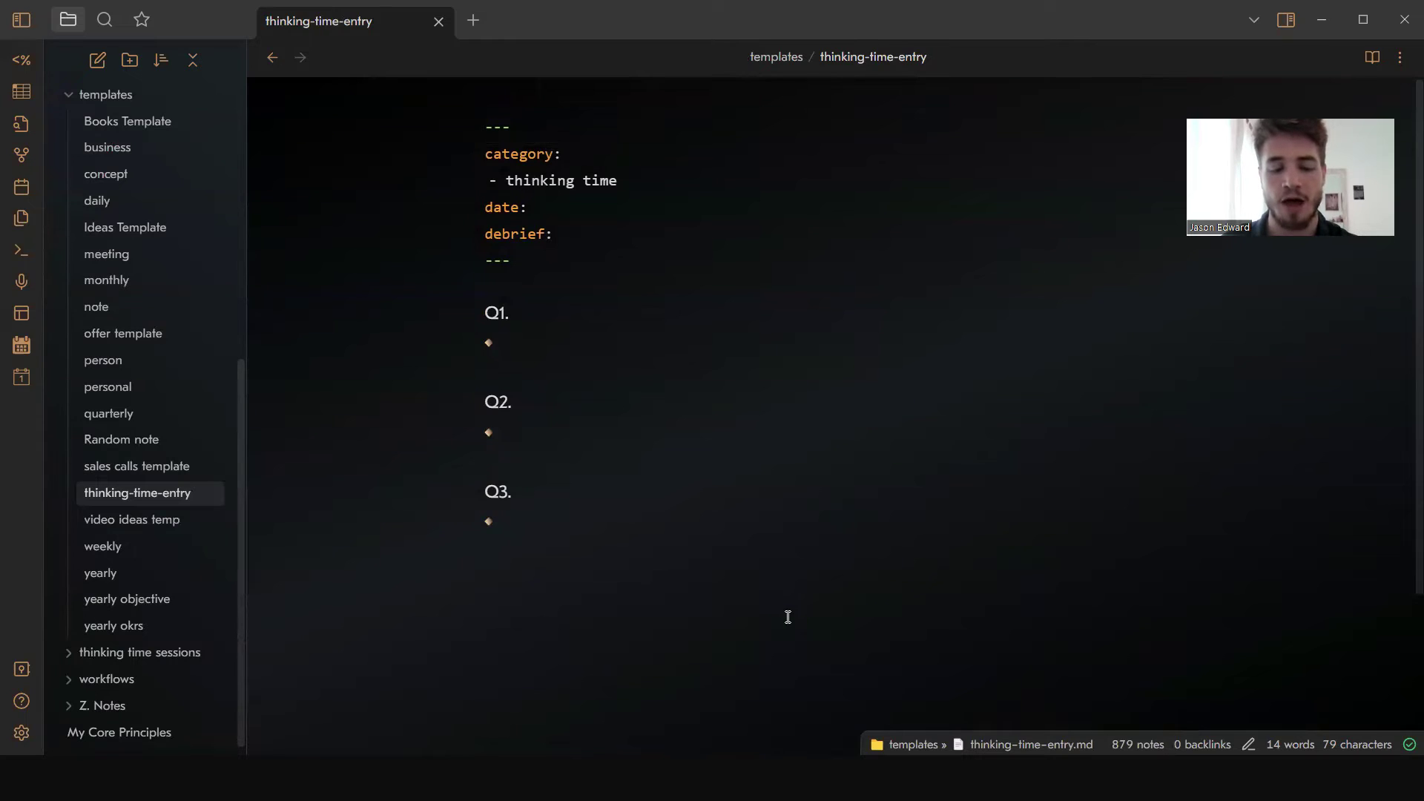
key("alt+e")
scroll(660, 355, "down", 2)
scroll(660, 355, "up", 2)
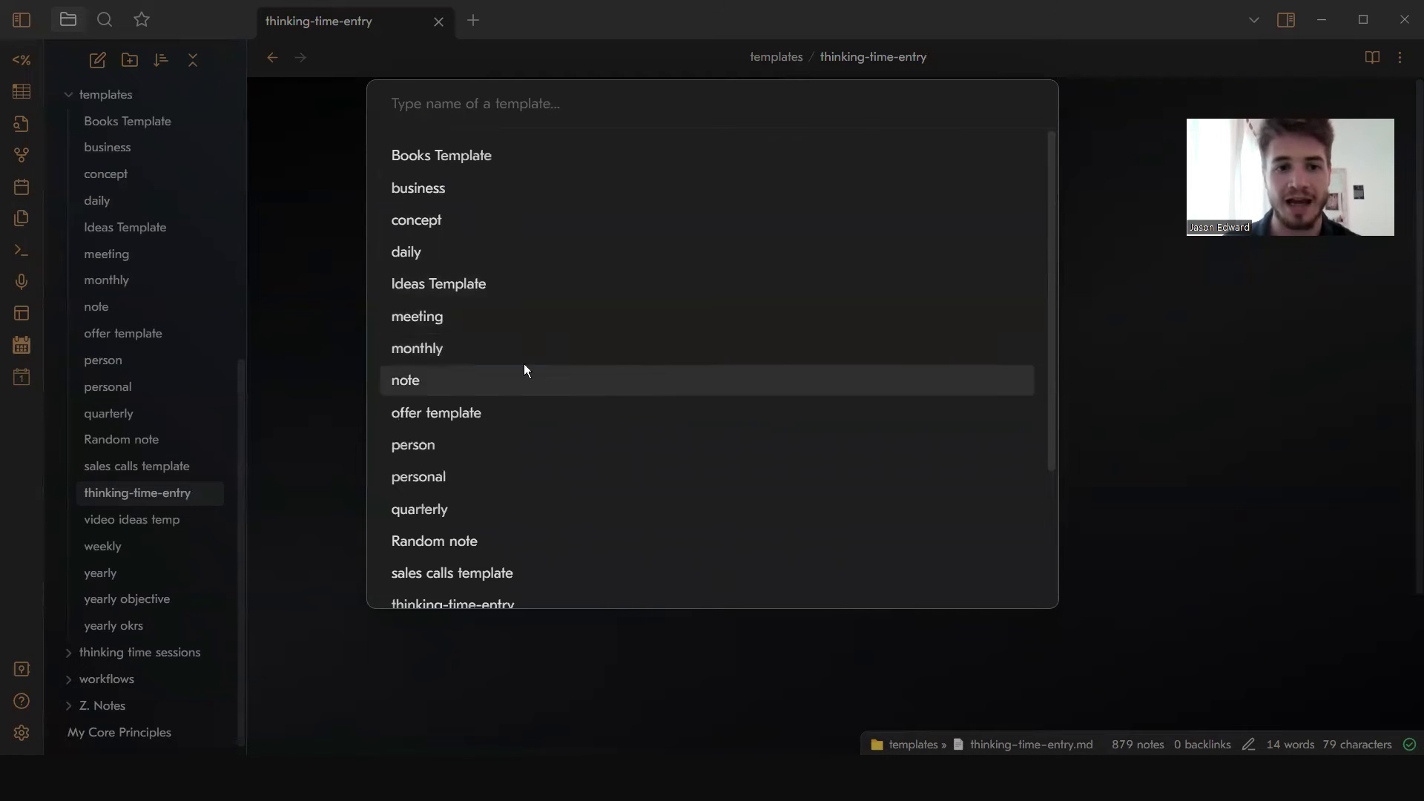
left_click(464, 346)
scroll(734, 483, "down", 10)
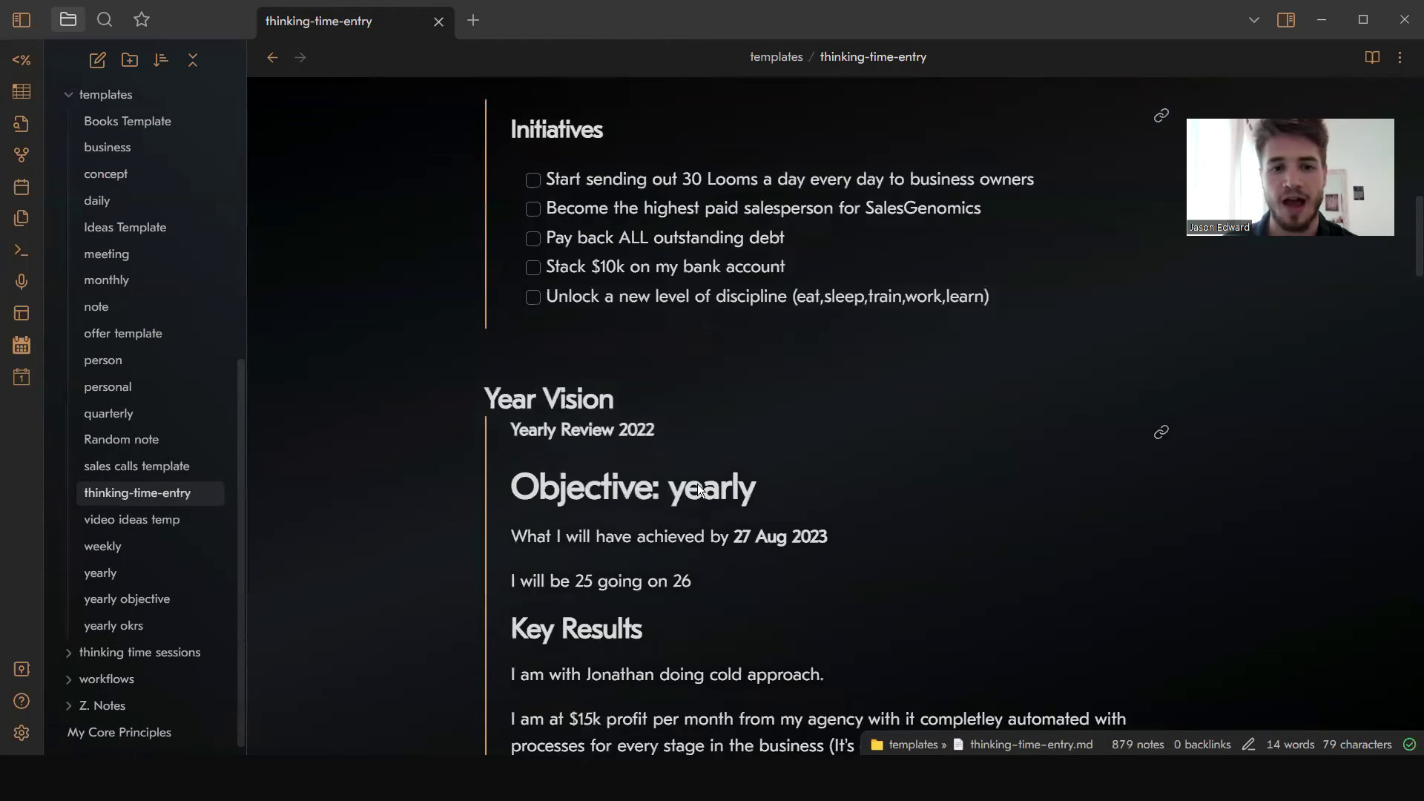
scroll(699, 488, "down", 8)
key("ctrl+z")
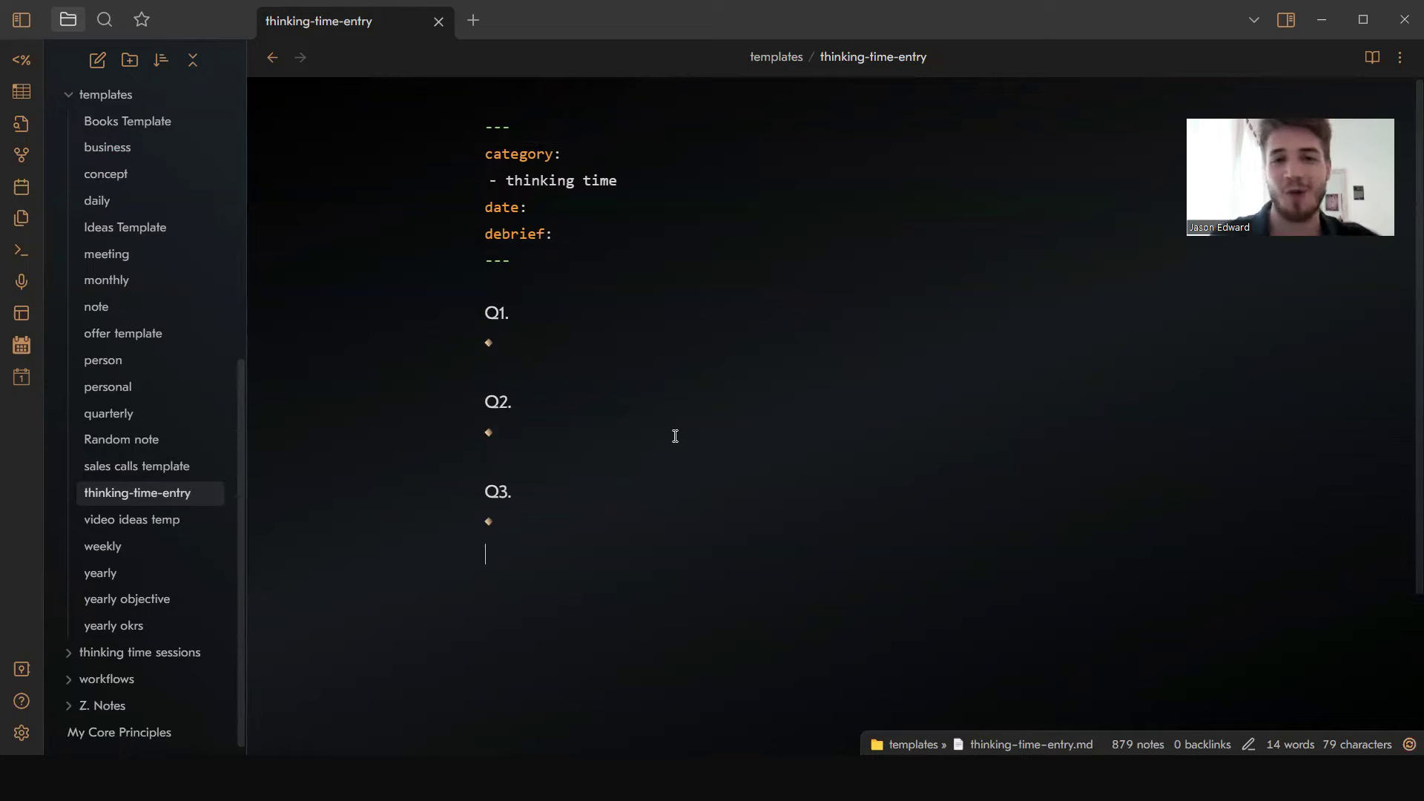
scroll(675, 436, "down", 1)
scroll(675, 436, "up", 1)
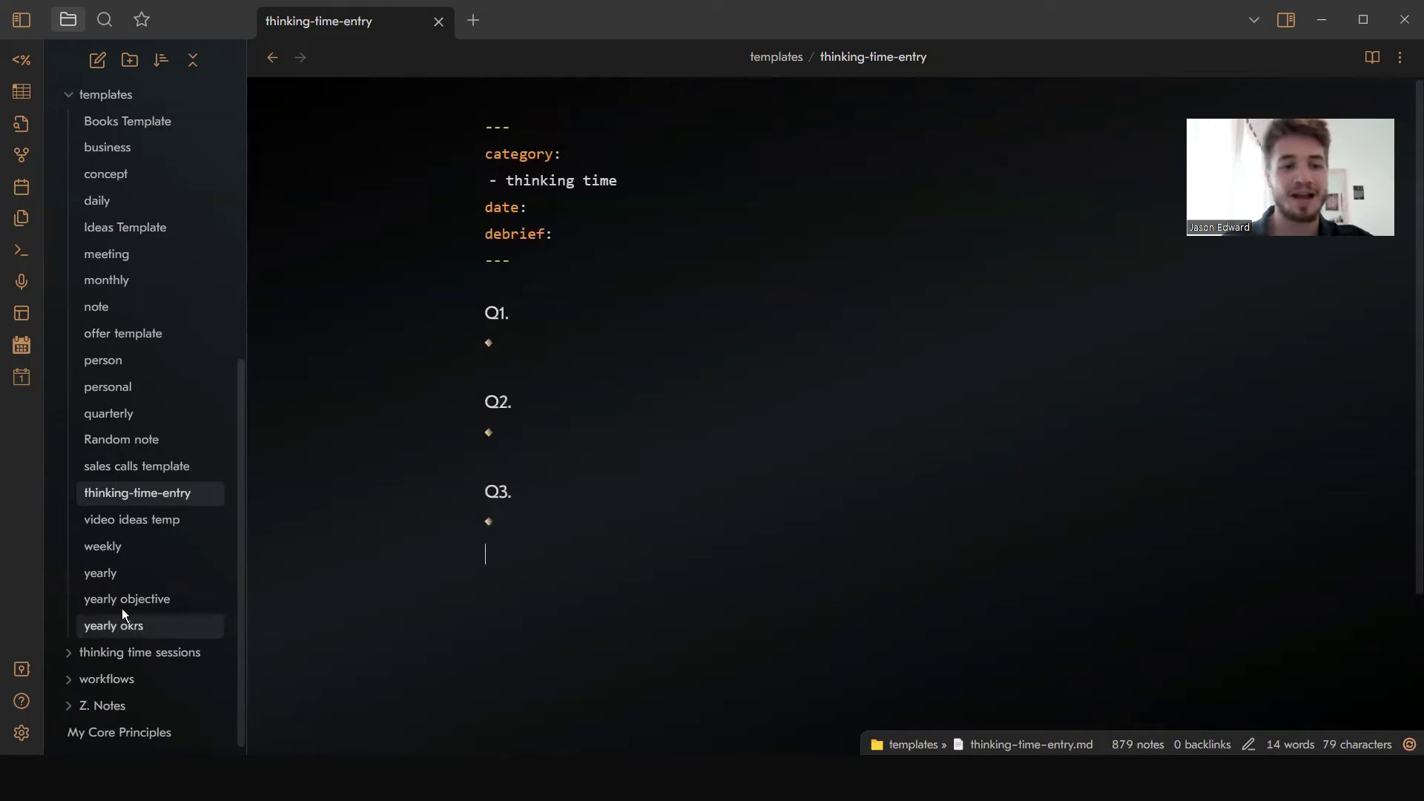
Step: Reopen Templater's settings and review its hotkey, folder template, startup template and user script options
left_click(22, 733)
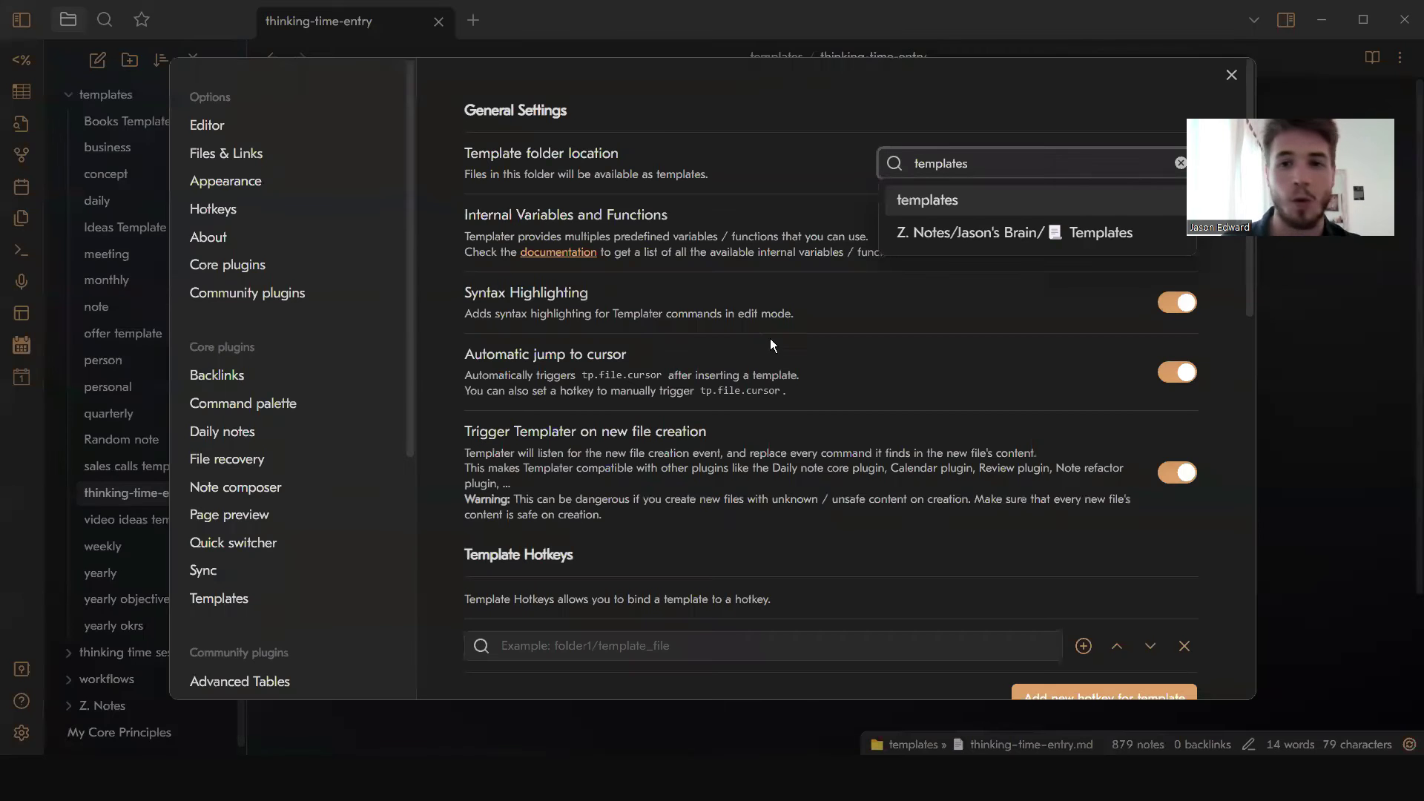
left_click(804, 180)
scroll(825, 241, "down", 5)
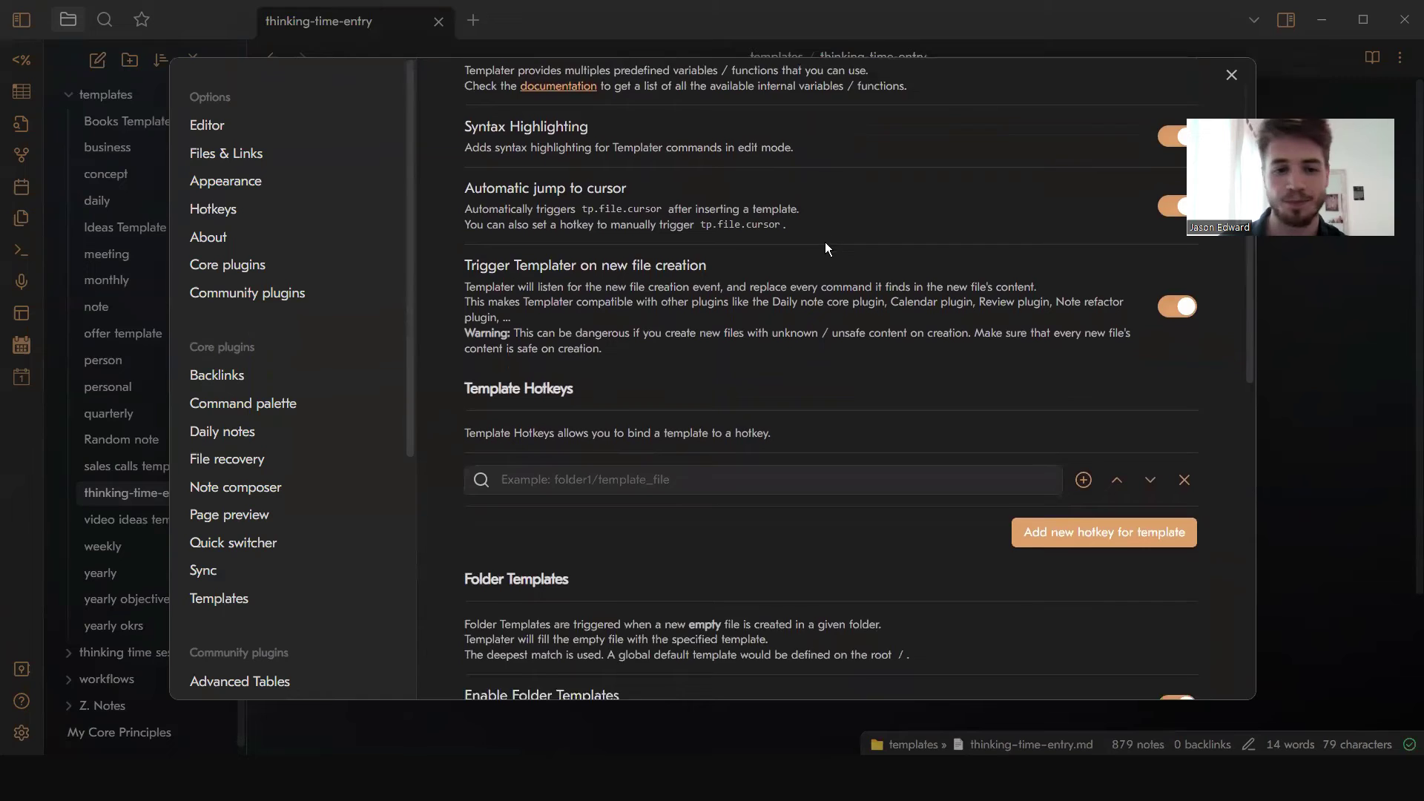
scroll(641, 308, "down", 6)
scroll(398, 431, "down", 5)
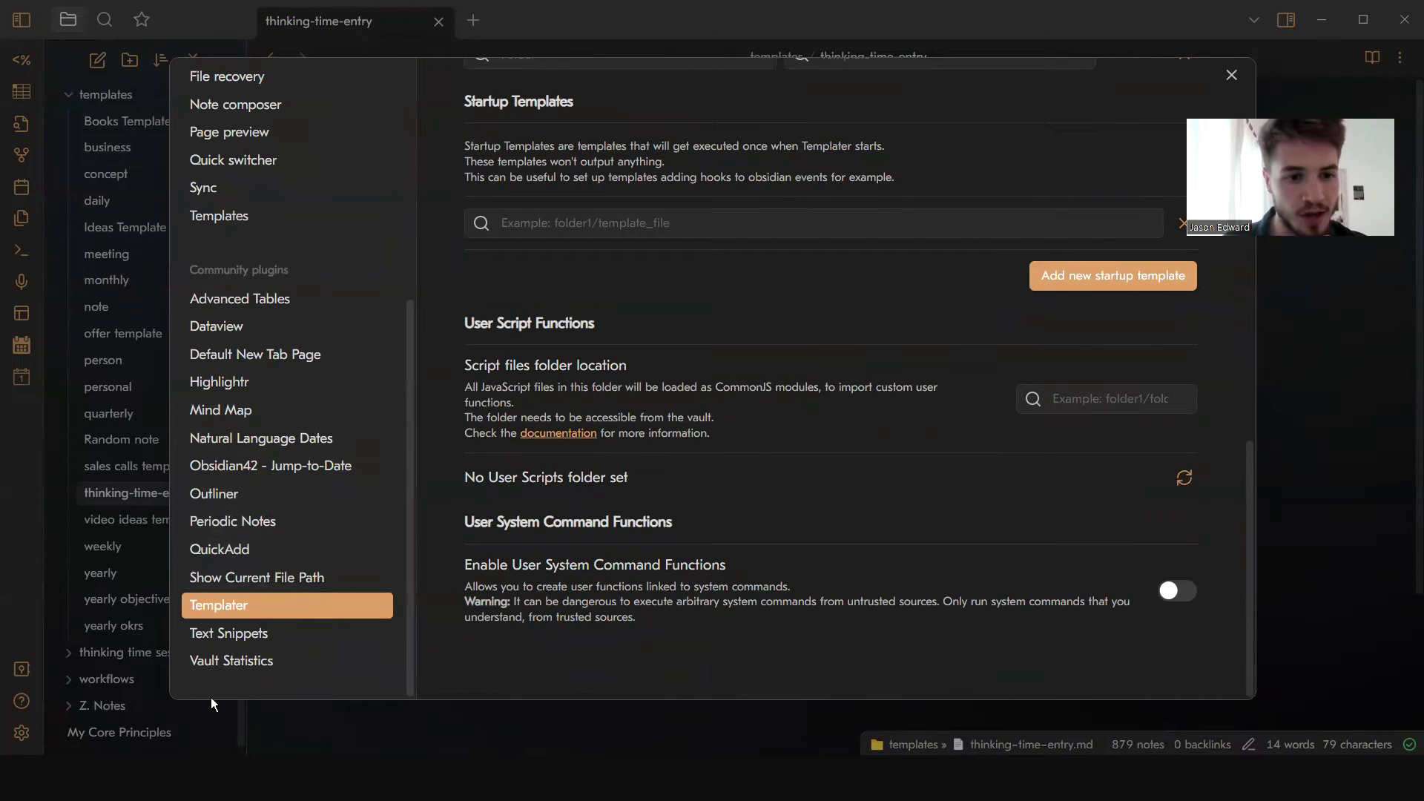
Step: Open QuickAdd's plugin settings, look at the existing New Thinking Time Session template choice, and close the settings
left_click(234, 550)
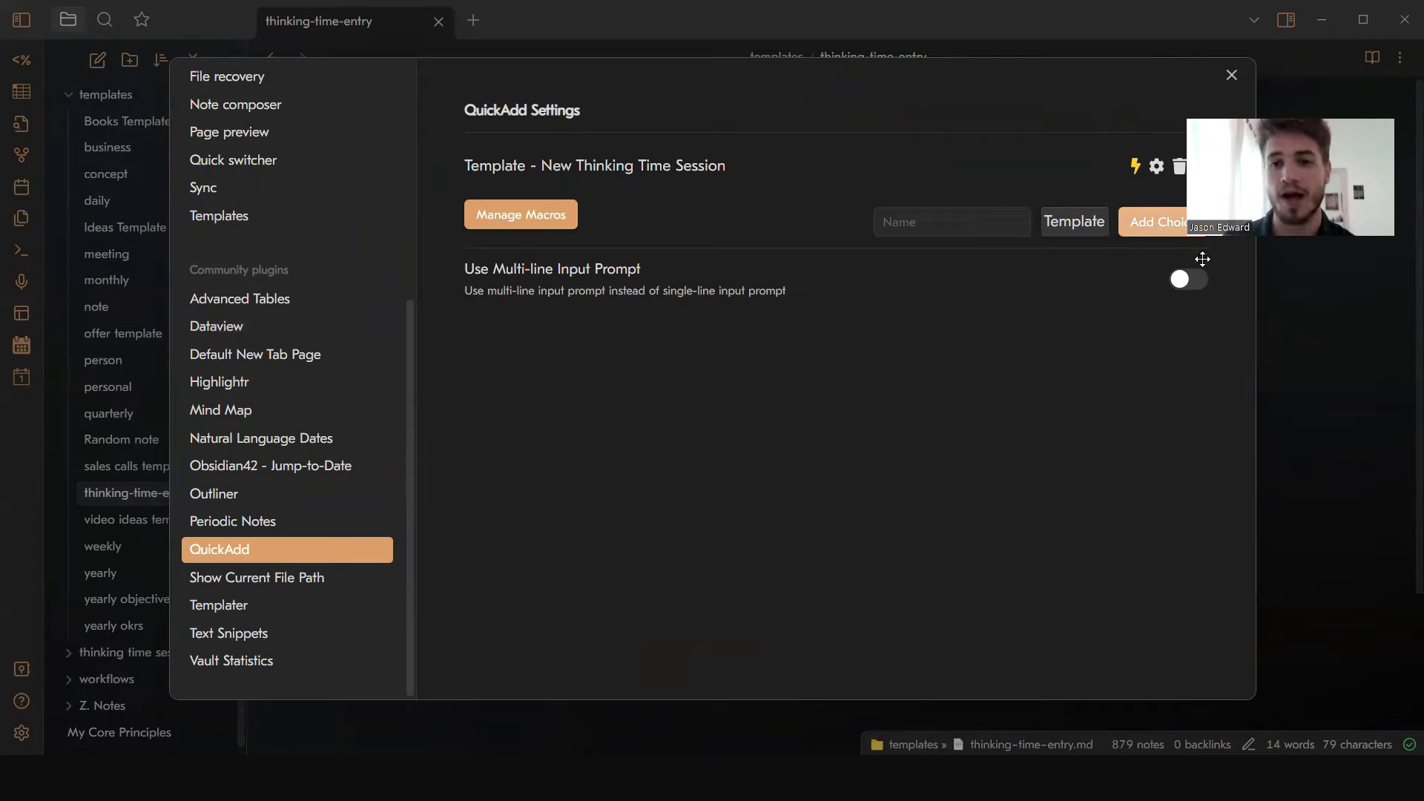
left_click_drag(1202, 259, 1095, 437)
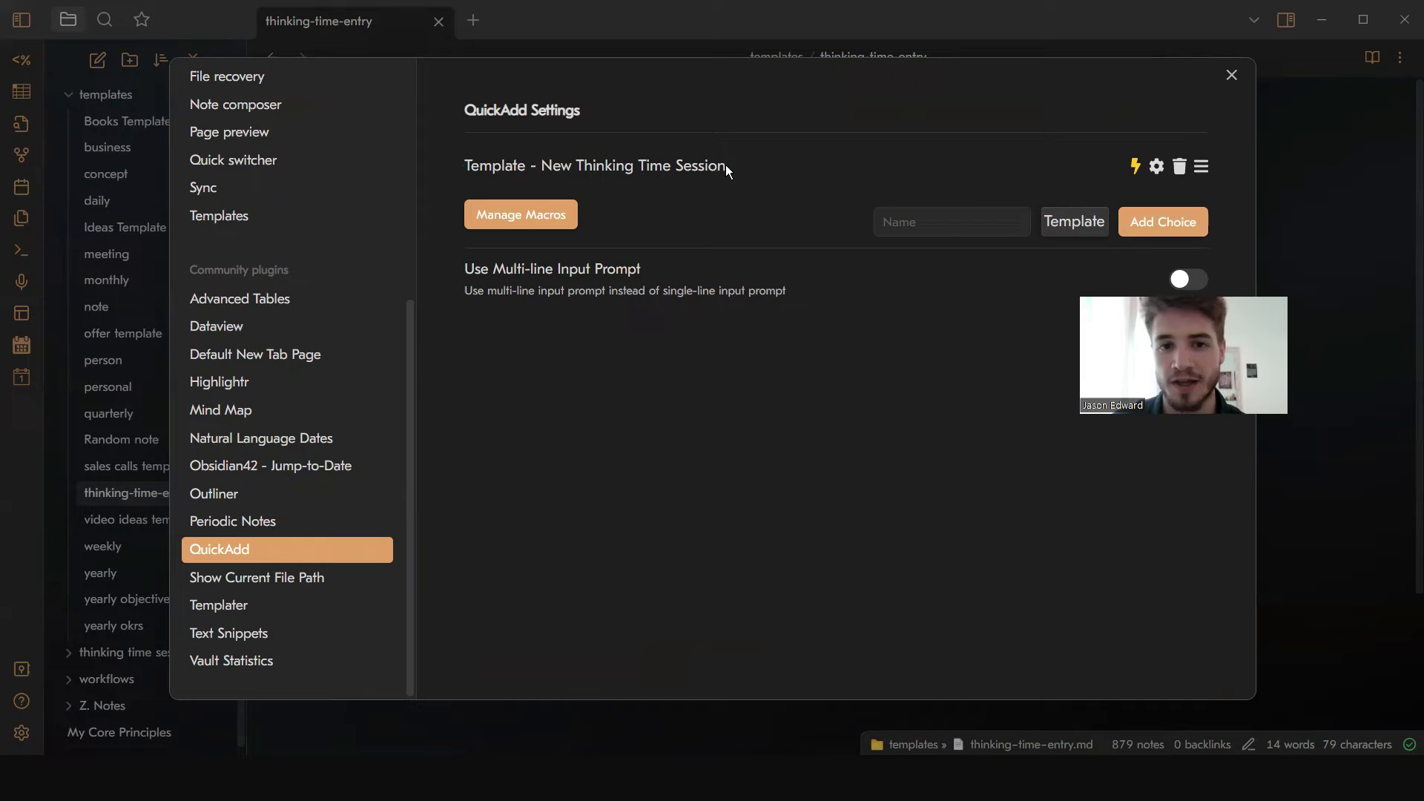
left_click(1232, 75)
left_click_drag(557, 134, 747, 432)
left_click(636, 213)
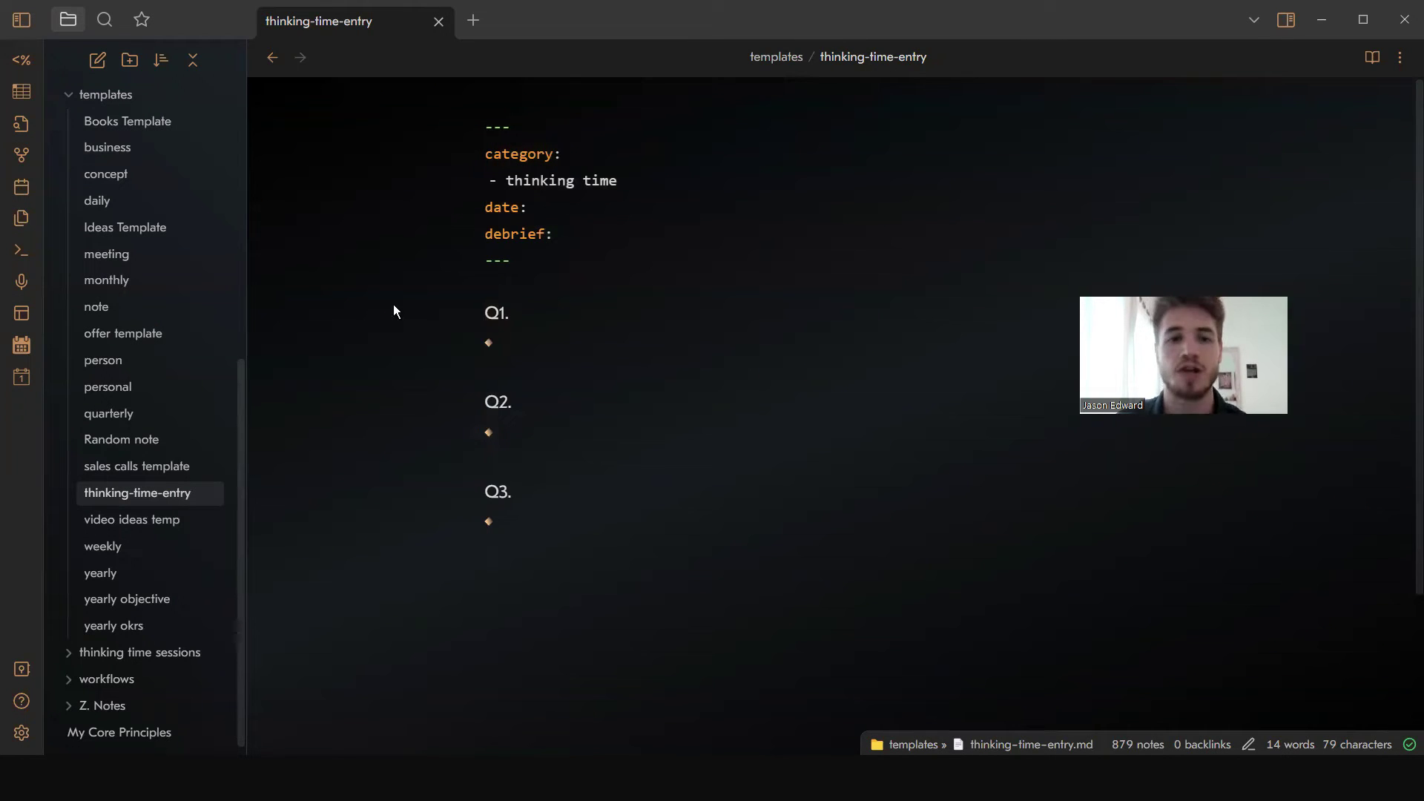
Step: Open the New Thinking Time Session choice's configuration in QuickAdd and examine its full template path
left_click(22, 733)
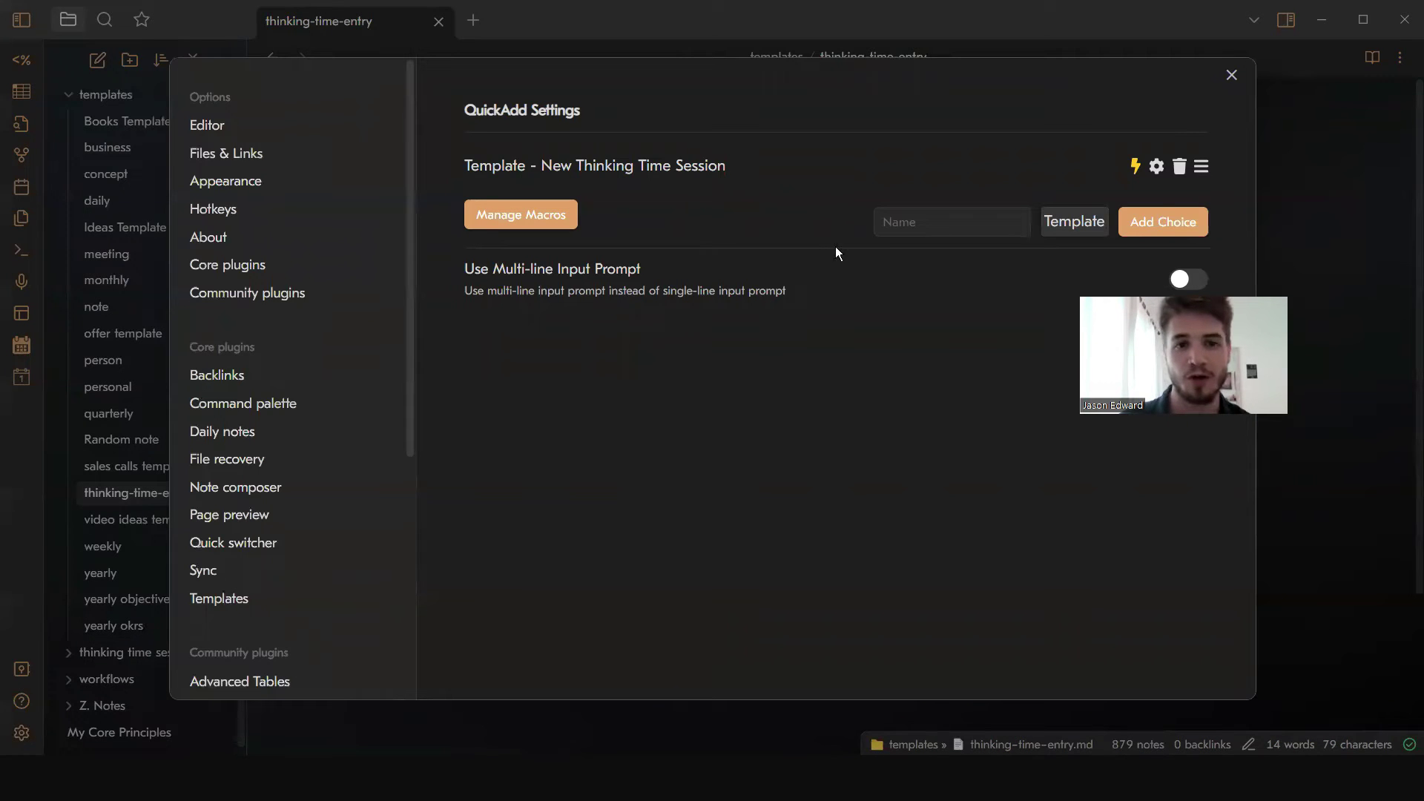
left_click(1156, 168)
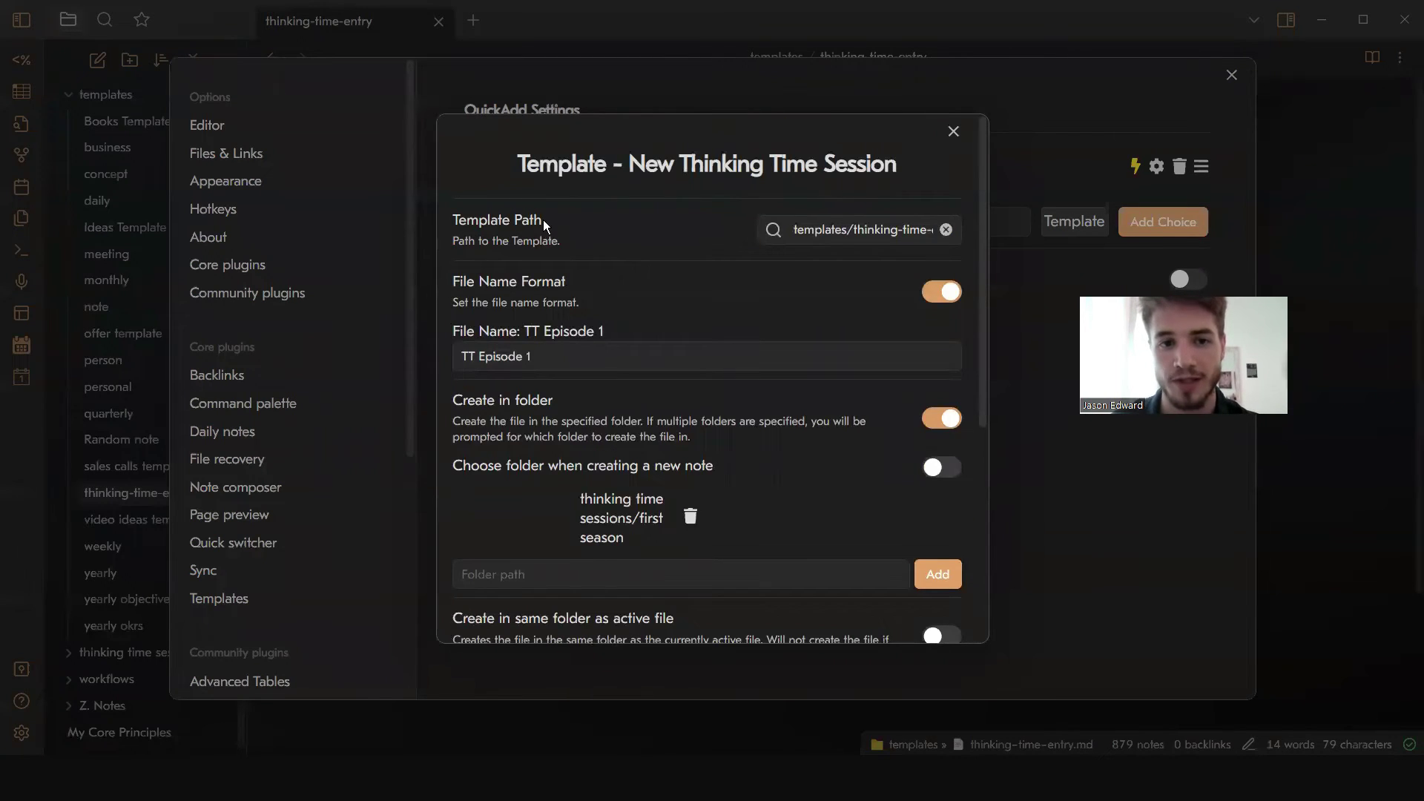
left_click_drag(801, 229, 934, 233)
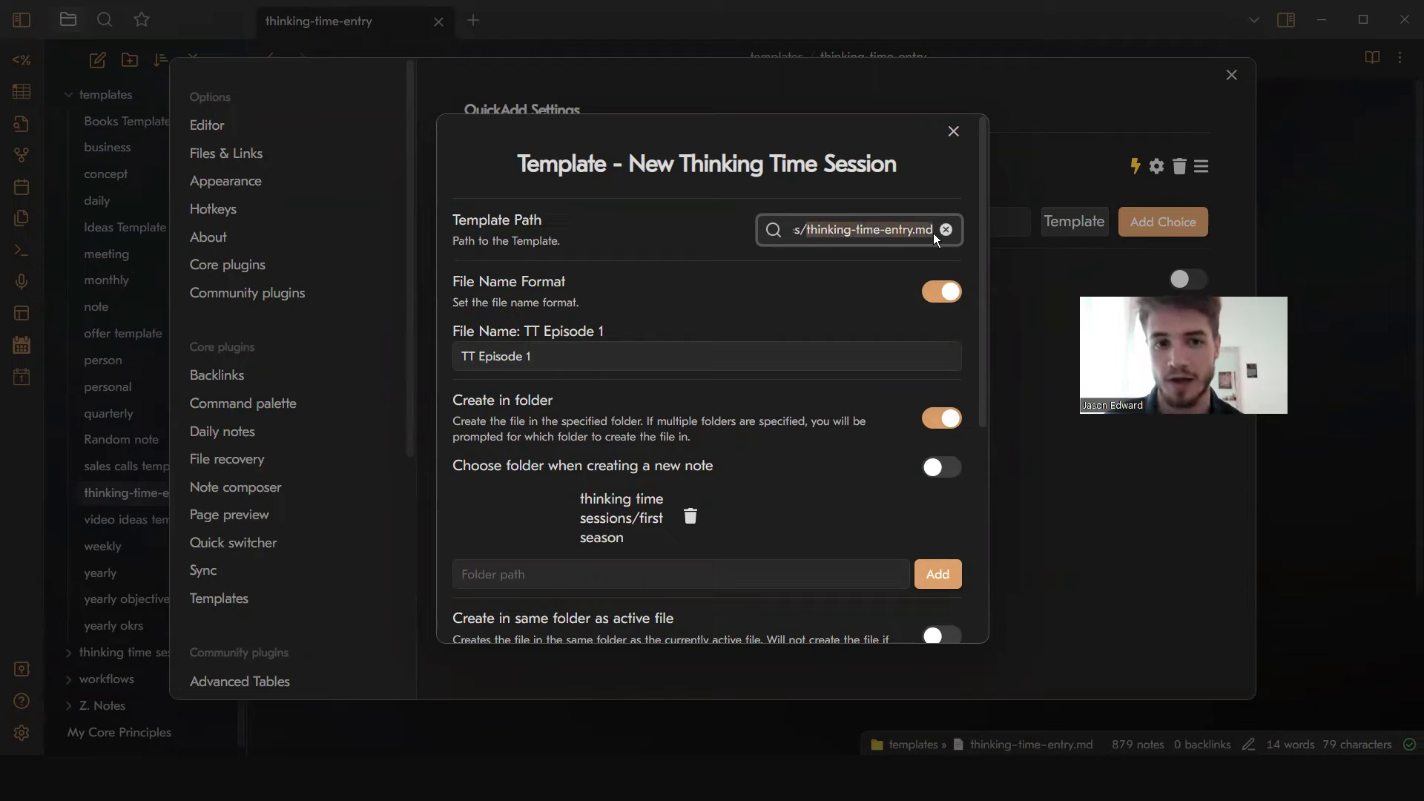
left_click(804, 295)
scroll(806, 299, "down", 1)
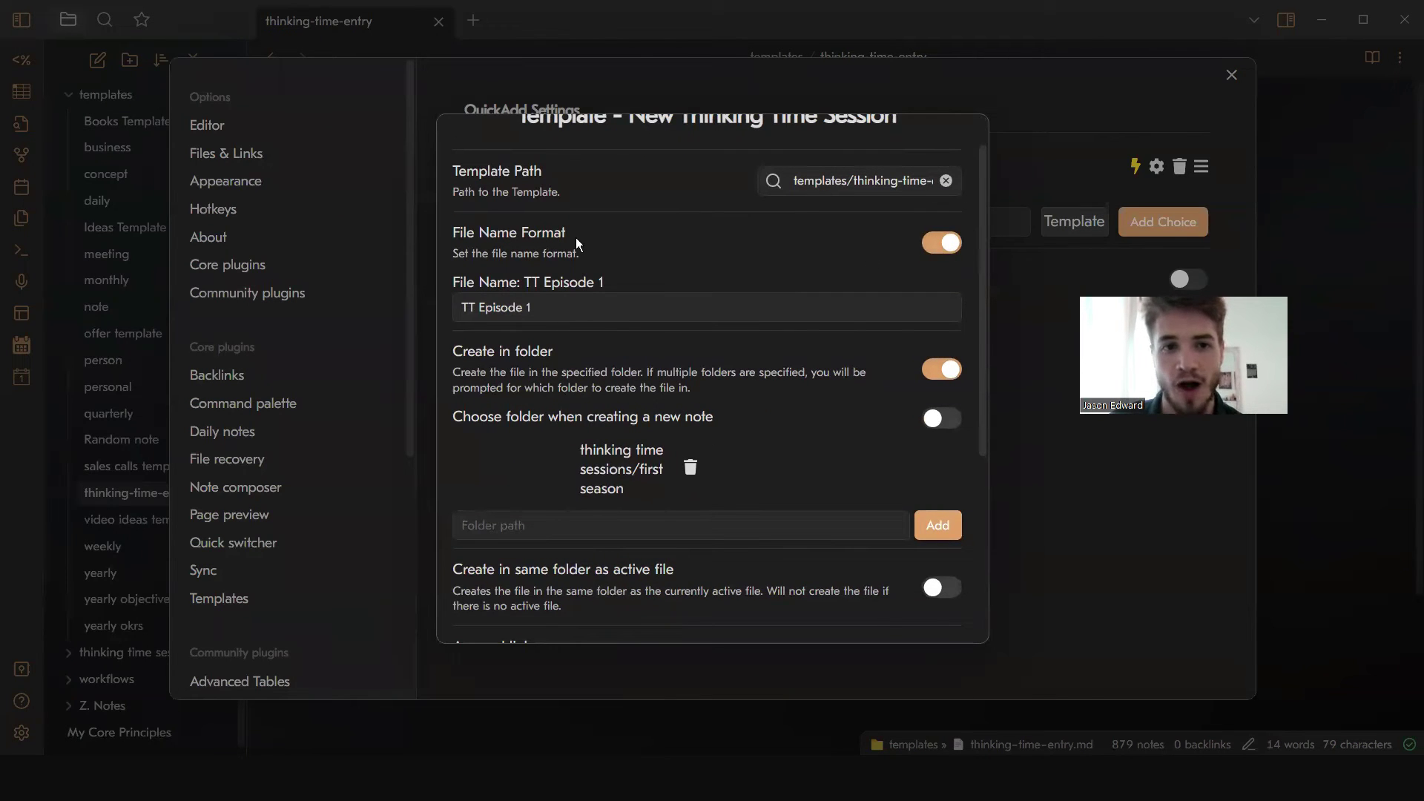
scroll(890, 296, "down", 1)
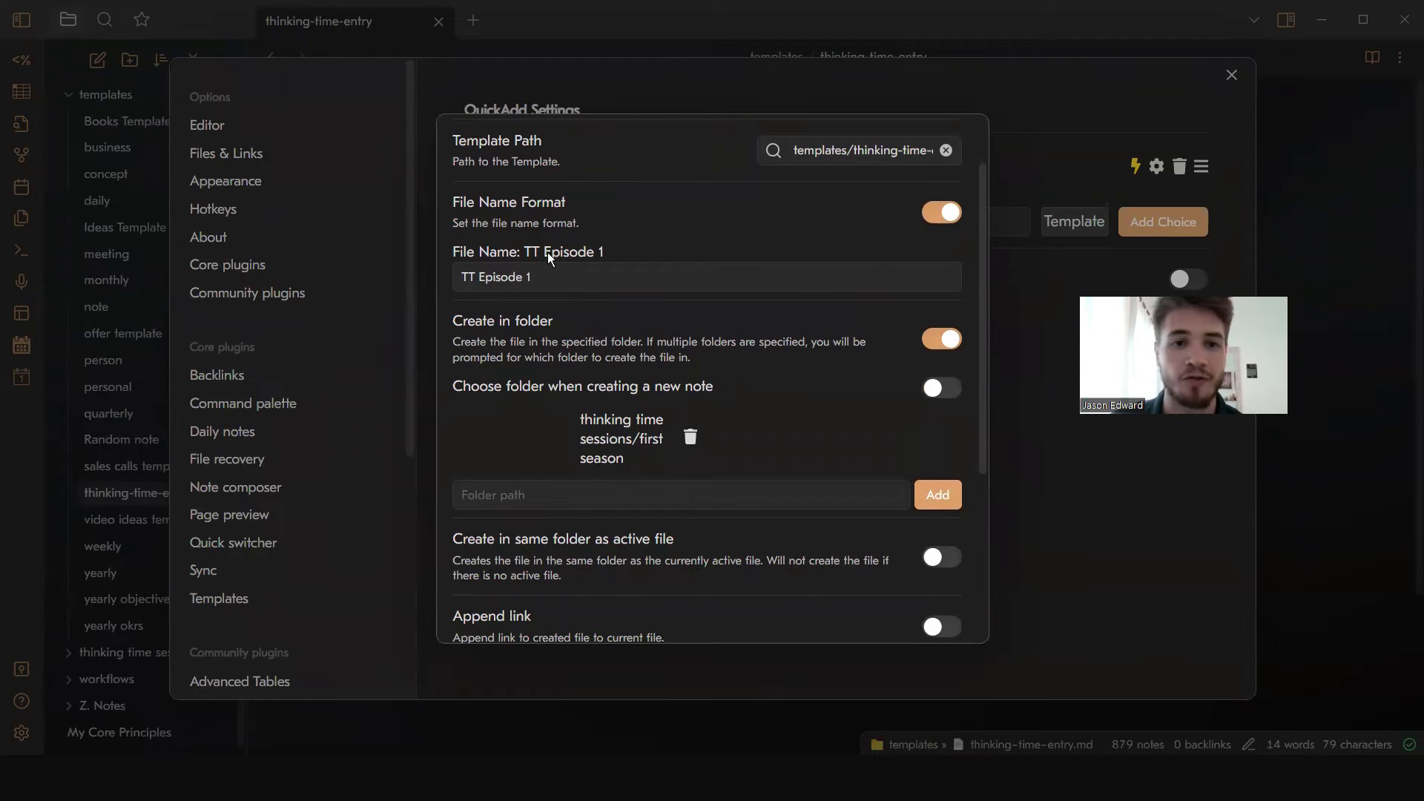
Step: Review the choice's file name format and its create-in-folder options, and close the settings
left_click(539, 274)
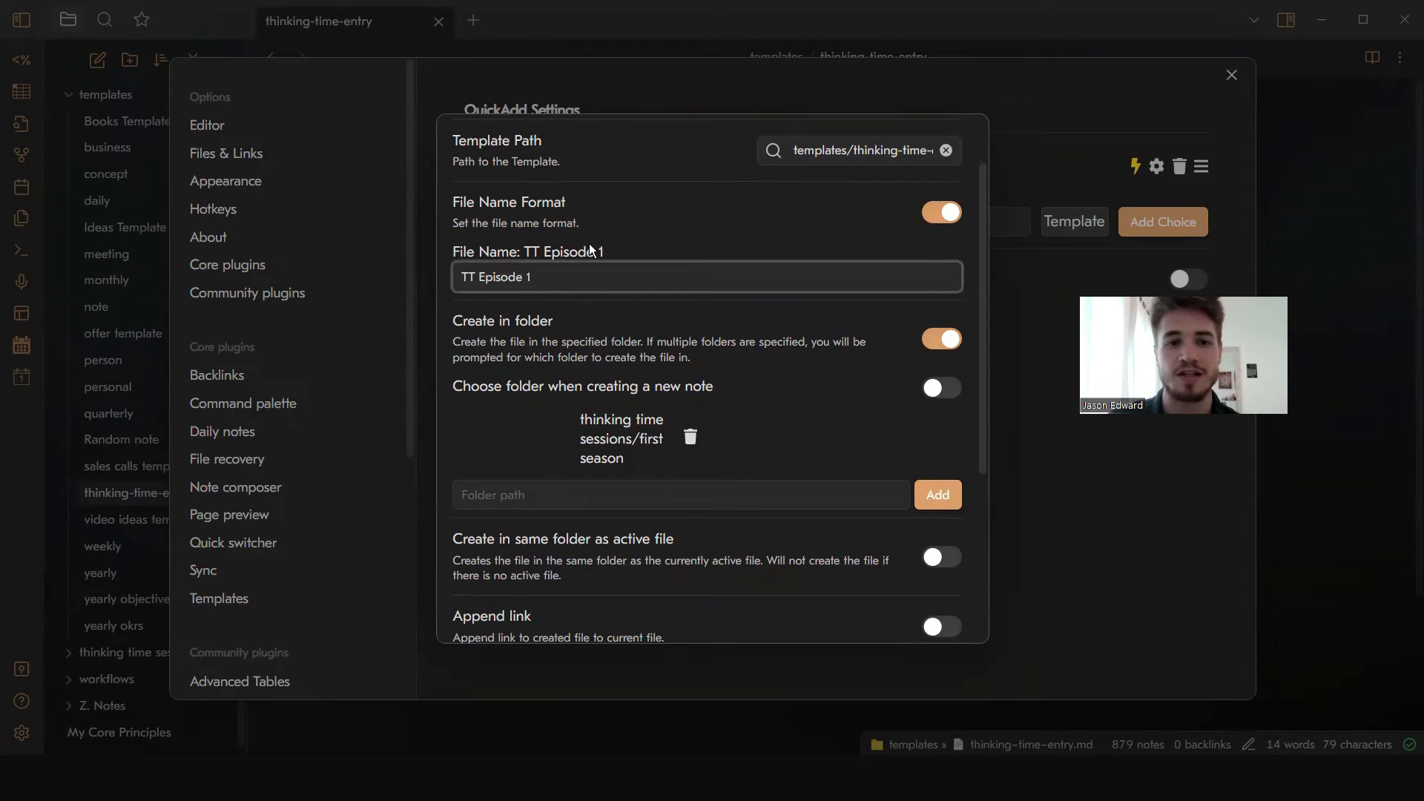
scroll(590, 250, "down", 1)
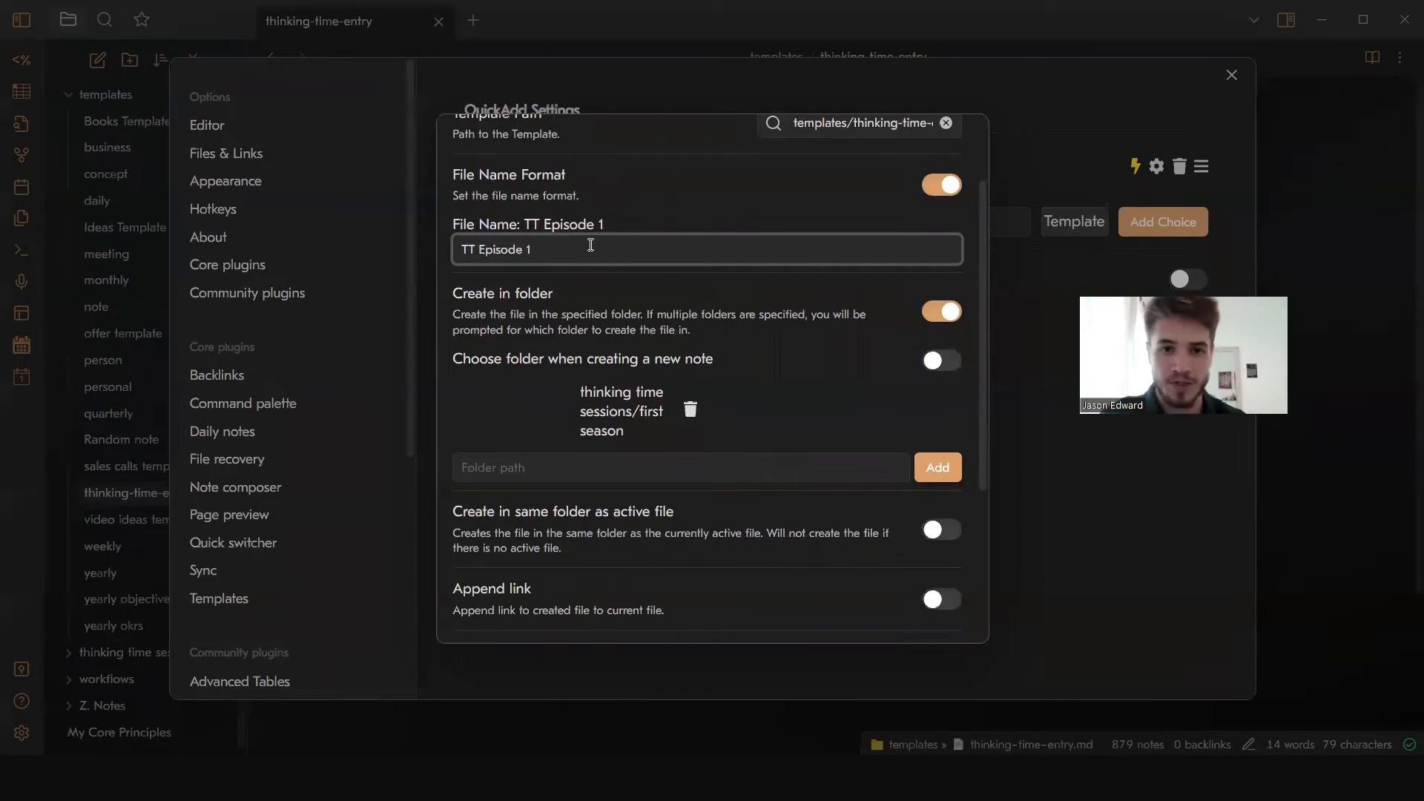
scroll(590, 245, "down", 1)
left_click(457, 272)
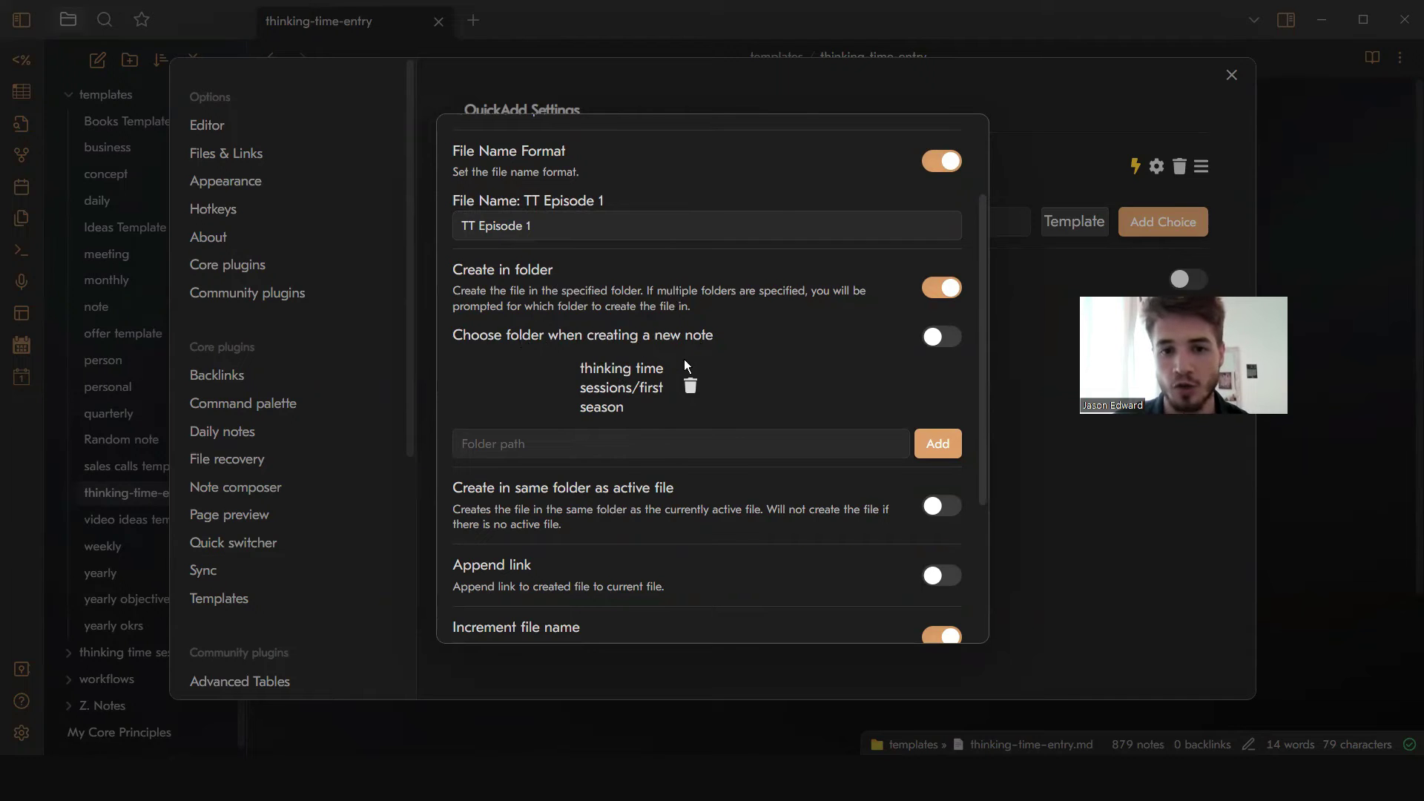
scroll(617, 369, "down", 1)
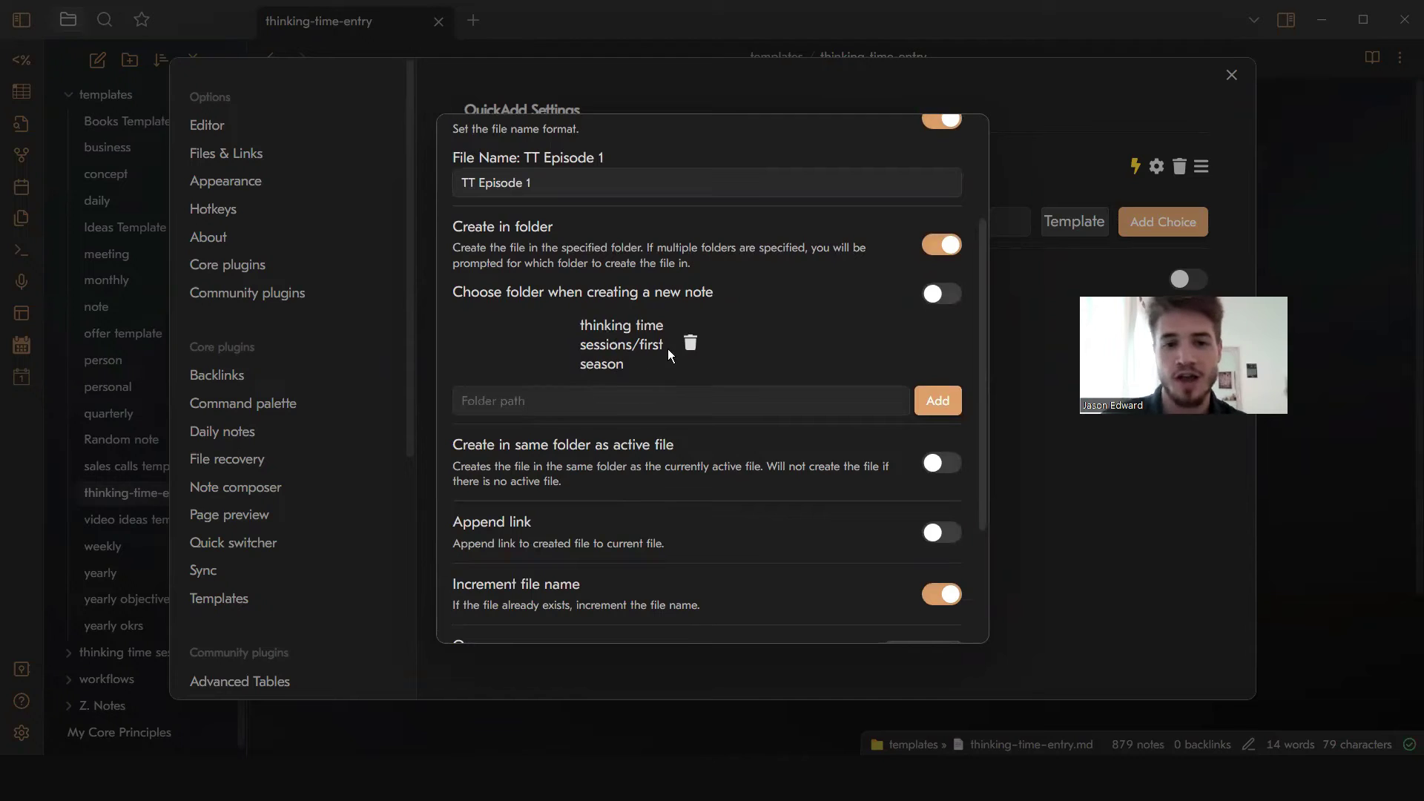
scroll(653, 352, "down", 1)
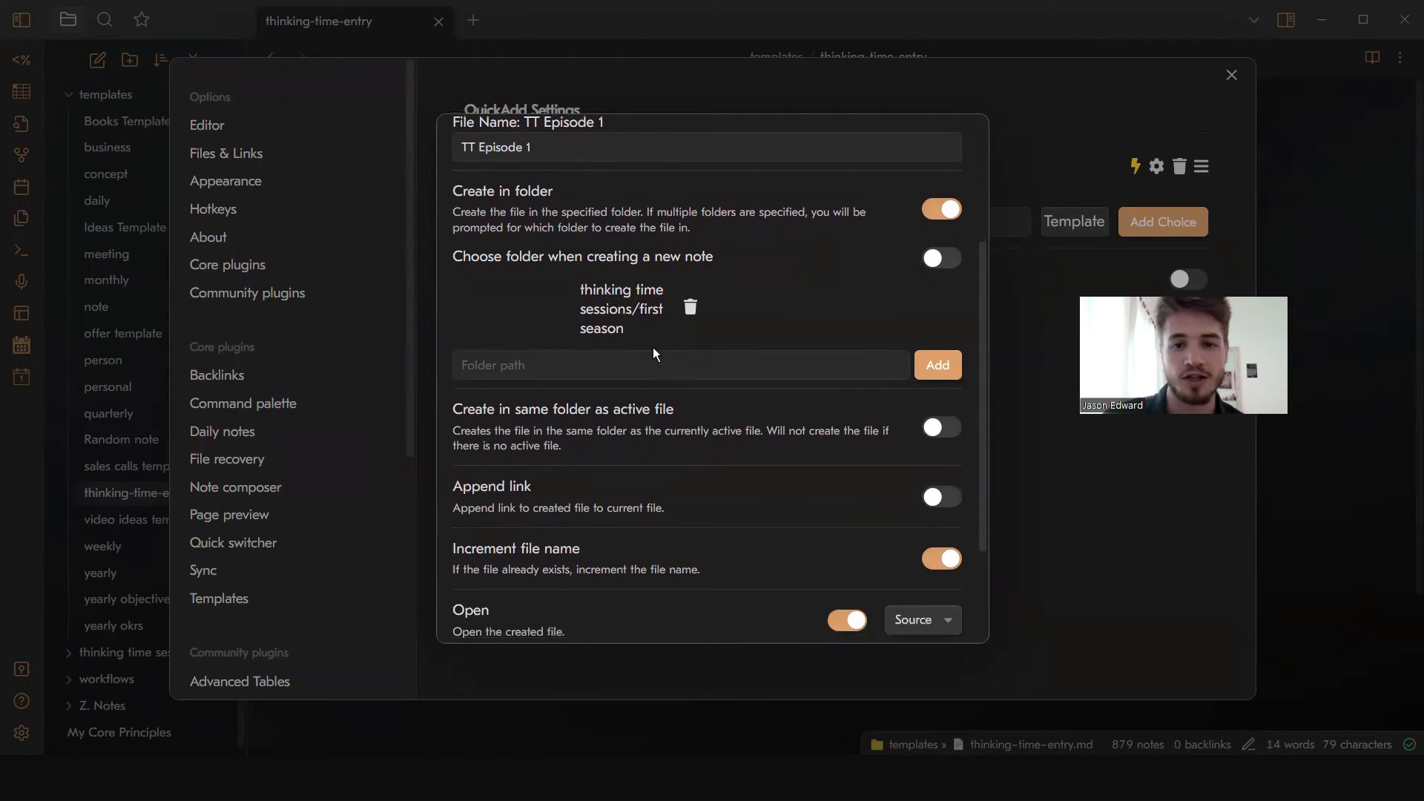
left_click(1087, 102)
left_click(1231, 75)
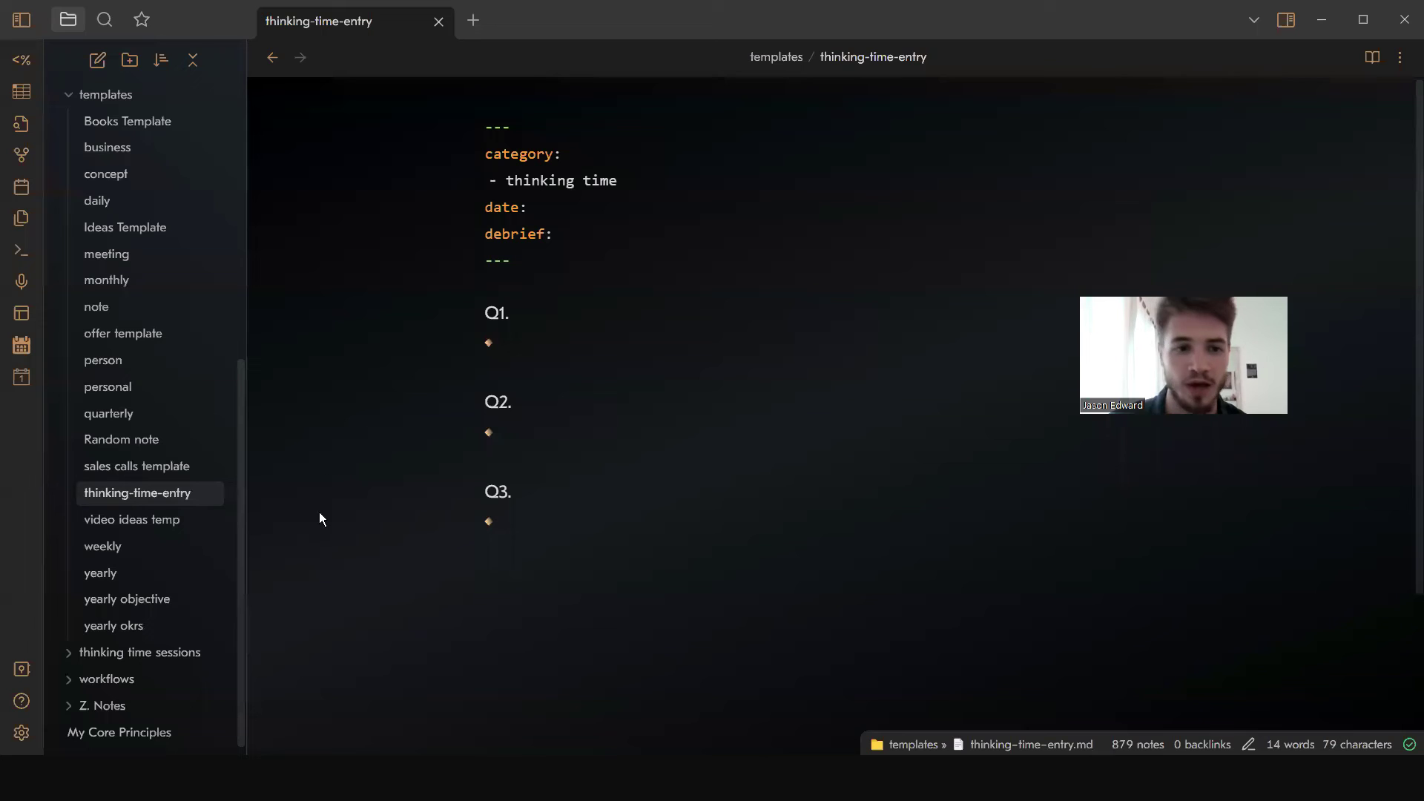
Step: Expand the thinking time sessions folder and its first season subfolder to view the episode notes
scroll(221, 586, "down", 1)
left_click(69, 639)
scroll(69, 643, "down", 2)
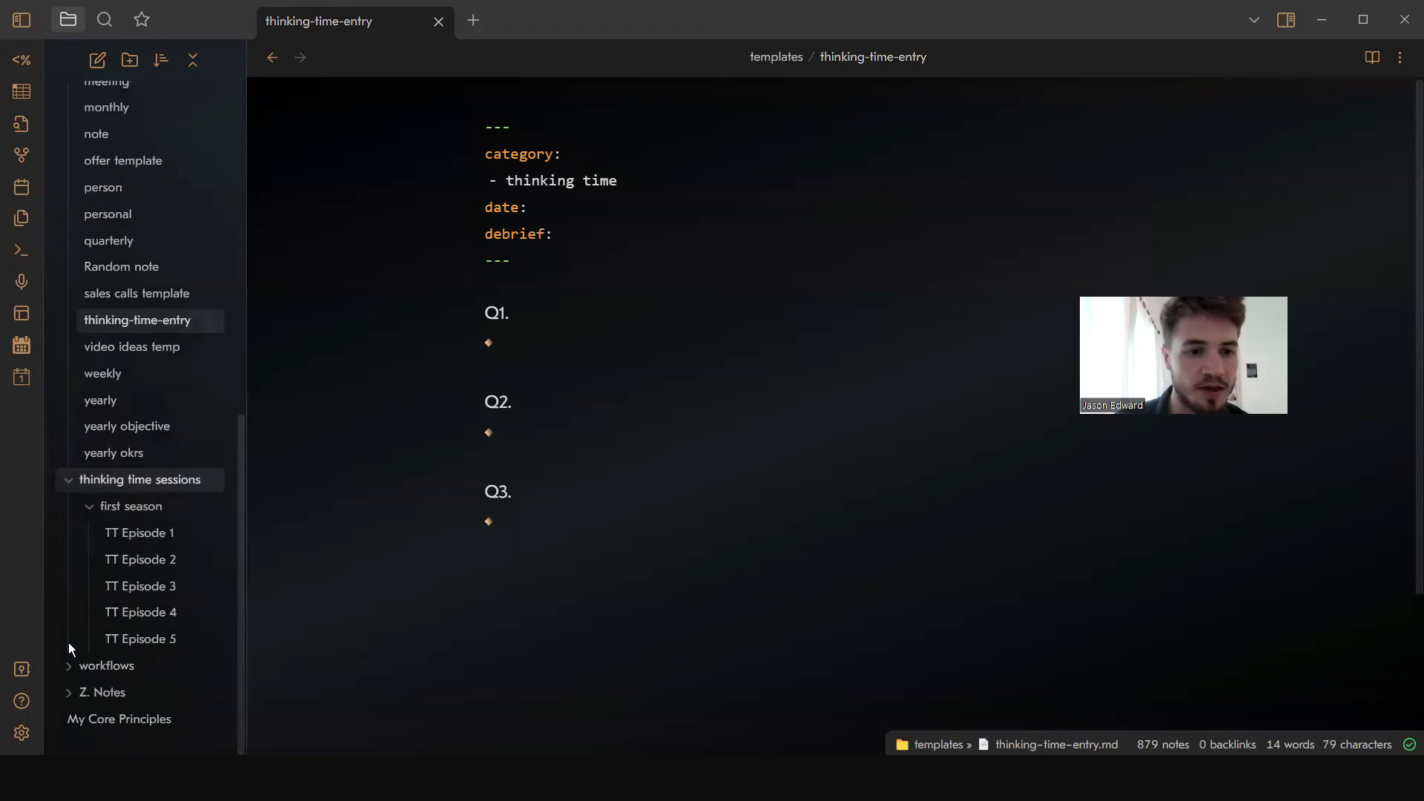
scroll(93, 519, "up", 2)
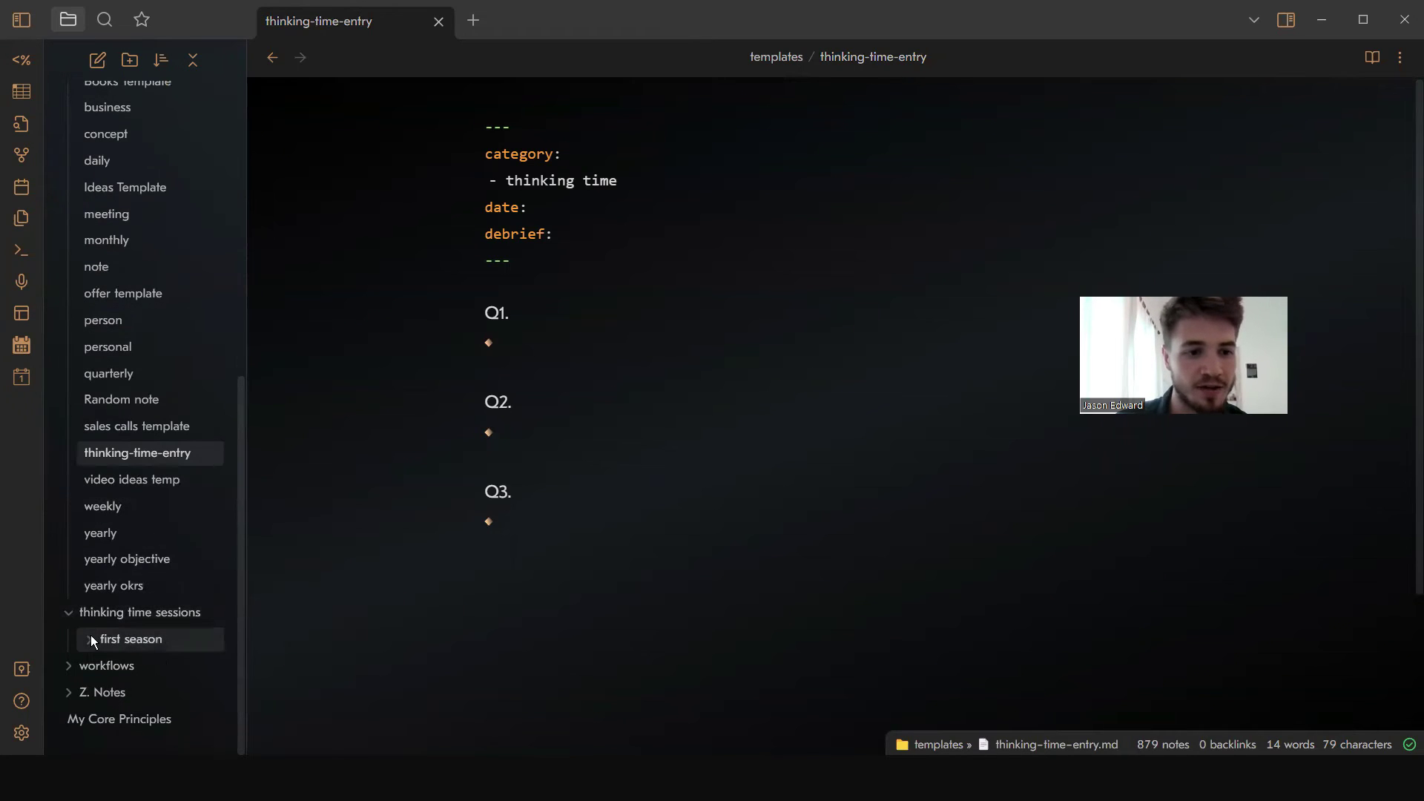
scroll(117, 626, "down", 2)
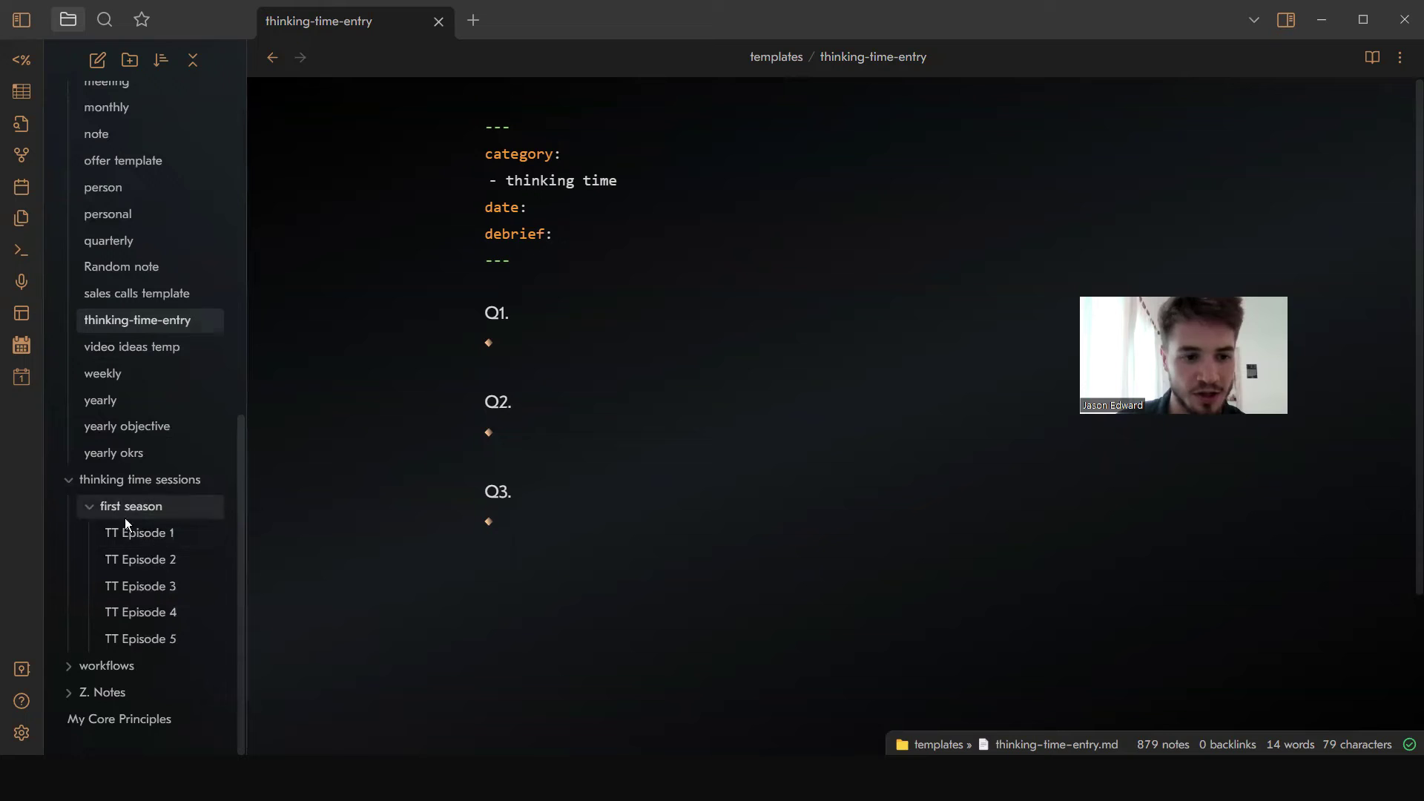
Step: Reopen the New Thinking Time Session choice, try entering the root folder / as a folder path, and clear the entry
left_click(21, 732)
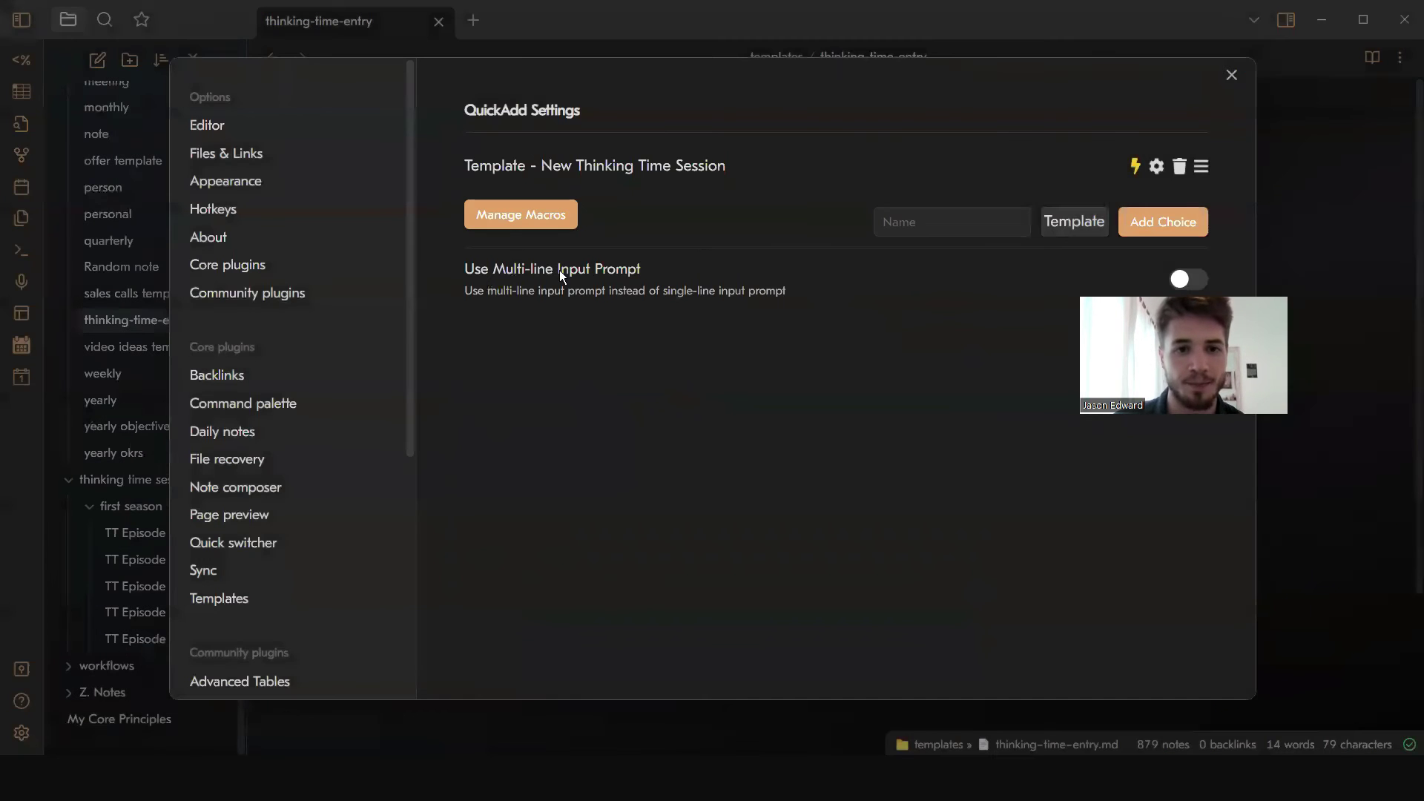
left_click(1153, 169)
scroll(798, 391, "down", 4)
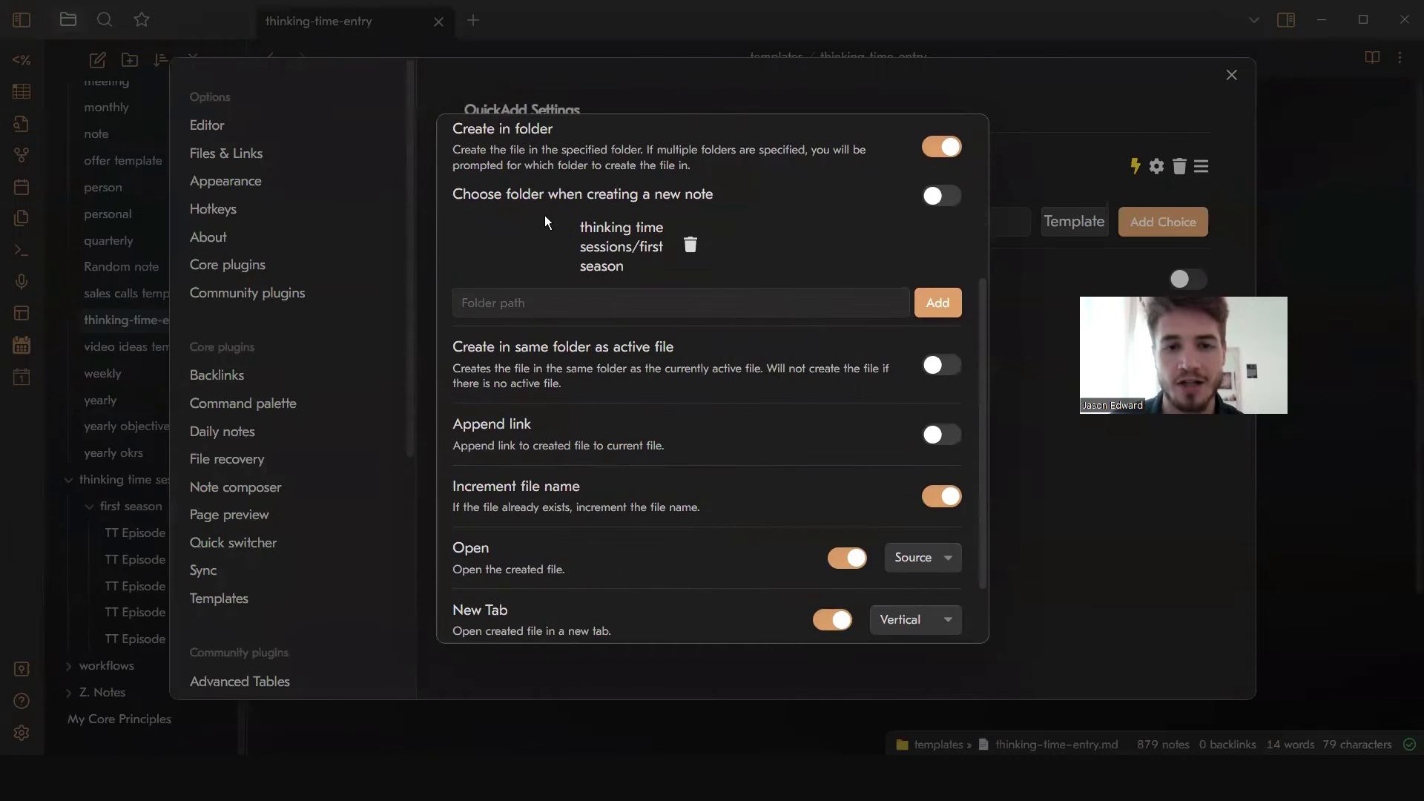
scroll(627, 231, "up", 1)
left_click(617, 342)
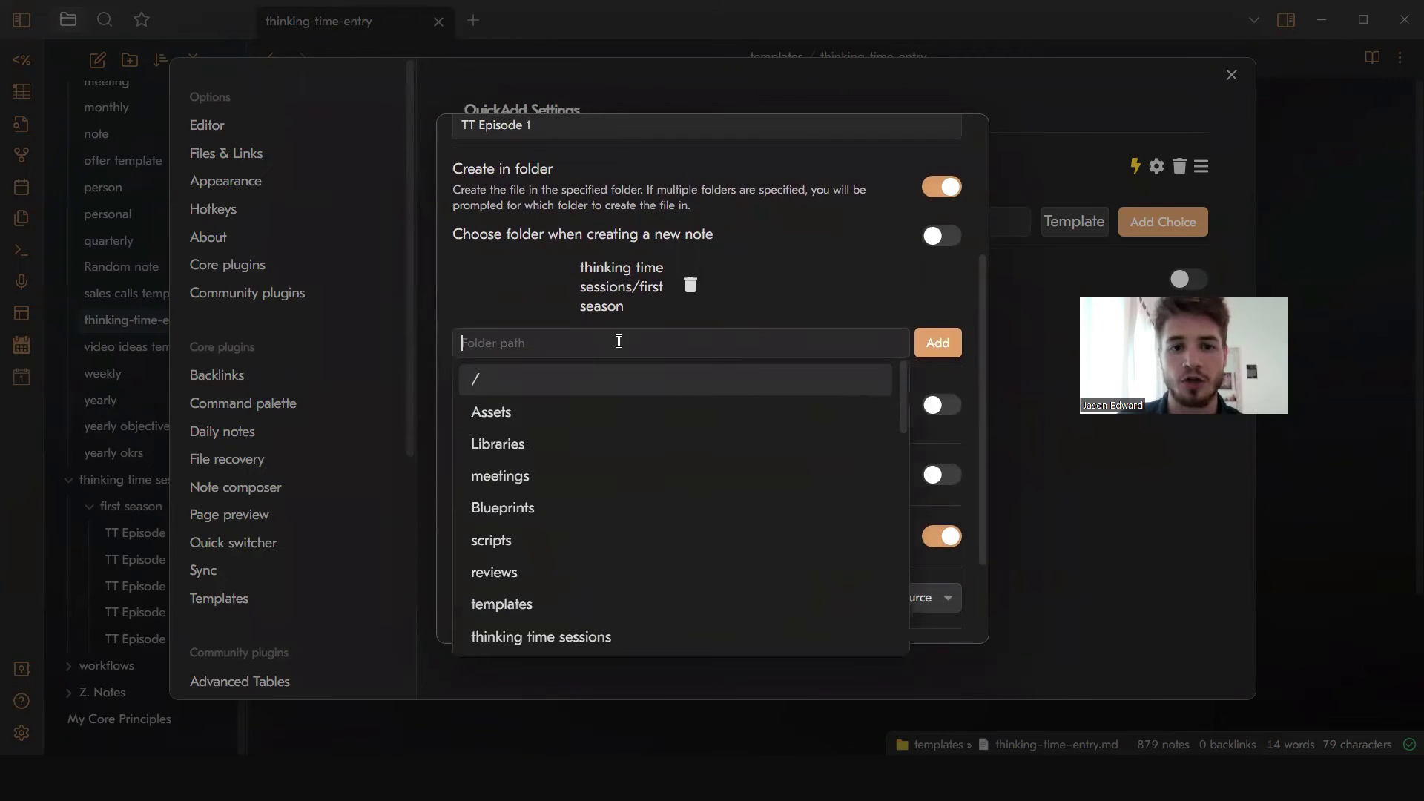
left_click(522, 392)
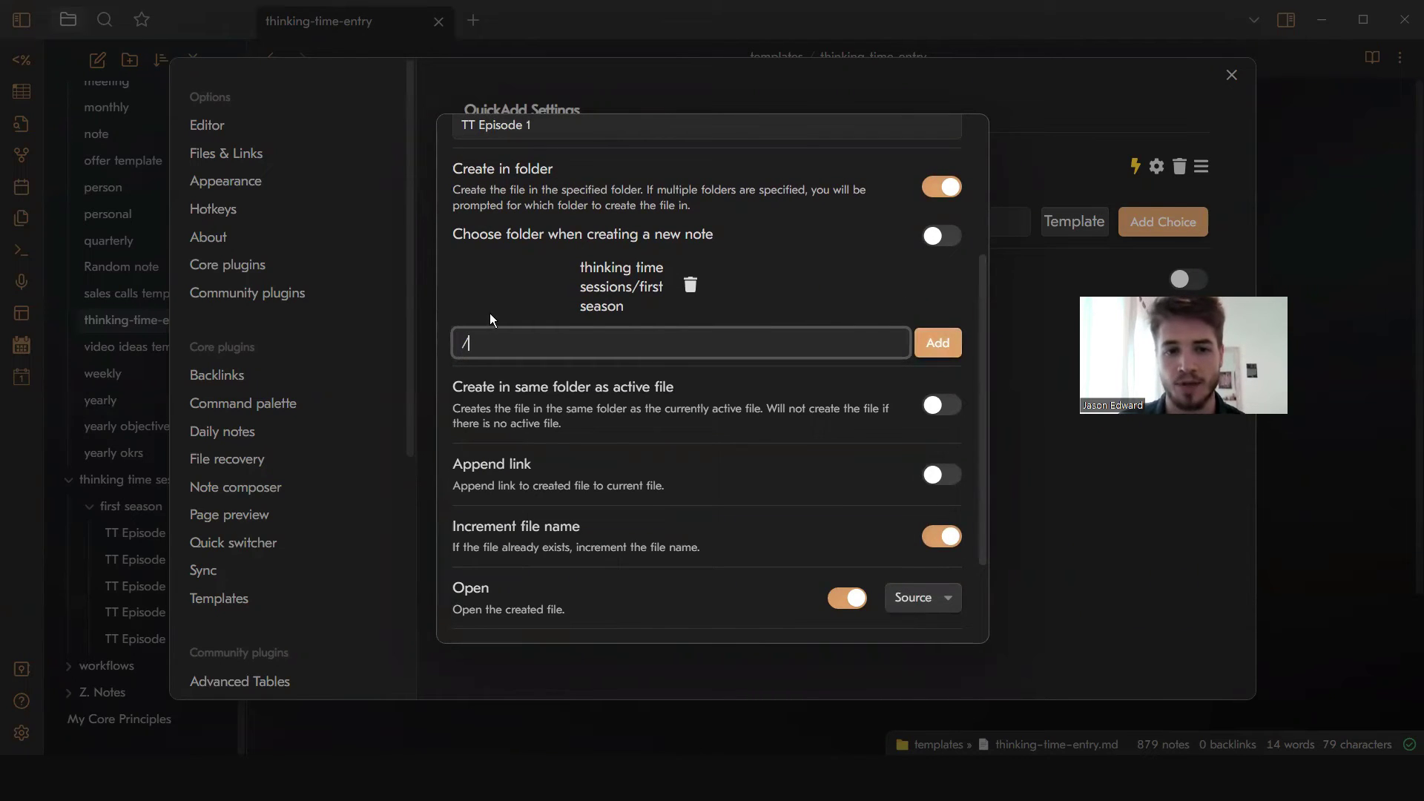
key("BackSpace")
left_click(528, 303)
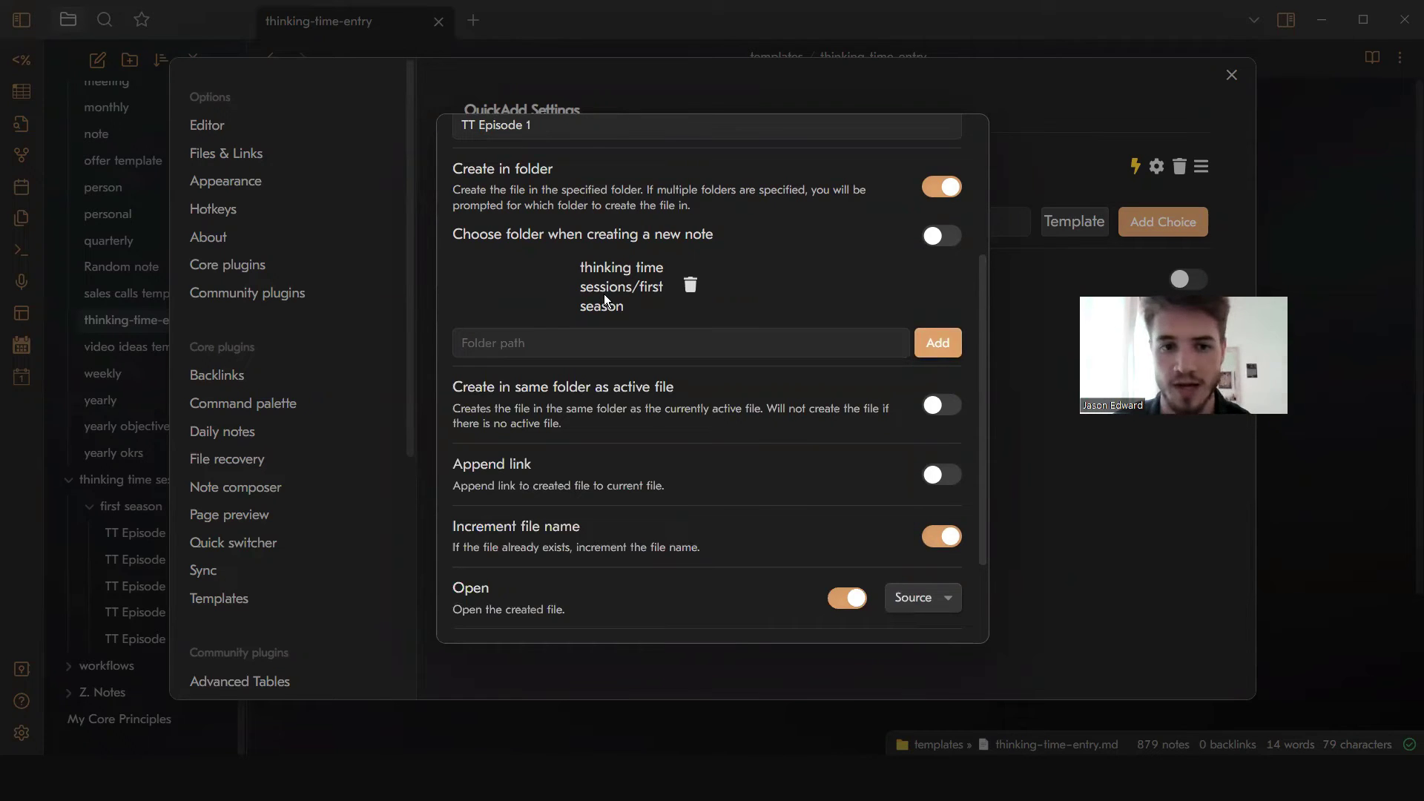
Step: Review the choice's increment file name, open, new tab and focus options alongside its file name, and close the settings
scroll(552, 296, "down", 2)
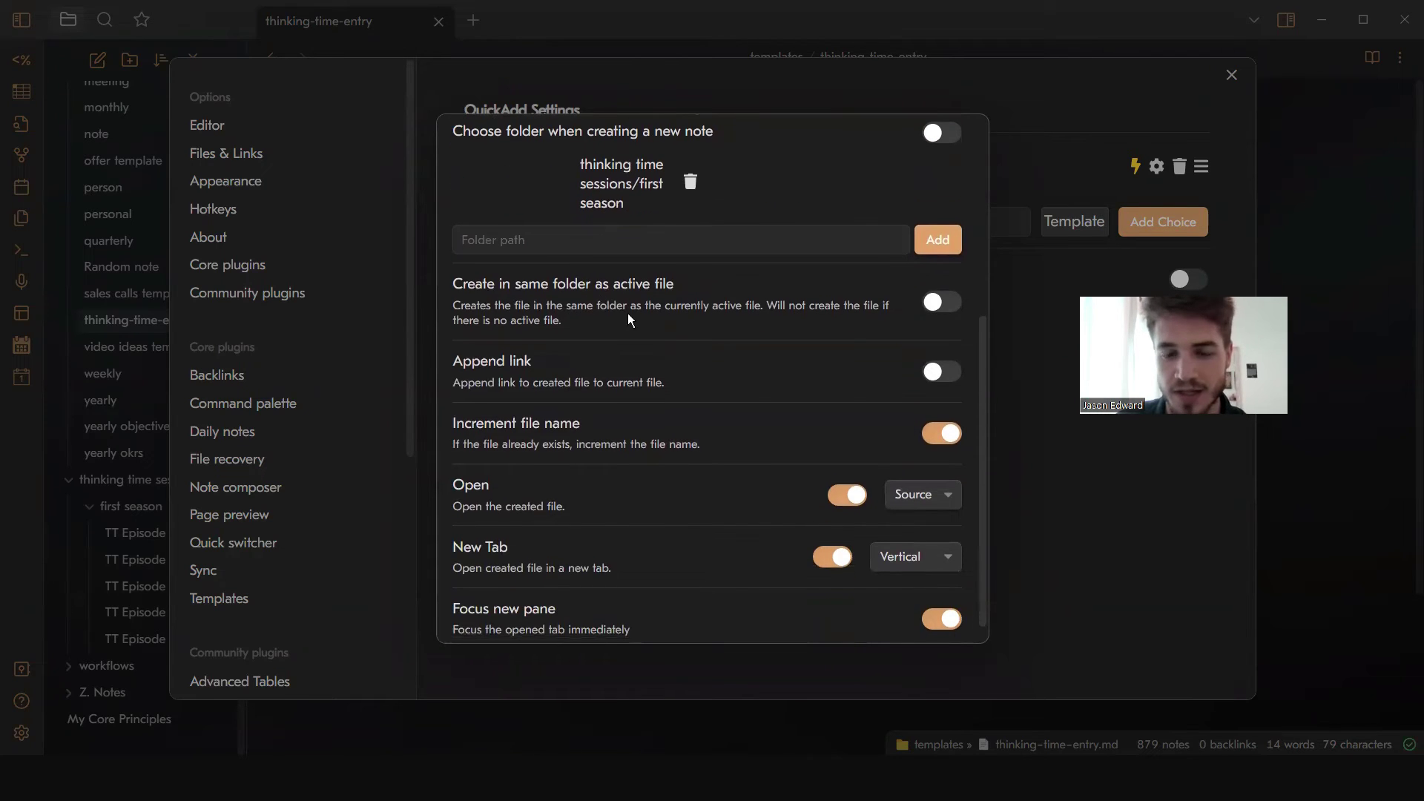
scroll(628, 313, "down", 1)
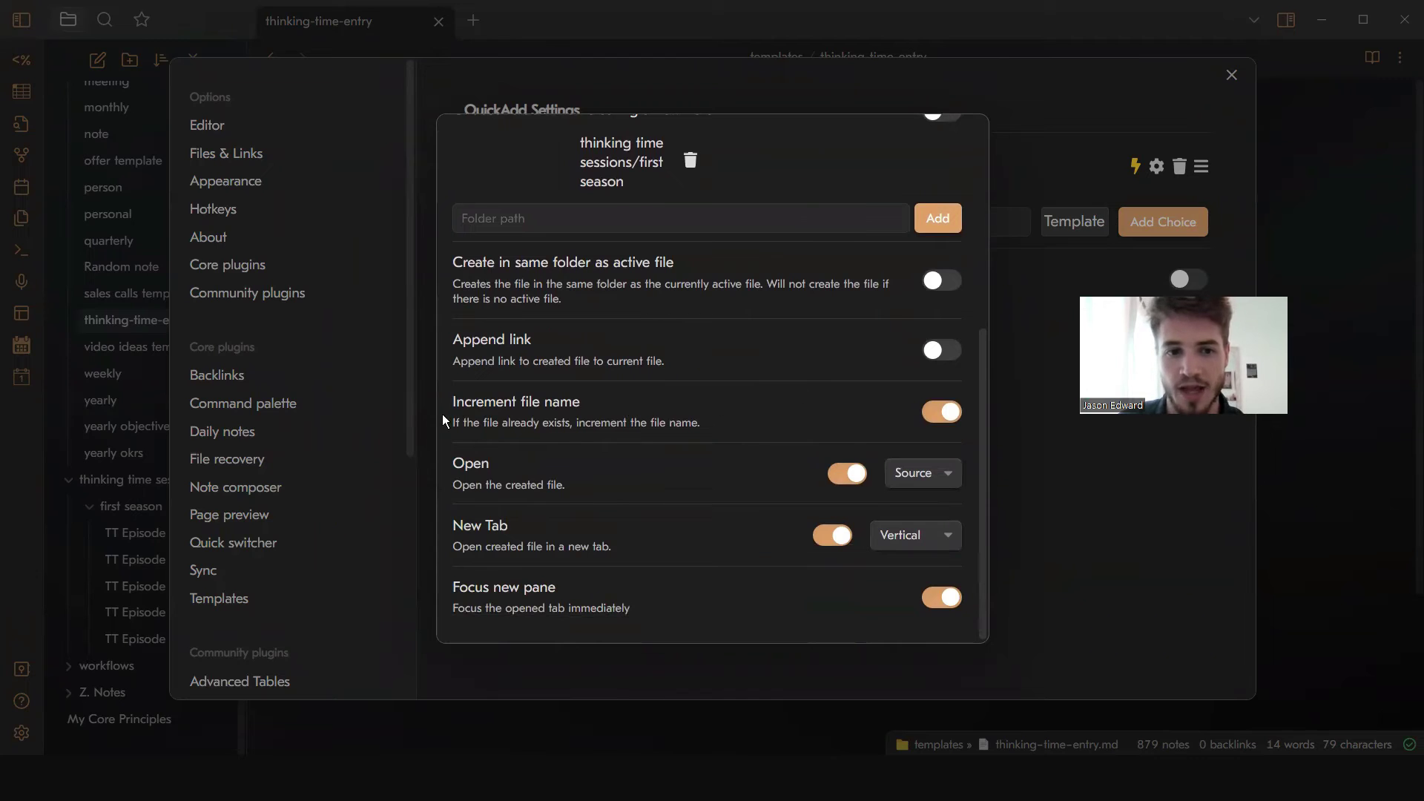
scroll(598, 402, "up", 7)
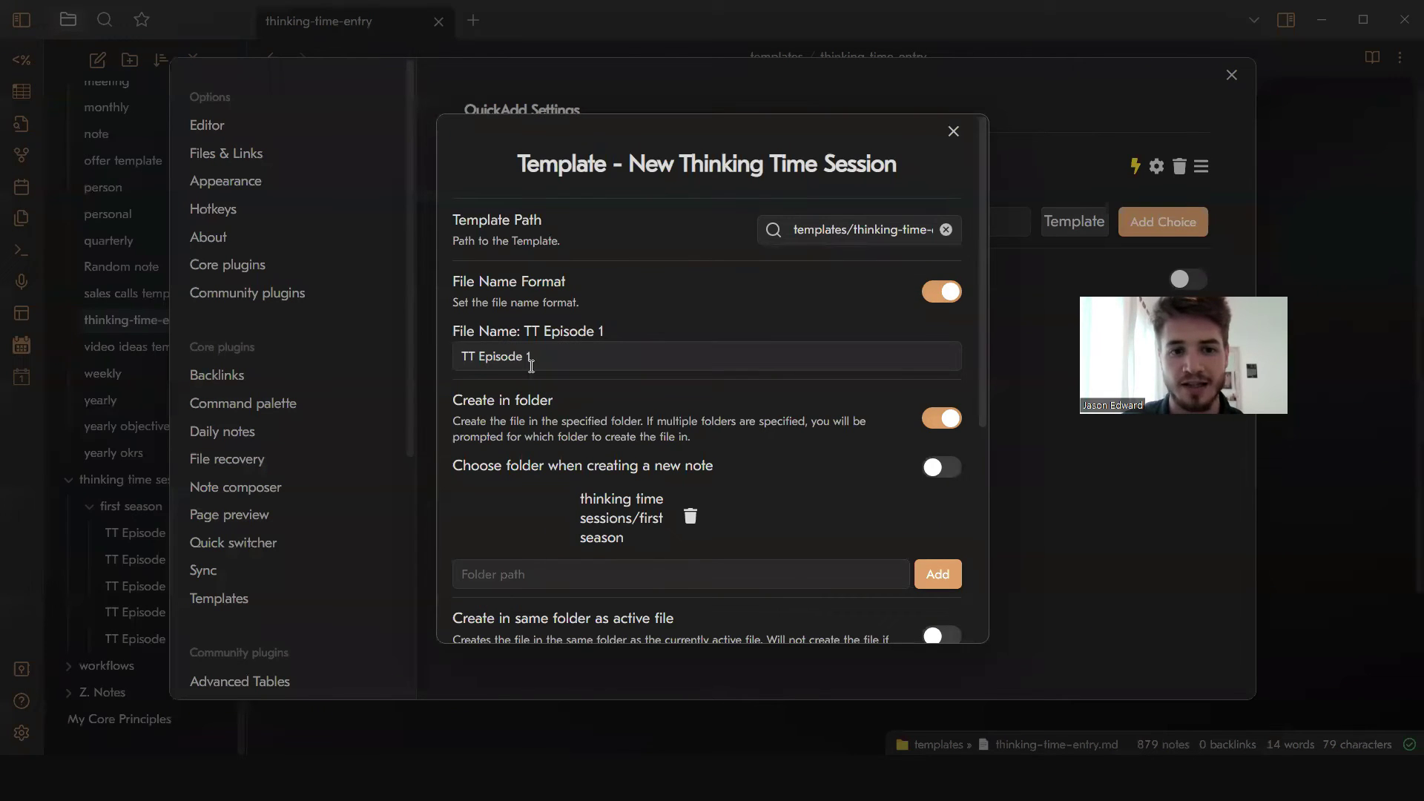
left_click_drag(477, 359, 585, 357)
scroll(606, 386, "down", 1)
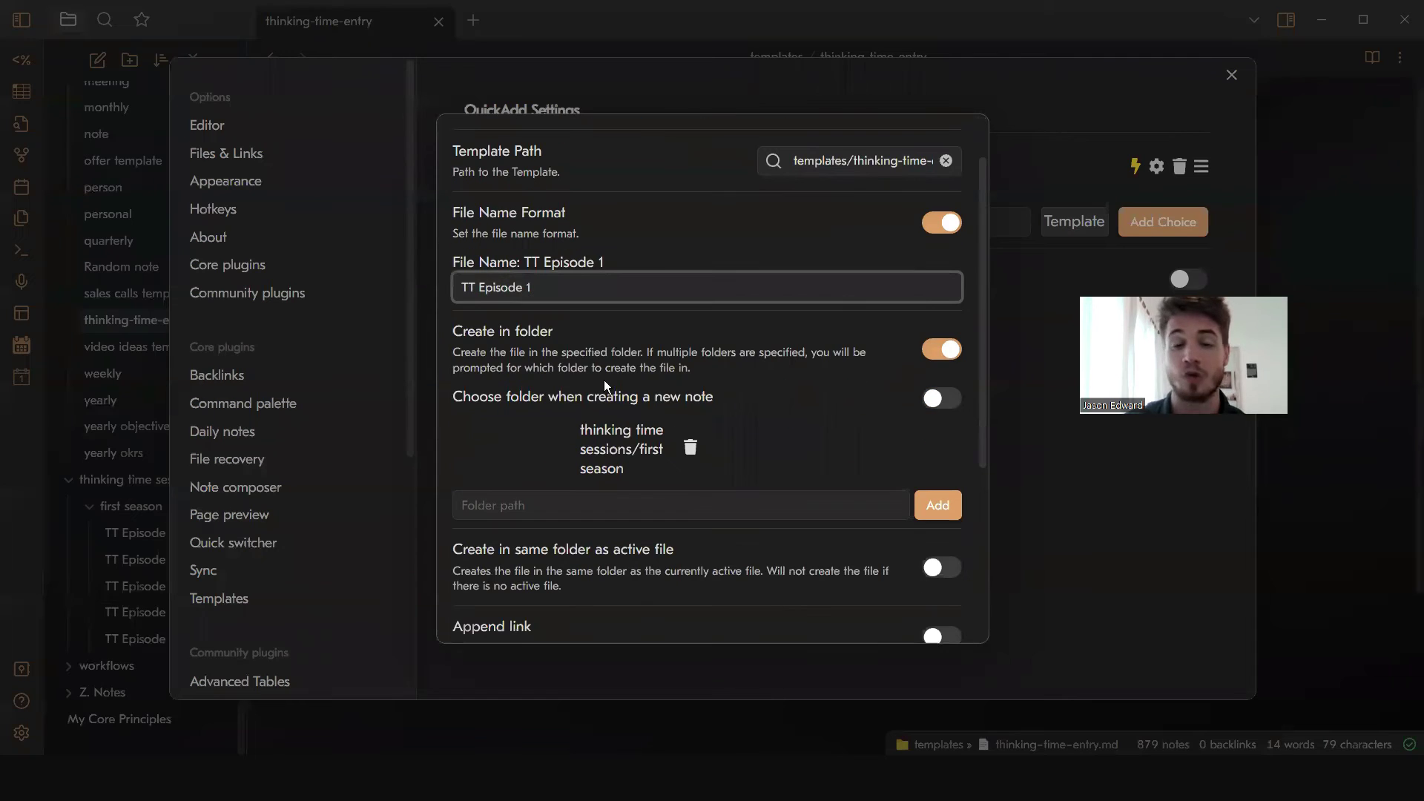
scroll(606, 386, "down", 3)
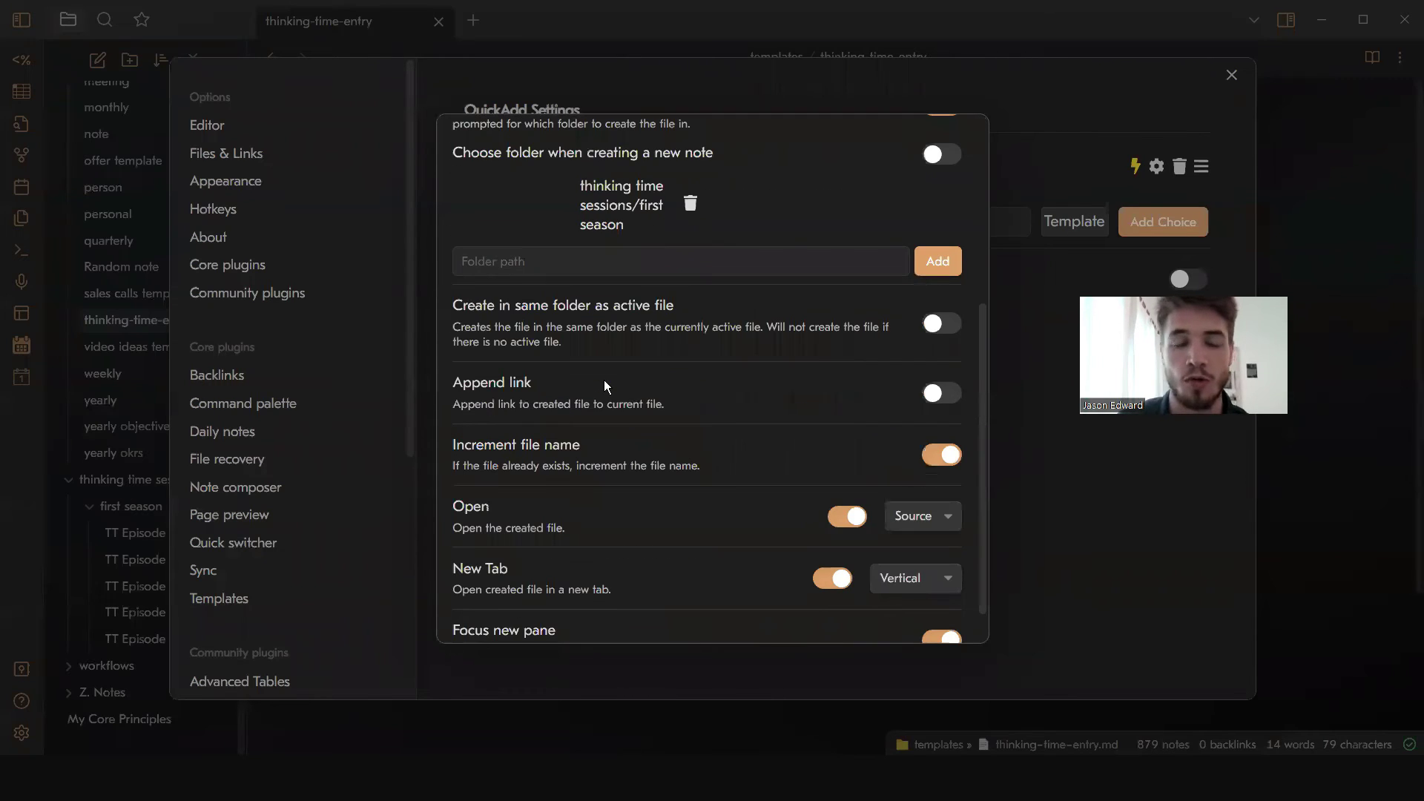
scroll(604, 382, "down", 1)
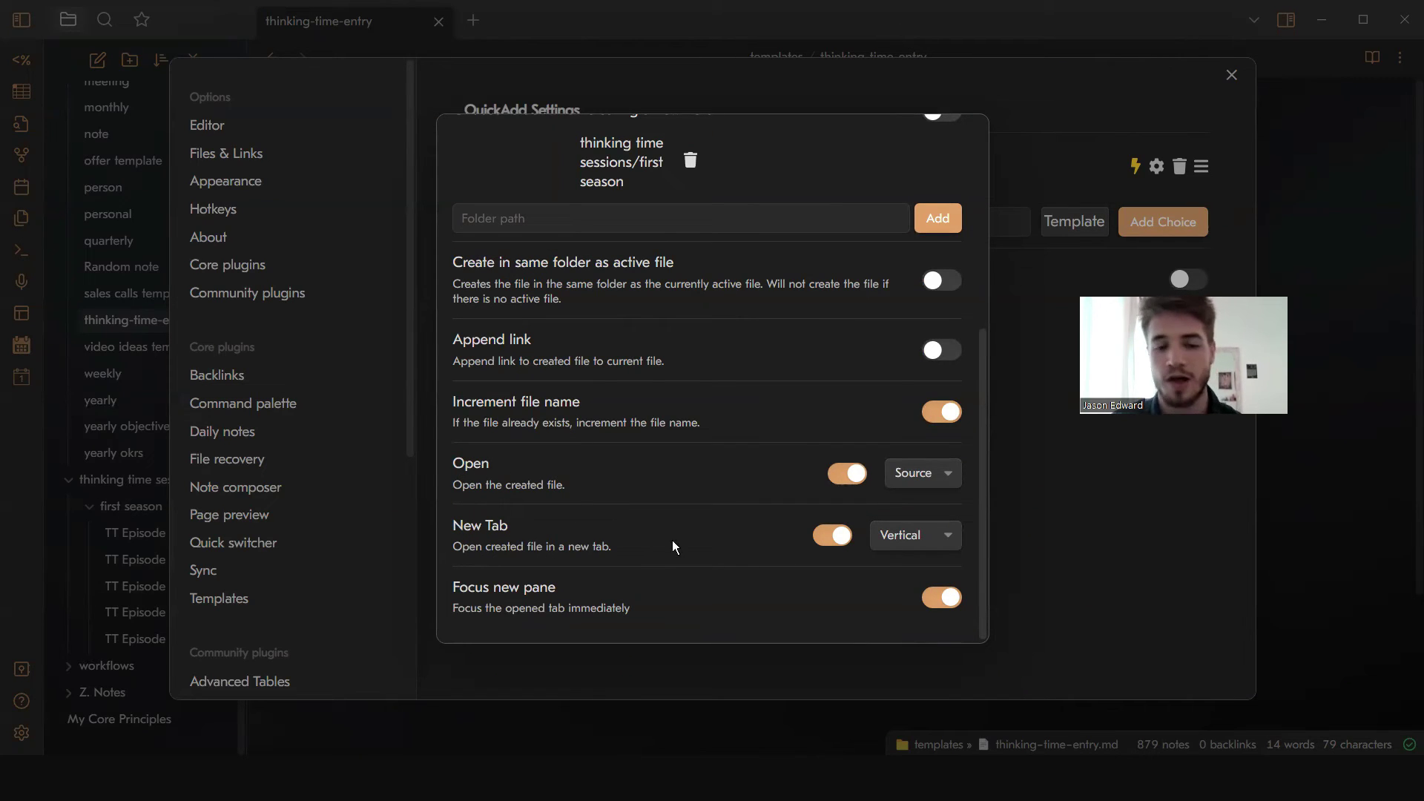
left_click(1002, 113)
left_click(1231, 75)
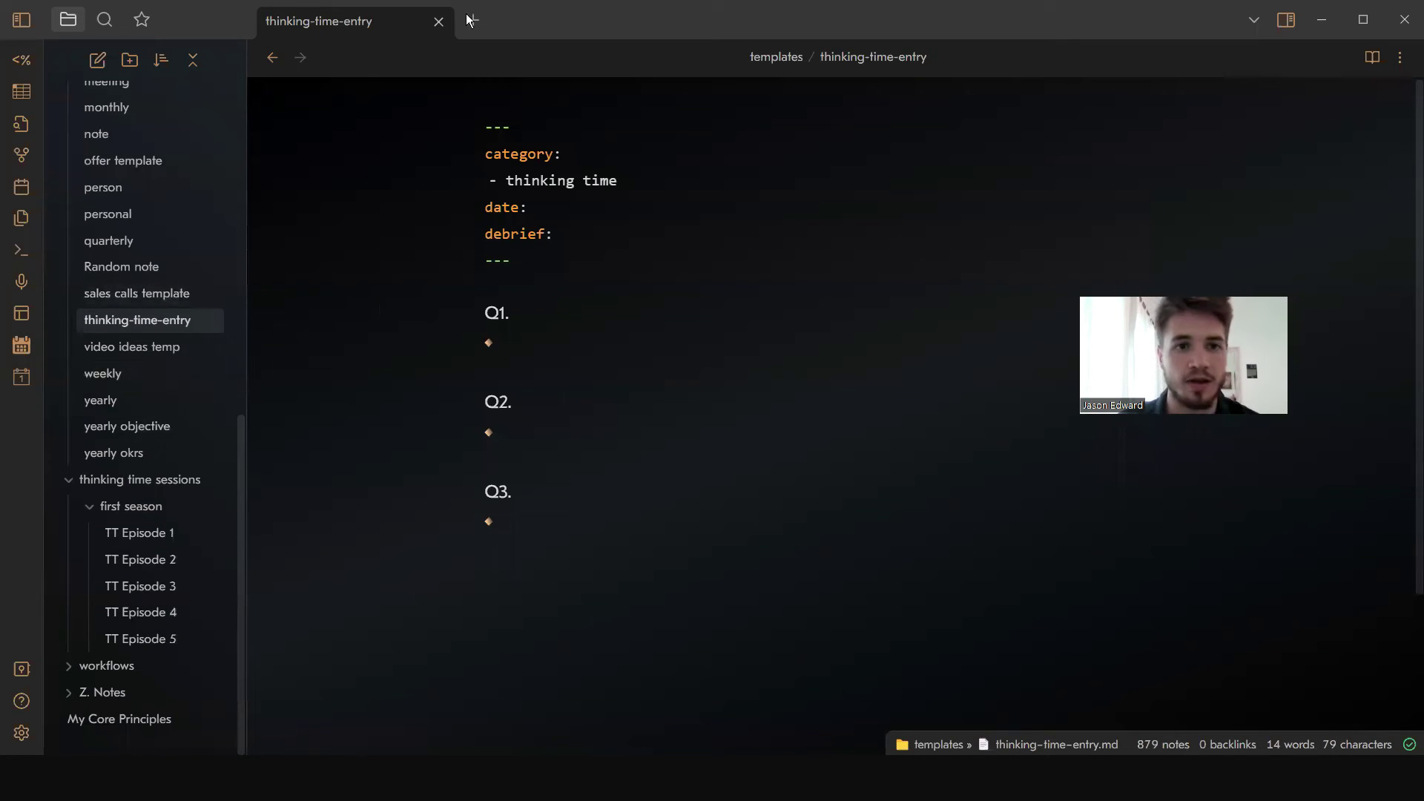
Step: Close the thinking-time-entry note and open the Thinking Time Sessions collection from All Collections
left_click(444, 25)
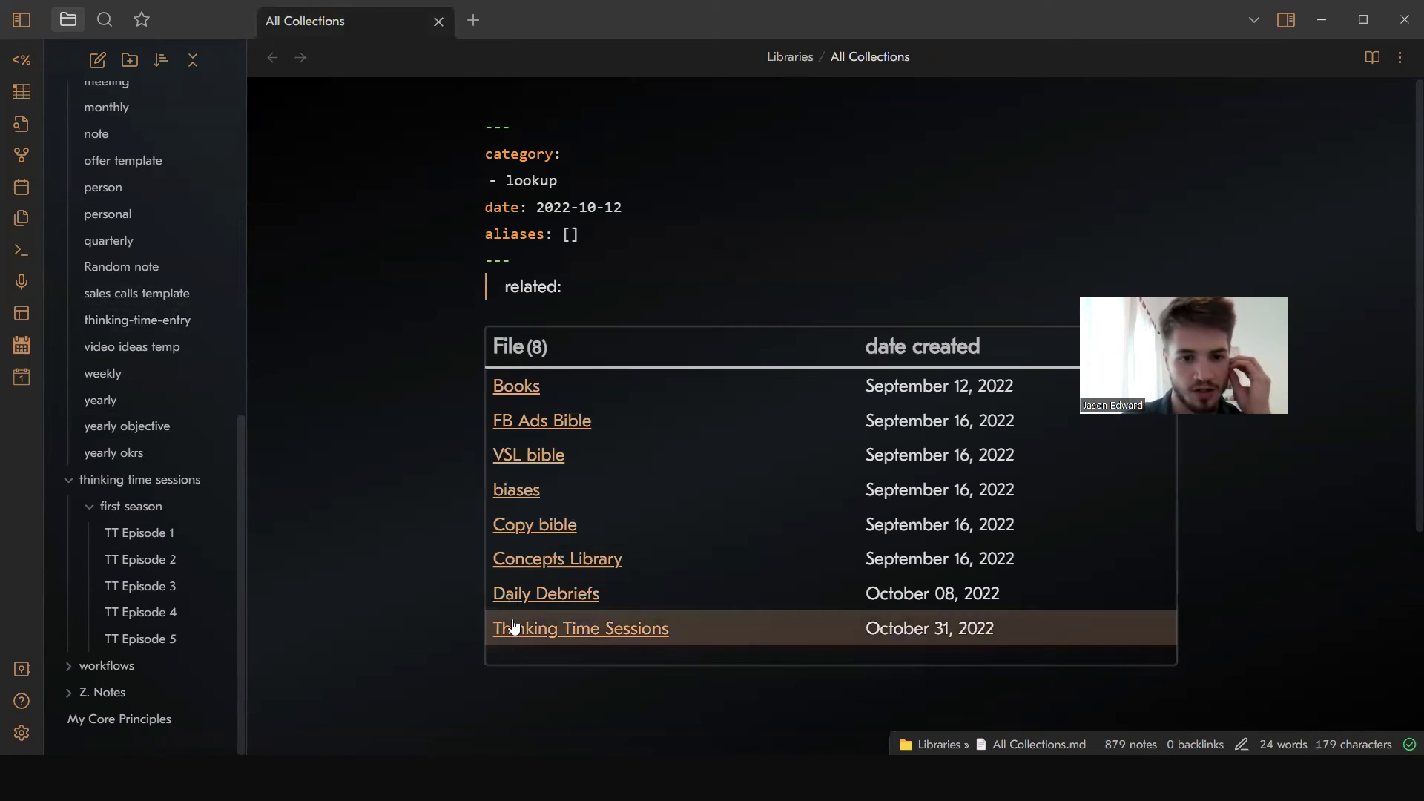
left_click(512, 625)
scroll(579, 508, "down", 2)
scroll(579, 509, "up", 2)
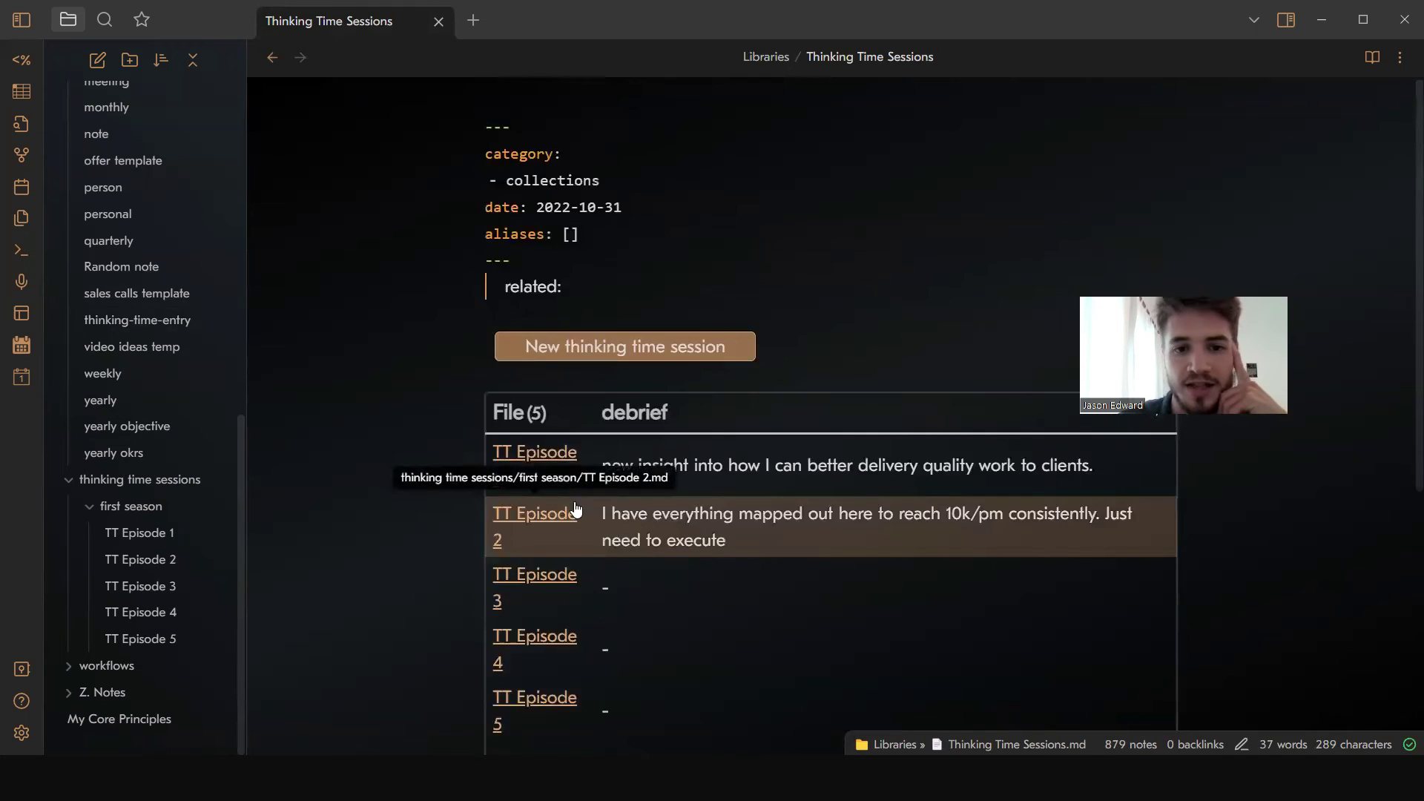
scroll(519, 371, "down", 1)
Step: Create a new thinking time session from the collection note and look through the resulting entry
left_click(556, 281)
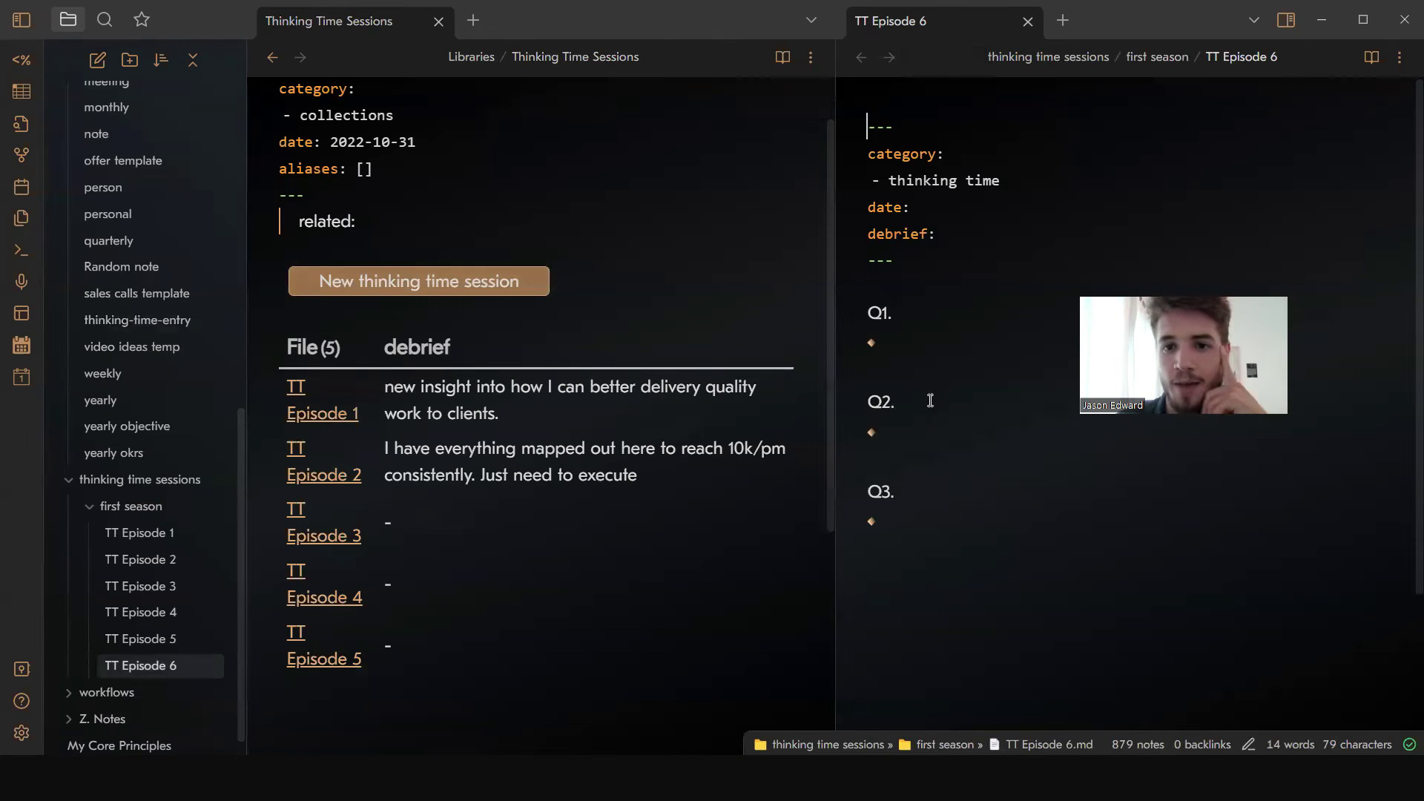
scroll(928, 401, "down", 3)
scroll(984, 176, "up", 3)
scroll(984, 177, "down", 2)
scroll(976, 304, "up", 2)
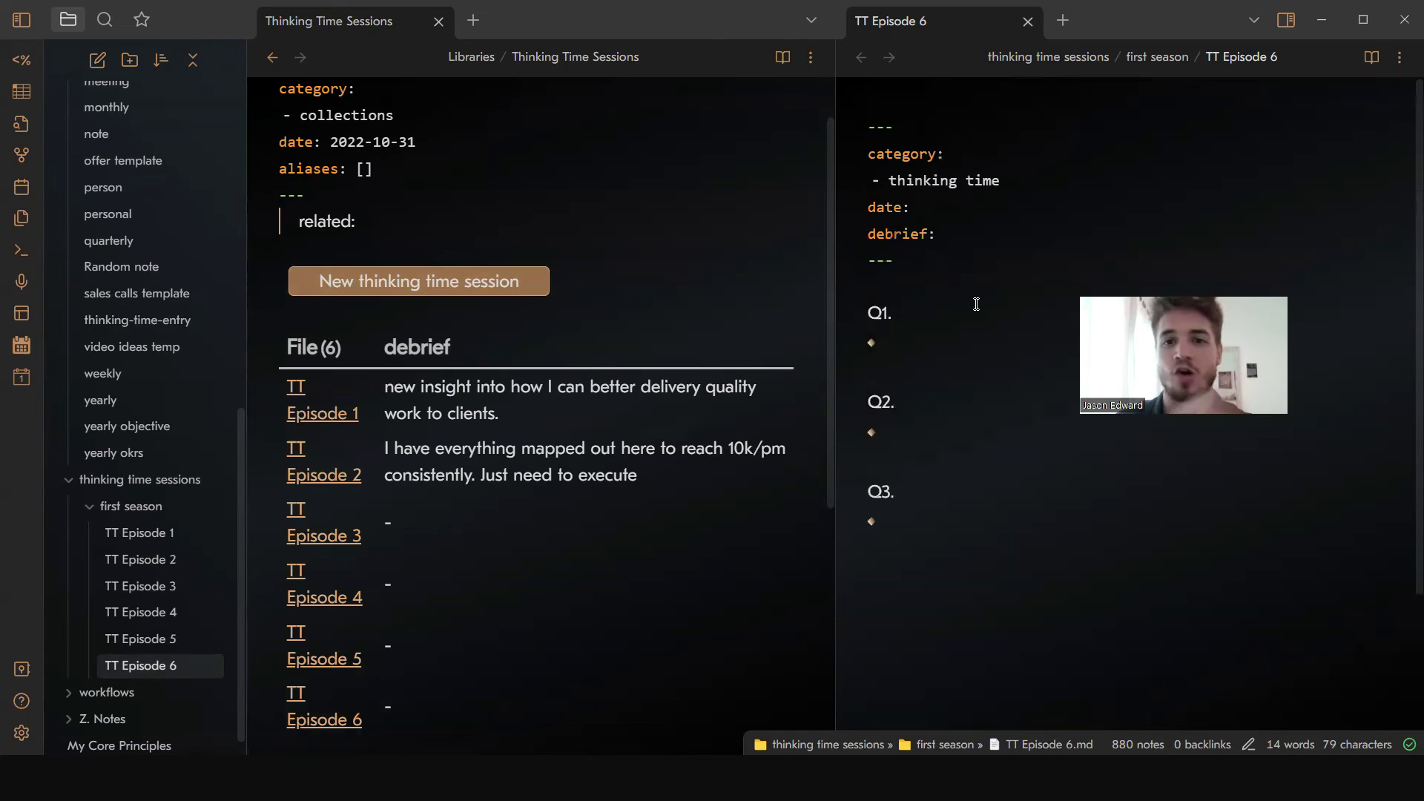
Step: Review the New Thinking Time Session choice's QuickAdd options, and close the settings and the TT Episode 6 note
left_click(21, 733)
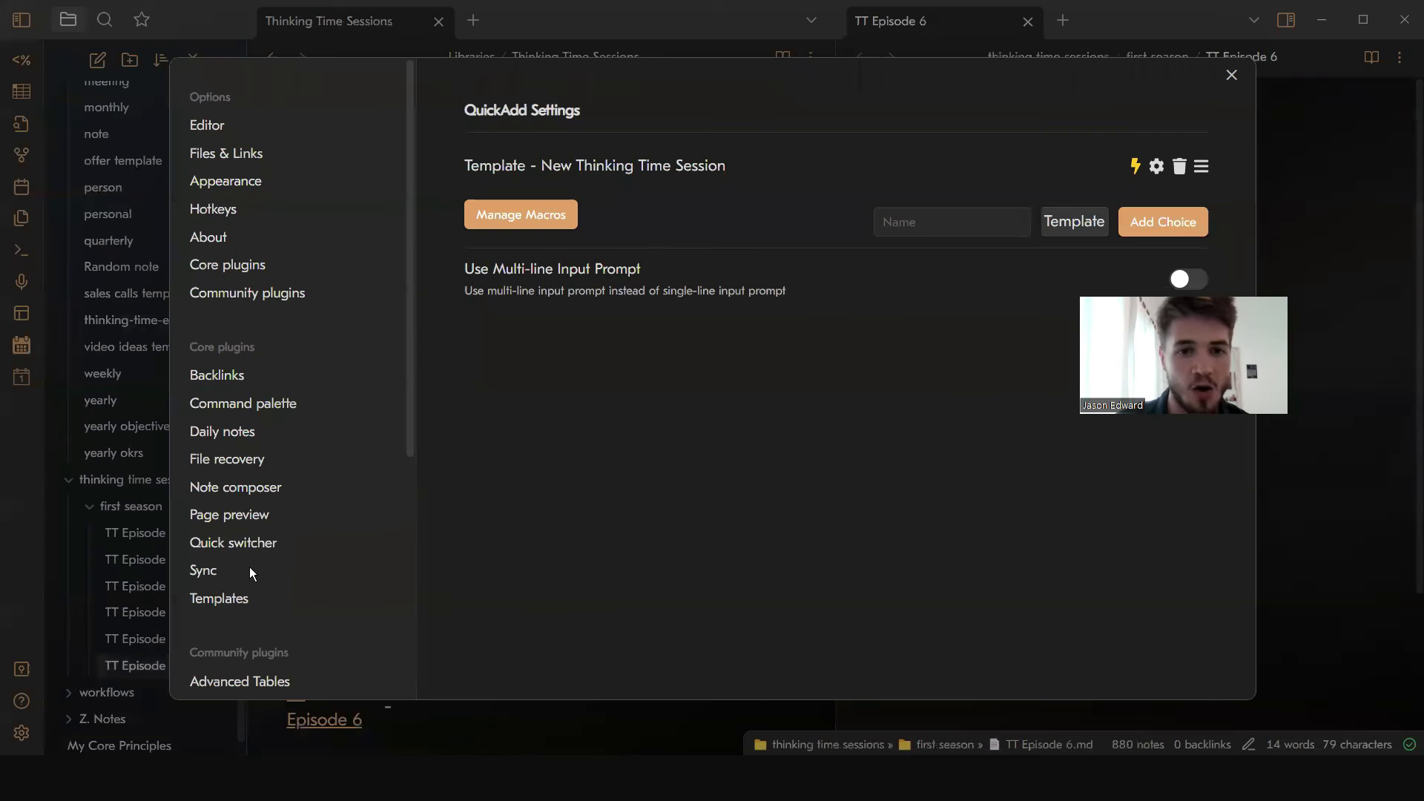
left_click(1156, 166)
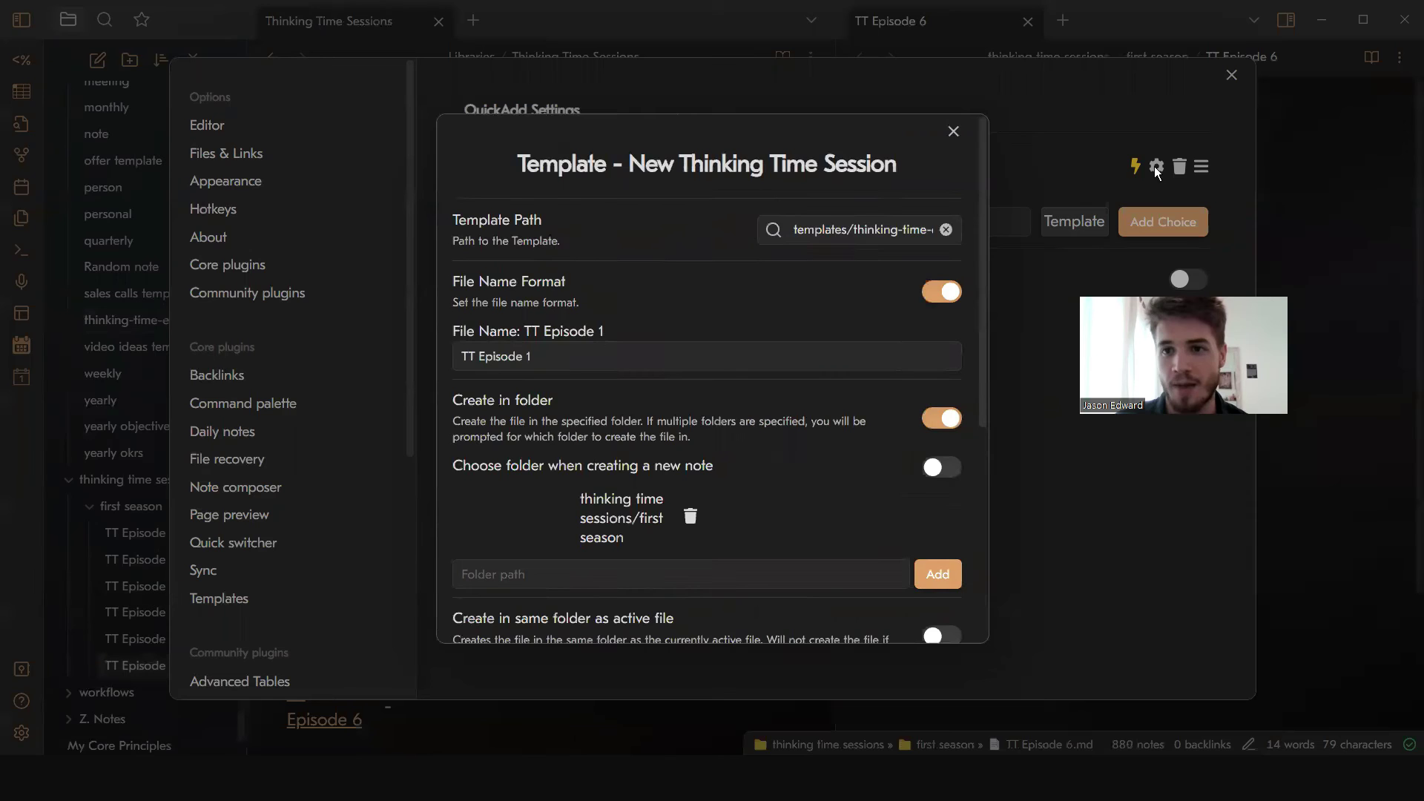
scroll(877, 353, "down", 5)
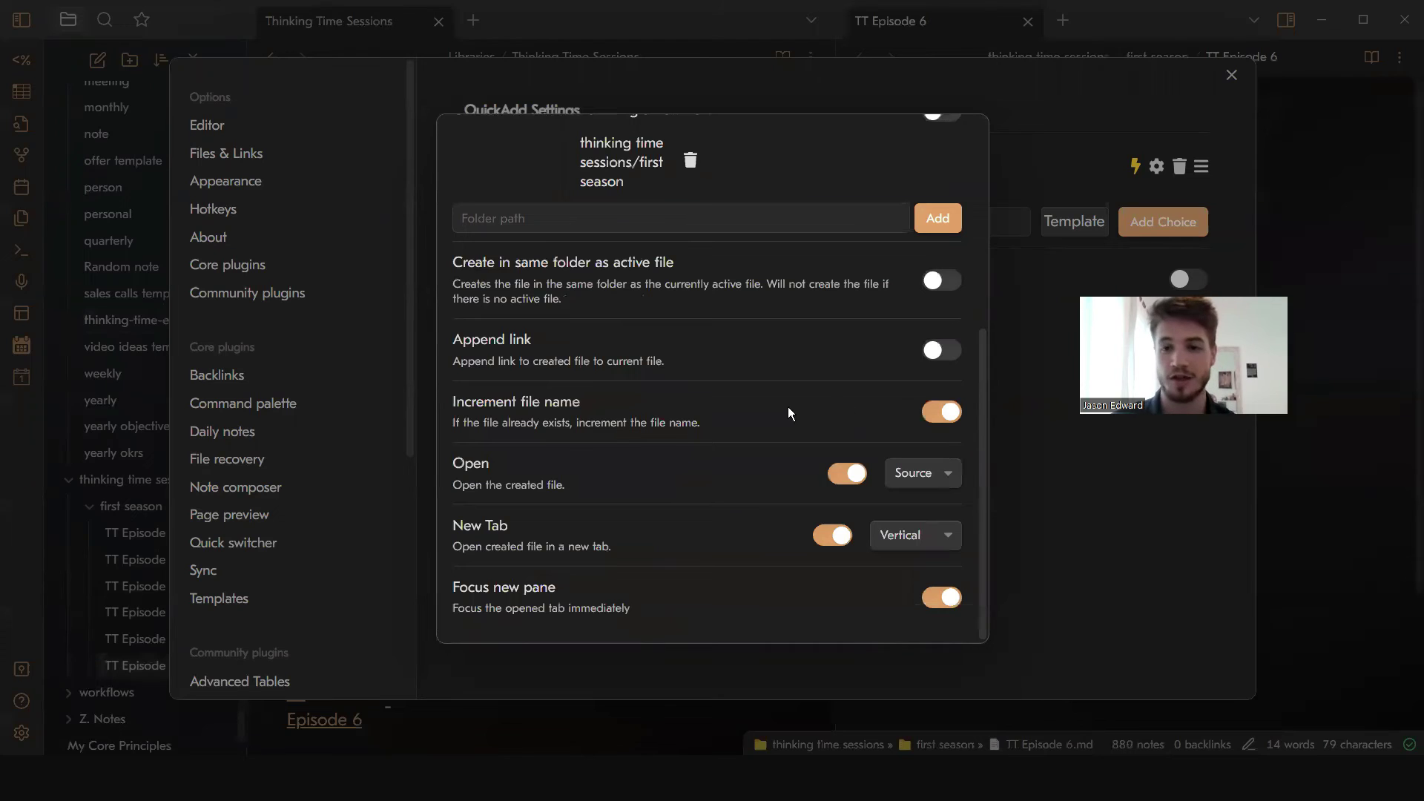
left_click(1016, 151)
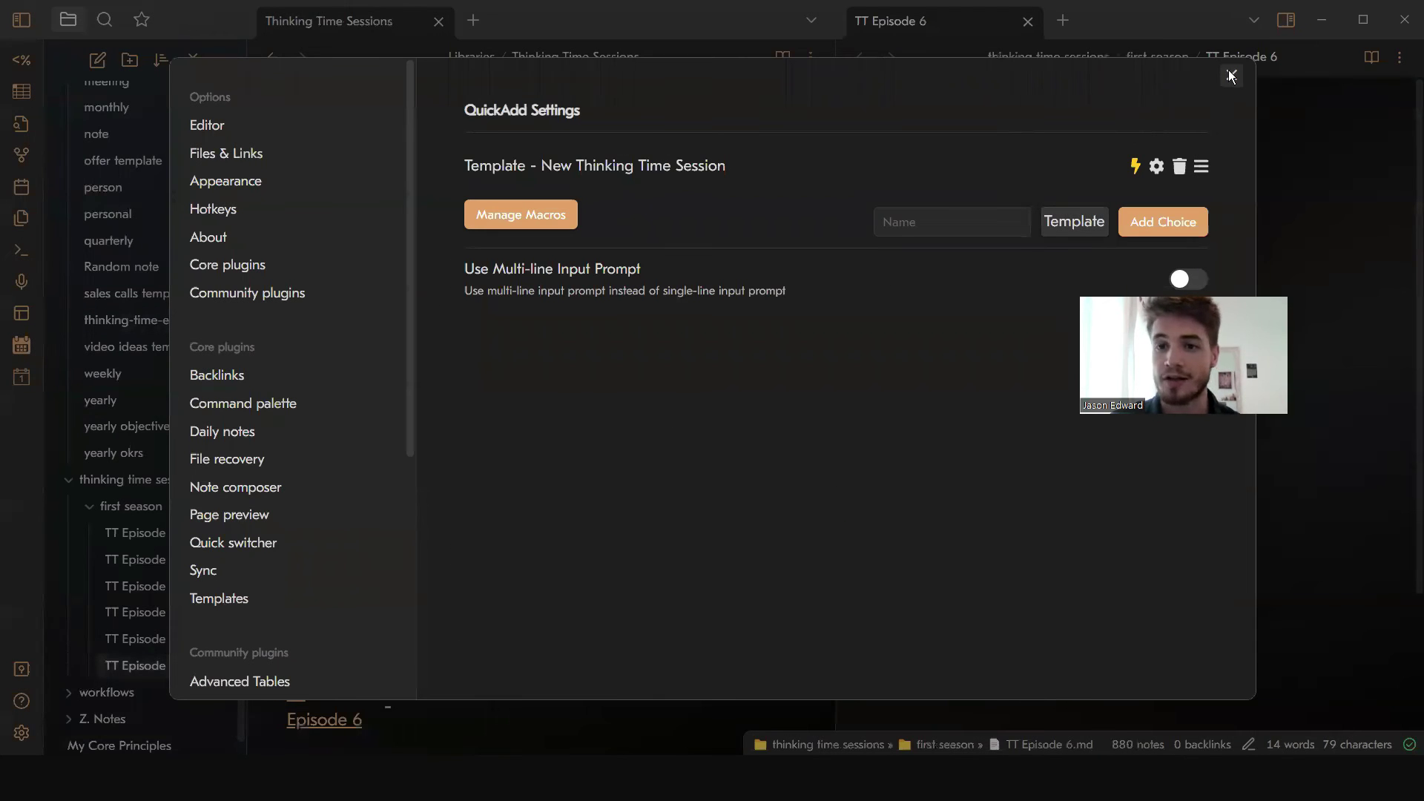
left_click(1231, 75)
left_click(1027, 21)
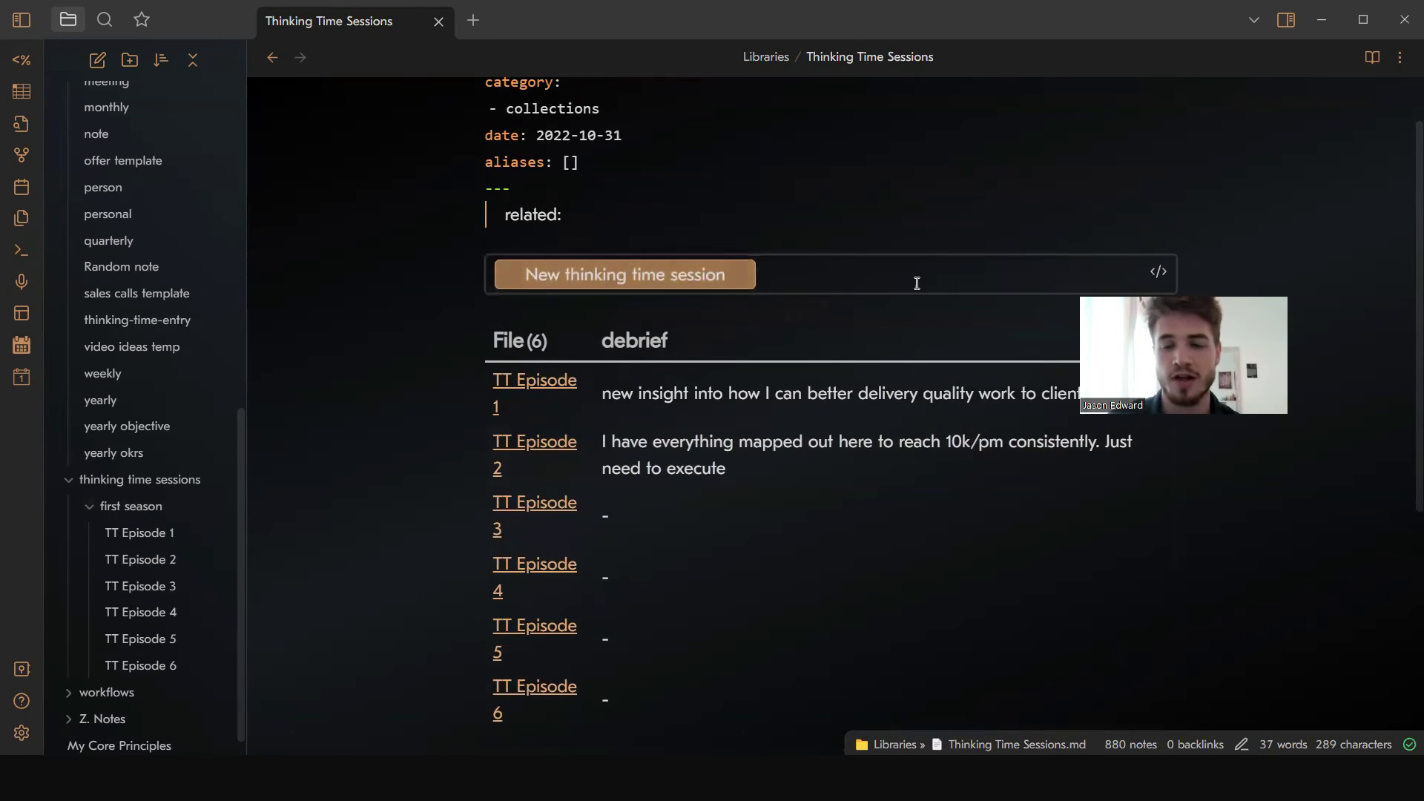
Step: Open the source of the New thinking time session button block and examine its complete code
scroll(1038, 252, "down", 1)
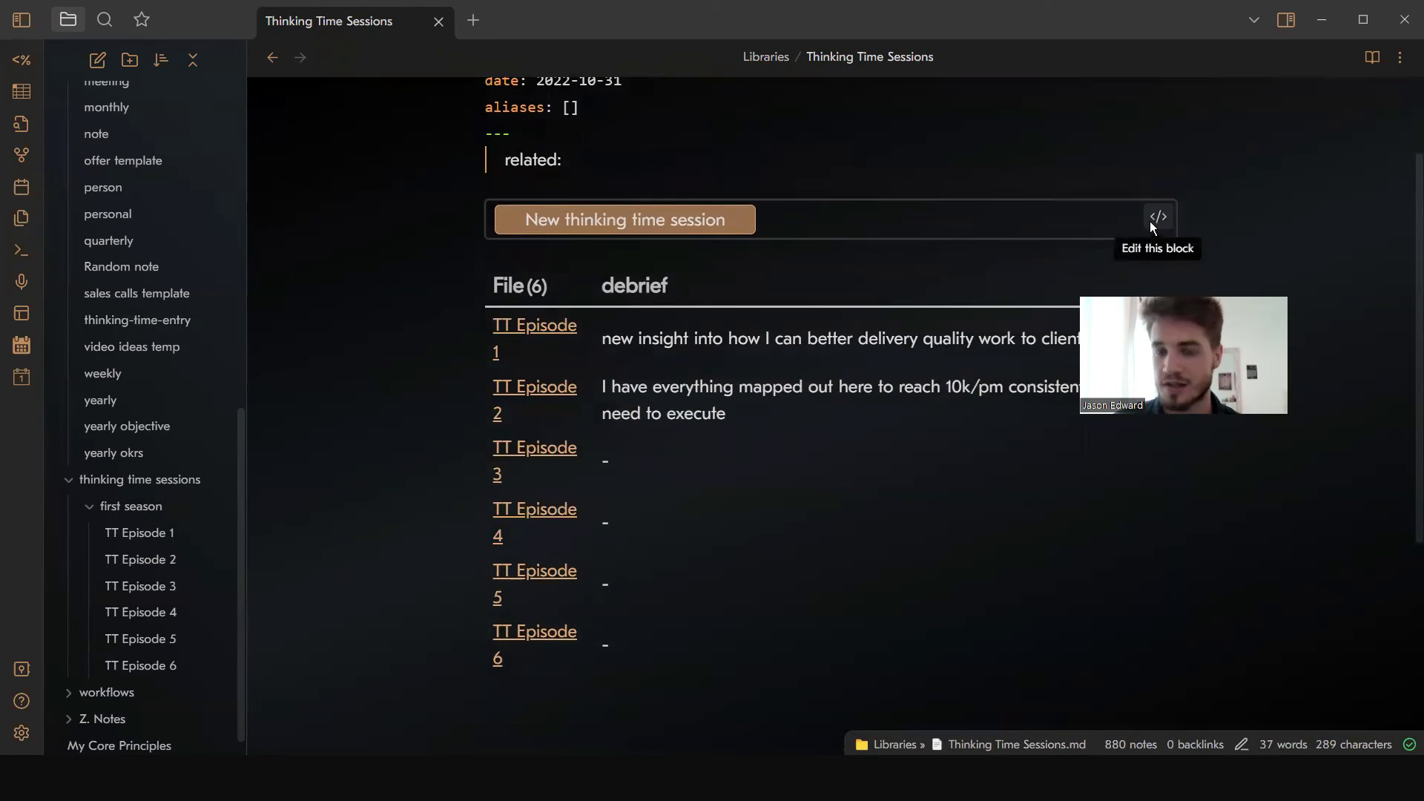
left_click(1155, 218)
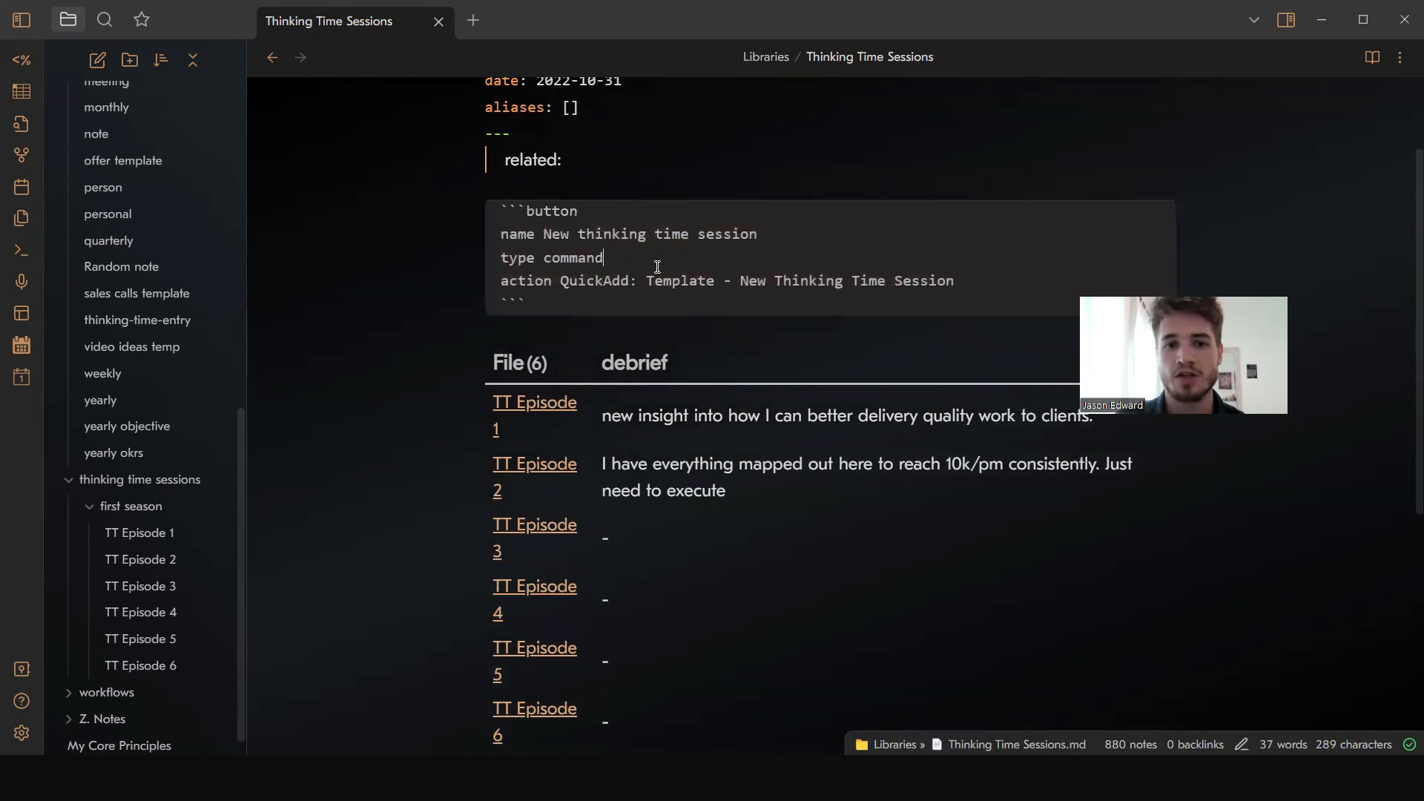
left_click_drag(572, 301, 496, 215)
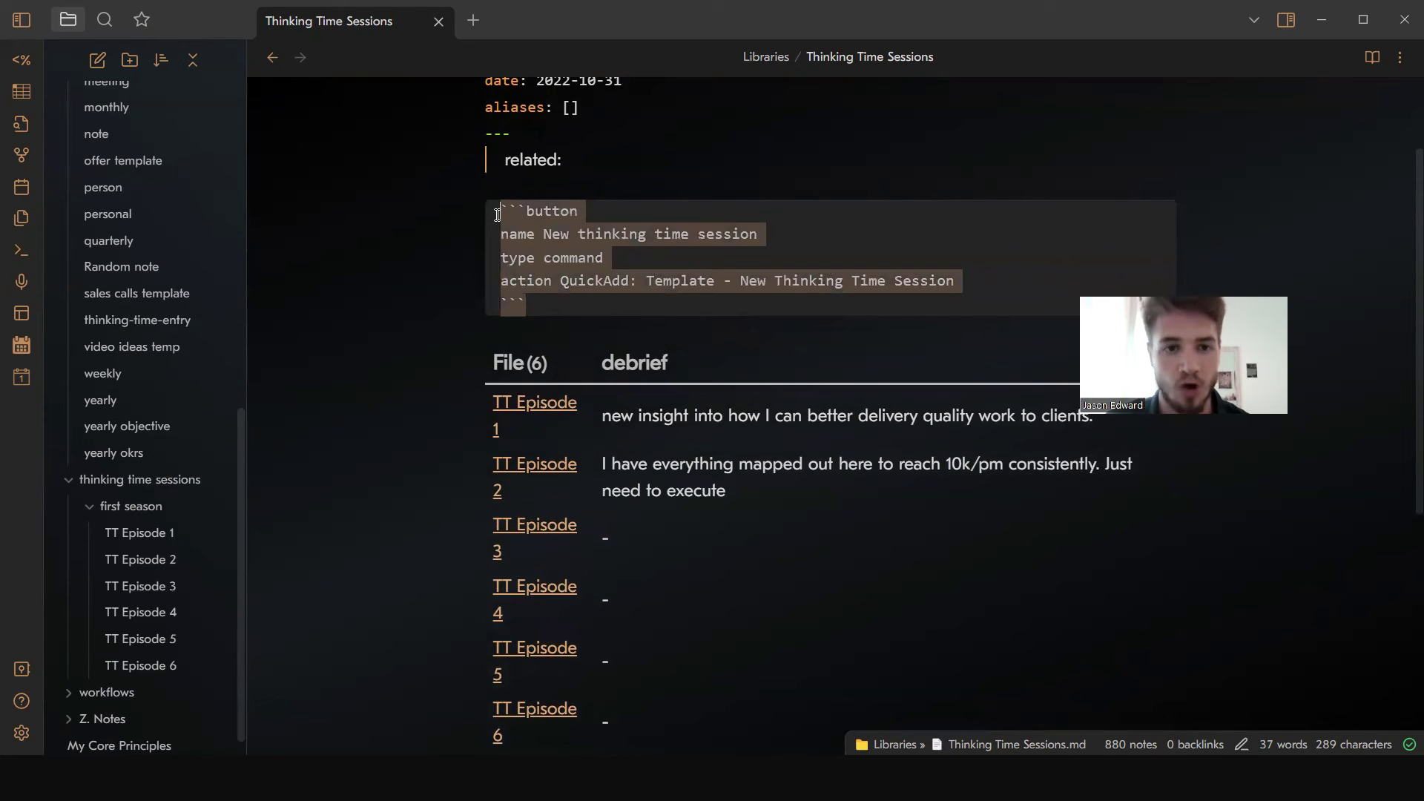
left_click(614, 228)
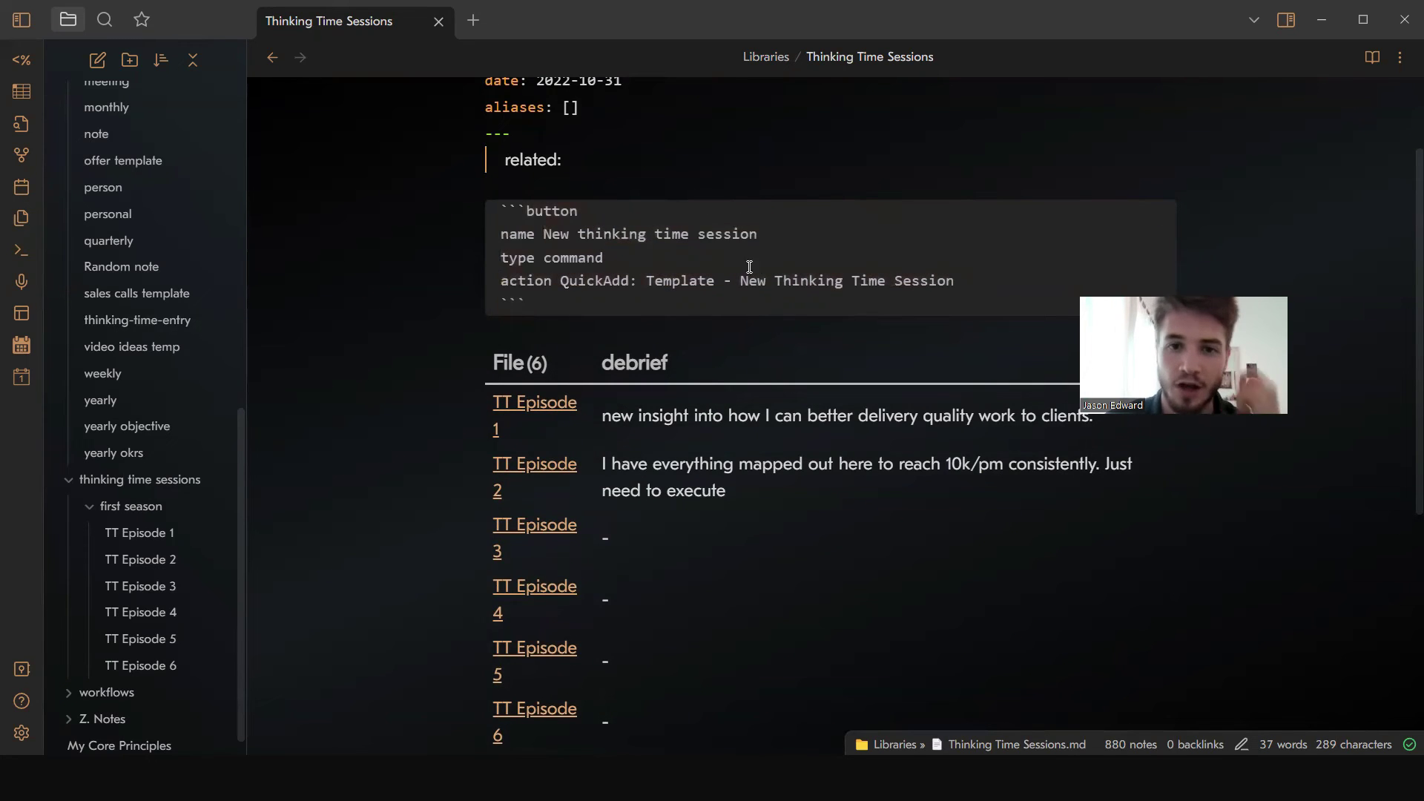
left_click_drag(503, 234, 798, 302)
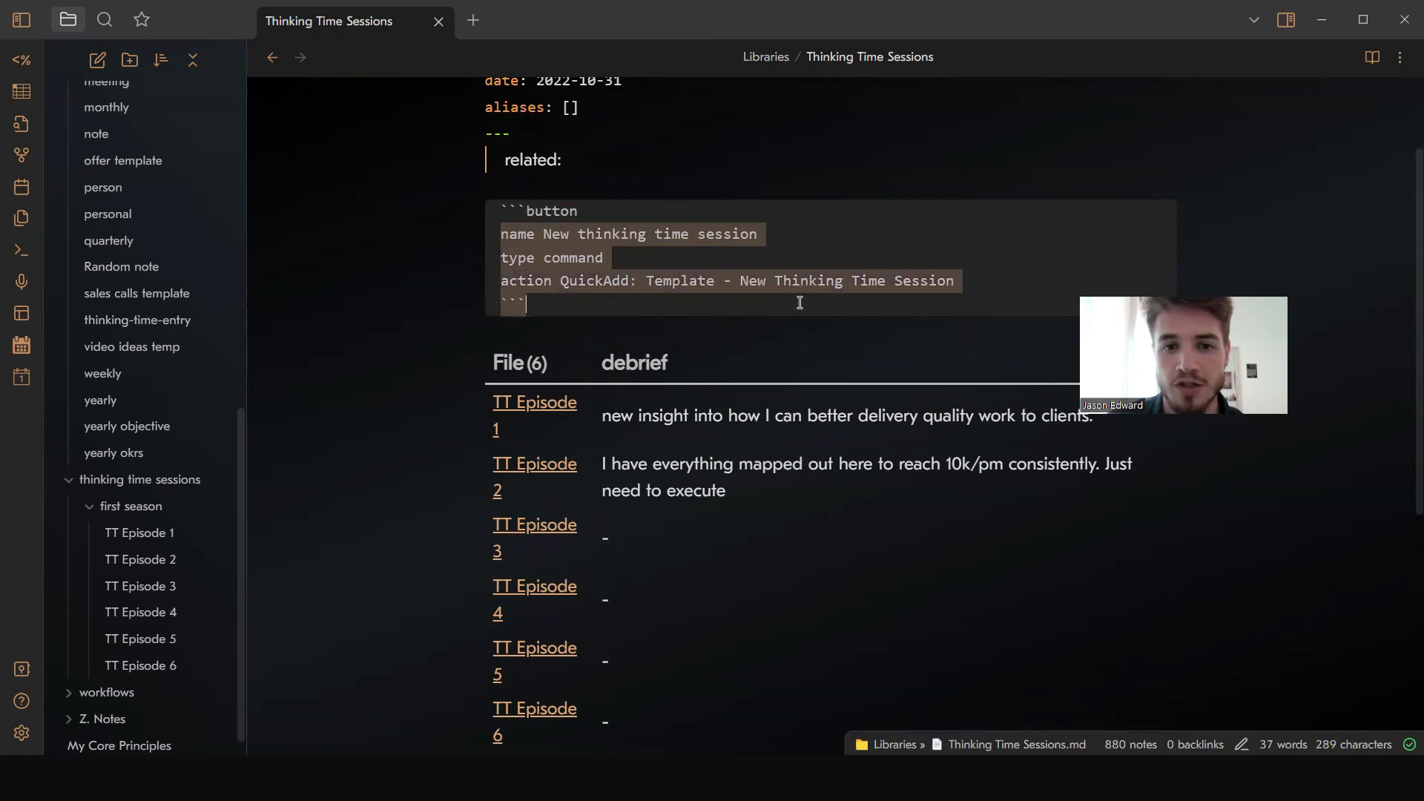
left_click(797, 302)
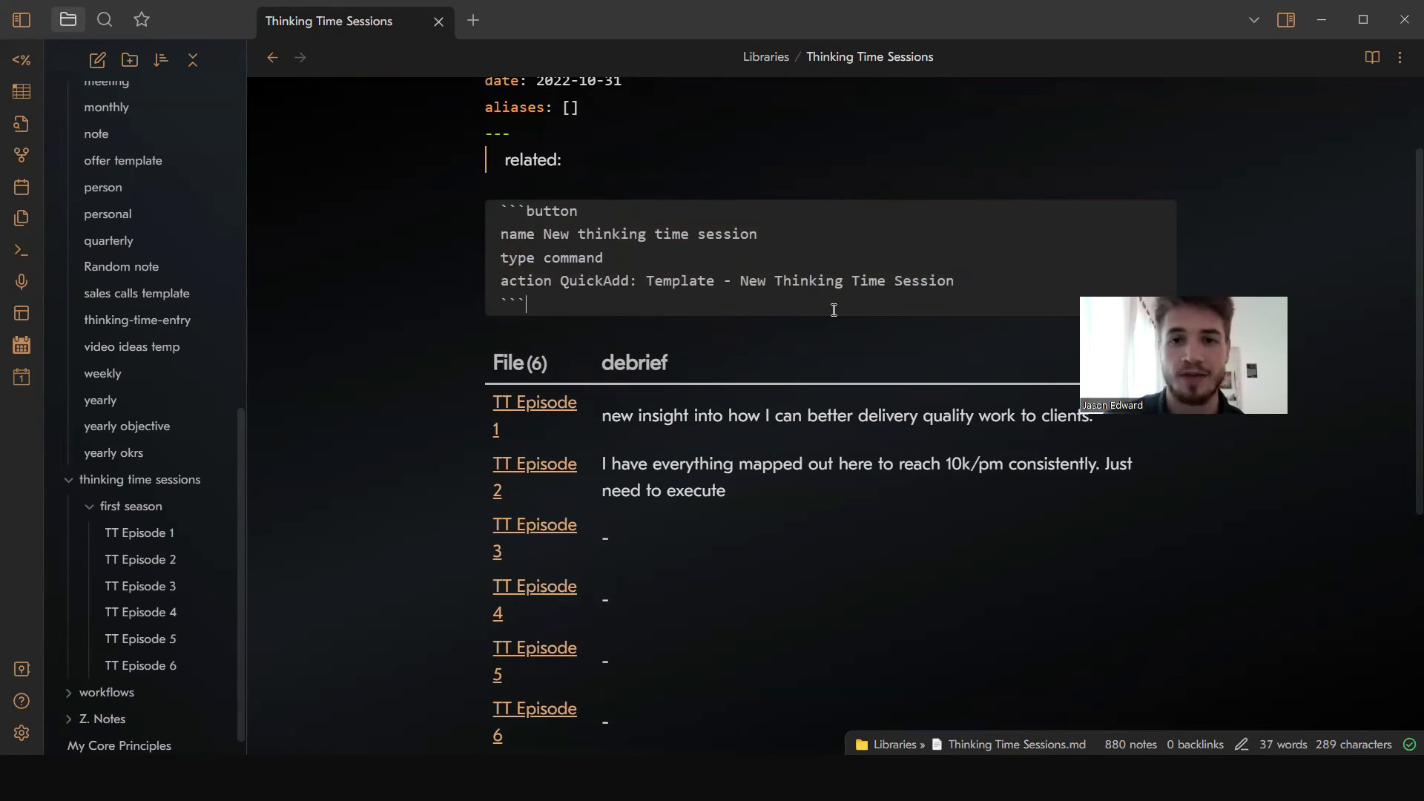
Step: Examine the button block's opening keyword and the label on its name line, and leave the block
left_click_drag(519, 212, 601, 210)
left_click(540, 210)
double_click(548, 211)
left_click(503, 235)
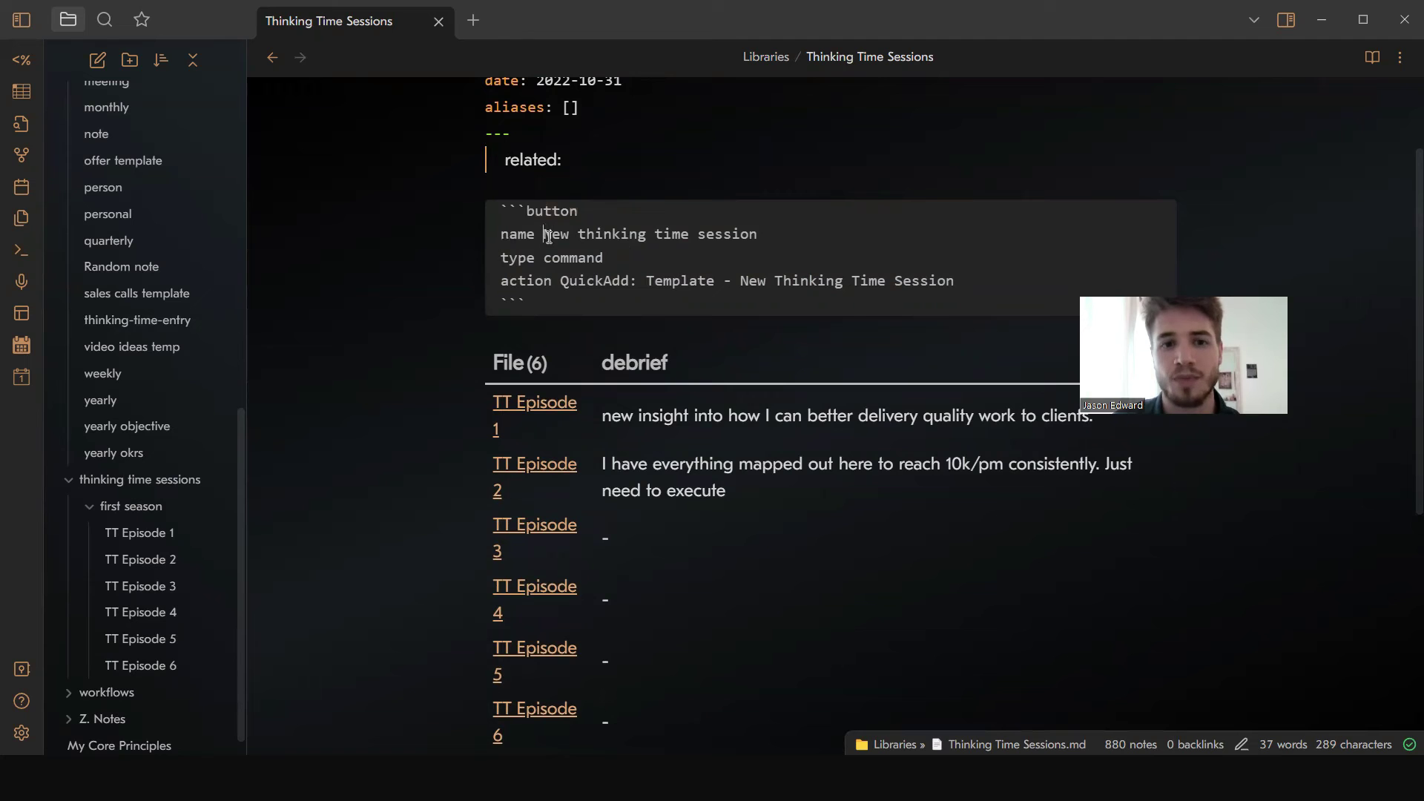
left_click(807, 230)
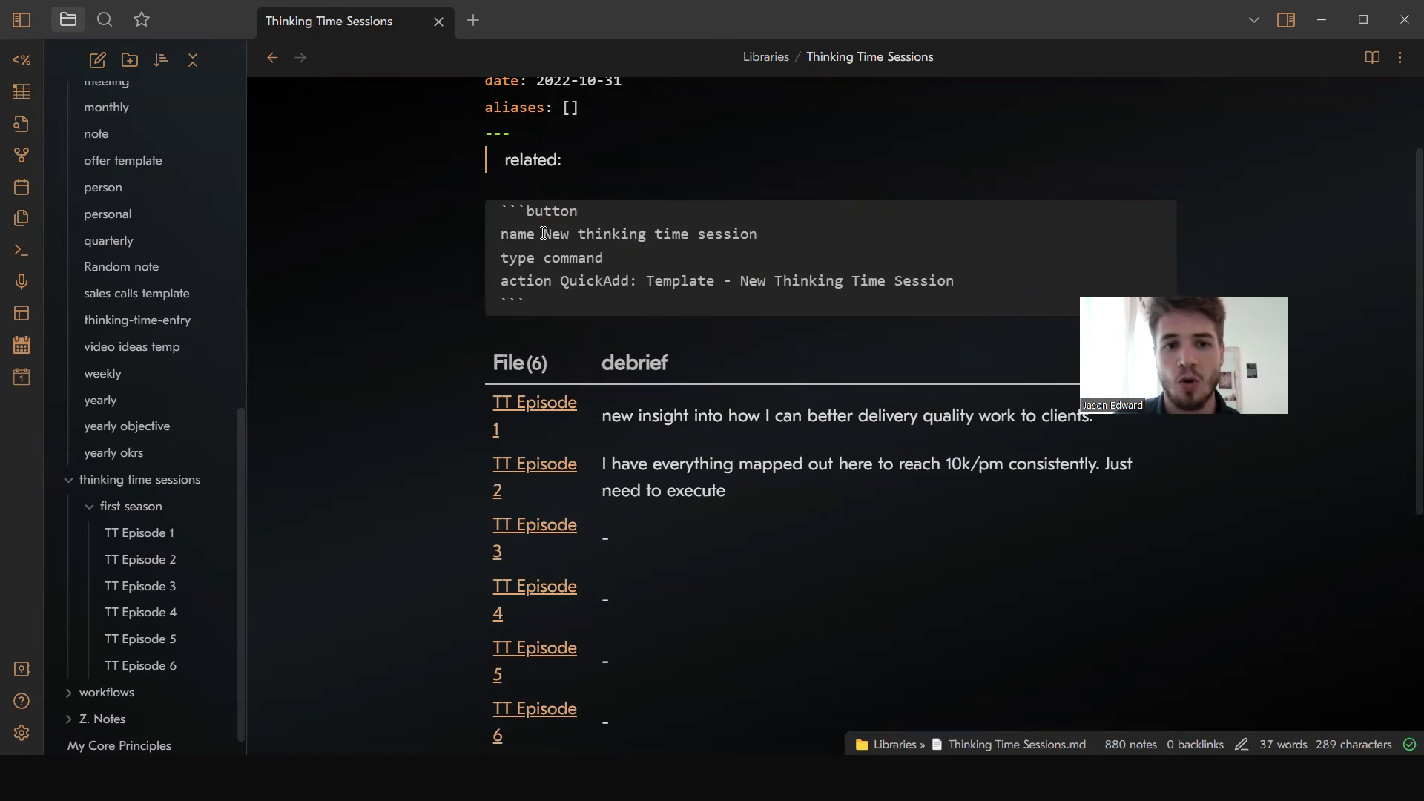
left_click_drag(540, 236, 764, 234)
left_click(719, 156)
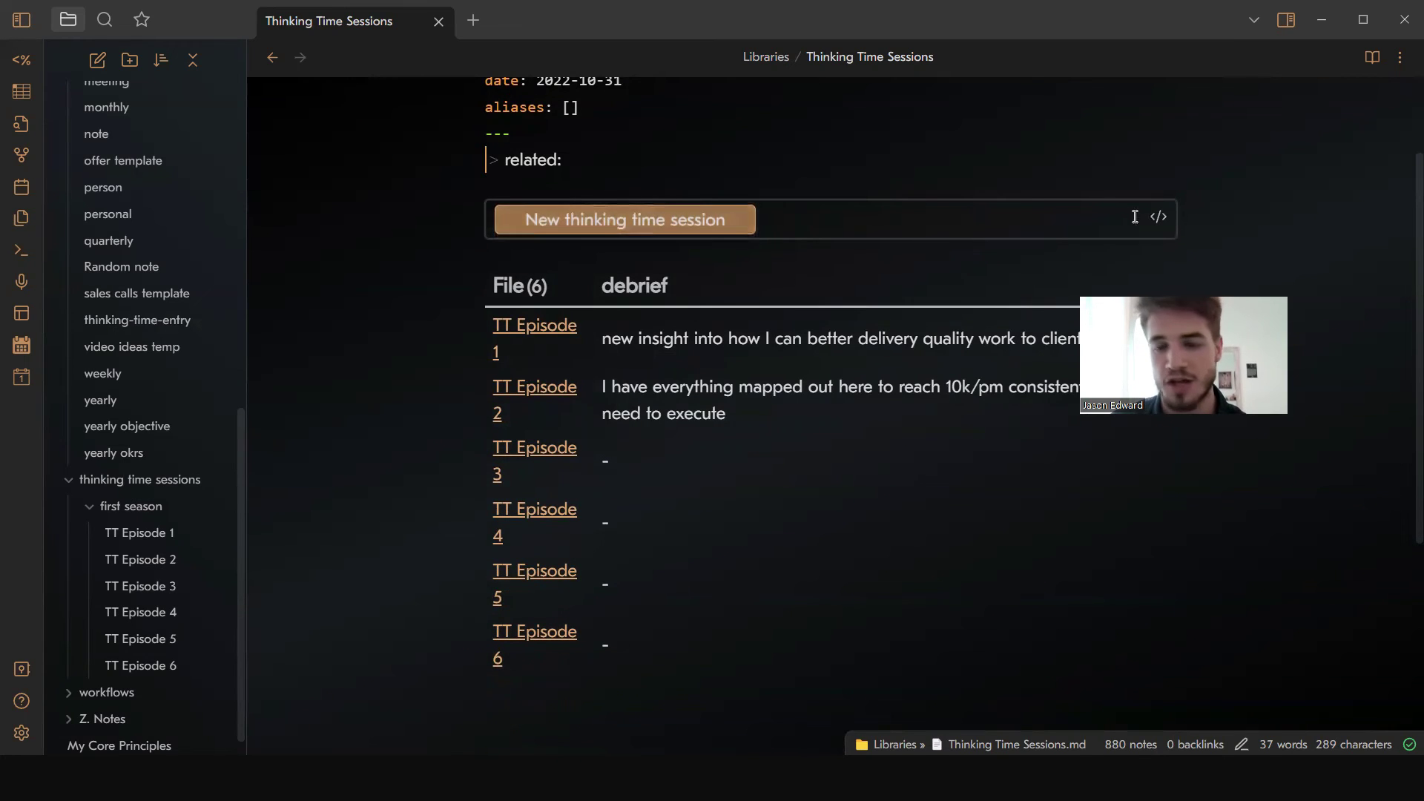
Step: Reopen the button block's source and examine its command type, QuickAdd action and the template choice name
left_click(1158, 217)
left_click_drag(536, 258, 599, 259)
left_click(604, 259)
left_click(510, 282)
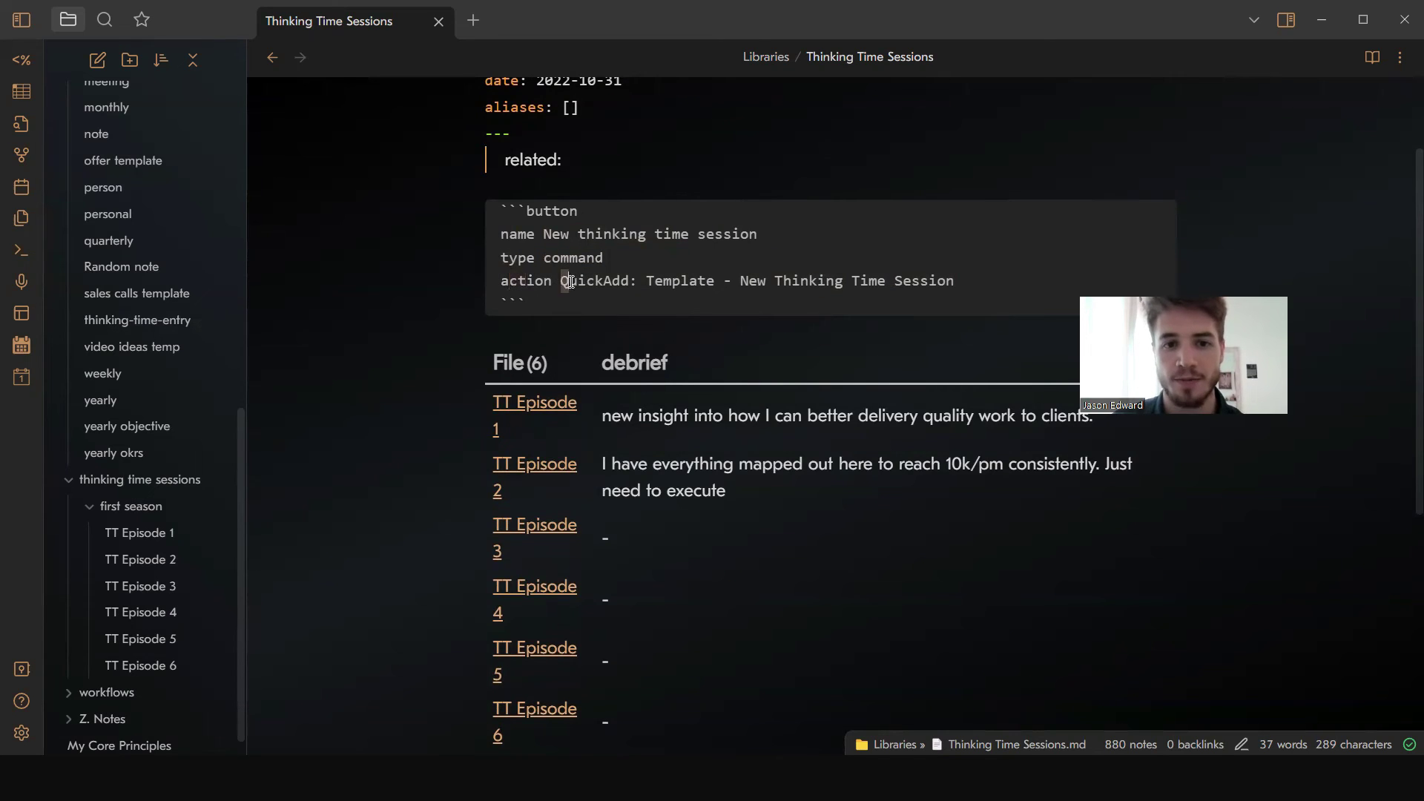
left_click_drag(568, 281, 631, 282)
left_click(632, 282)
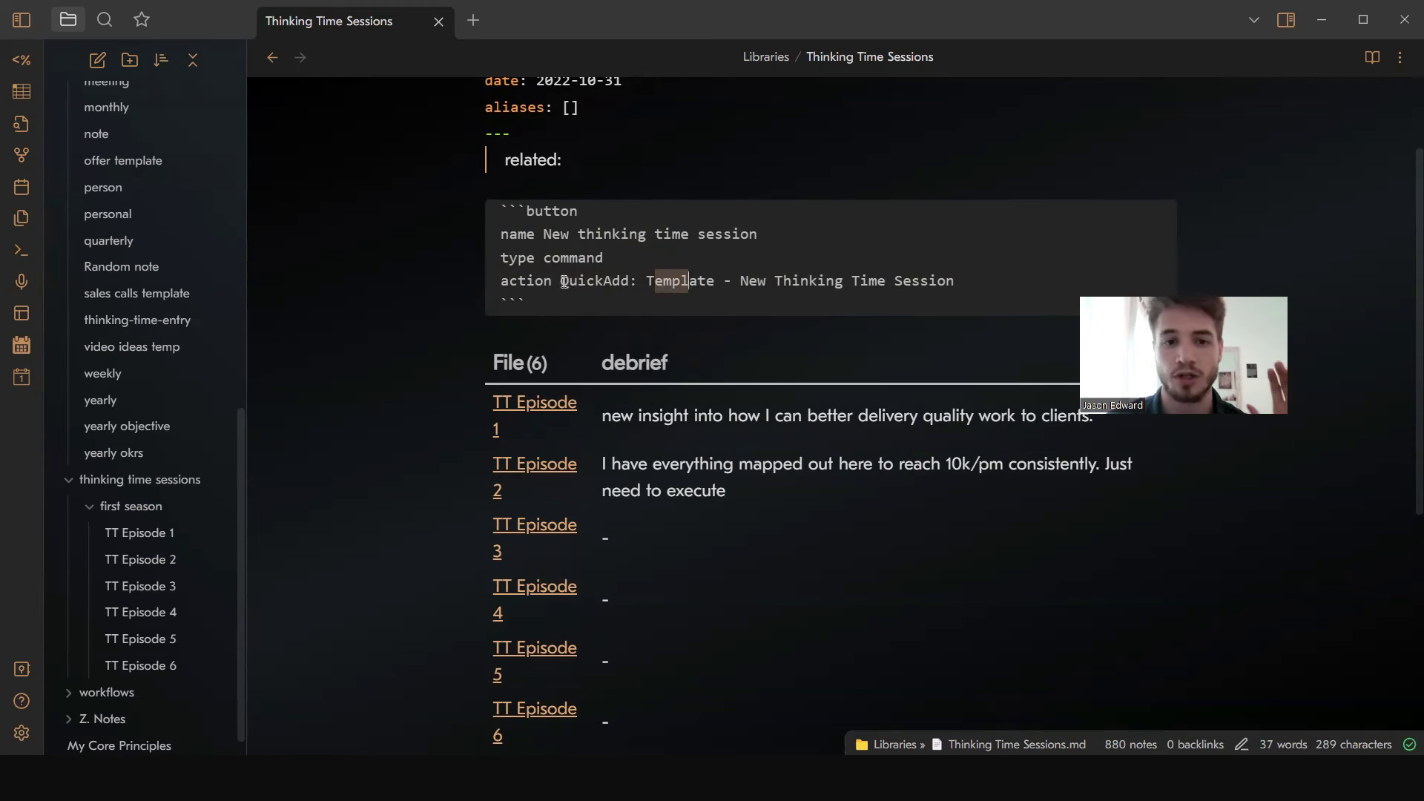
left_click_drag(561, 282, 623, 280)
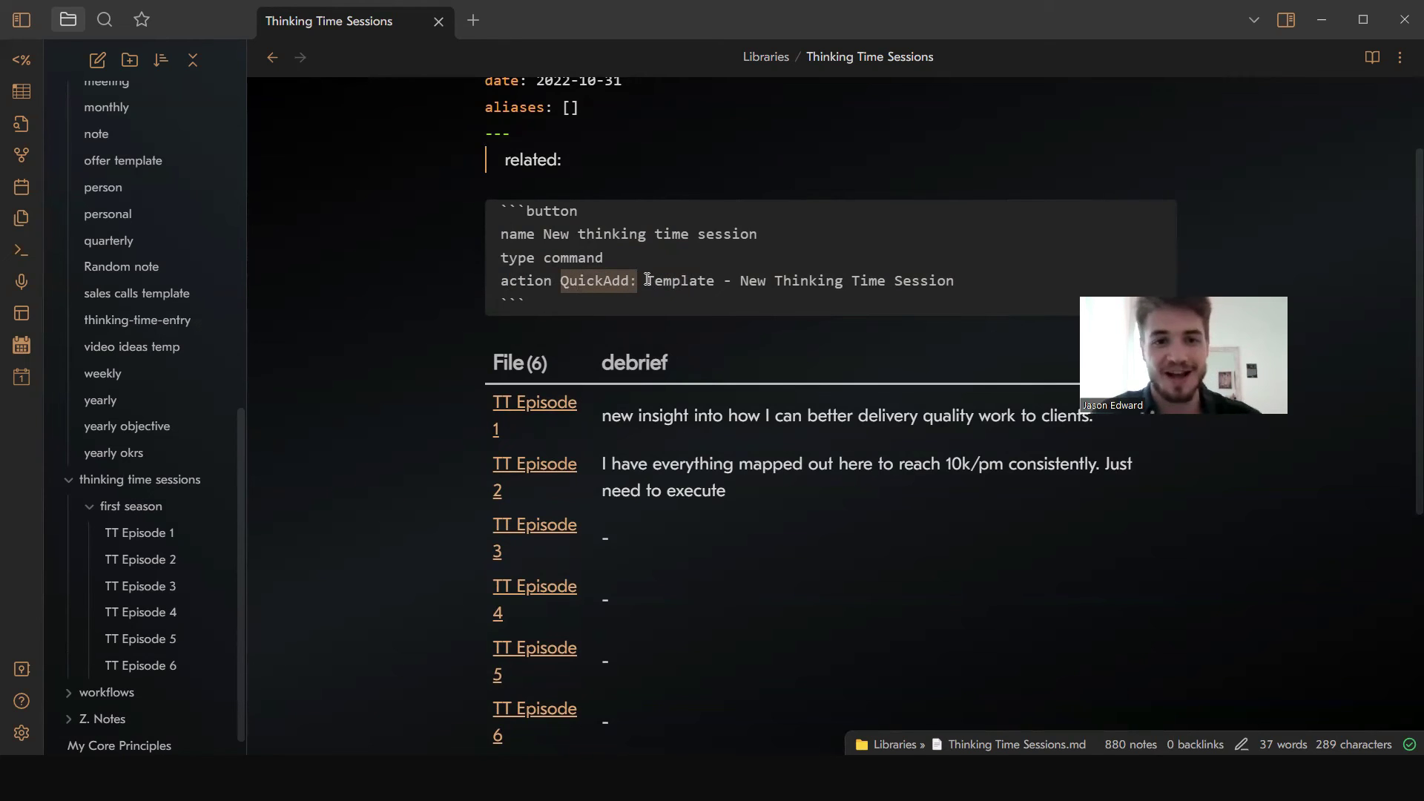
left_click(655, 283)
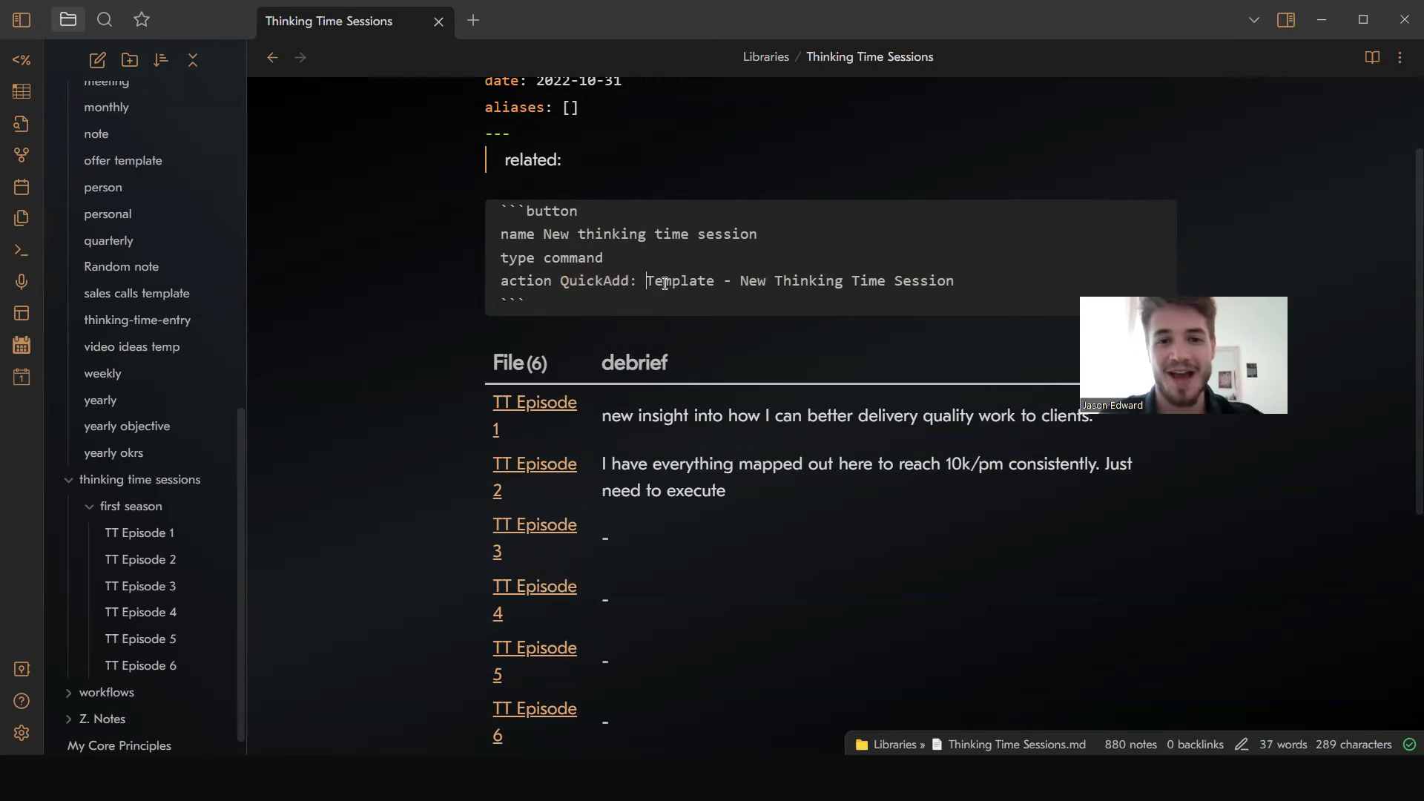
left_click_drag(646, 282, 932, 282)
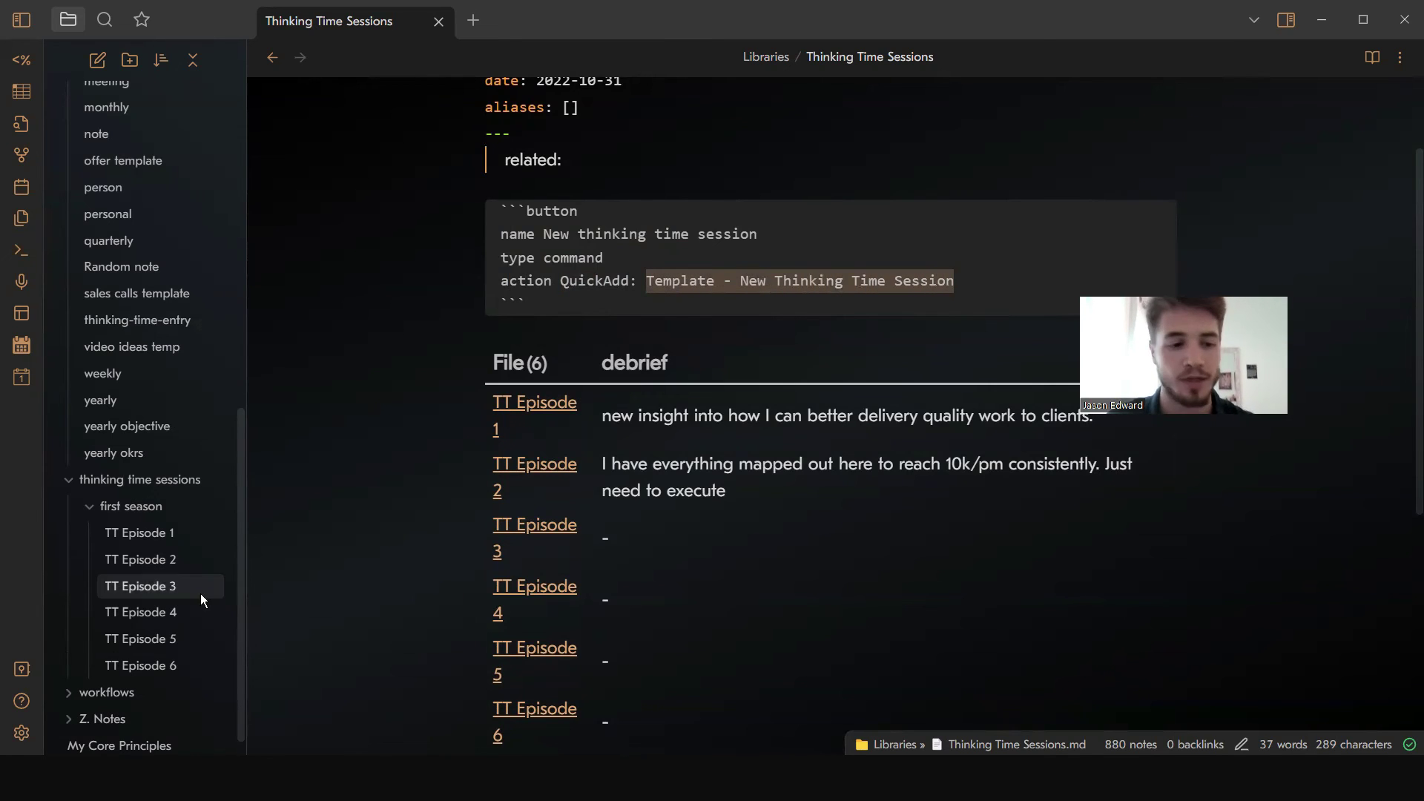
Step: Check the exact name of the New Thinking Time Session choice in QuickAdd's settings without changing it, and close the settings
left_click(22, 733)
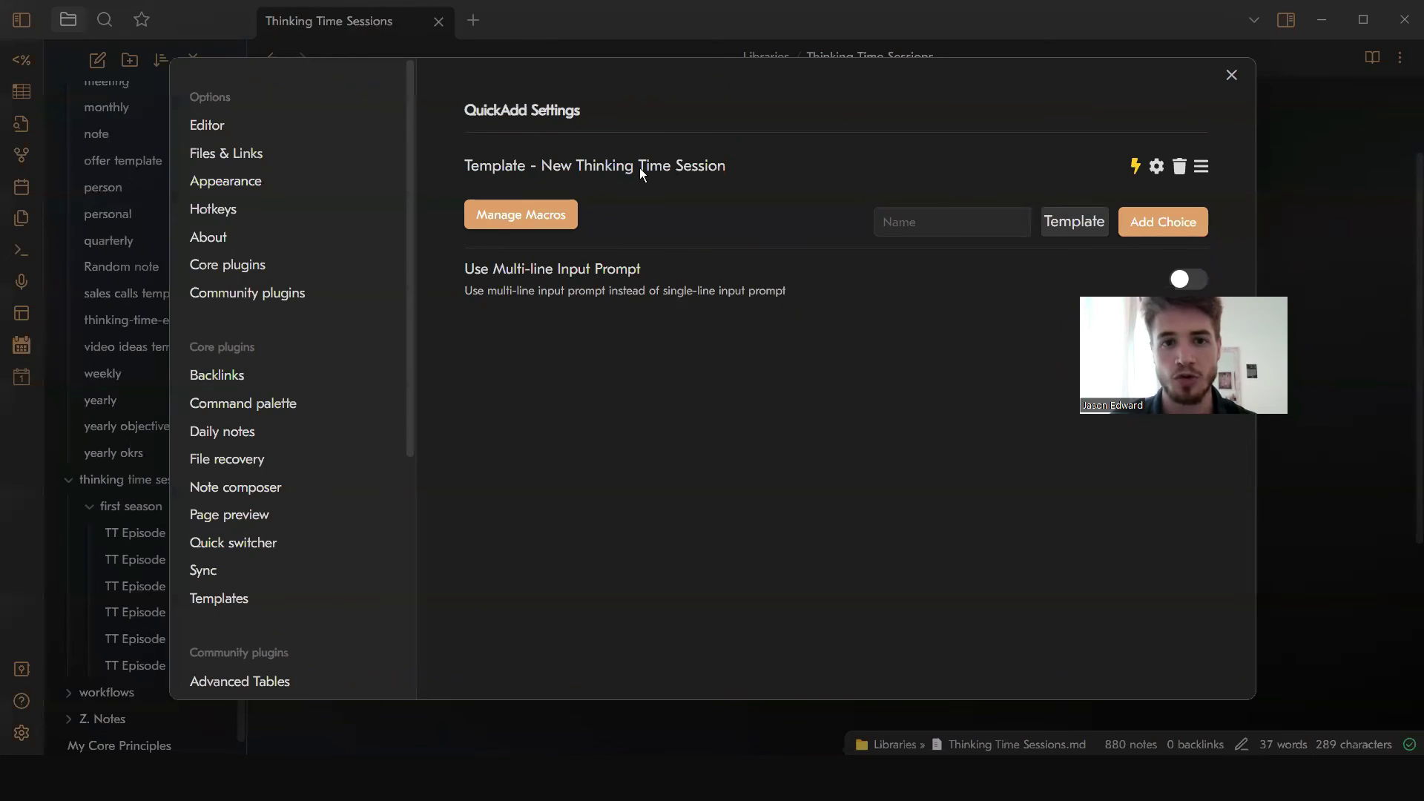
left_click(1156, 166)
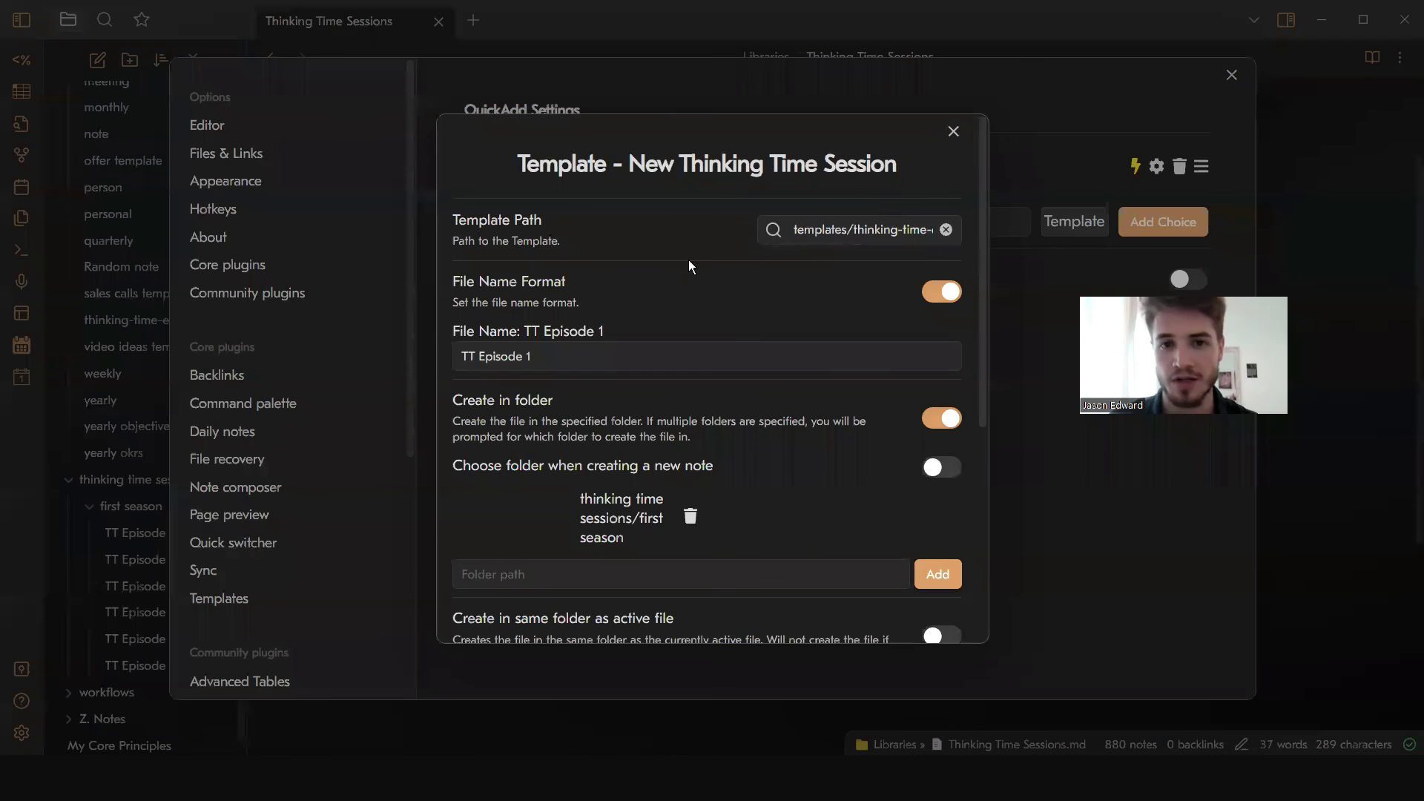
left_click(692, 156)
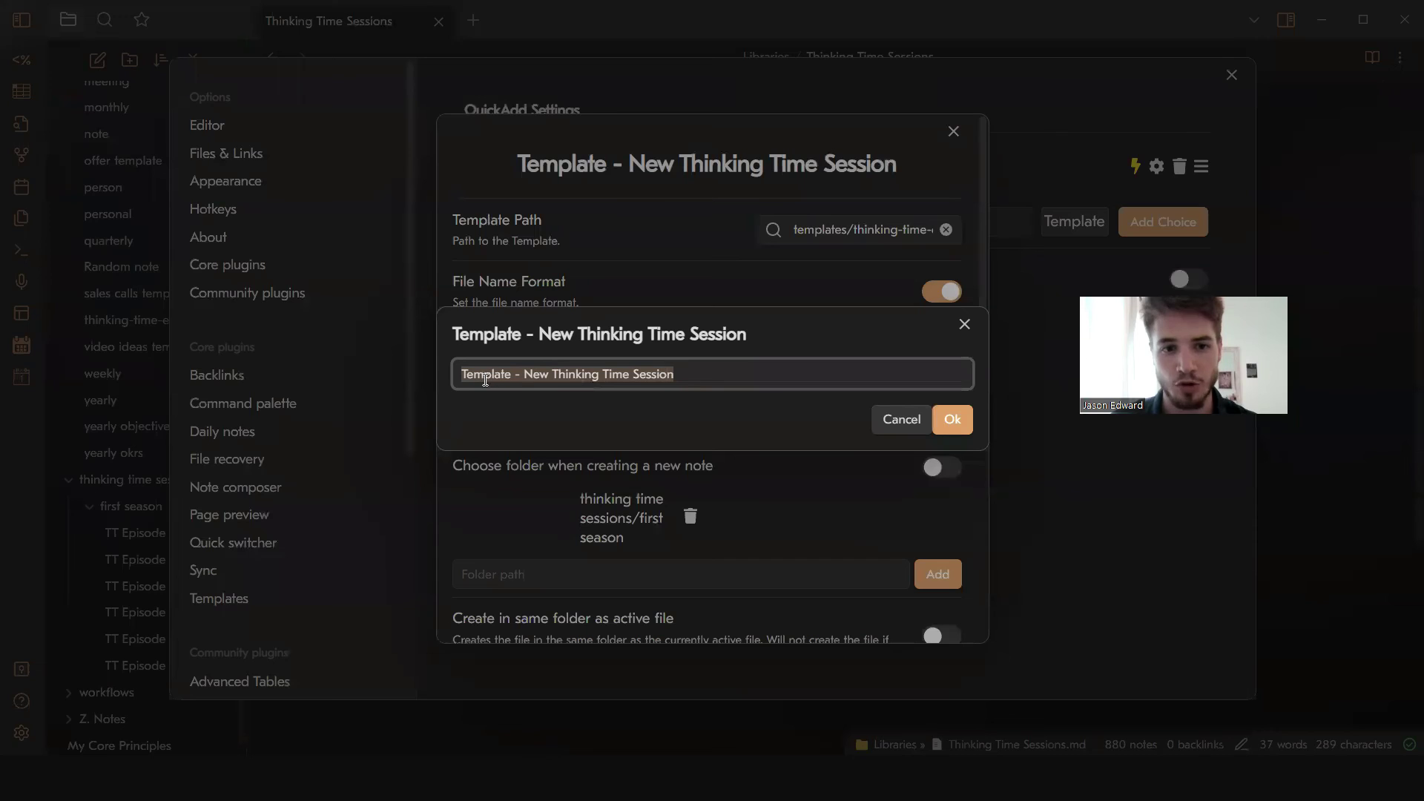
left_click(795, 279)
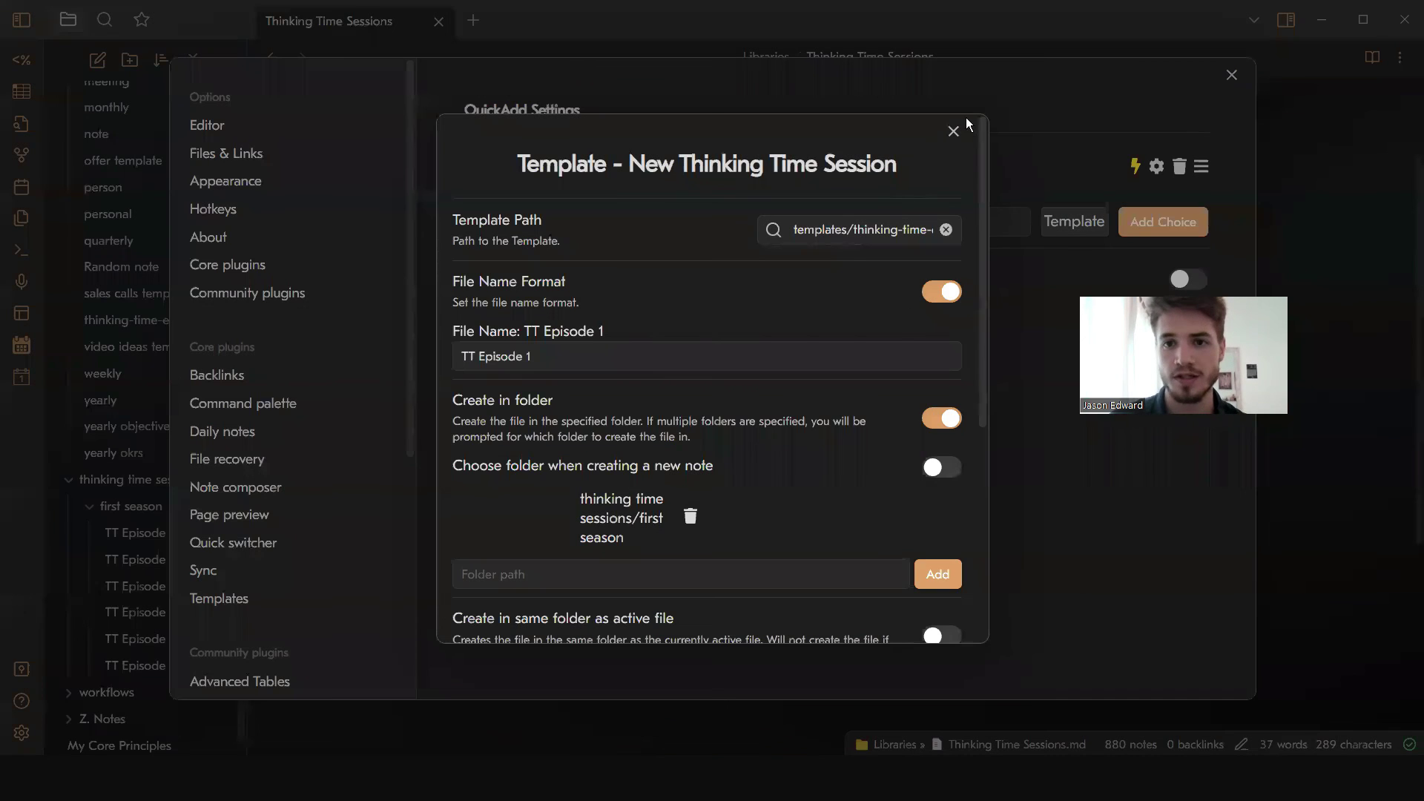
left_click(1147, 95)
left_click(1228, 77)
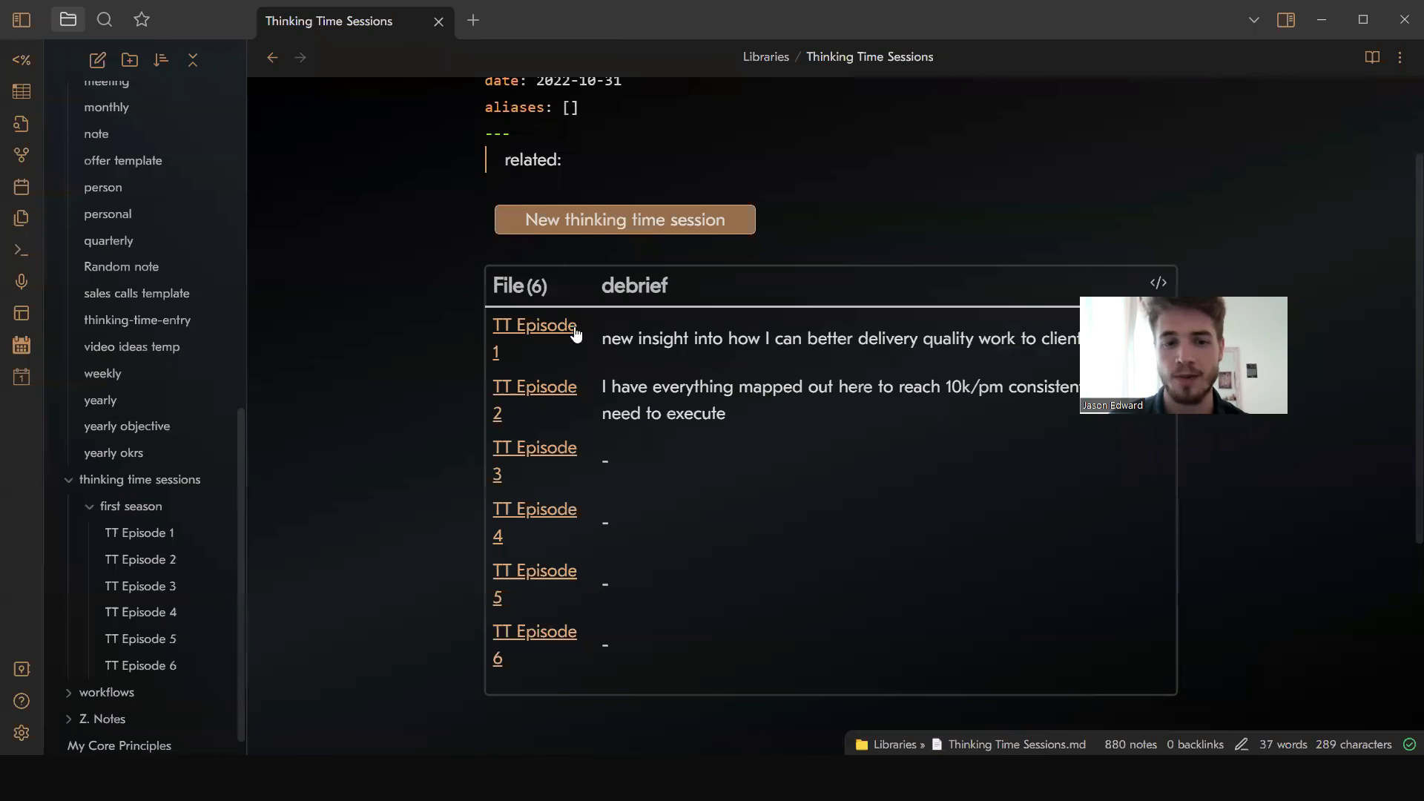
Step: Compare the choice name in the button block's action line with the QuickAdd choice, and leave the block
scroll(551, 487, "up", 3)
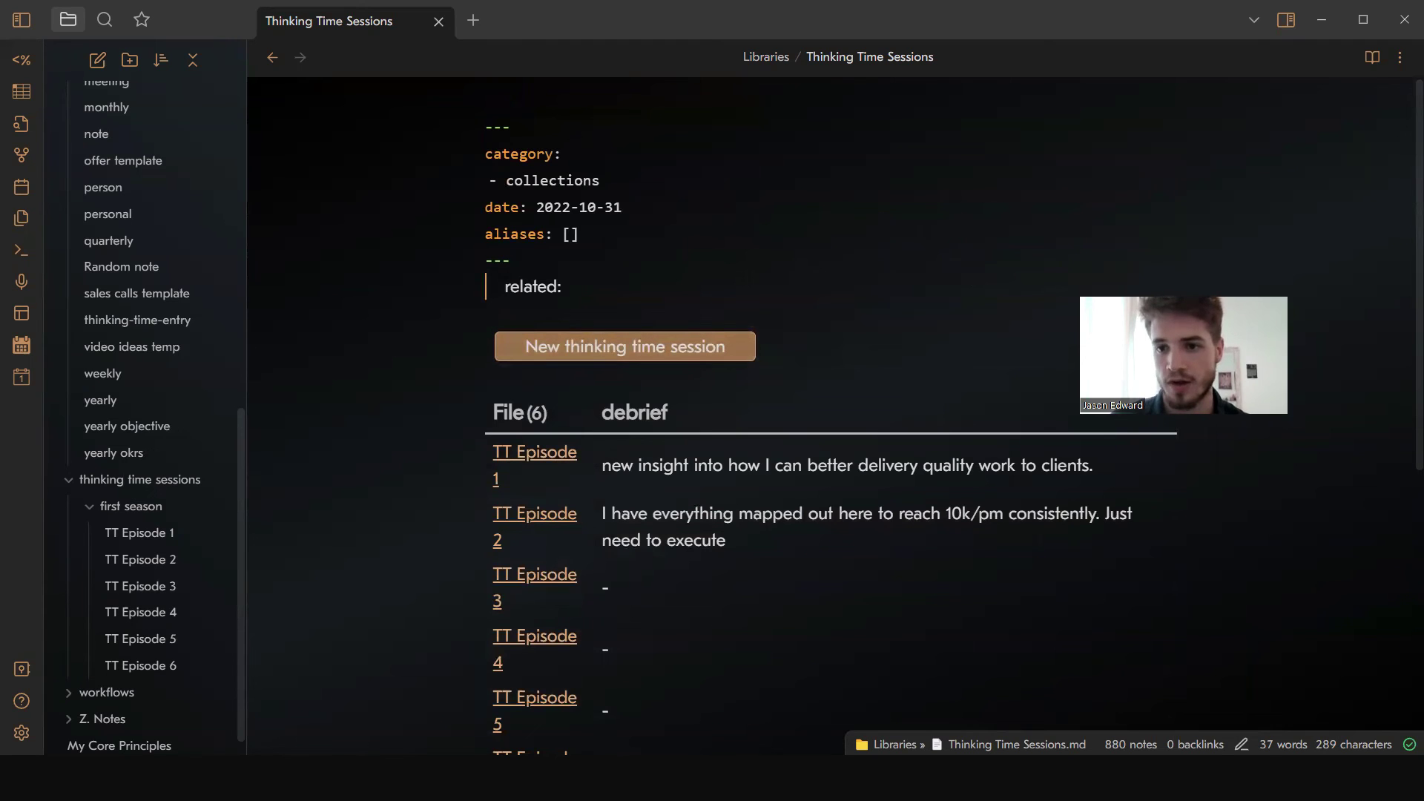
left_click(1092, 338)
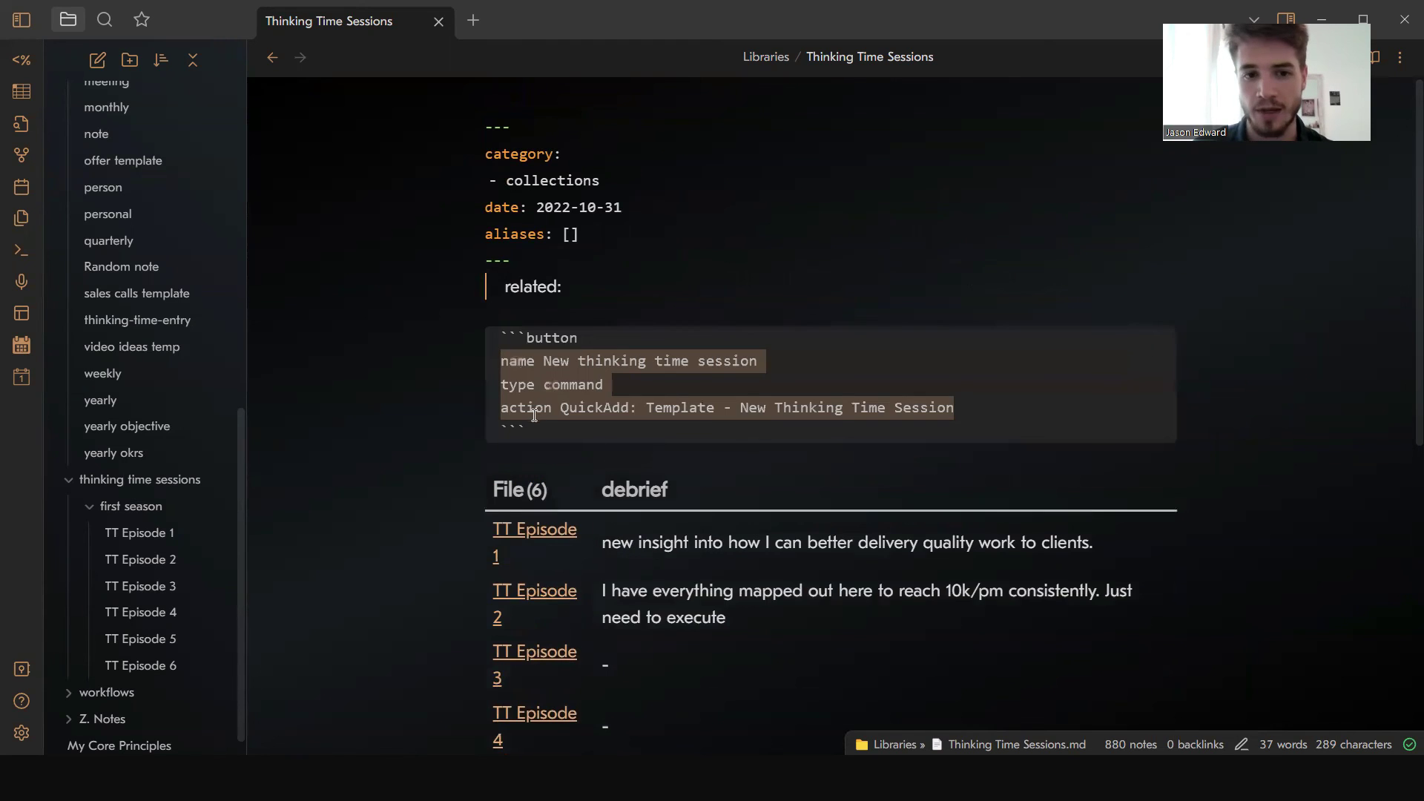
left_click_drag(649, 412, 1048, 420)
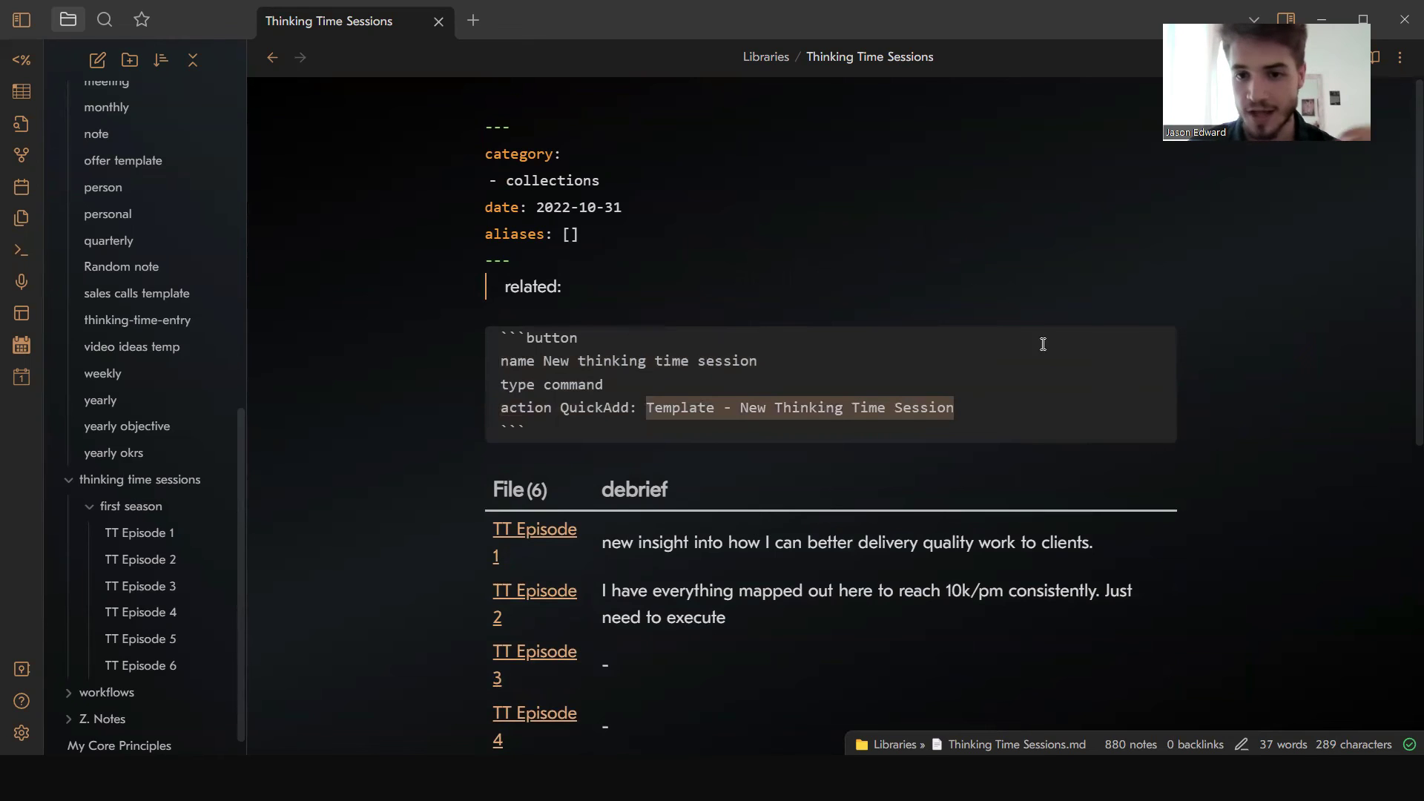
left_click(1004, 278)
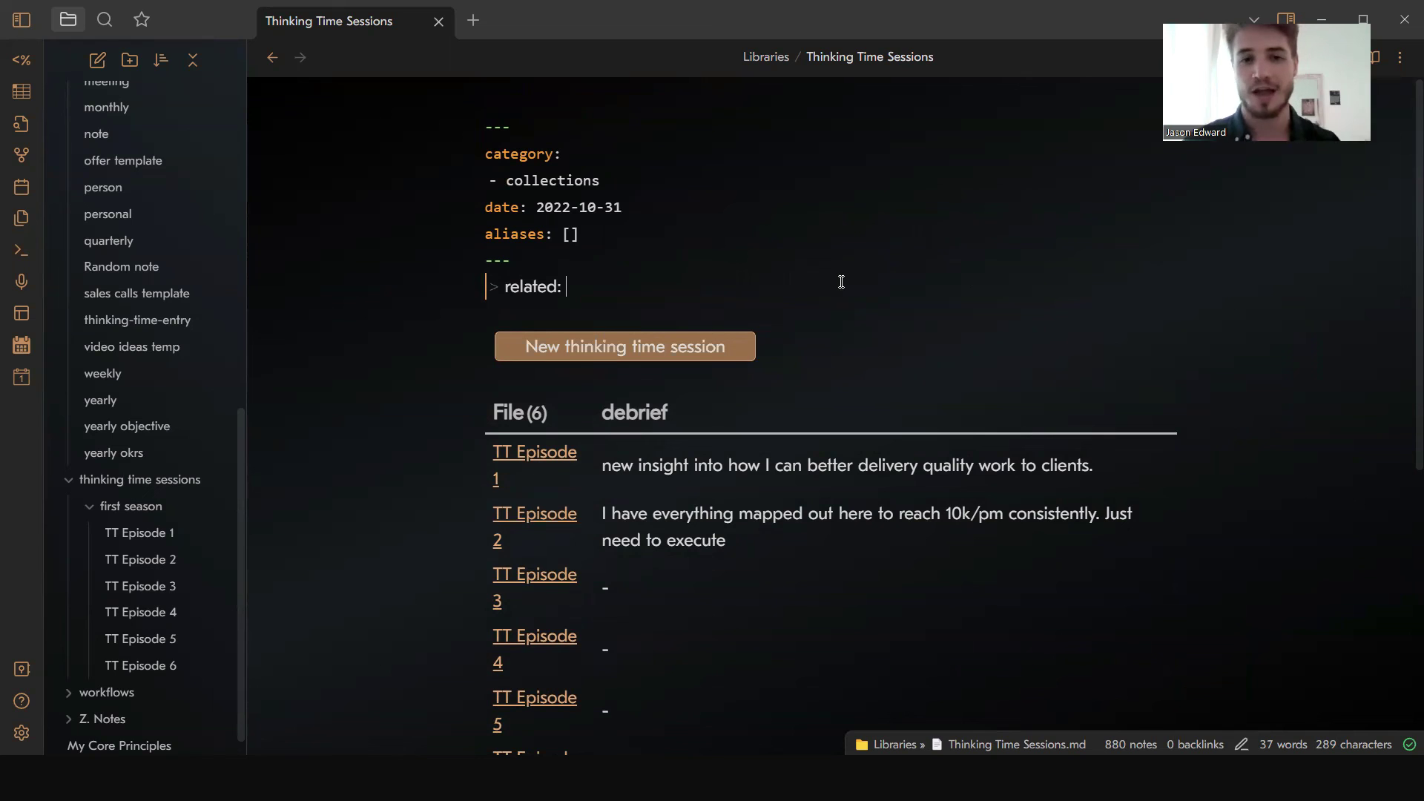
Step: Create another thinking time session from the collection note and compare it with the thinking-time-entry template before closing it
scroll(842, 282, "down", 2)
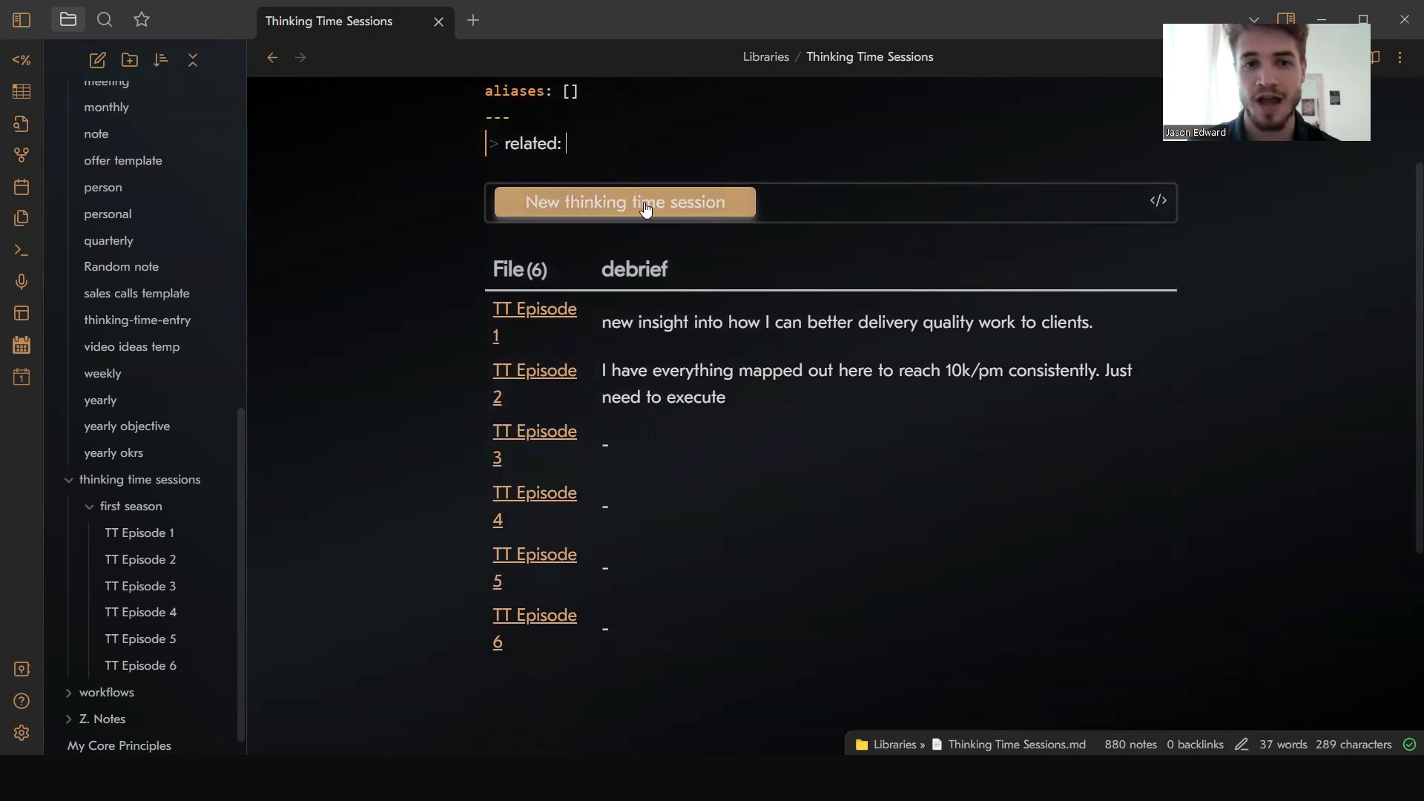
left_click(644, 210)
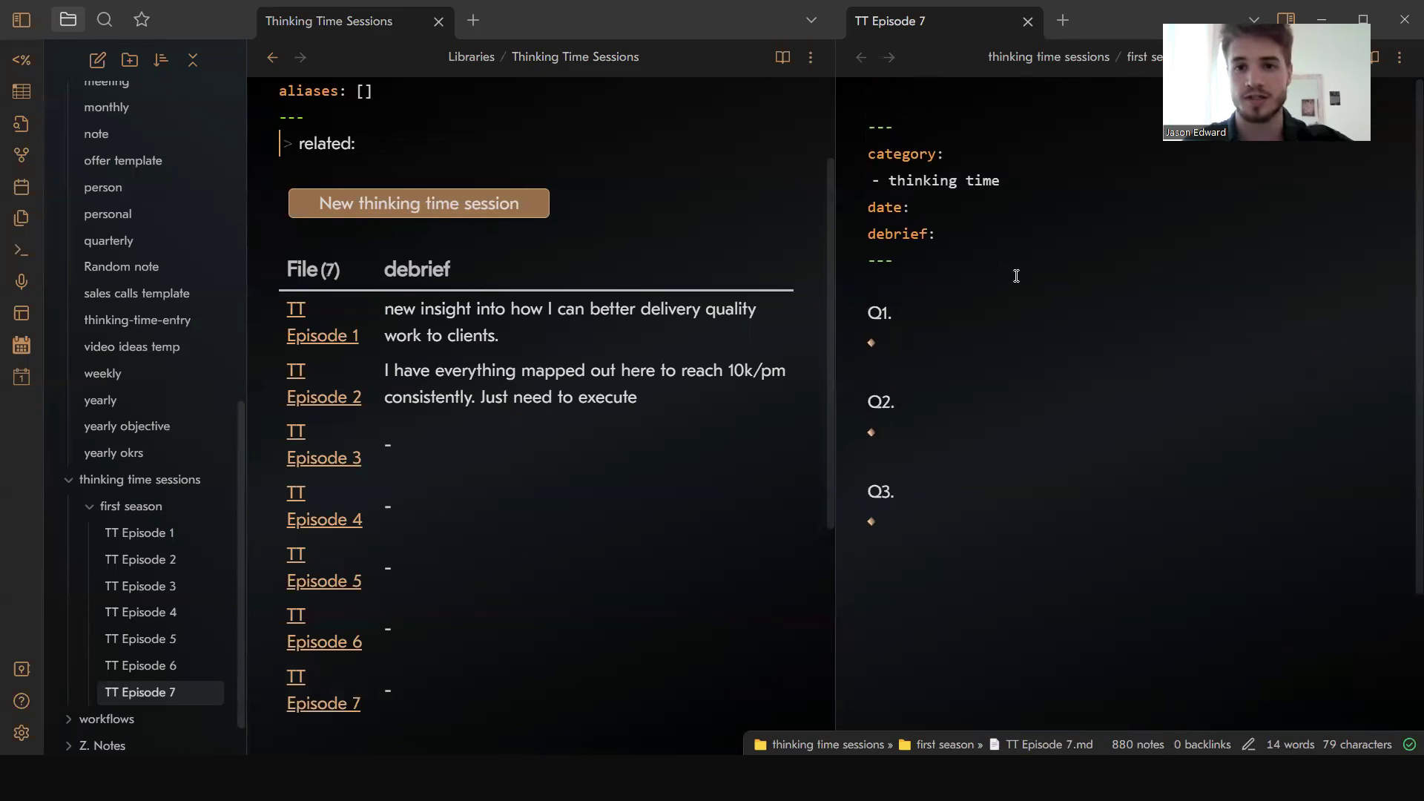
scroll(97, 297, "up", 3)
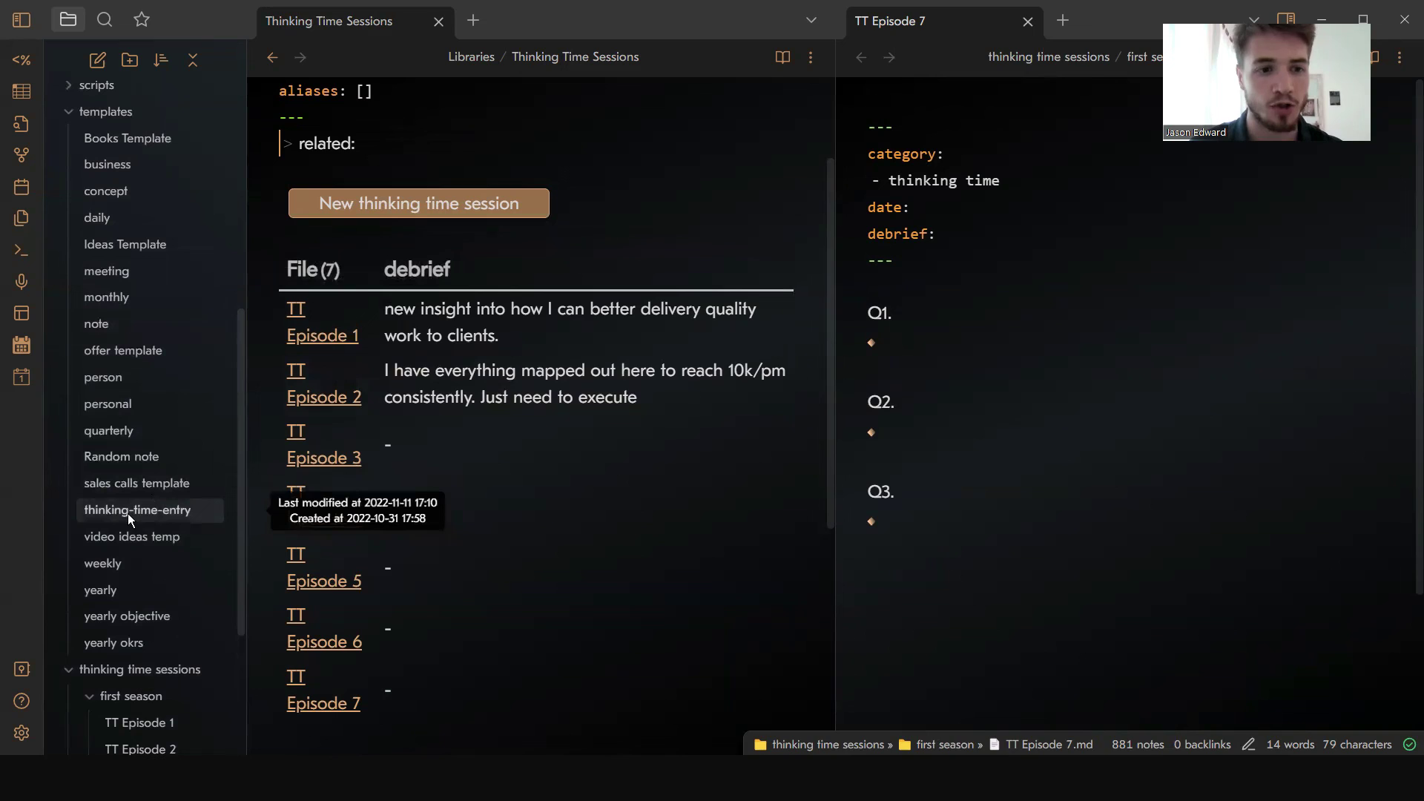
left_click(127, 514)
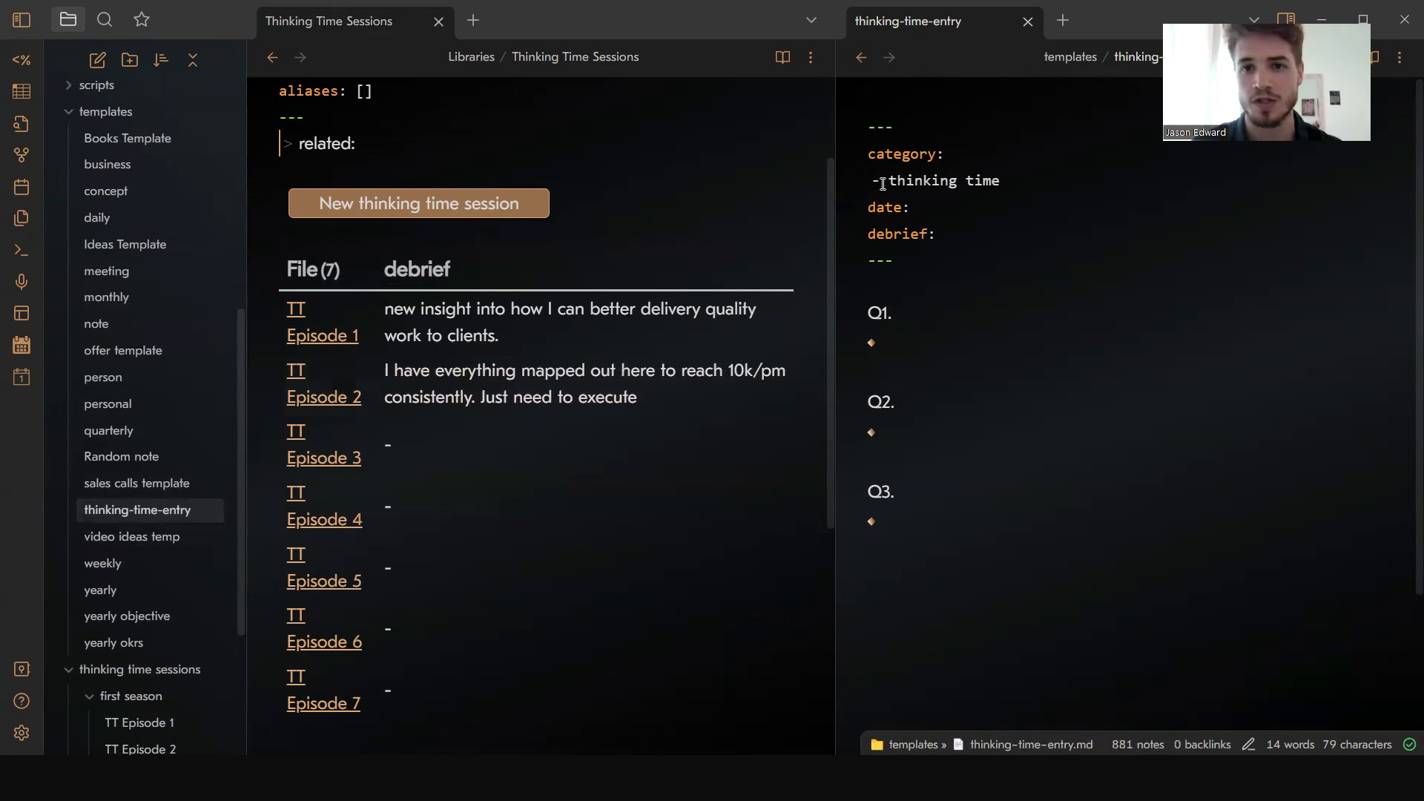
key("ctrl+alt+Left")
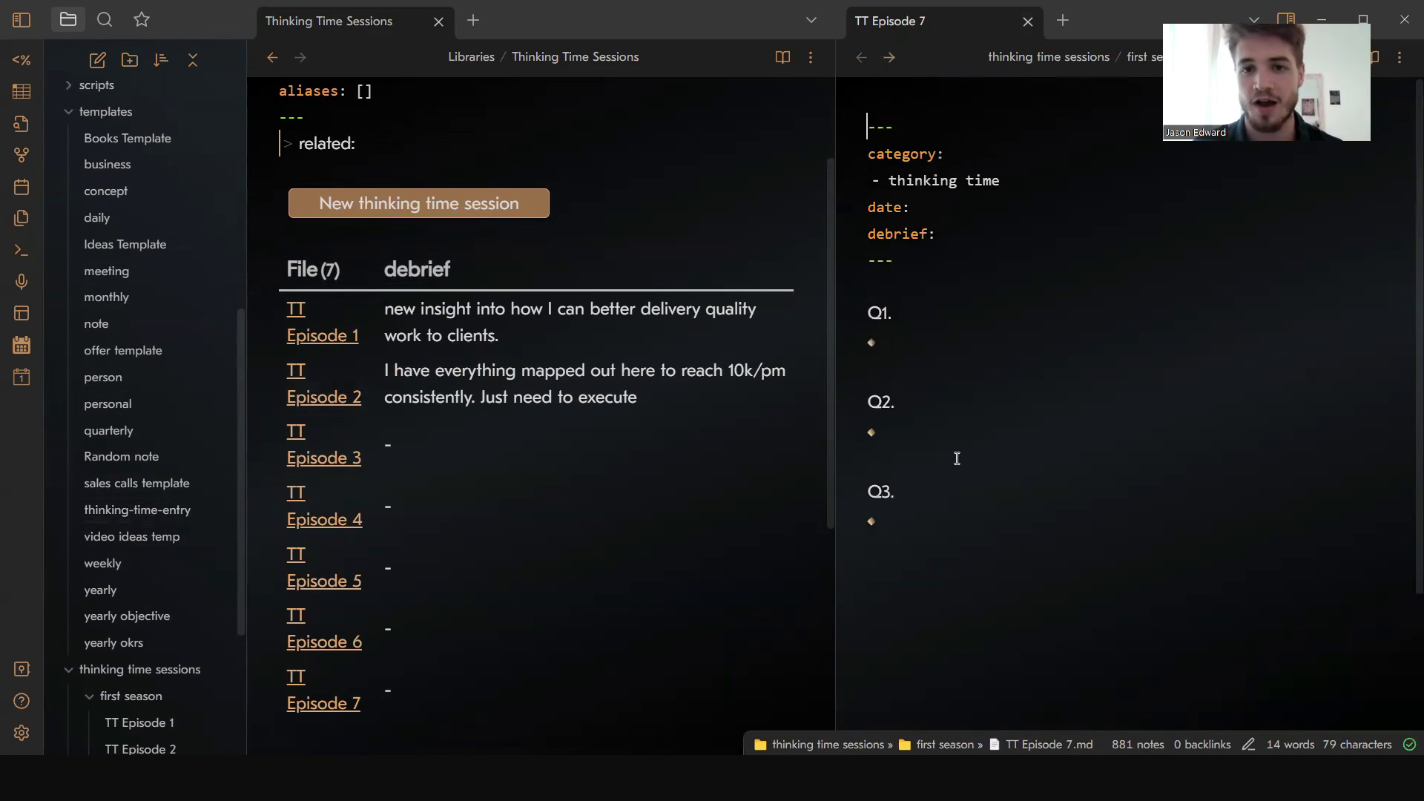
left_click(969, 312)
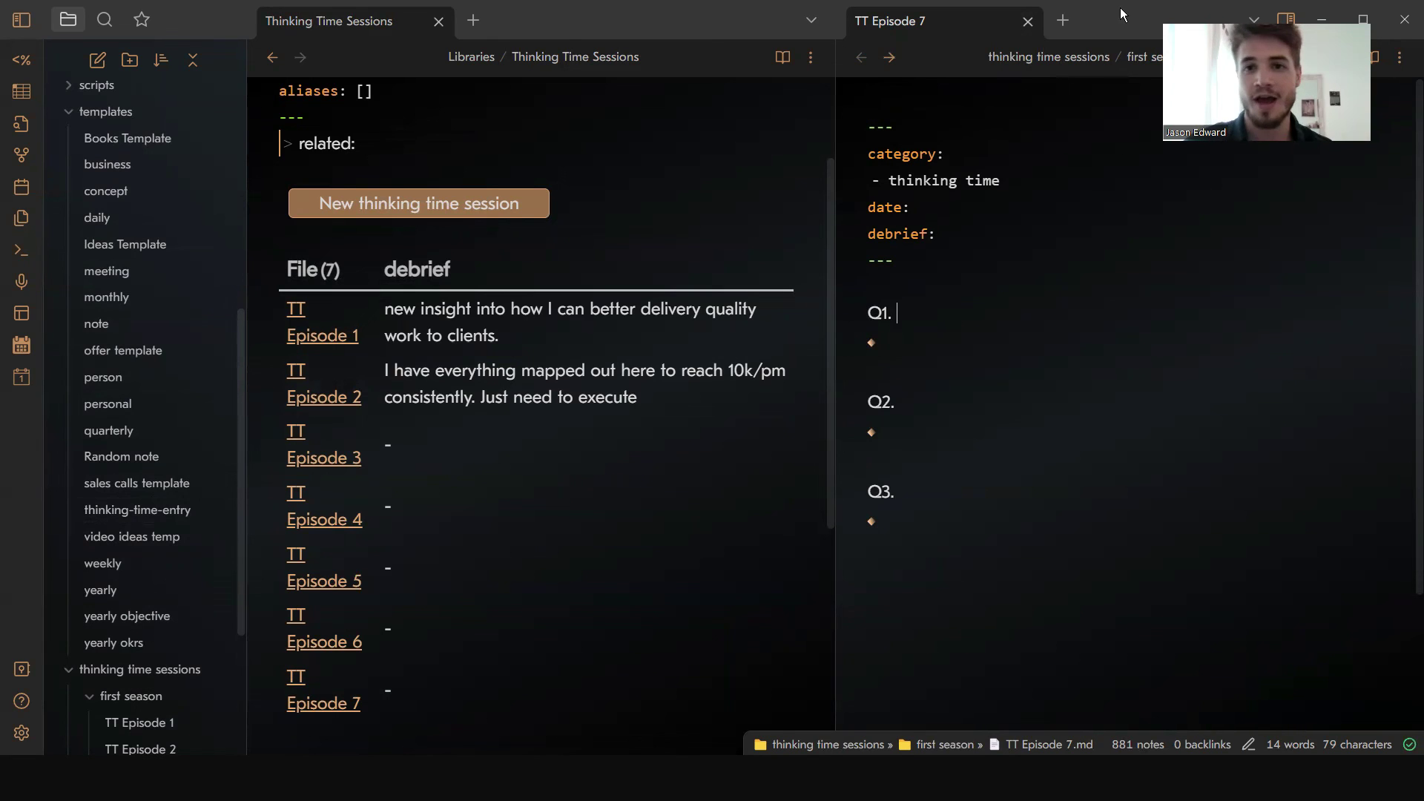
left_click(1027, 22)
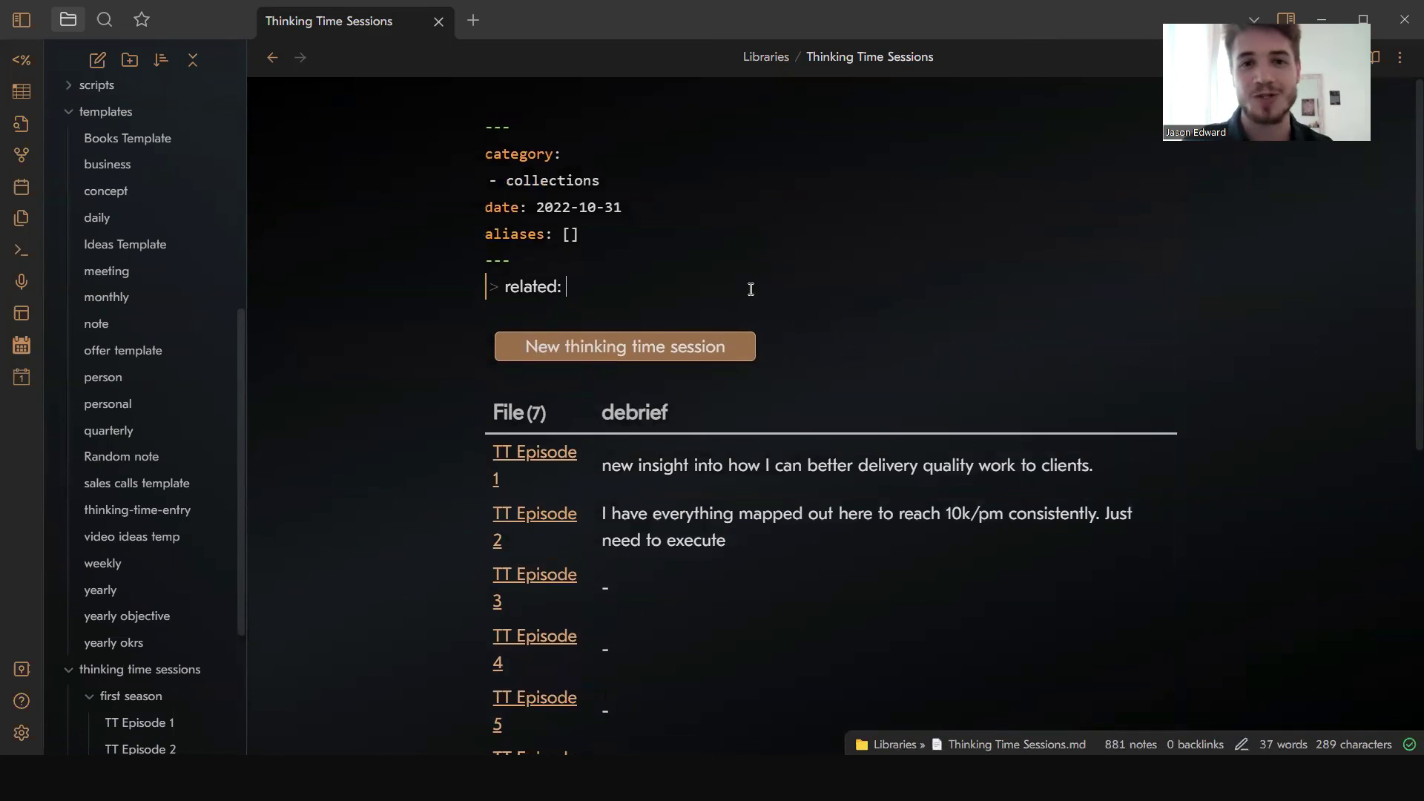
Step: Go back to the All Collections note, reopen Thinking Time Sessions from it, and look over its new-session button and episode table
left_click(750, 289)
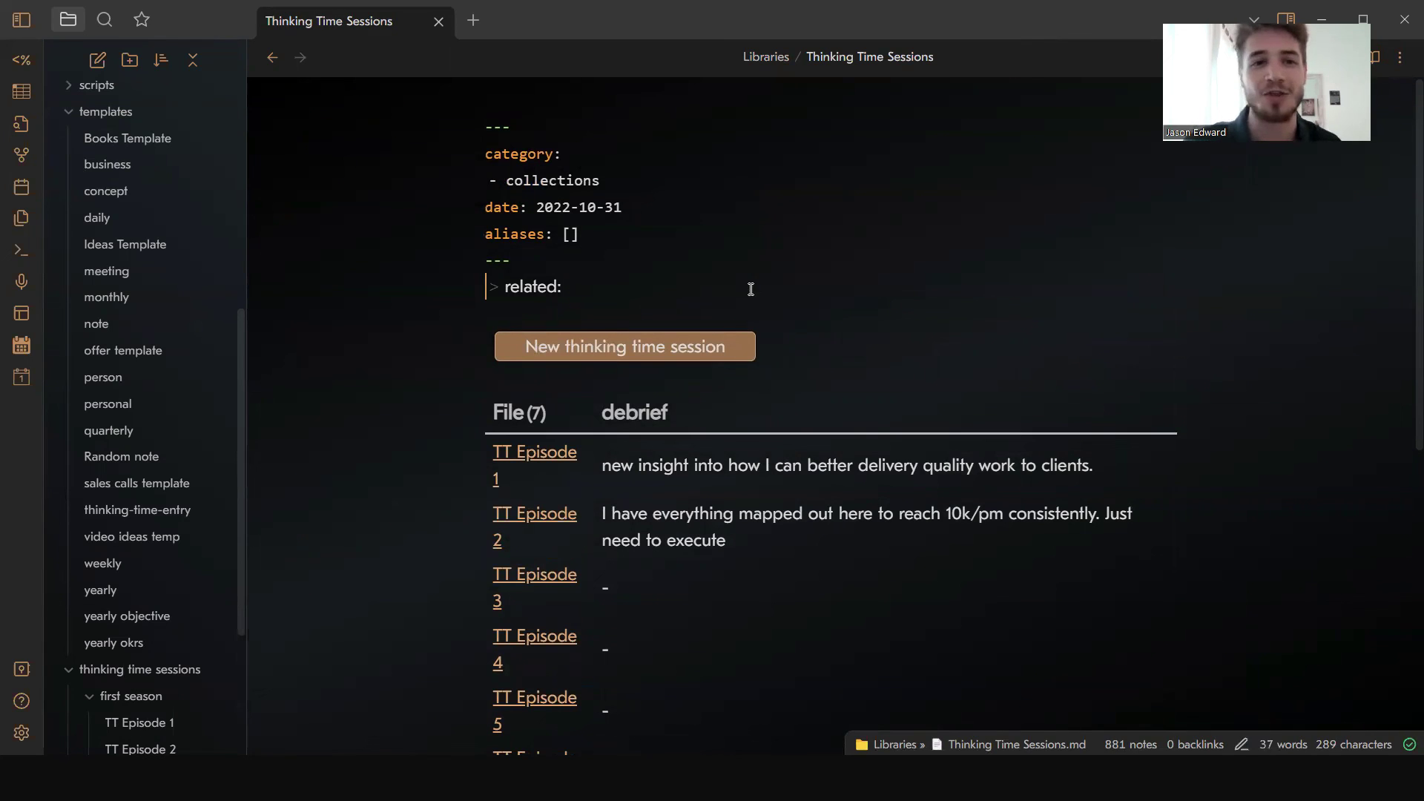
key("ctrl+alt+Left")
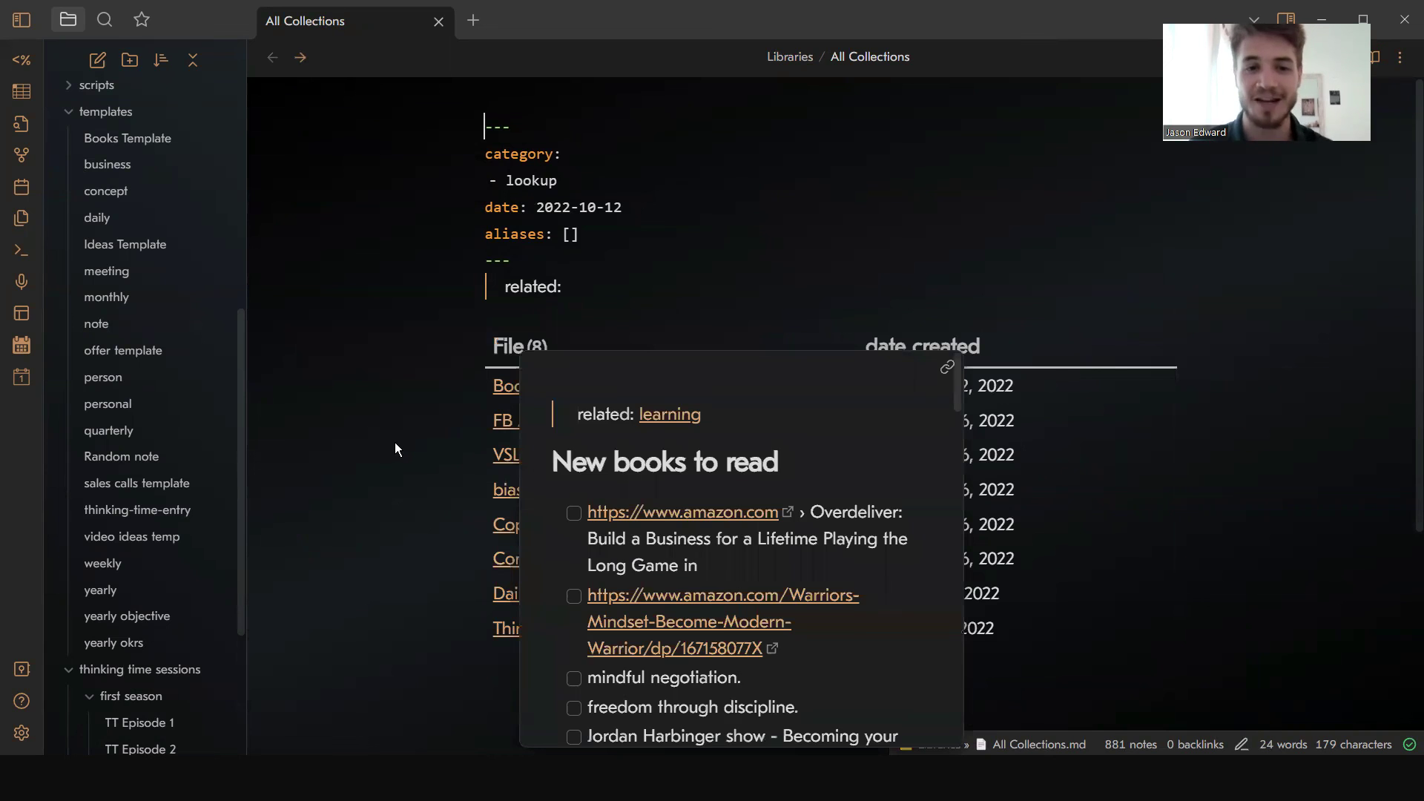
scroll(397, 443, "down", 1)
scroll(398, 449, "down", 3)
left_click(623, 443)
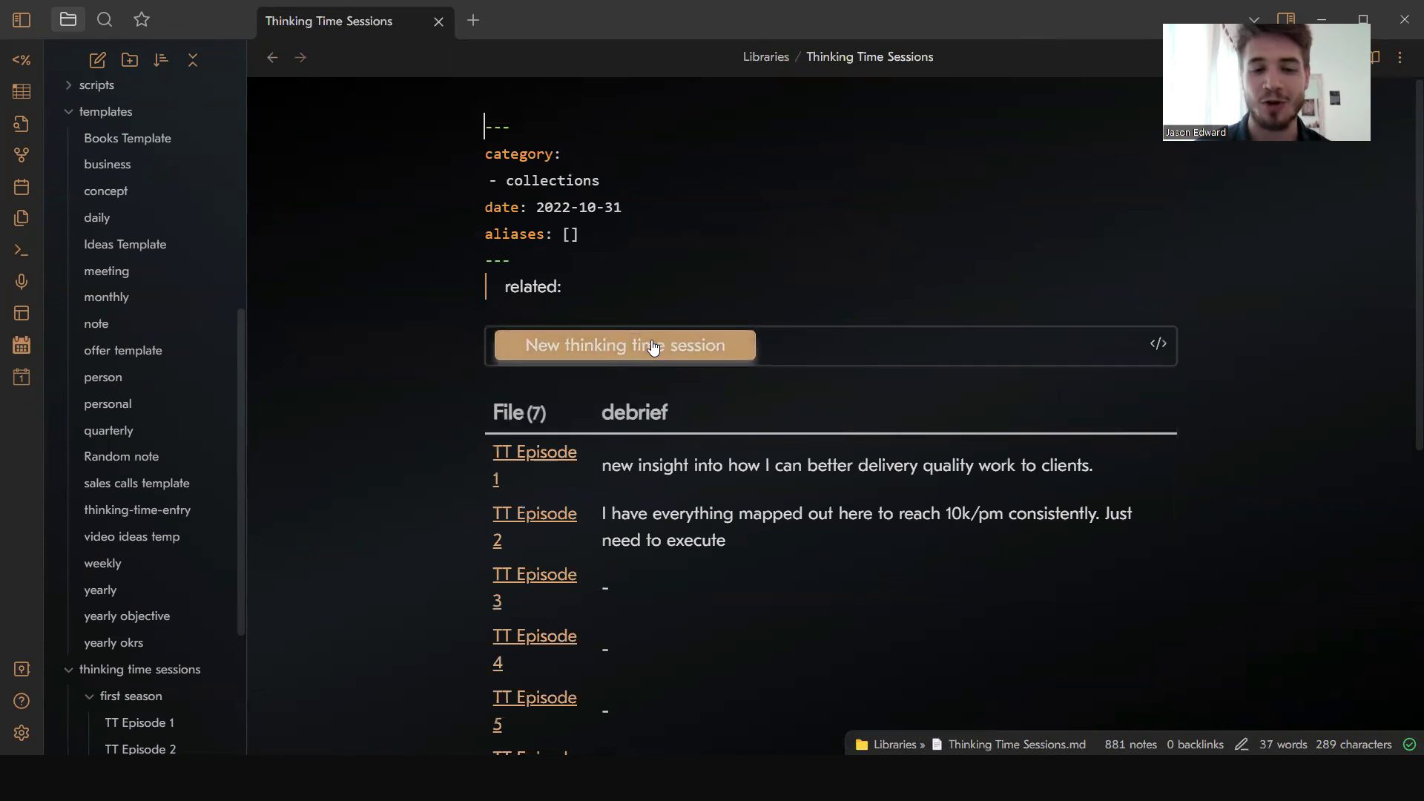
scroll(747, 273, "down", 2)
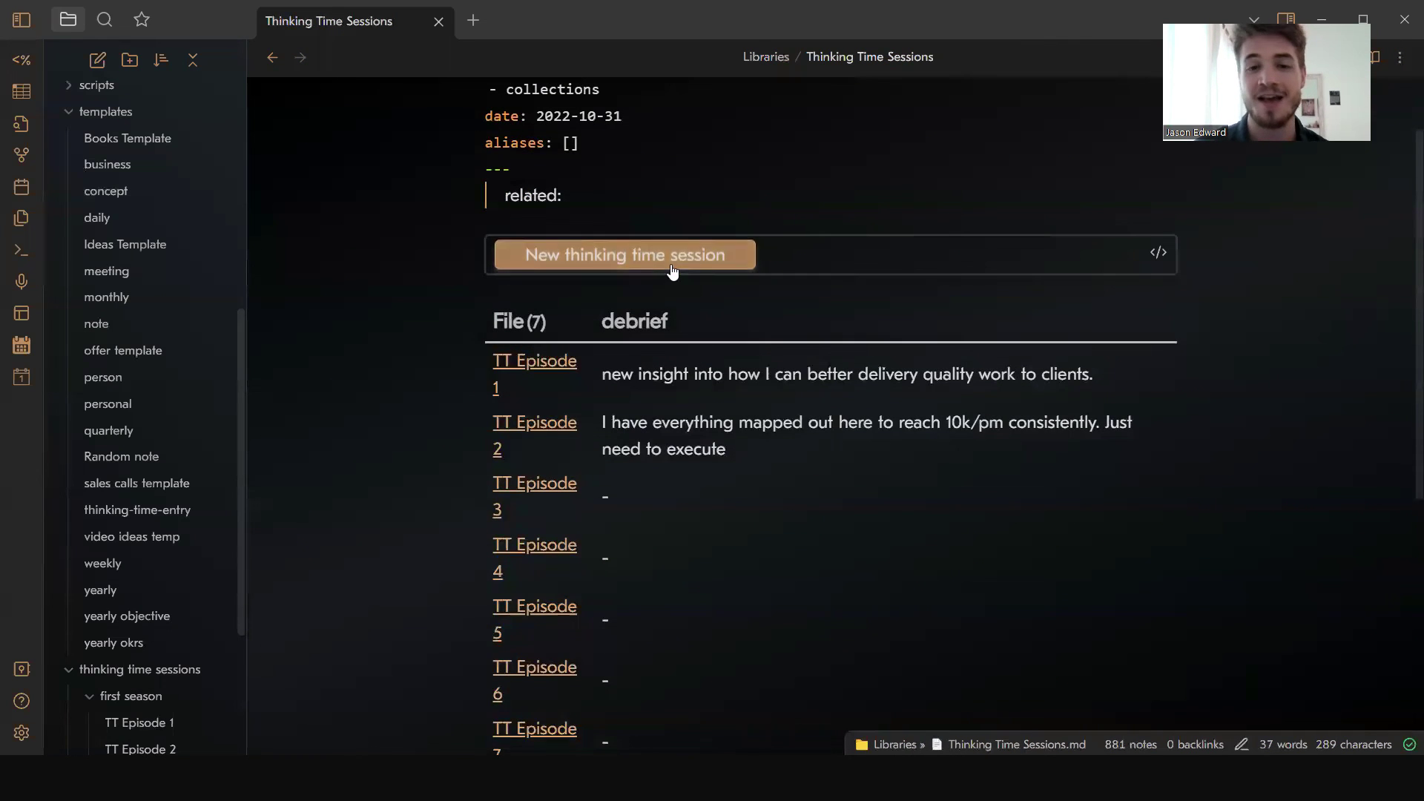
scroll(673, 275, "down", 2)
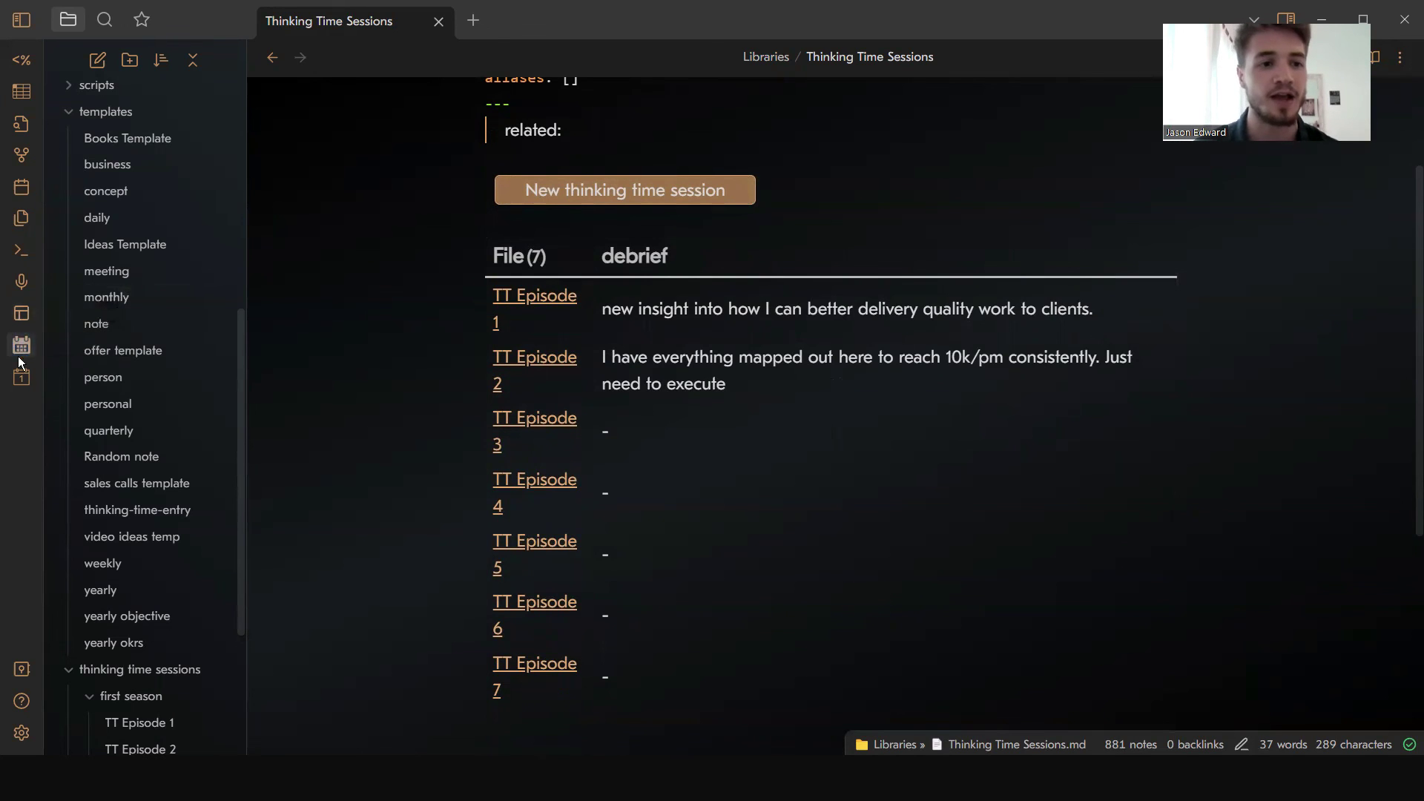
Step: Open the 2022-11-11 daily note, review its tasks, affirmations and debrief properties, and close it to return to the All Collections note
key("ctrl+alt+Left")
scroll(677, 292, "down", 15)
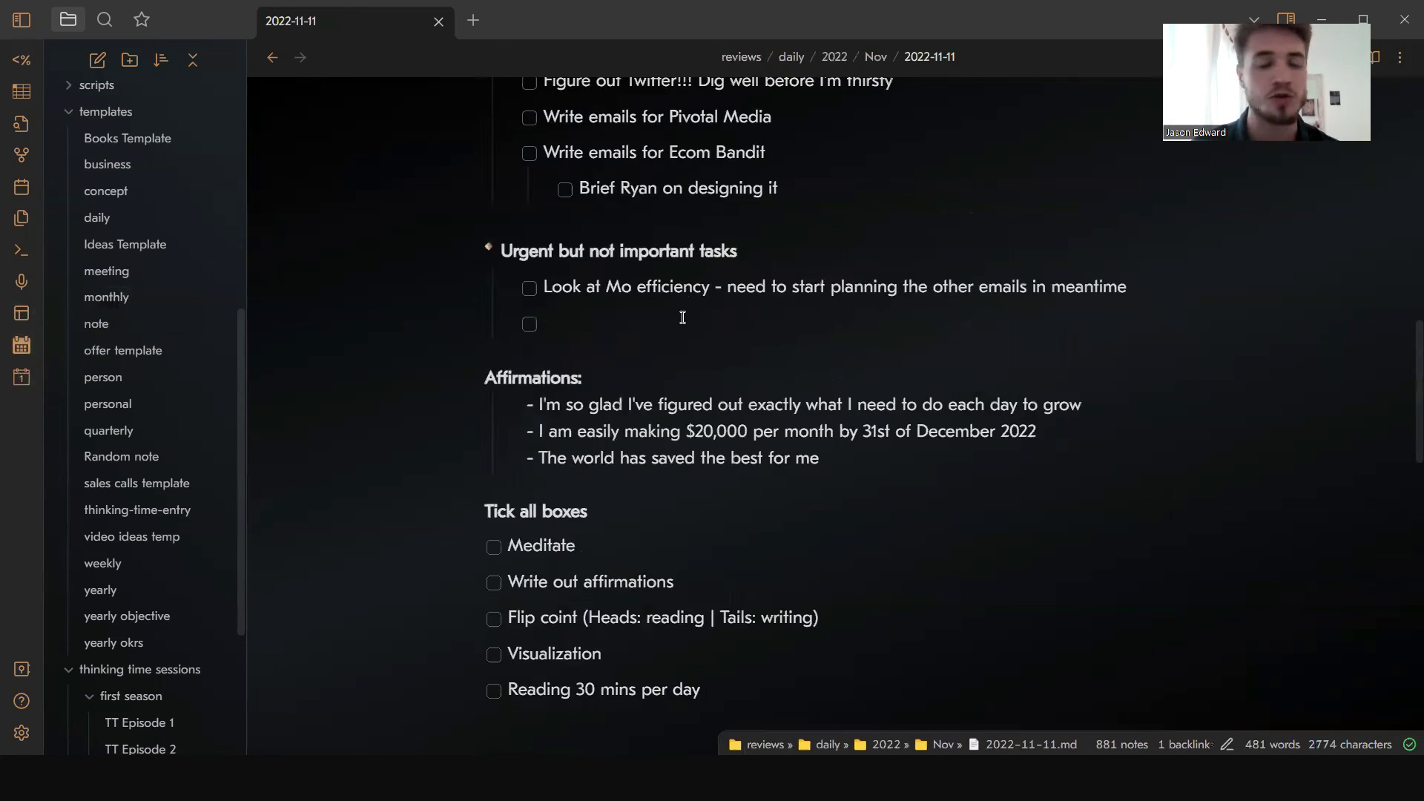
scroll(683, 317, "down", 8)
scroll(683, 317, "up", 20)
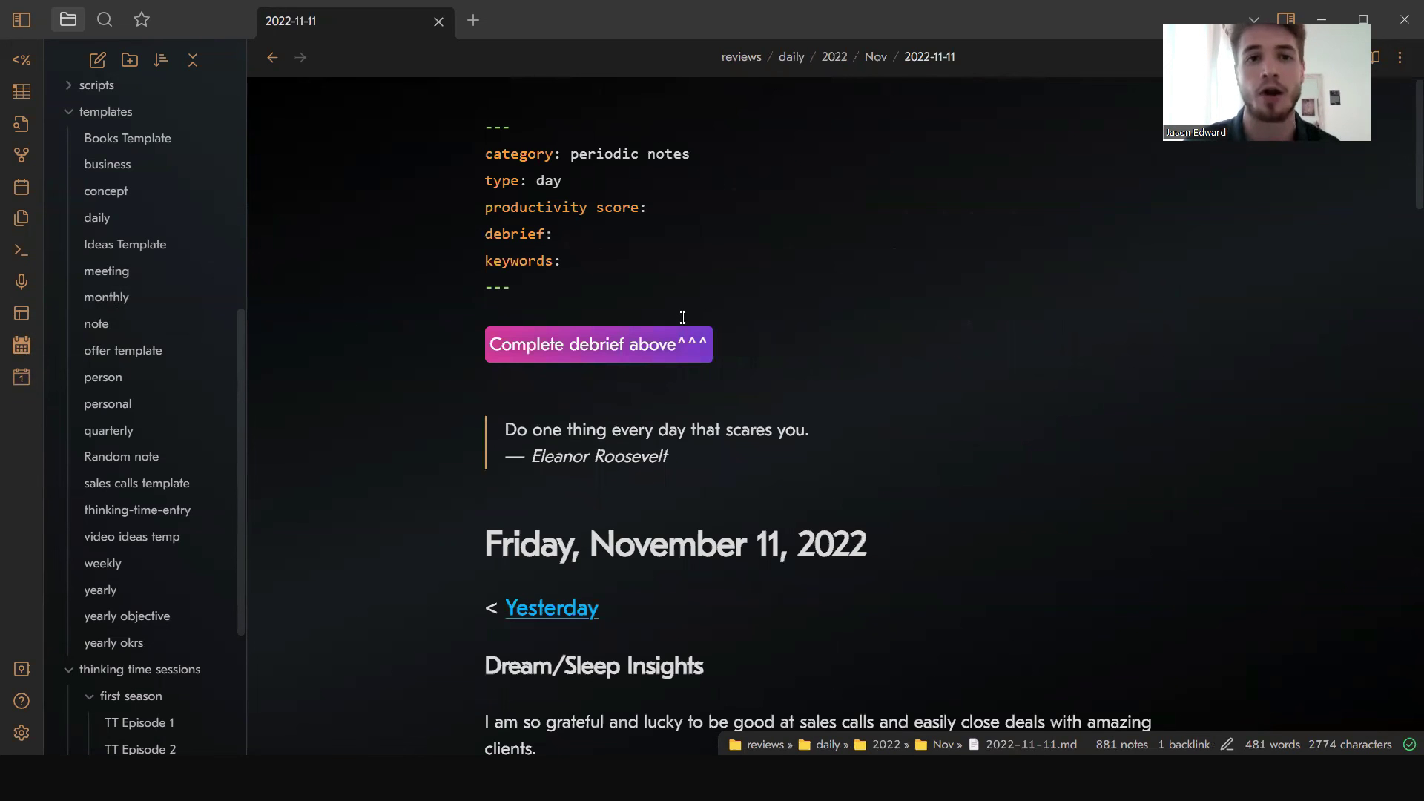
left_click(439, 21)
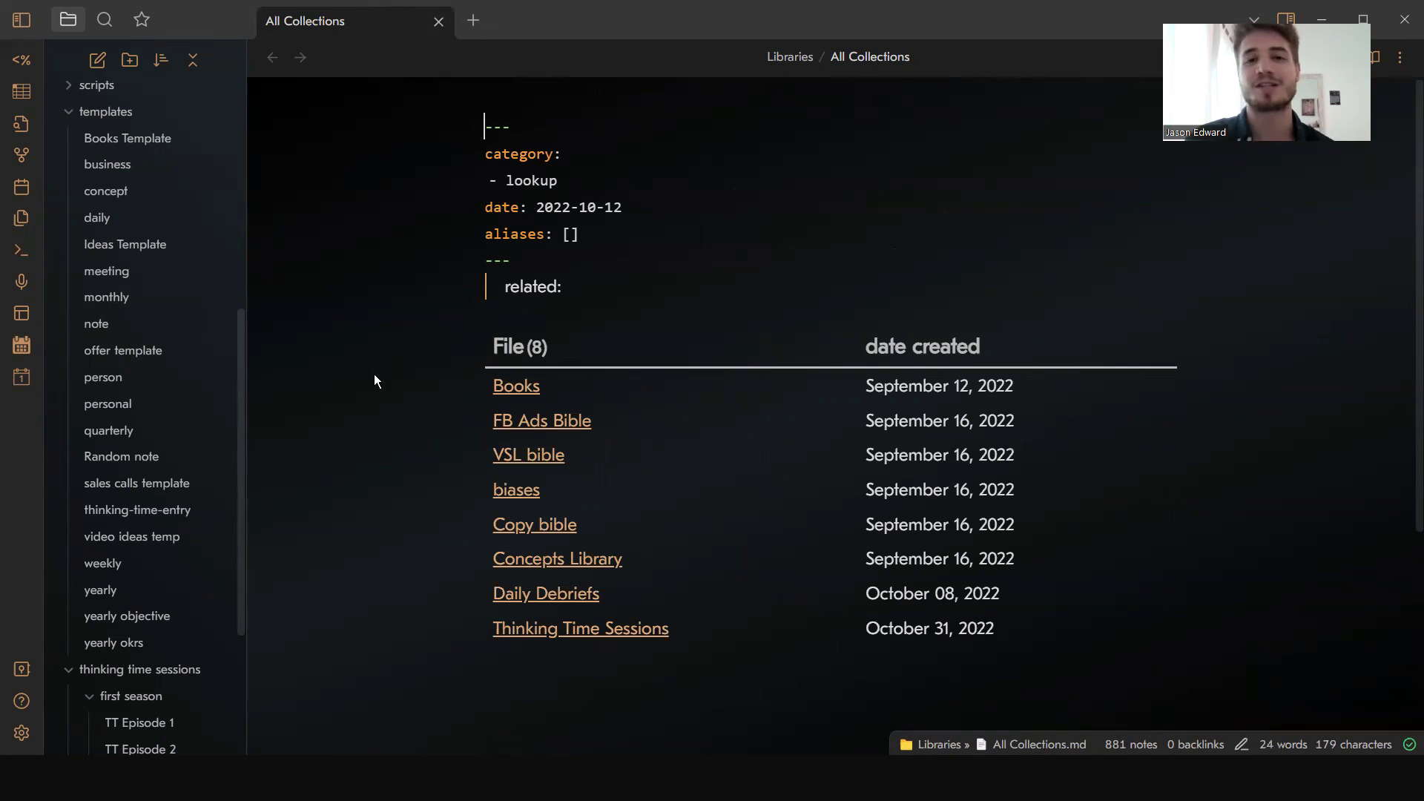
scroll(374, 374, "down", 1)
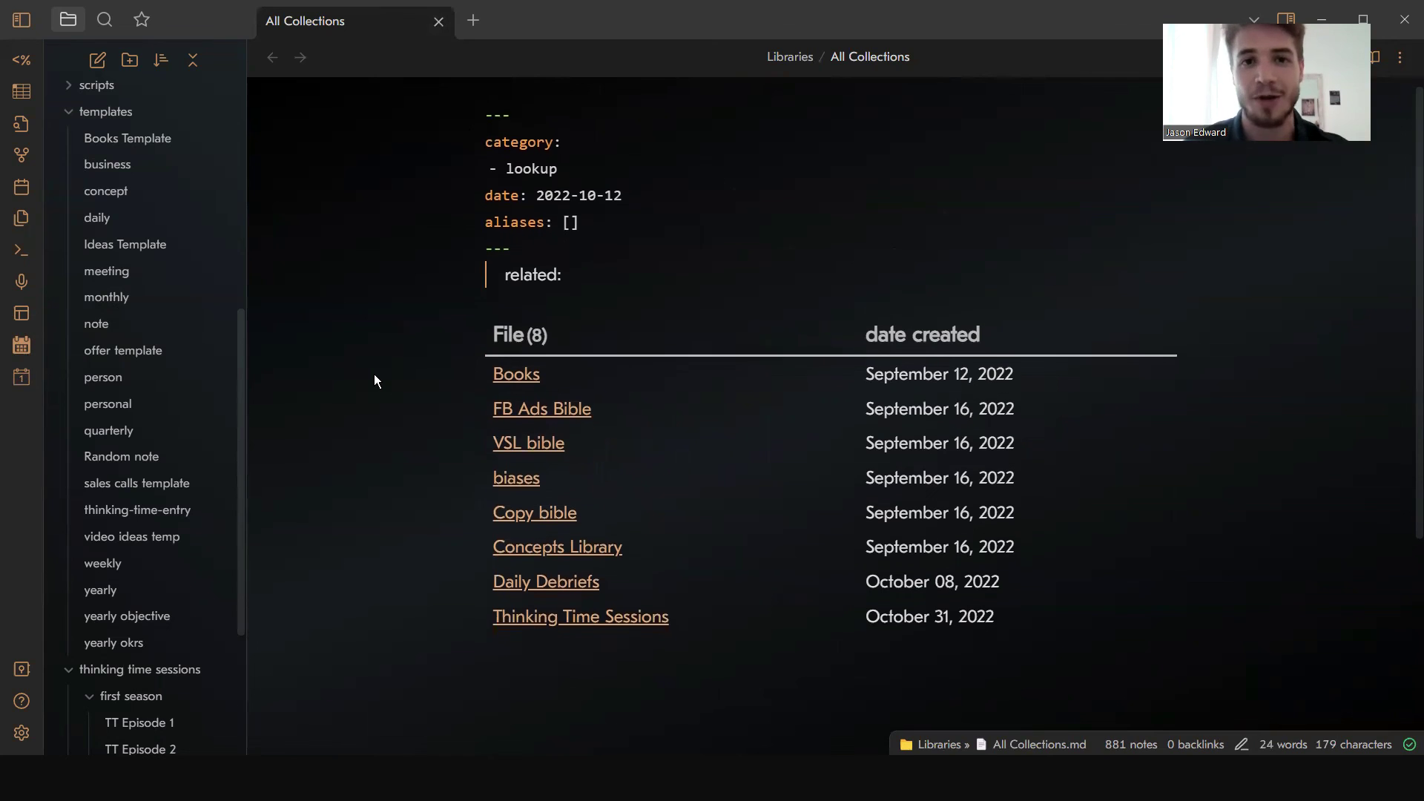